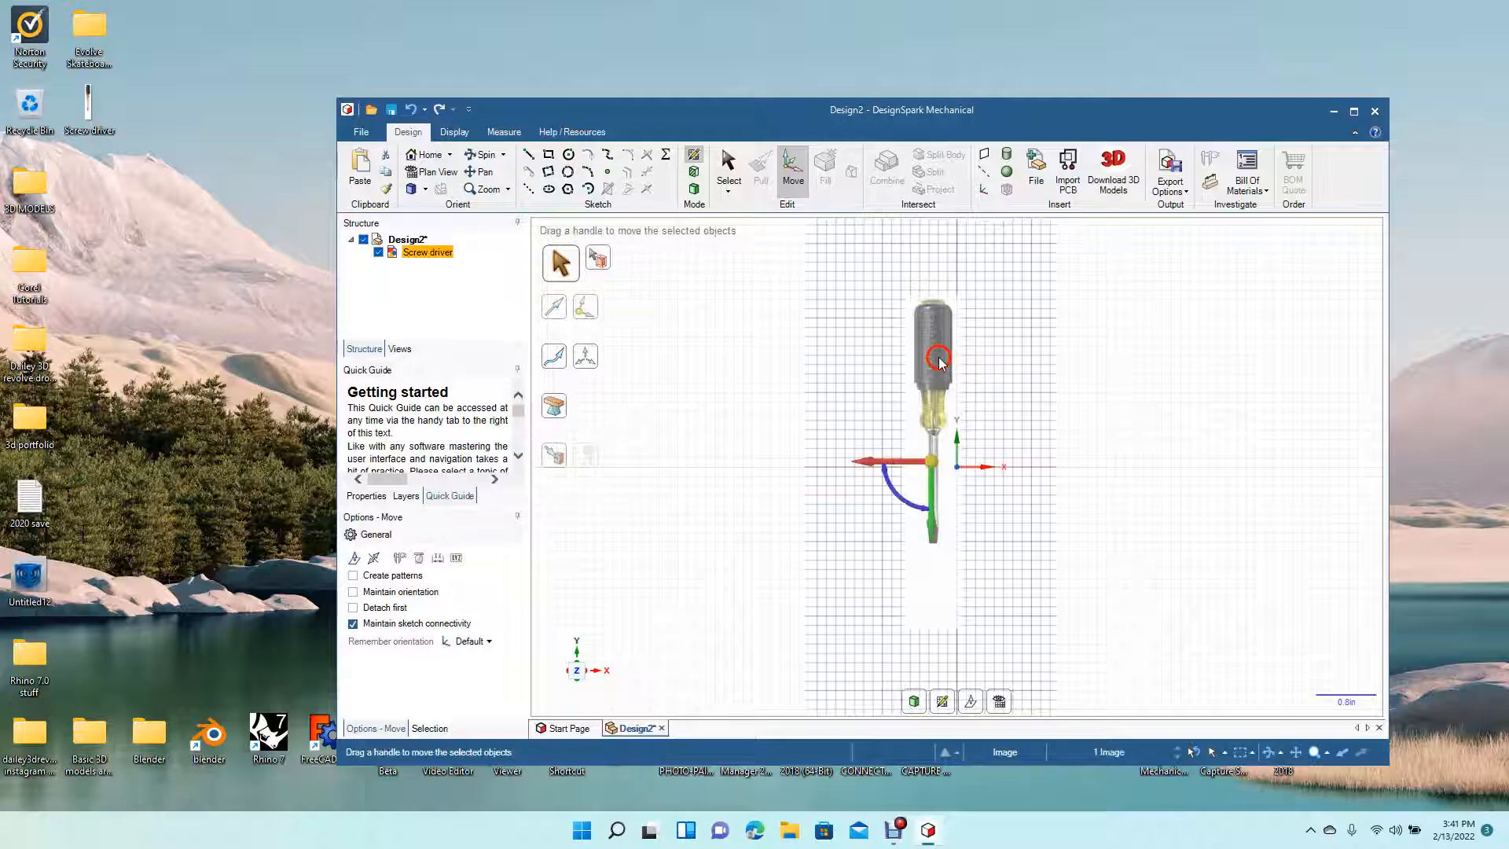
- Maximize the window, then move and enlarge the screwdriver reference image in the sketch grid
{"action": "left_click", "coordinate": [722, 187]}
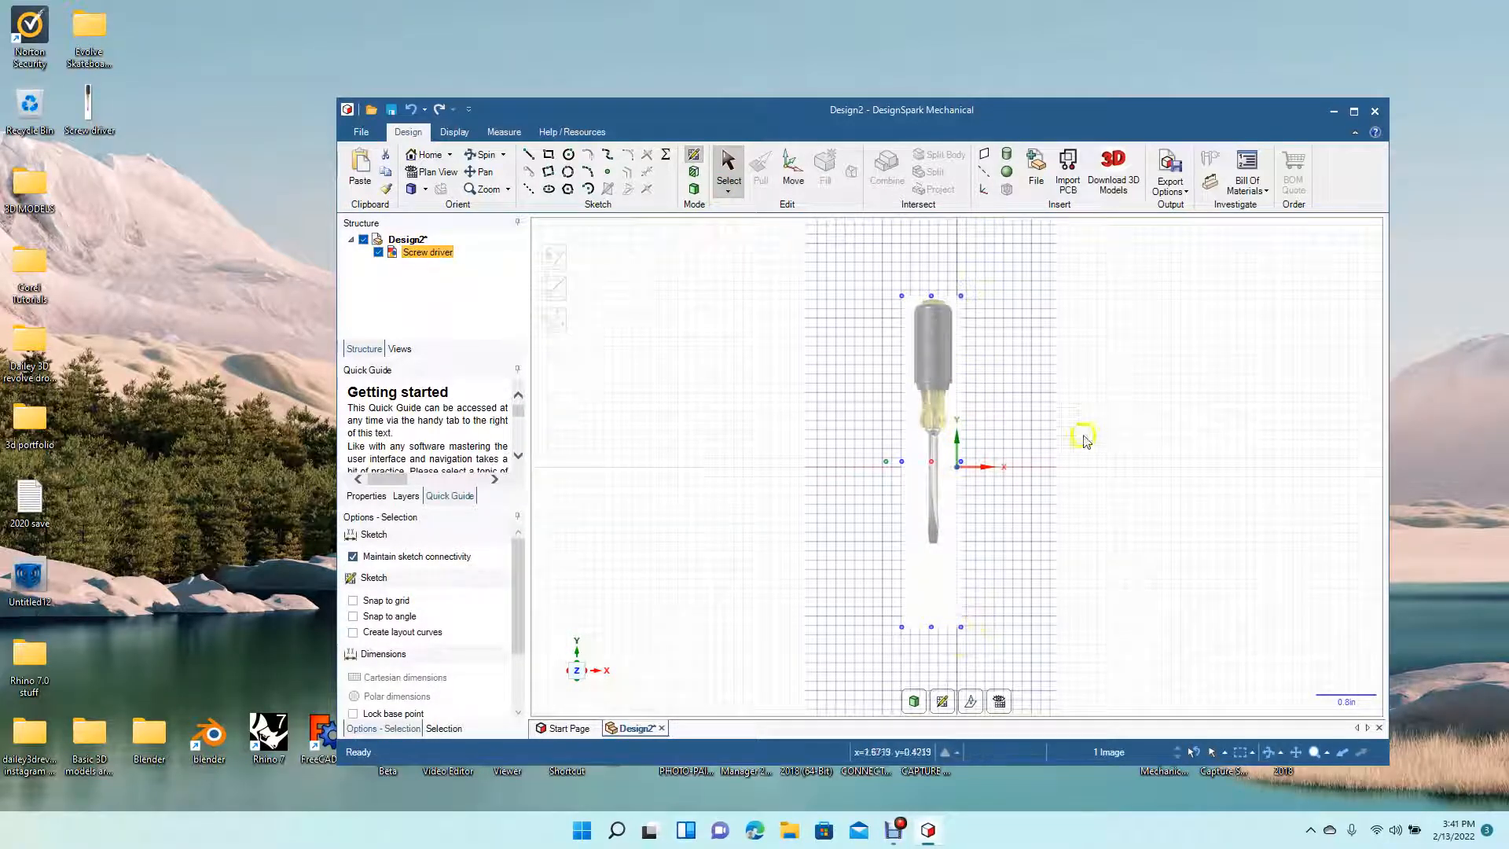
{"action": "left_click", "coordinate": [1354, 113]}
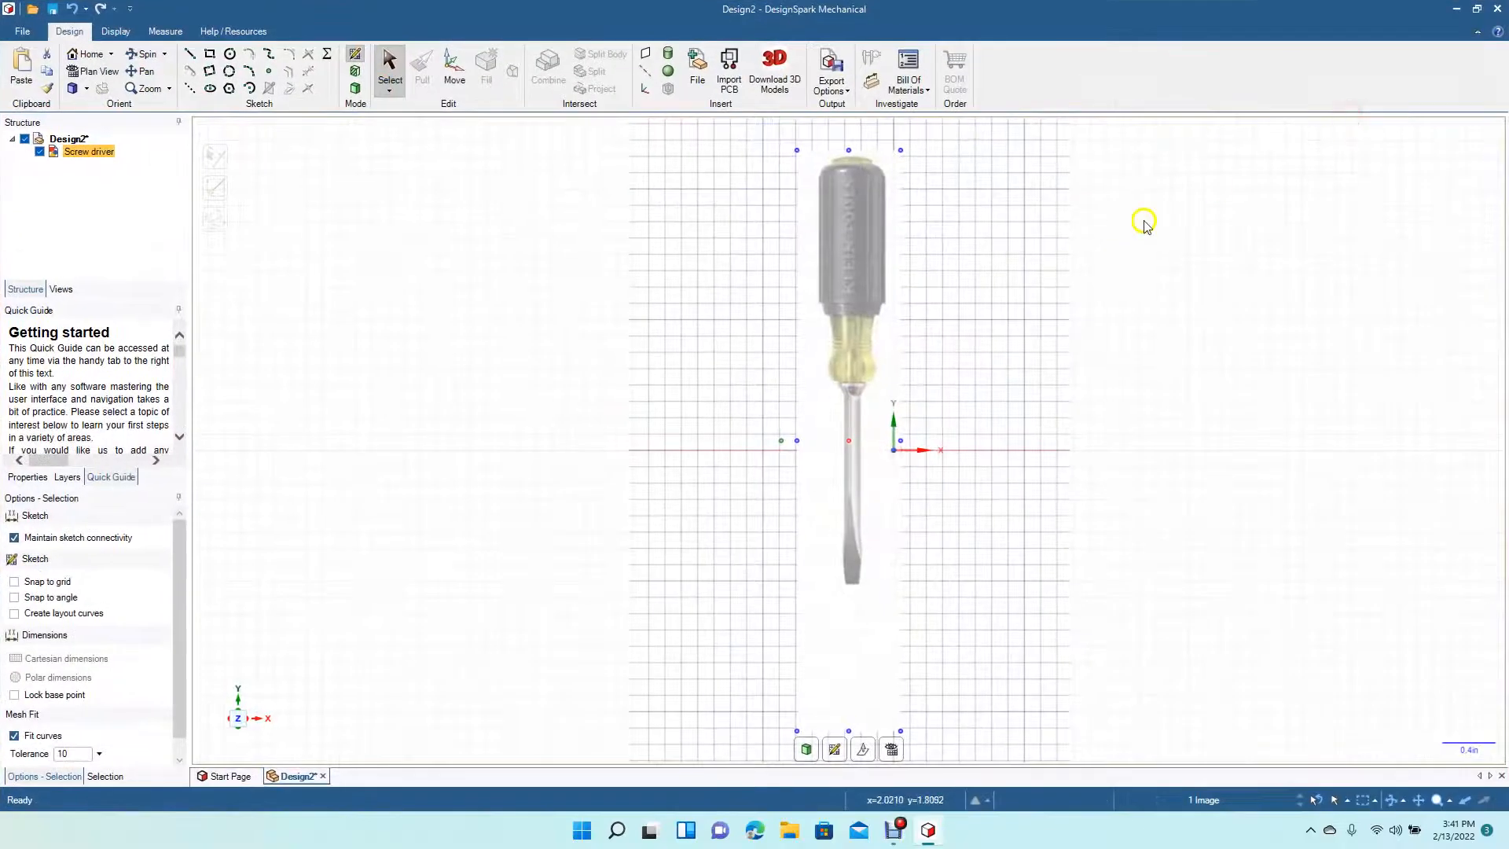
{"action": "left_click_drag", "start_coordinate": [852, 267], "coordinate": [856, 521]}
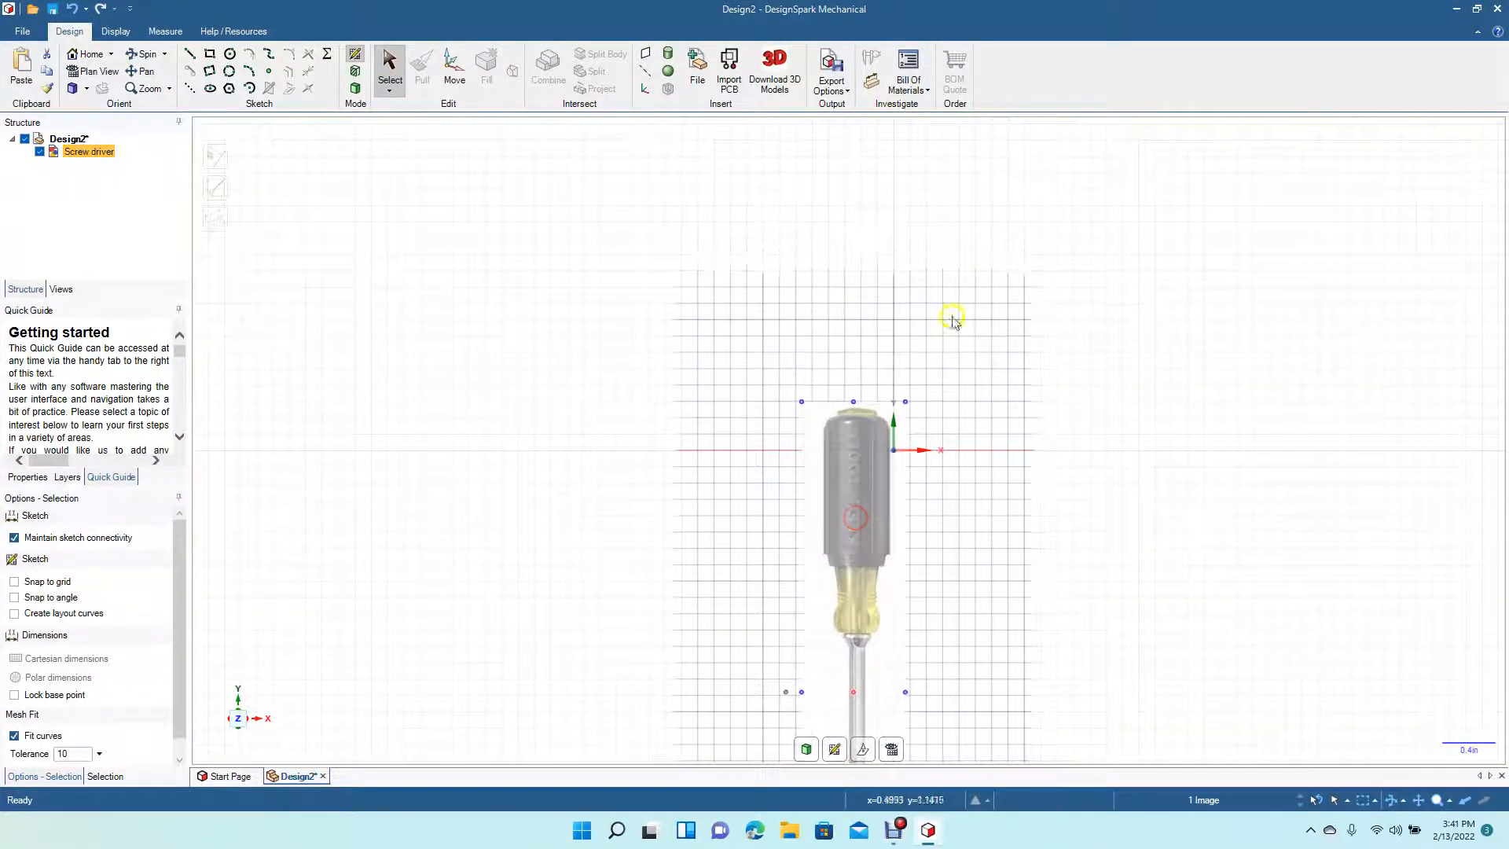
{"action": "left_click_drag", "start_coordinate": [905, 403], "coordinate": [1094, 92]}
{"action": "left_click_drag", "start_coordinate": [880, 276], "coordinate": [868, 340]}
{"action": "left_click", "coordinate": [1034, 352]}
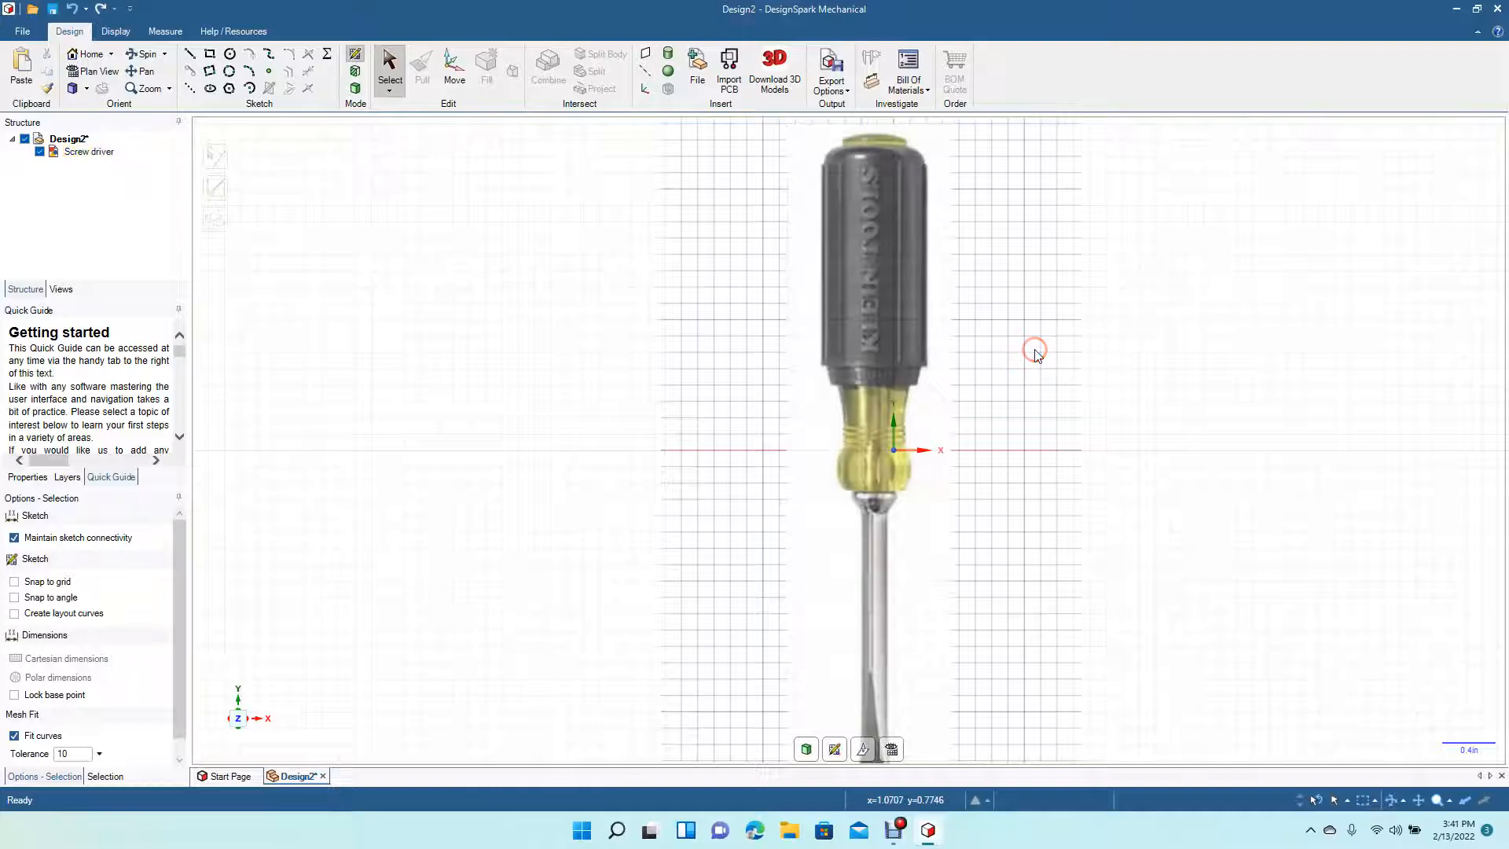
- Draw a vertical reference line about 6 in long beside the screwdriver image
{"action": "scroll", "coordinate": [1034, 355], "scroll_direction": "down", "scroll_amount": 4}
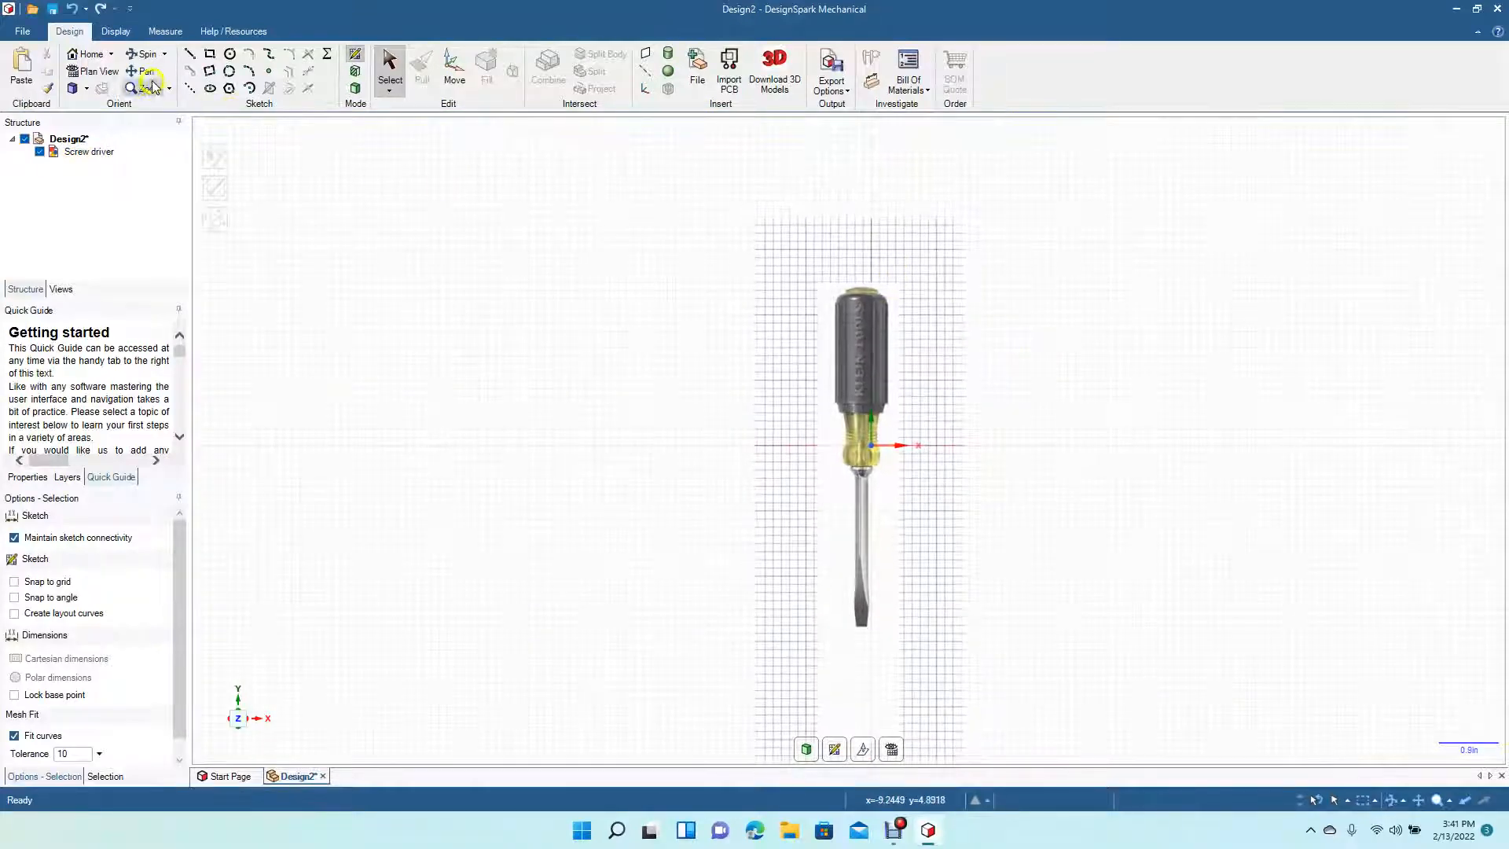
{"action": "left_click", "coordinate": [189, 53]}
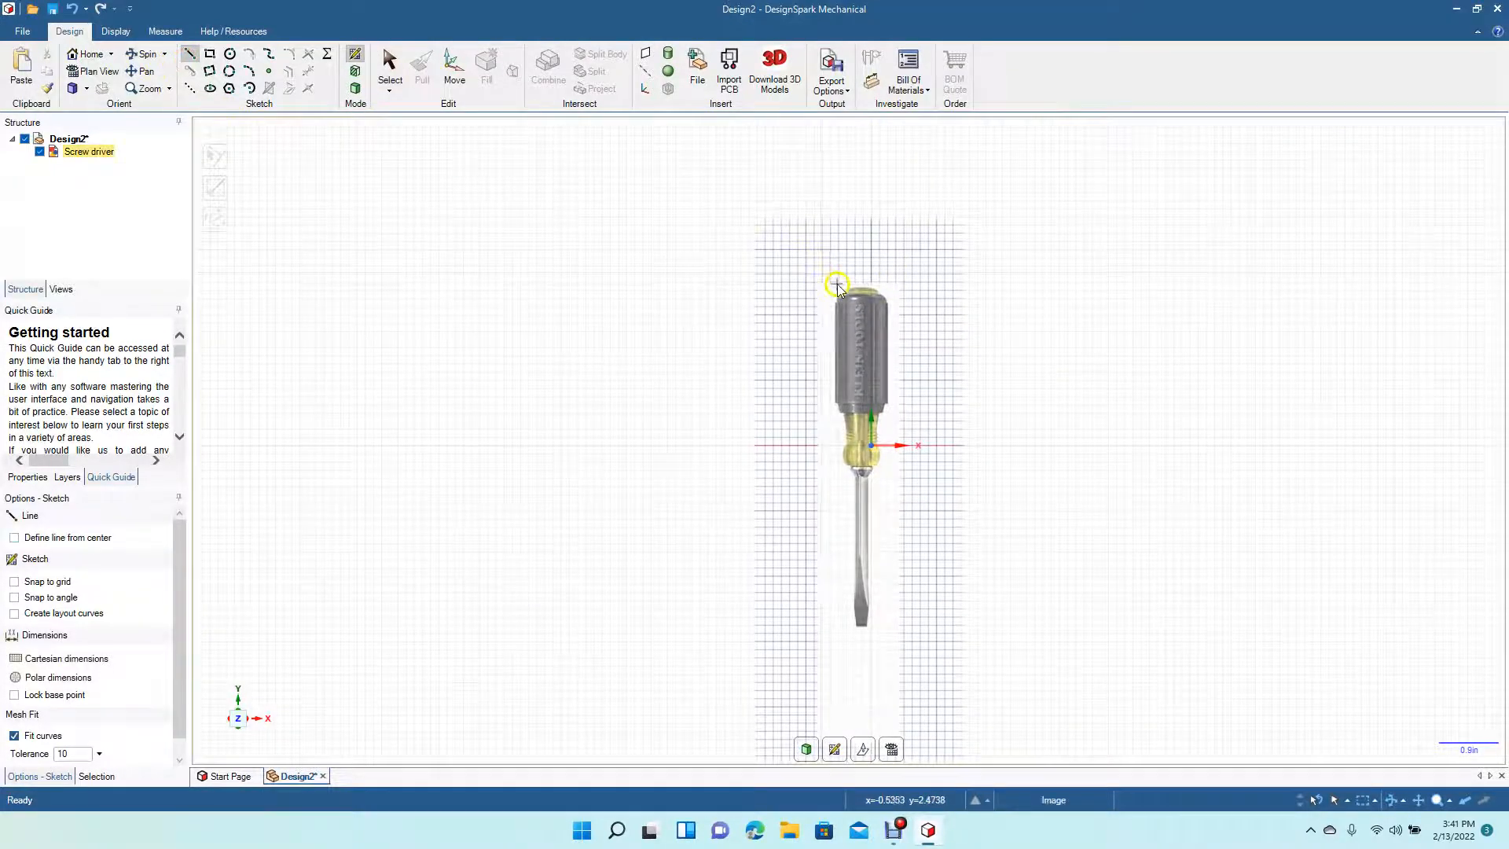
{"action": "left_click", "coordinate": [810, 288]}
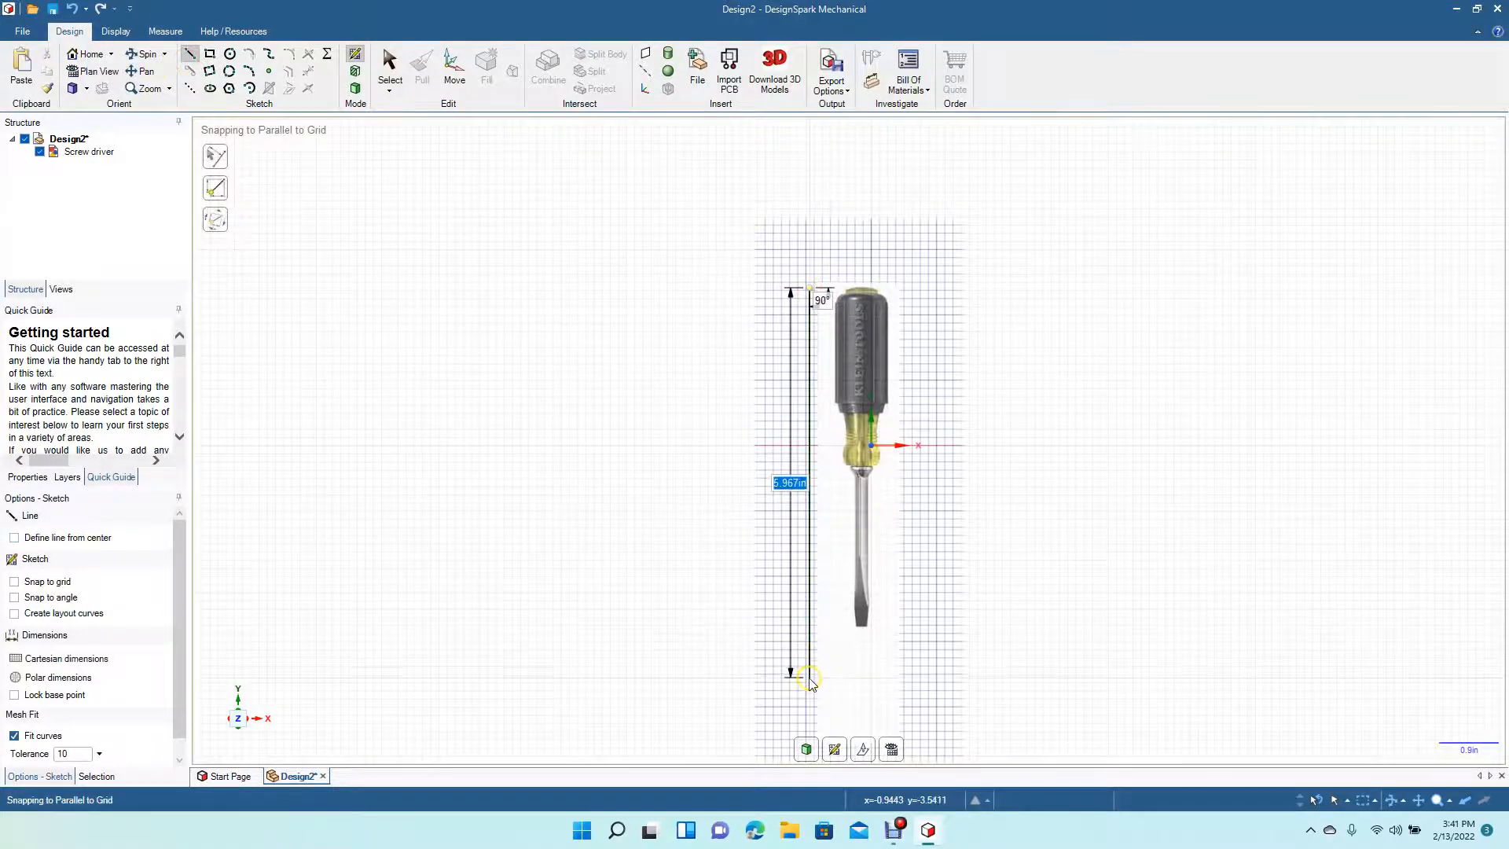
{"action": "scroll", "coordinate": [810, 679], "scroll_direction": "down", "scroll_amount": 3}
{"action": "left_click", "coordinate": [810, 679]}
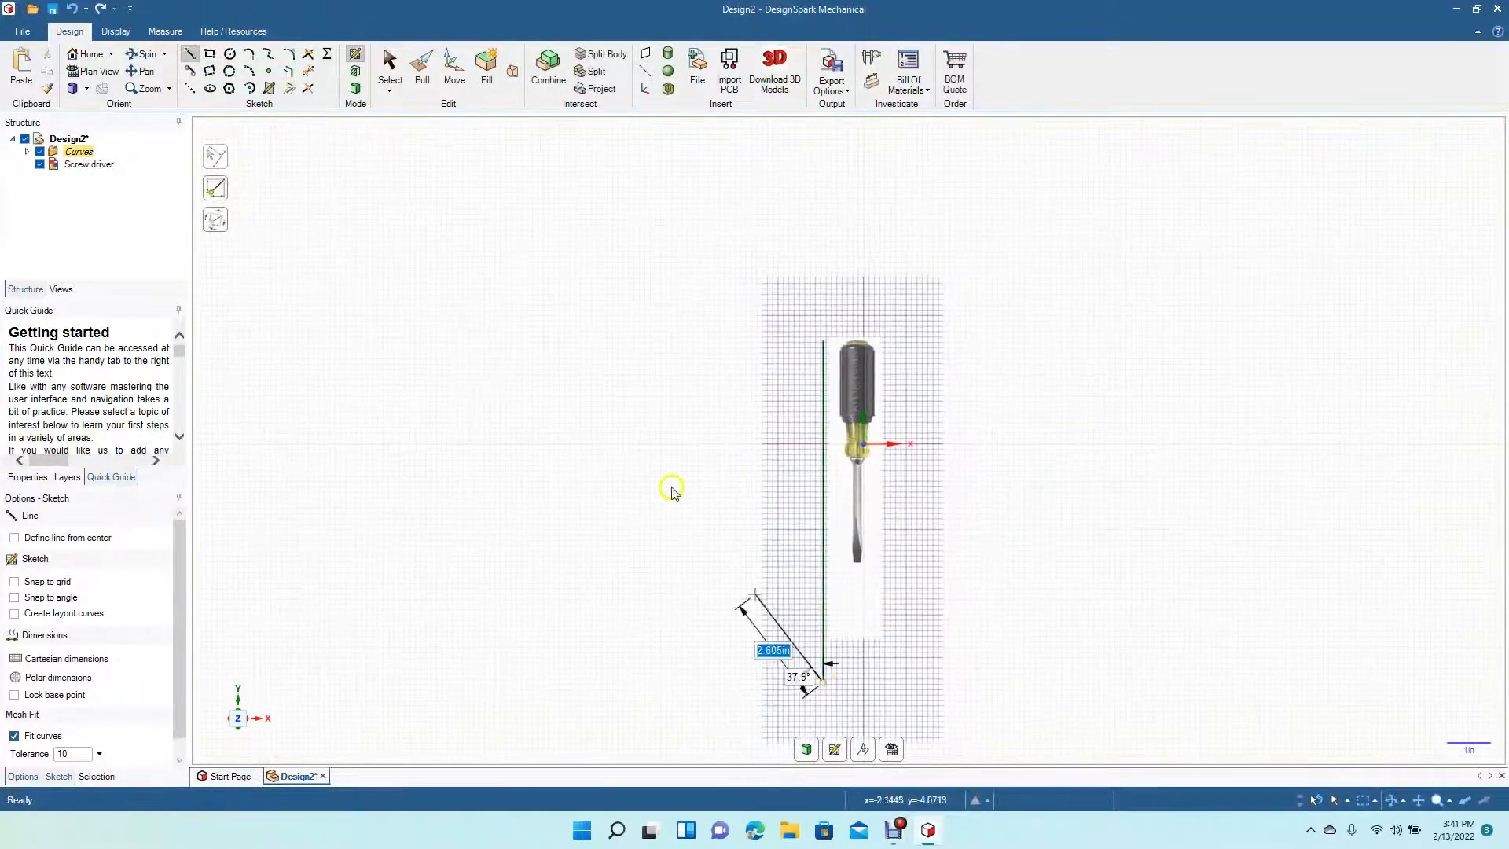
- Resize the screwdriver image so its length matches the reference line
{"action": "left_click", "coordinate": [390, 71]}
{"action": "left_click", "coordinate": [857, 381]}
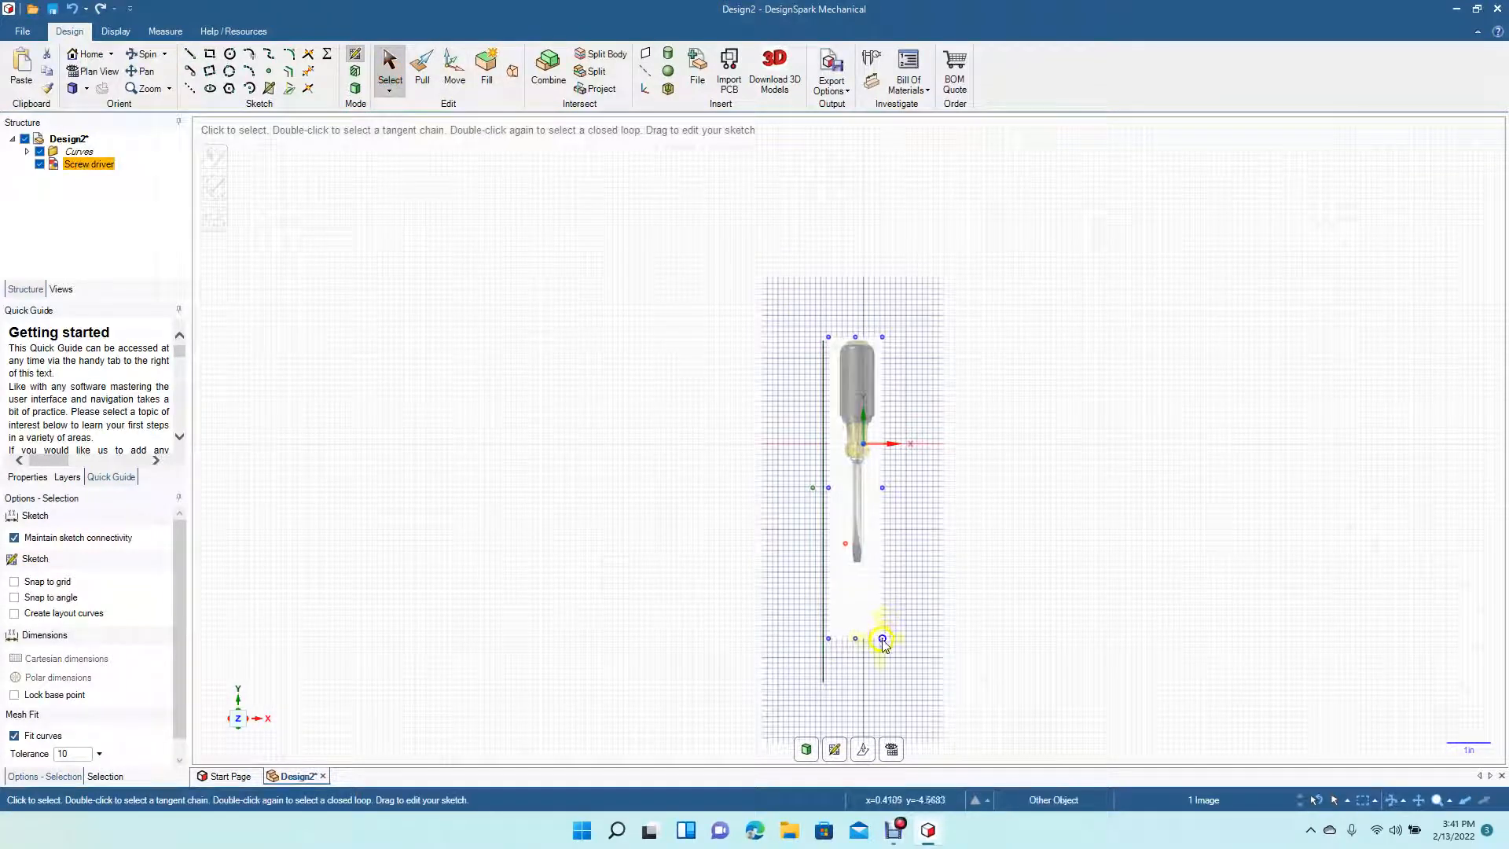
{"action": "left_click_drag", "start_coordinate": [884, 643], "coordinate": [946, 799]}
{"action": "left_click", "coordinate": [1263, 529]}
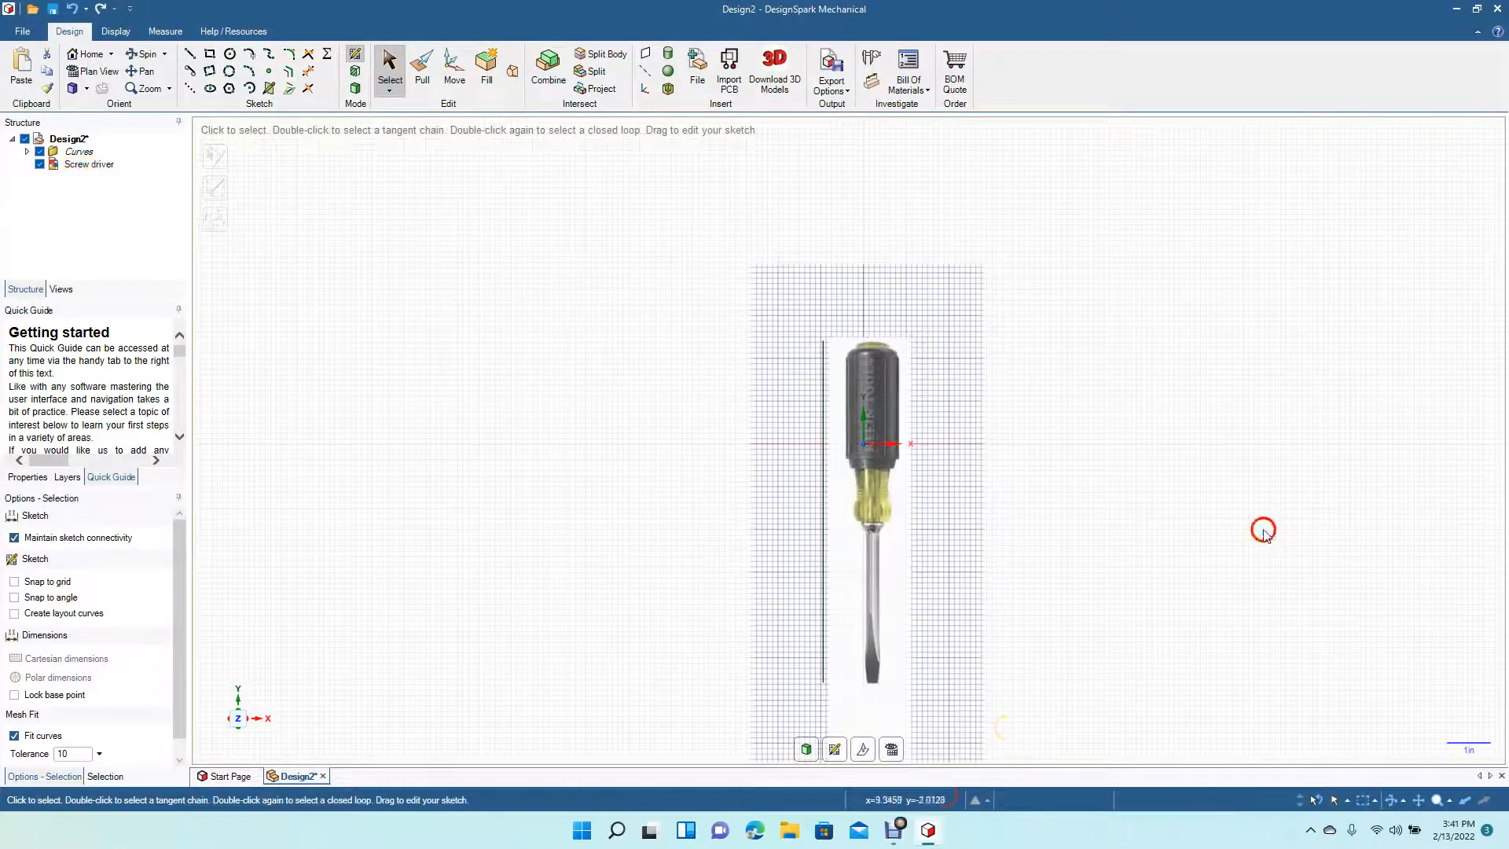
- Delete the vertical reference line
{"action": "left_click", "coordinate": [823, 403]}
{"action": "key", "text": "Delete"}
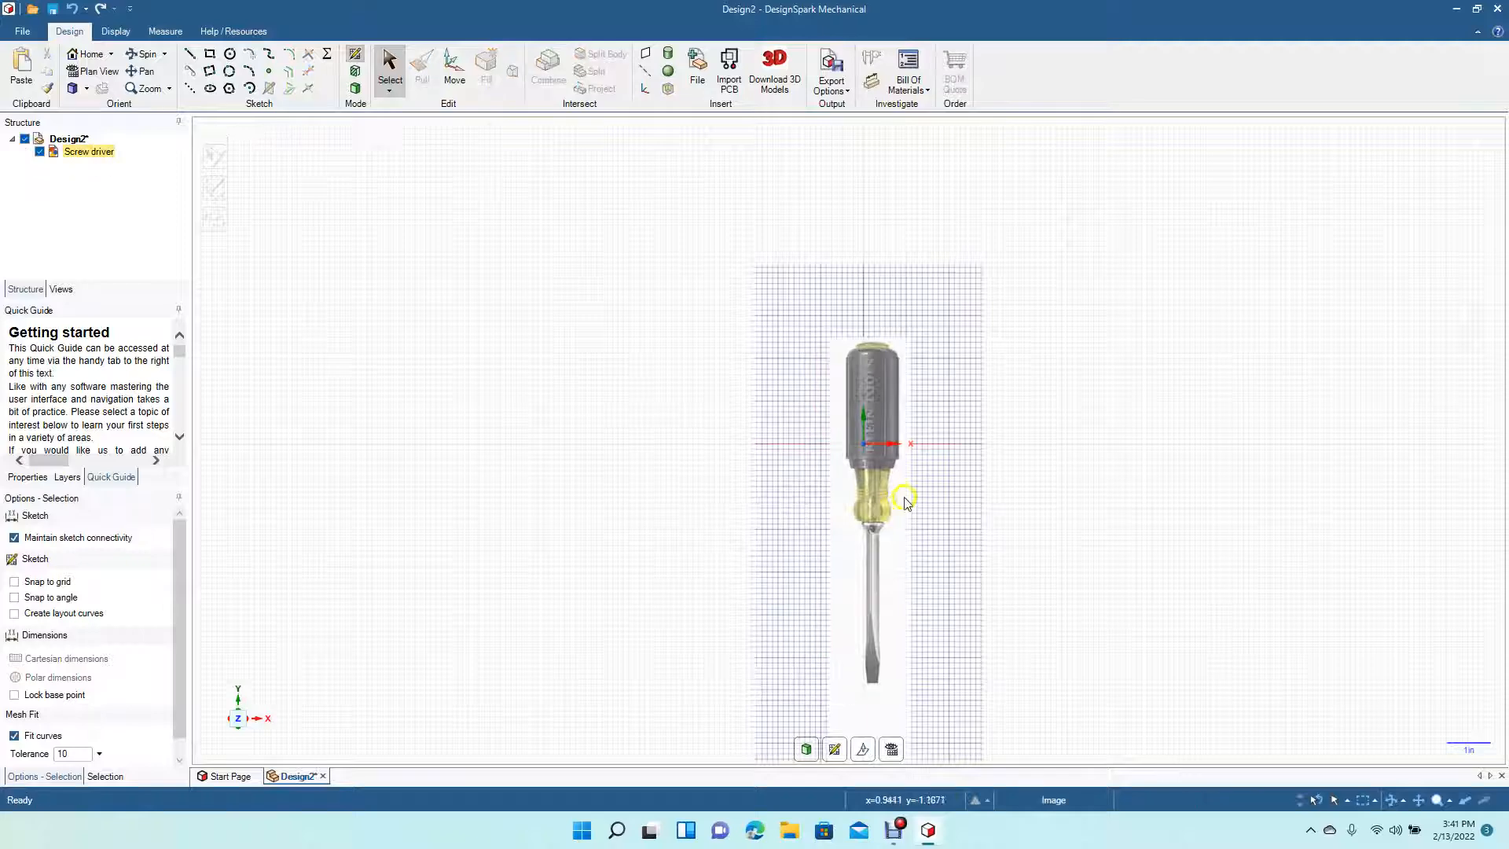
- Nudge the screwdriver image slightly upward
{"action": "mouse_move", "coordinate": [888, 510]}
{"action": "left_mouse_down"}
{"action": "mouse_move", "coordinate": [978, 500]}
{"action": "mouse_move", "coordinate": [882, 470]}
{"action": "left_mouse_up"}
{"action": "left_click", "coordinate": [1087, 476]}
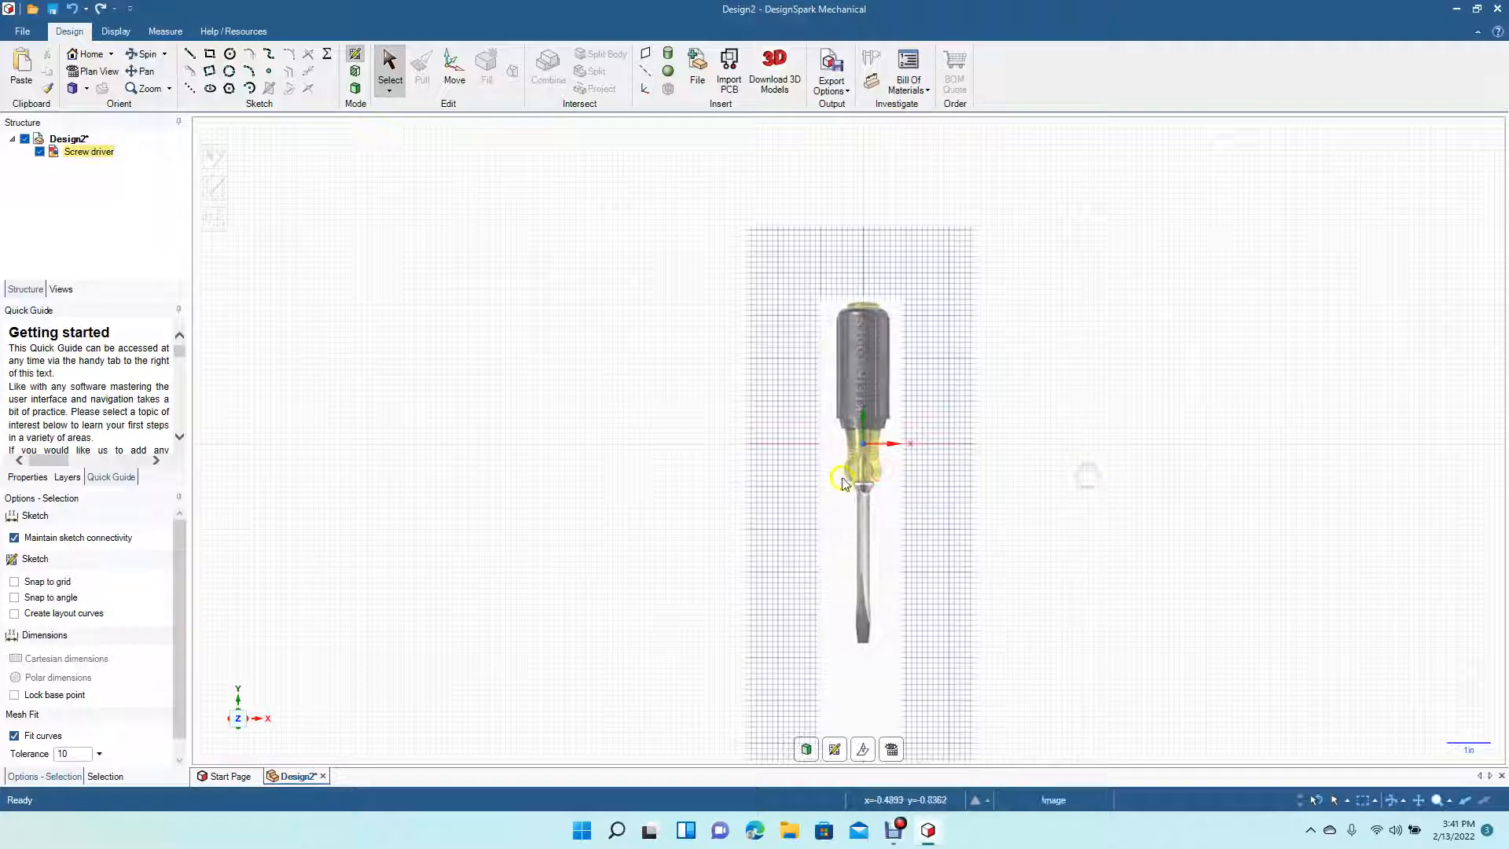
- Try drawing a vertical line down the handle's centre, then undo it
{"action": "scroll", "coordinate": [838, 474], "scroll_direction": "up", "scroll_amount": 3}
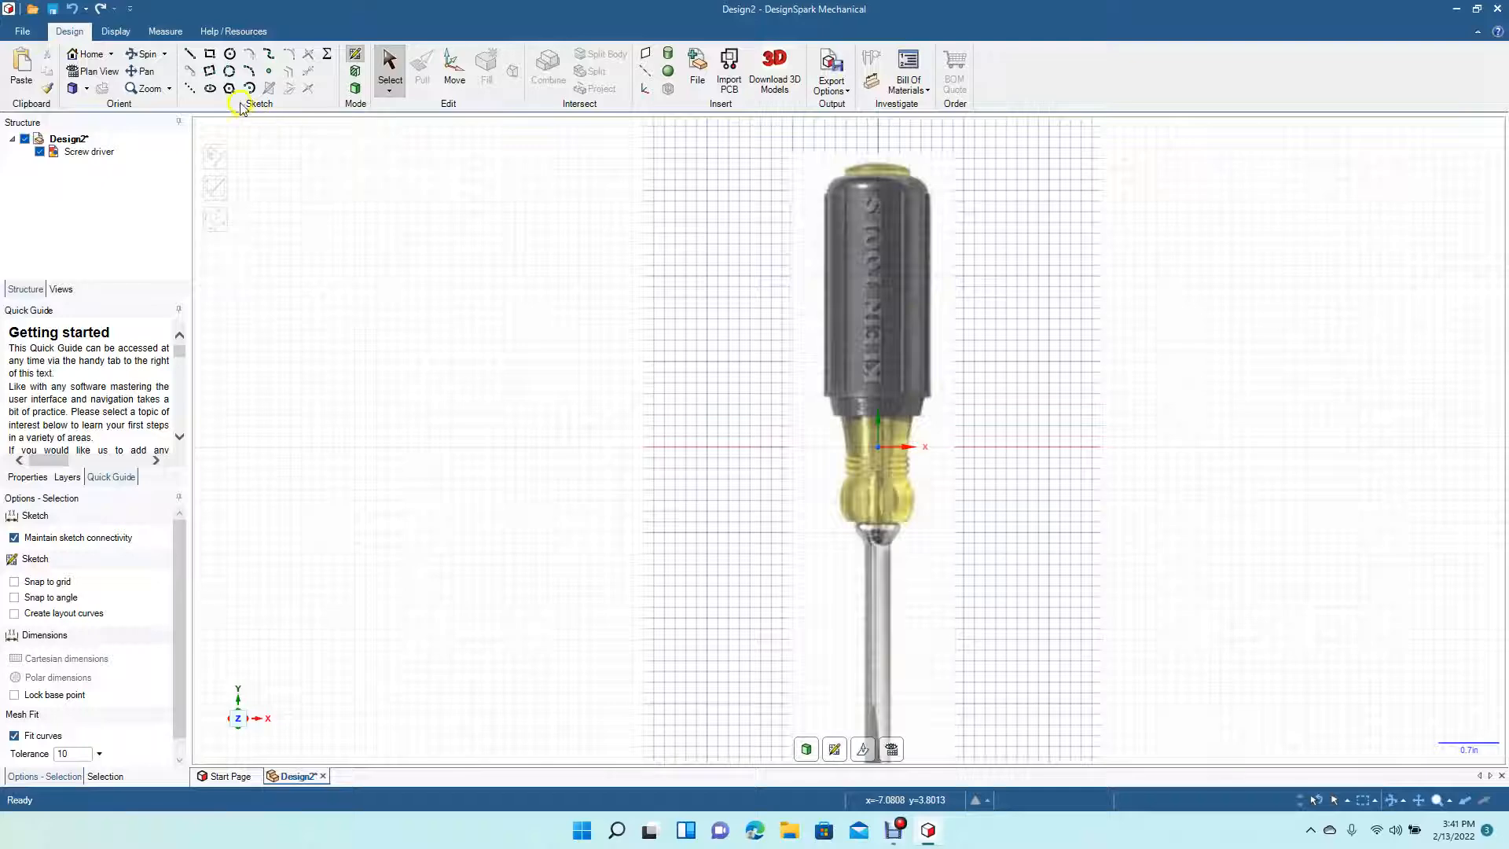
{"action": "left_click", "coordinate": [190, 52]}
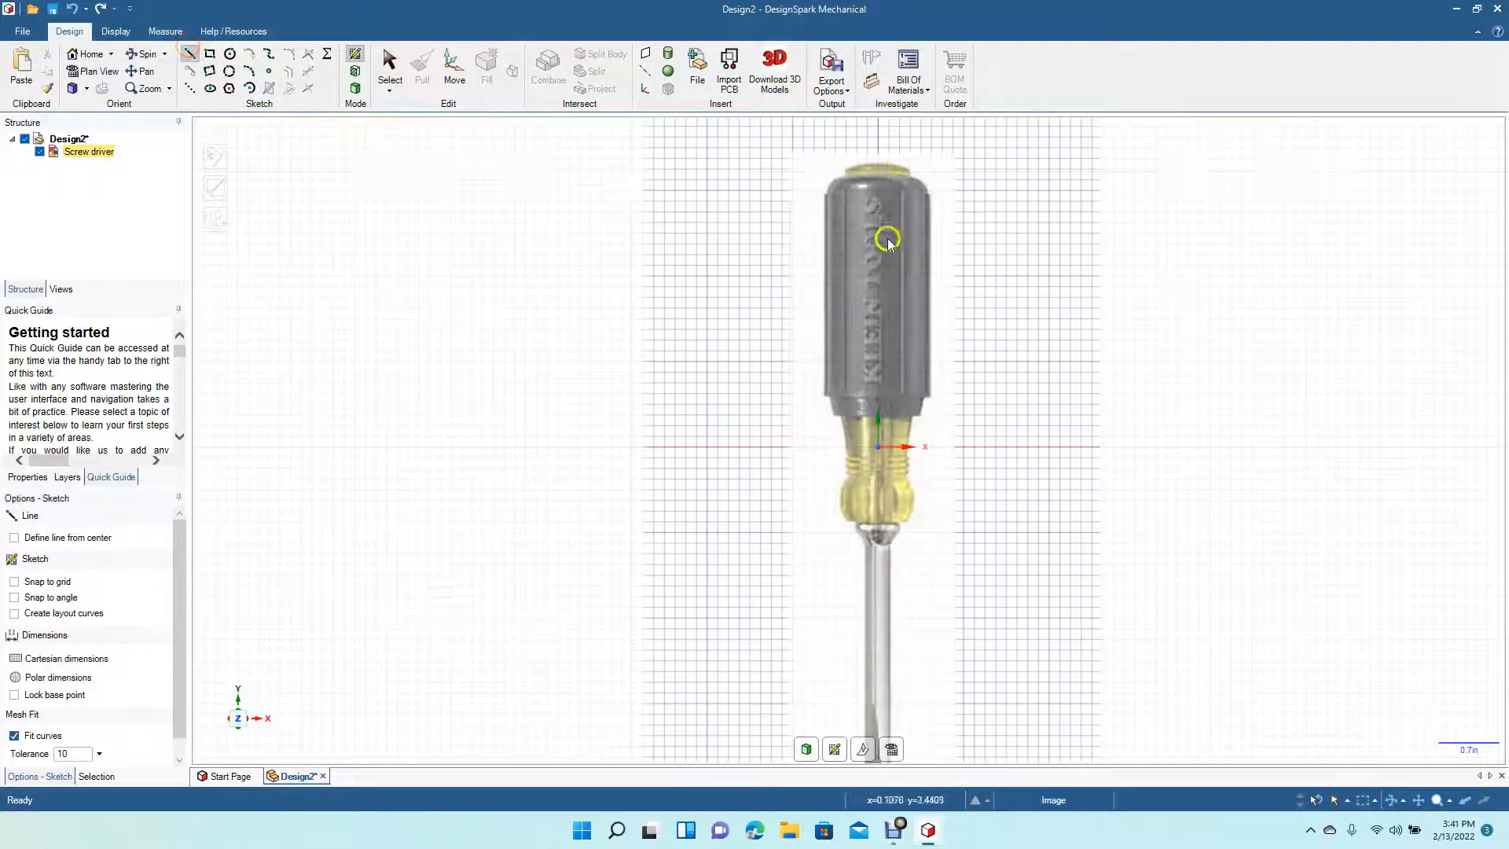
{"action": "left_click", "coordinate": [877, 165]}
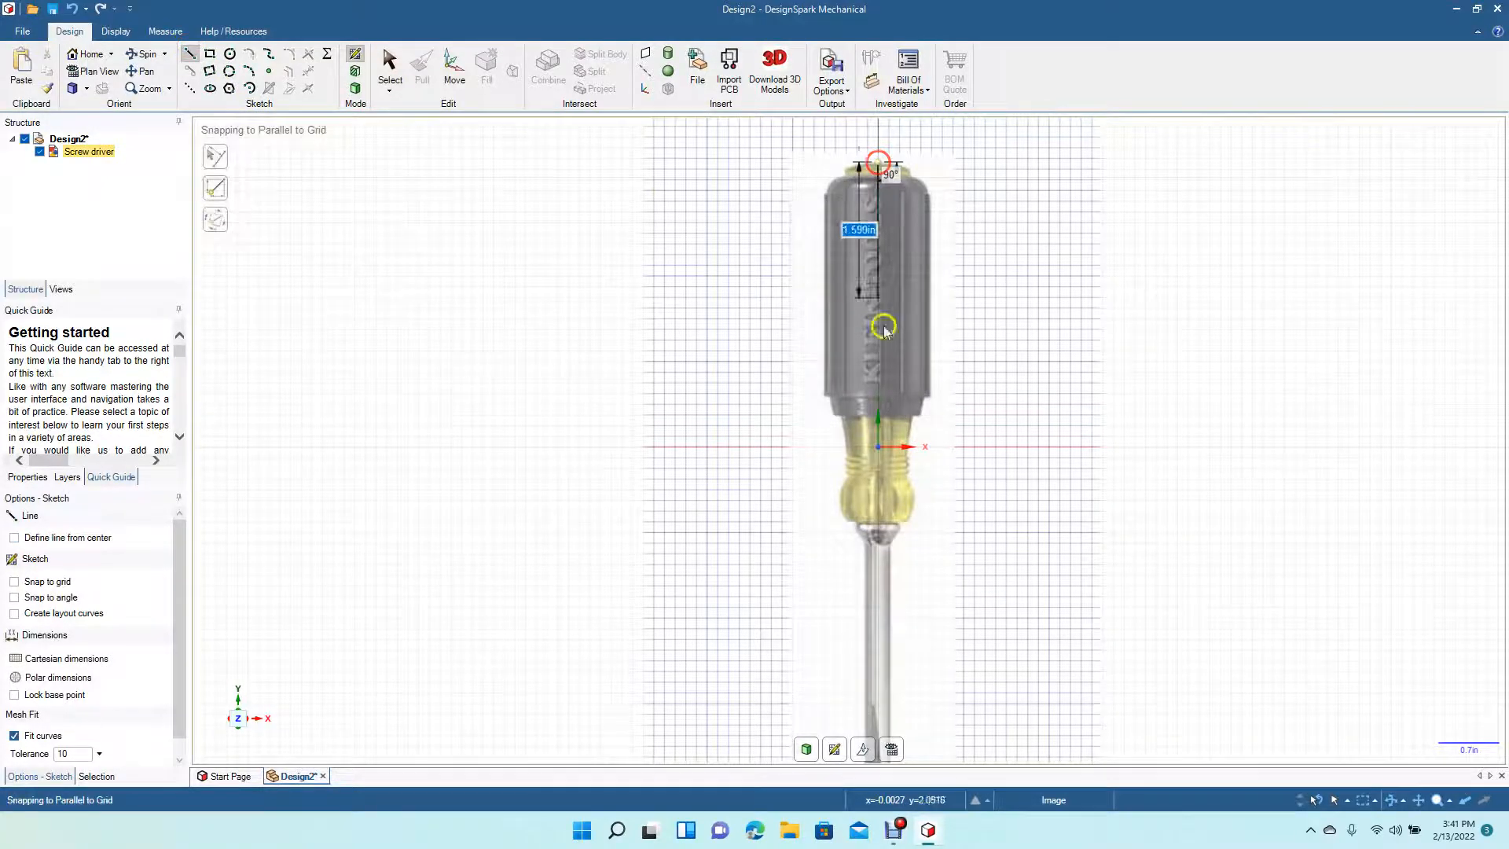
{"action": "left_click", "coordinate": [883, 522]}
{"action": "key", "text": "Escape"}
{"action": "key", "text": "ctrl+z"}
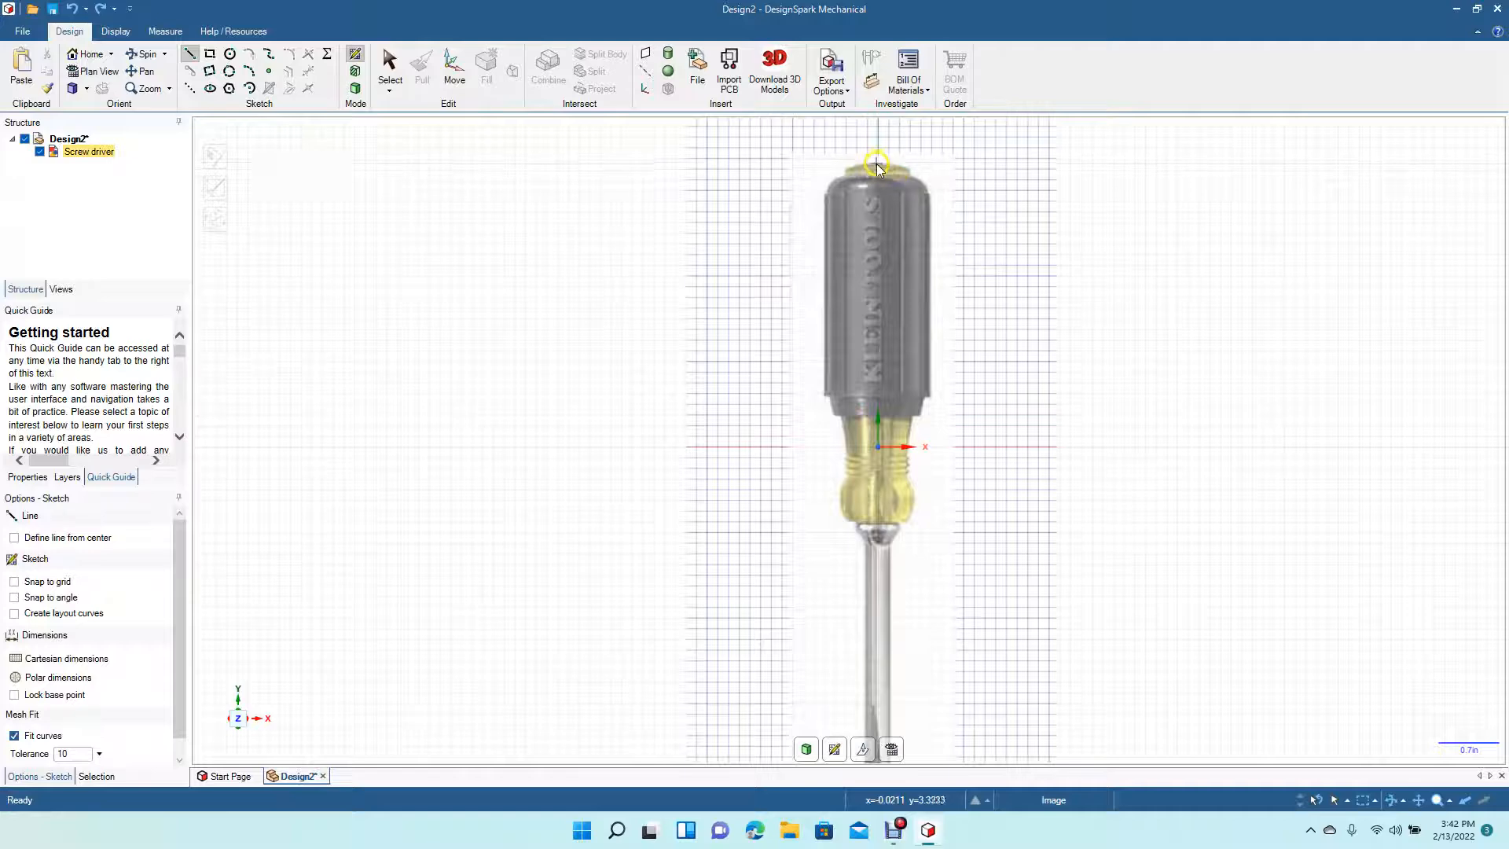
- Enable Snap to grid and draw a vertical centre line about 2.25 in long from the handle's top
{"action": "left_click", "coordinate": [45, 581]}
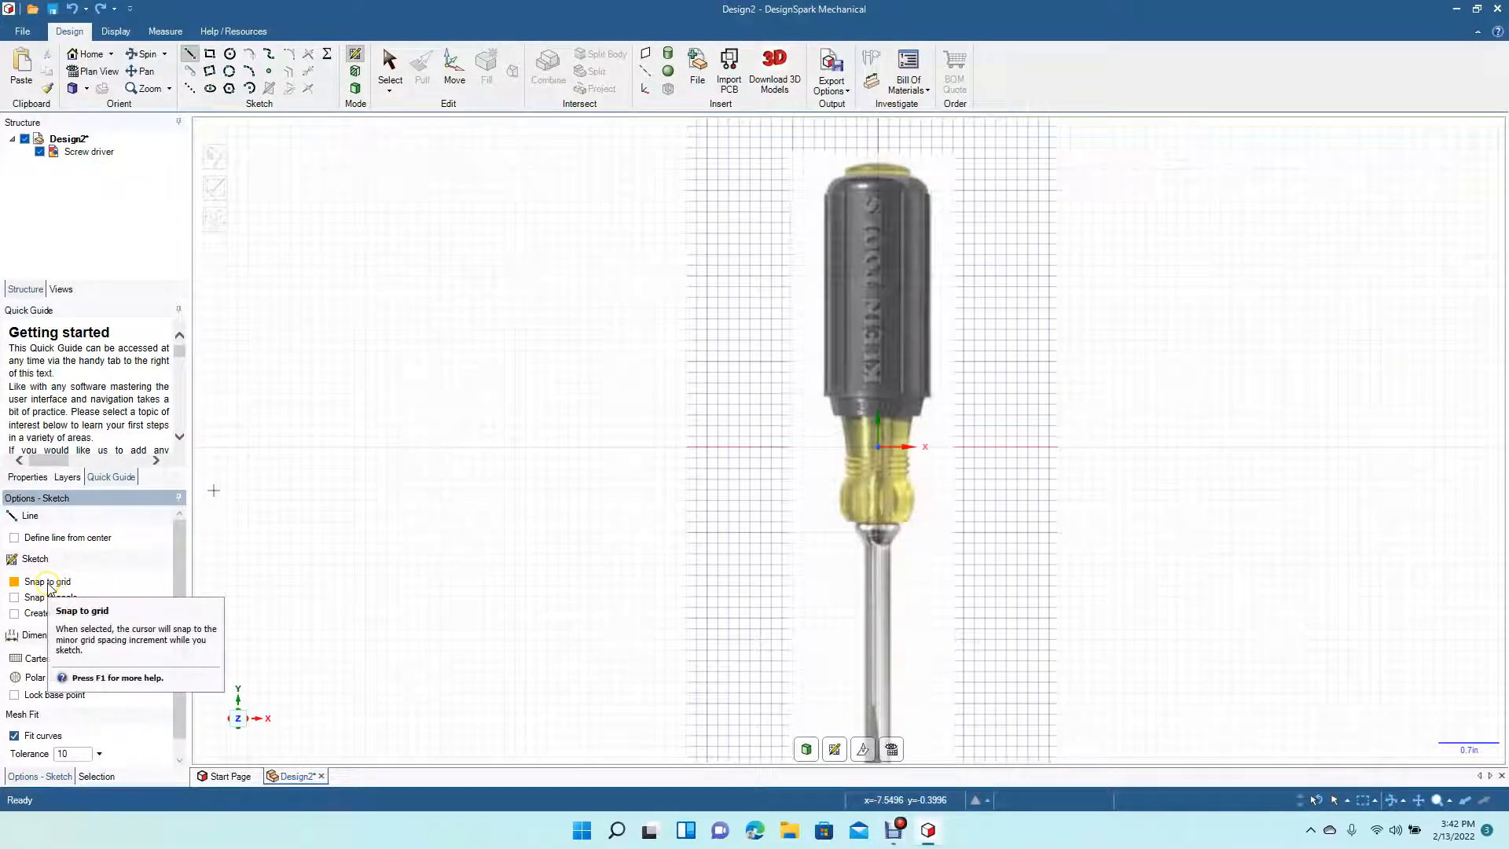
{"action": "left_click", "coordinate": [877, 162]}
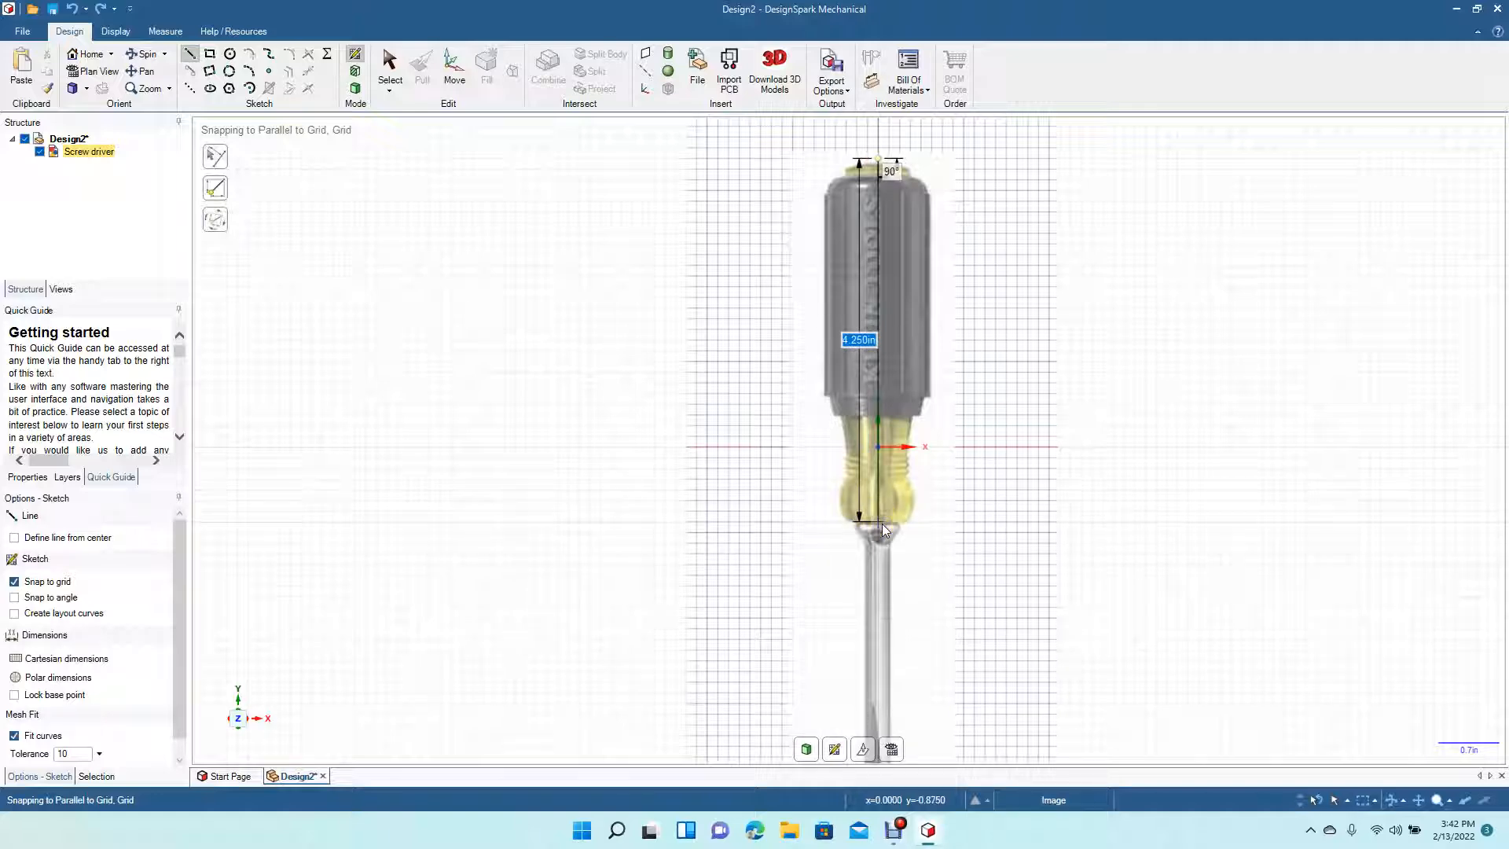
{"action": "left_click", "coordinate": [882, 523]}
{"action": "left_click", "coordinate": [389, 69]}
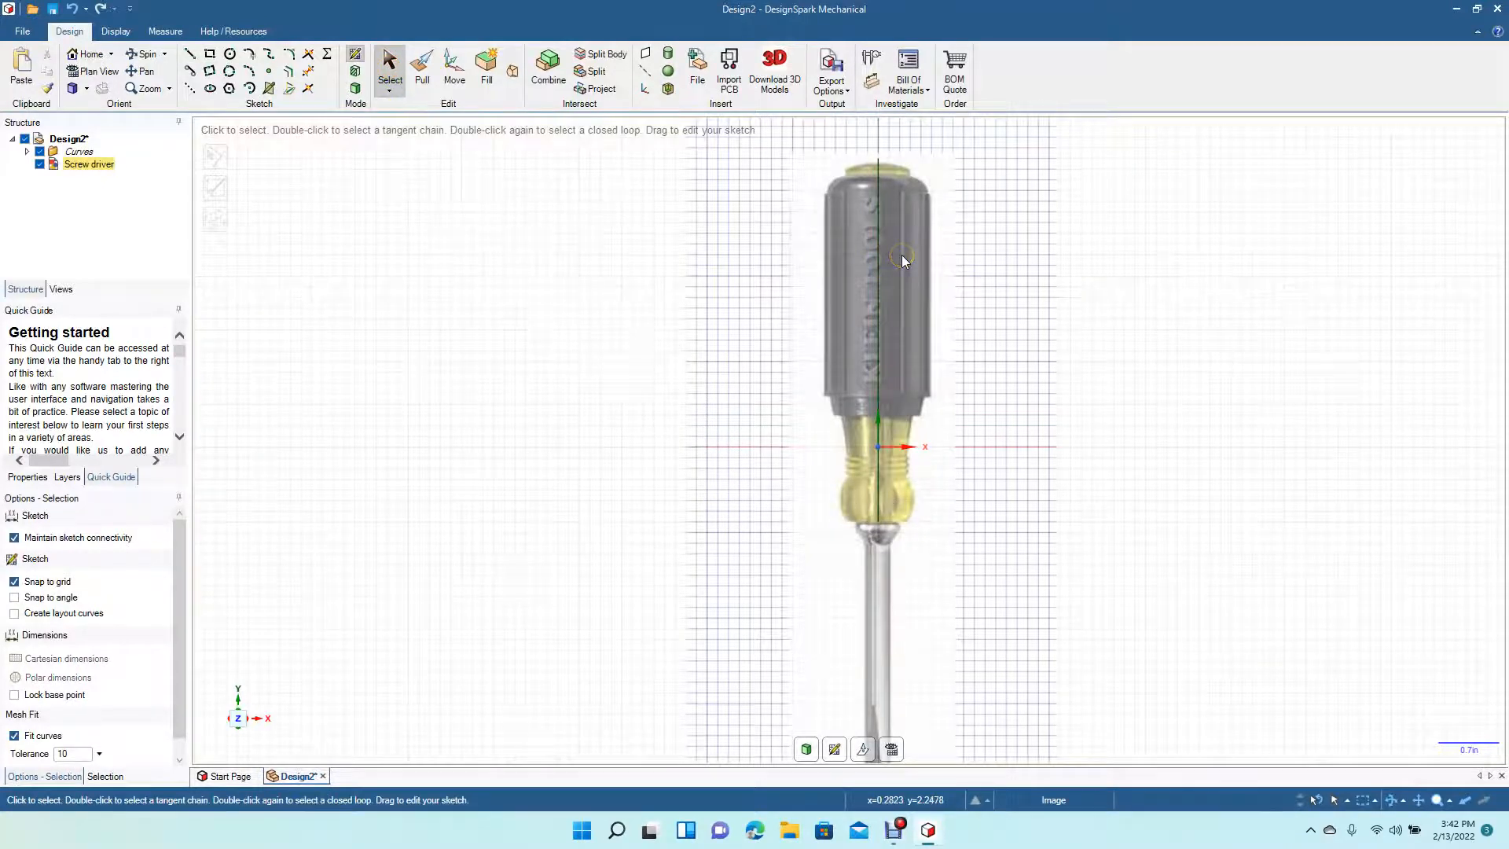
- Disable Snap to grid and sketch an arc of about 0.54 in radius over the cap from the centre line's top
{"action": "scroll", "coordinate": [902, 255], "scroll_direction": "up", "scroll_amount": 4}
{"action": "left_click", "coordinate": [141, 71]}
{"action": "left_click_drag", "start_coordinate": [542, 276], "coordinate": [482, 606]}
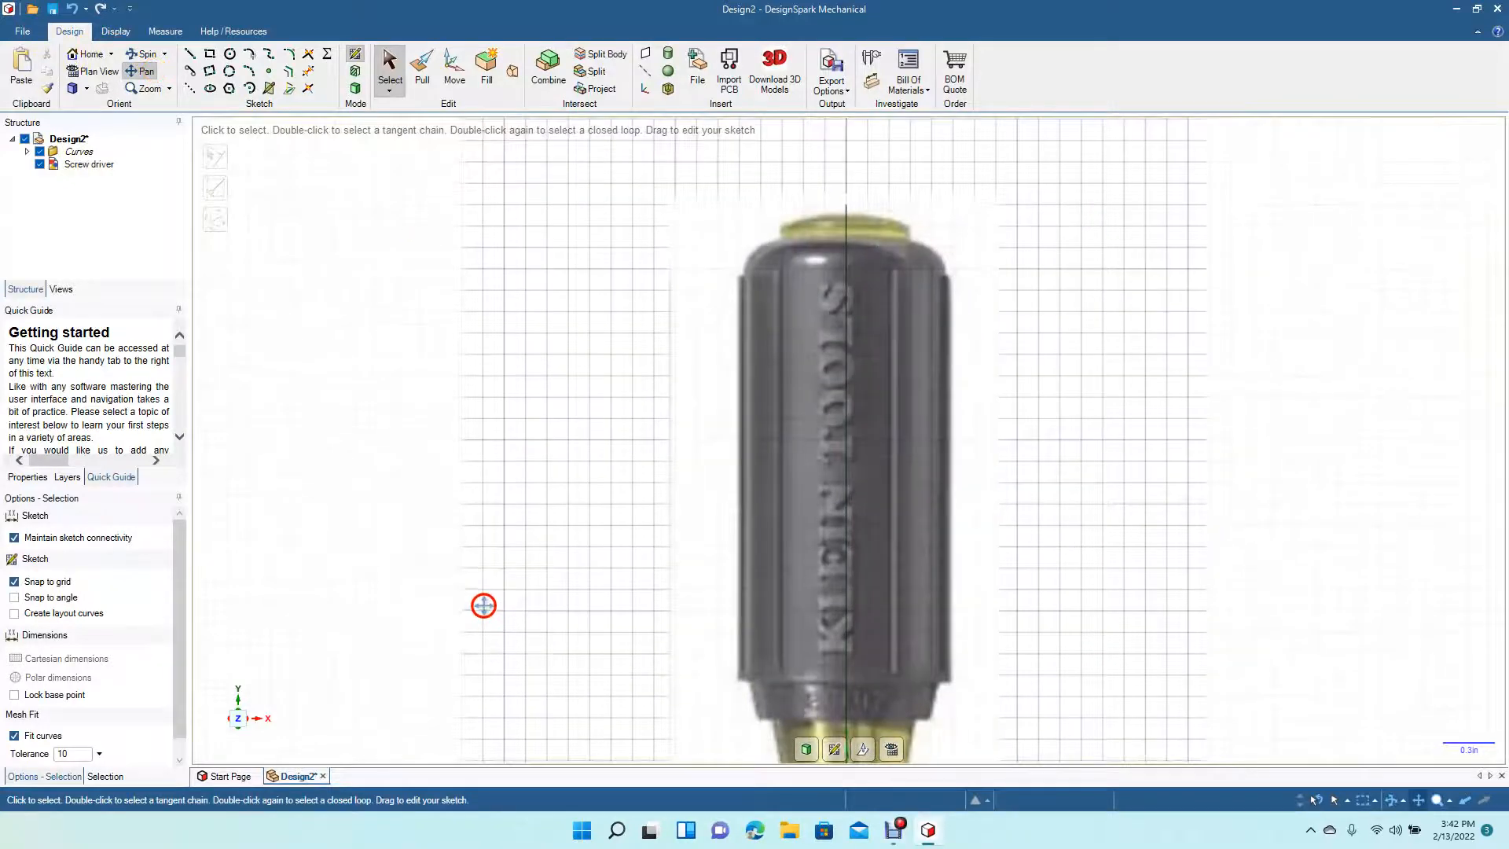
{"action": "left_click", "coordinate": [49, 582]}
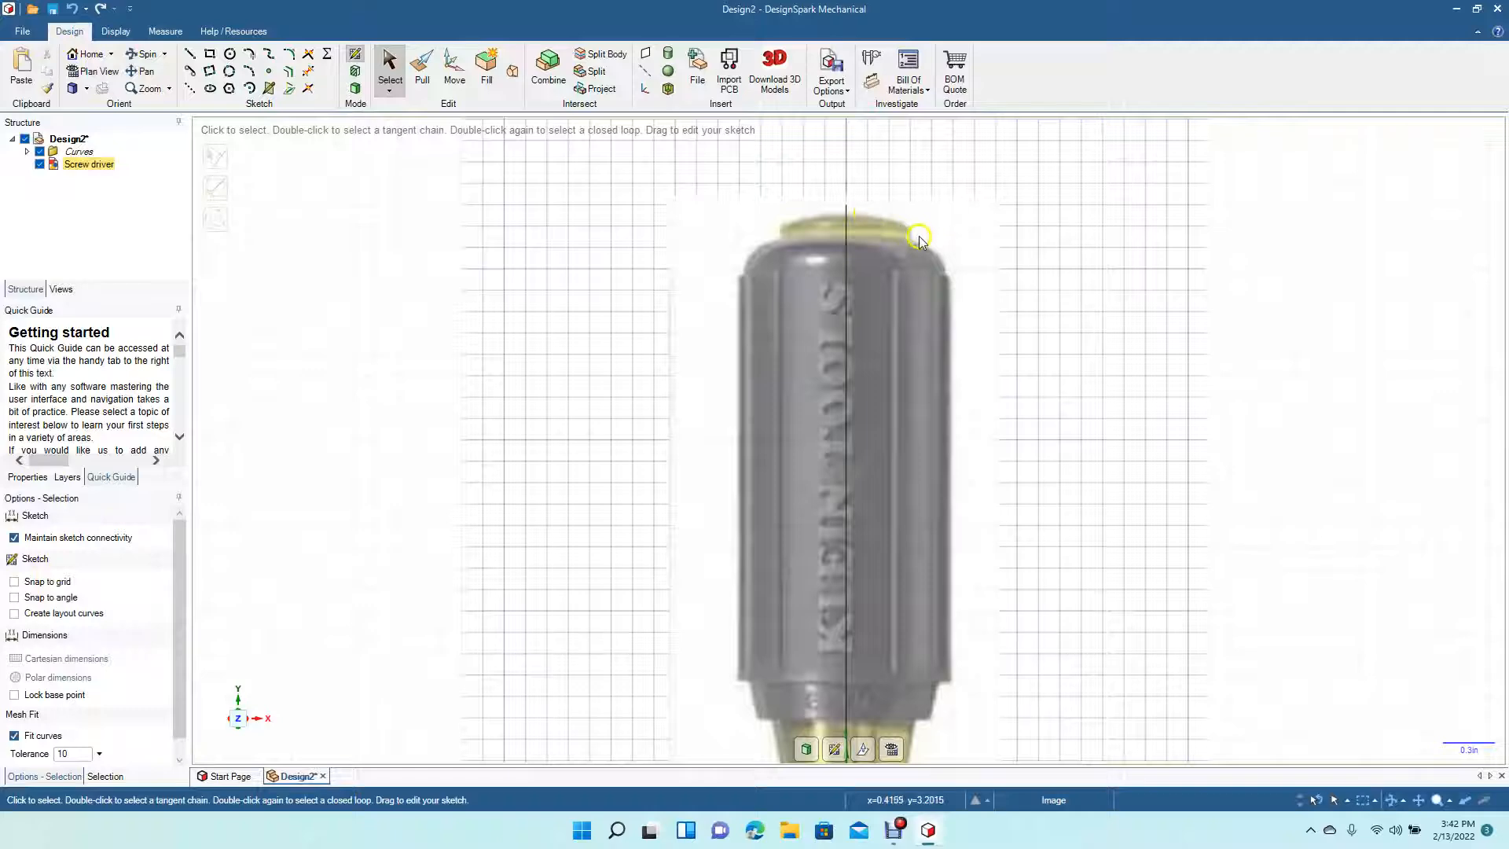
{"action": "left_click", "coordinate": [247, 72]}
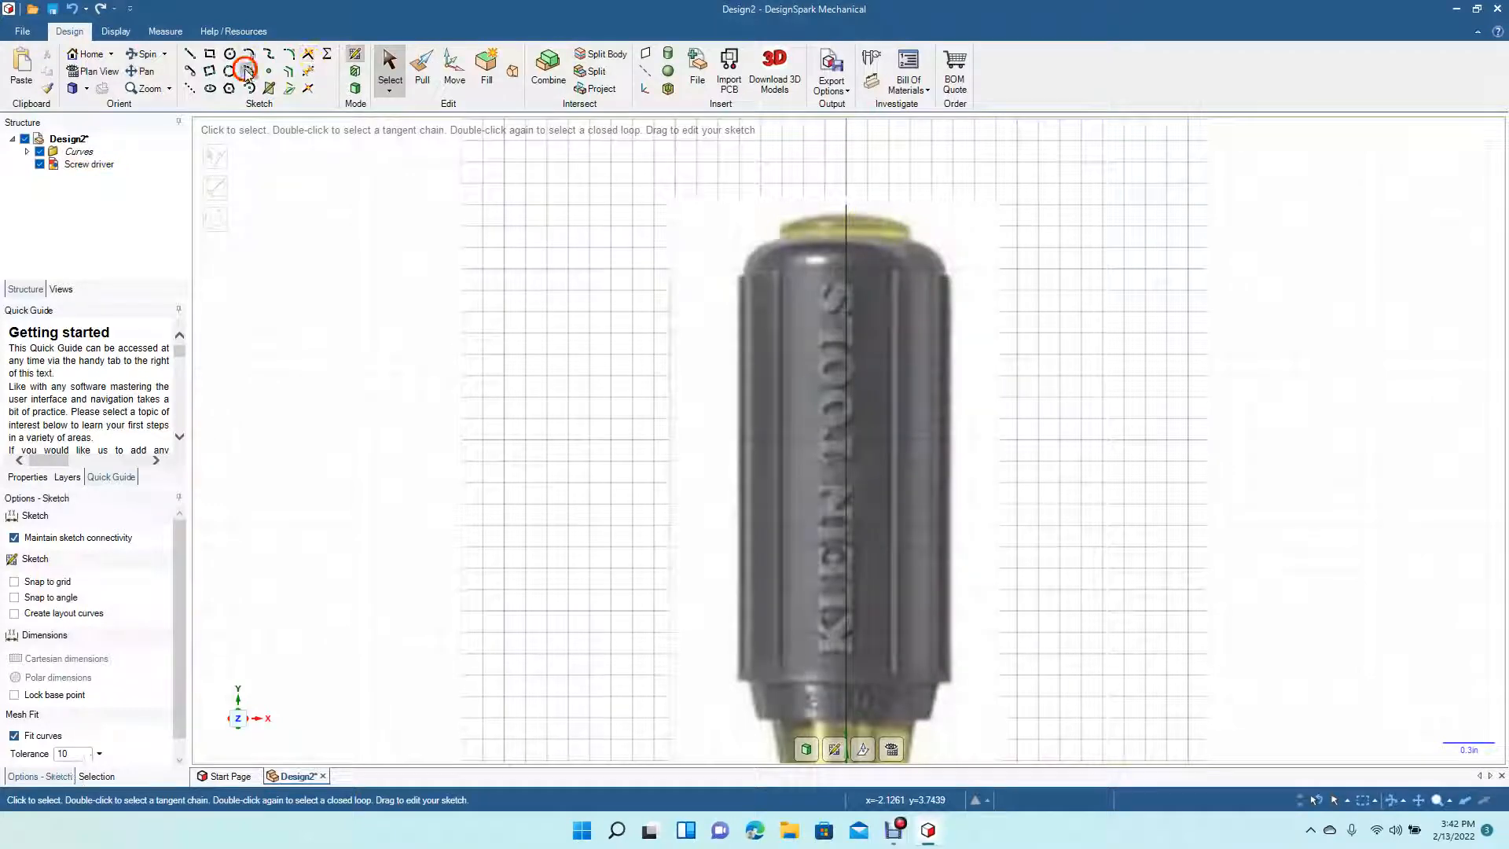
{"action": "left_click", "coordinate": [847, 206]}
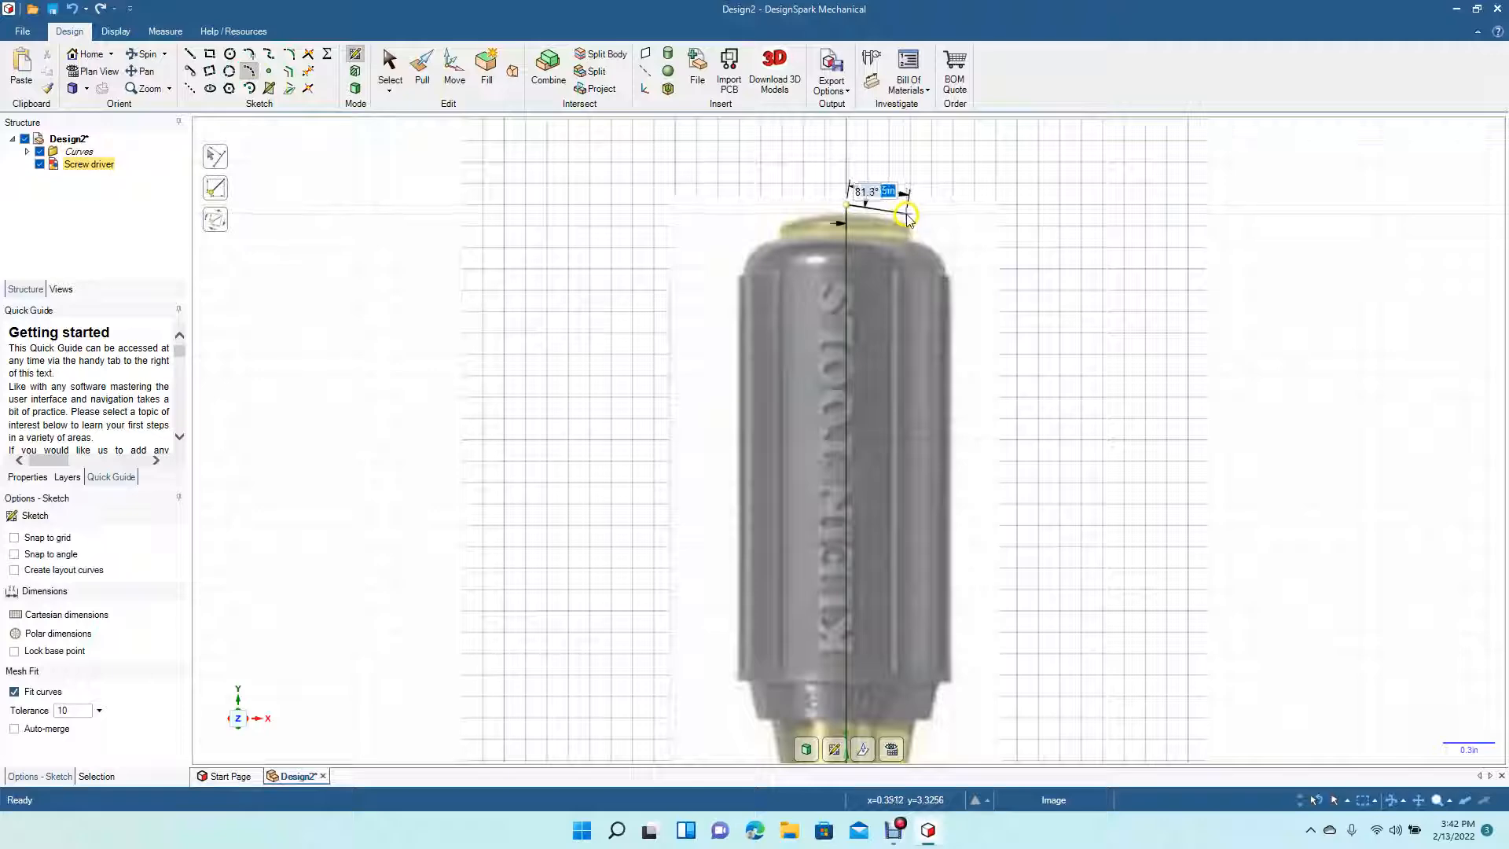
{"action": "left_click", "coordinate": [906, 212]}
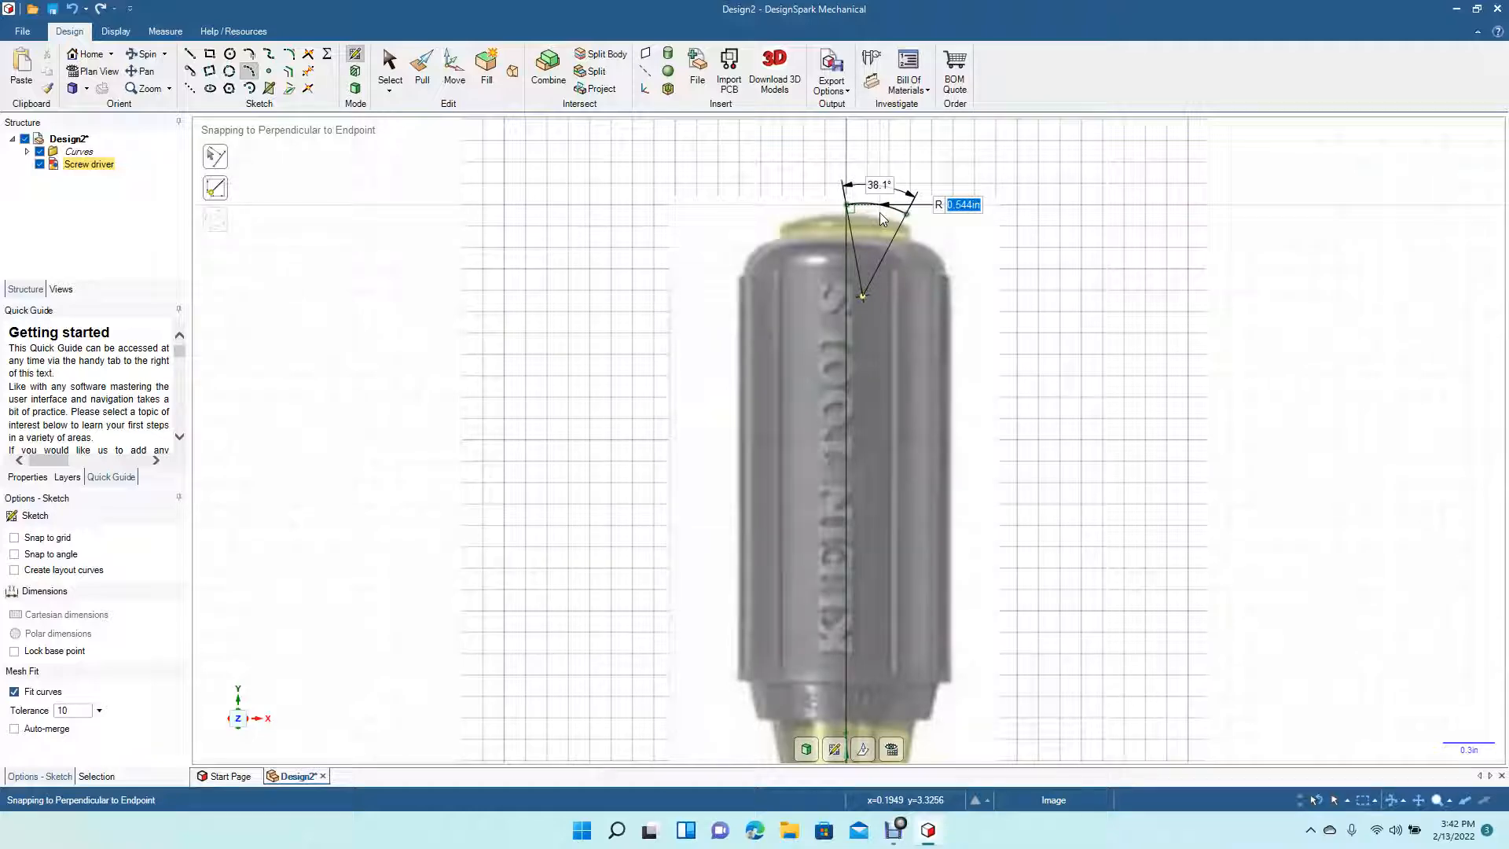
{"action": "left_click", "coordinate": [879, 212]}
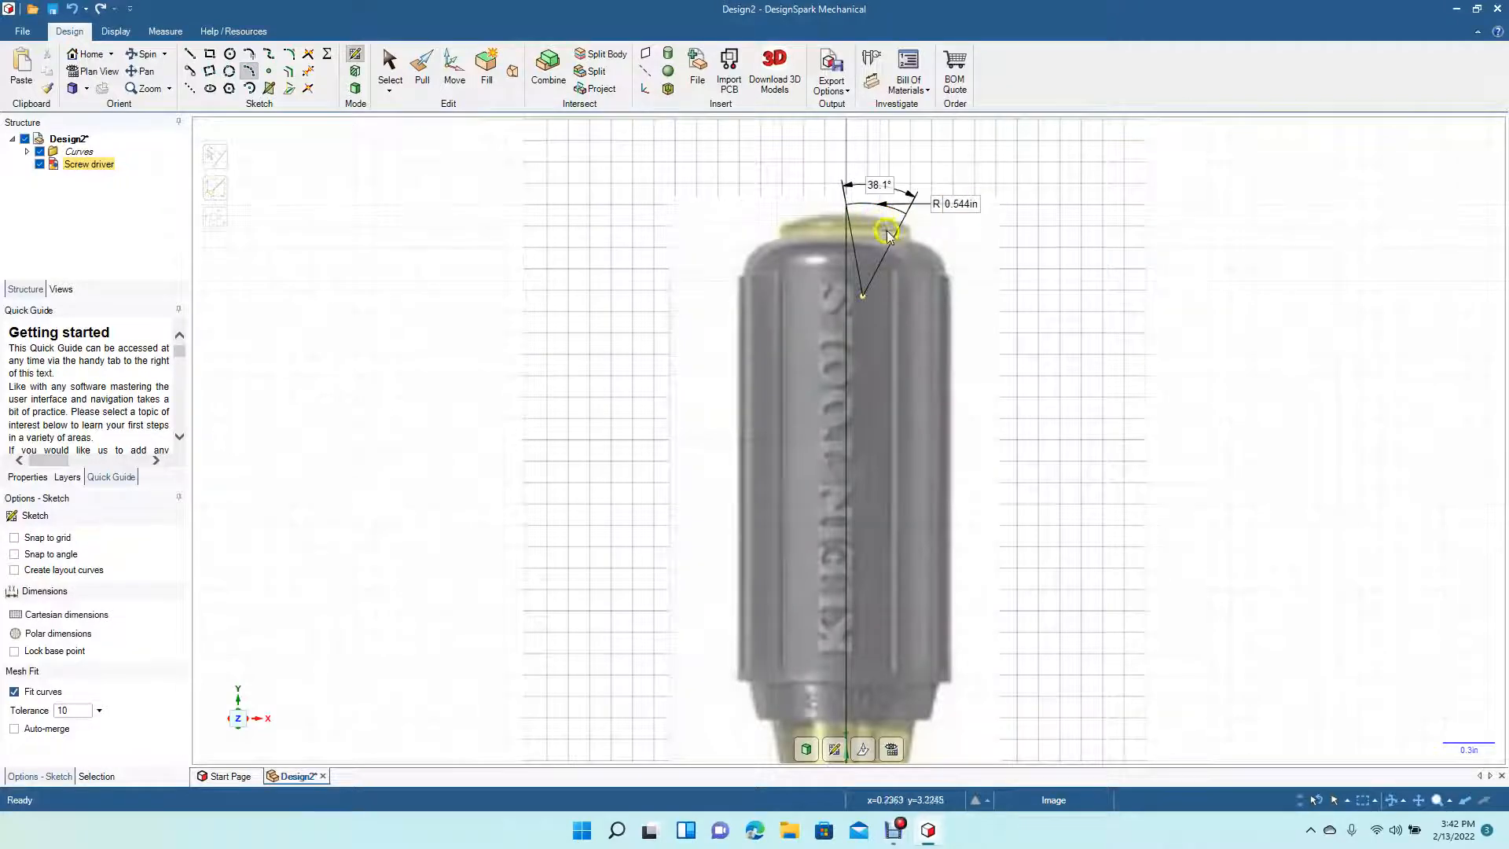
{"action": "left_click", "coordinate": [389, 67]}
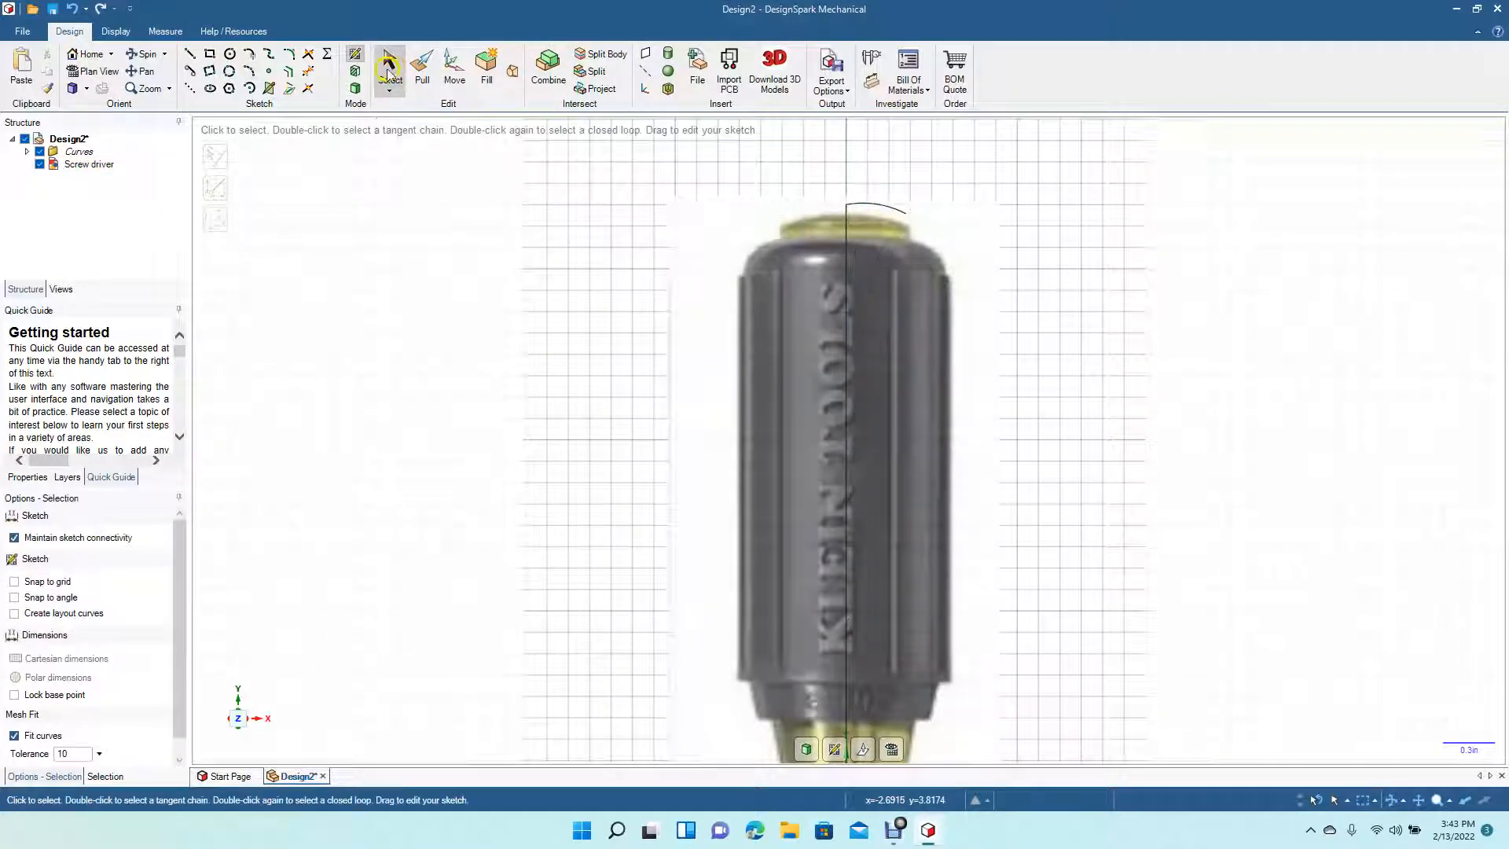
- Draw lines from the cap arc's end, dropping about 0.115 in and stepping out about 0.218 in to the handle's edge
{"action": "left_click", "coordinate": [190, 54]}
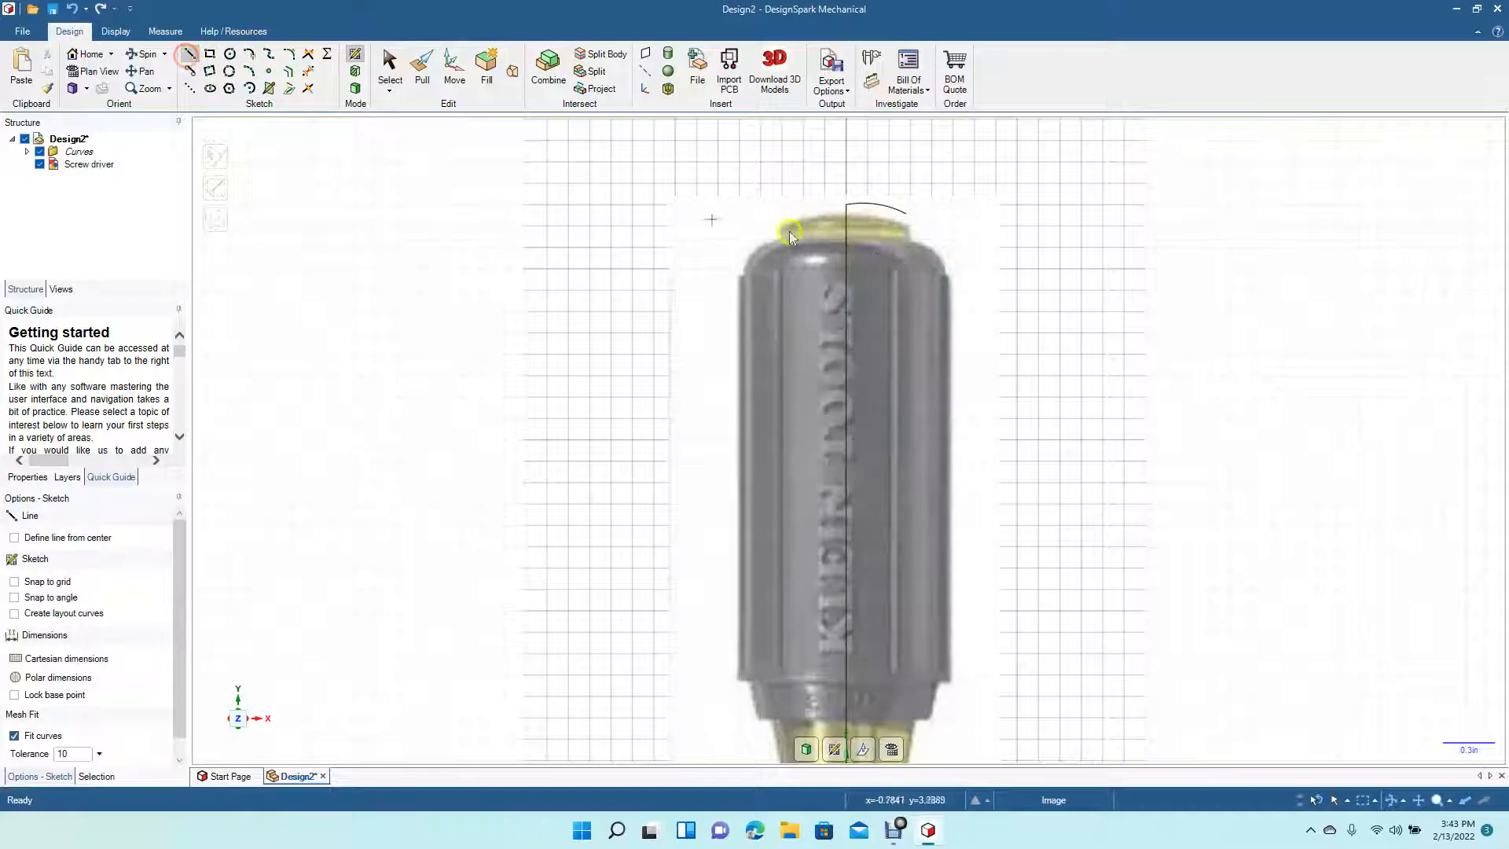
{"action": "left_click", "coordinate": [905, 216]}
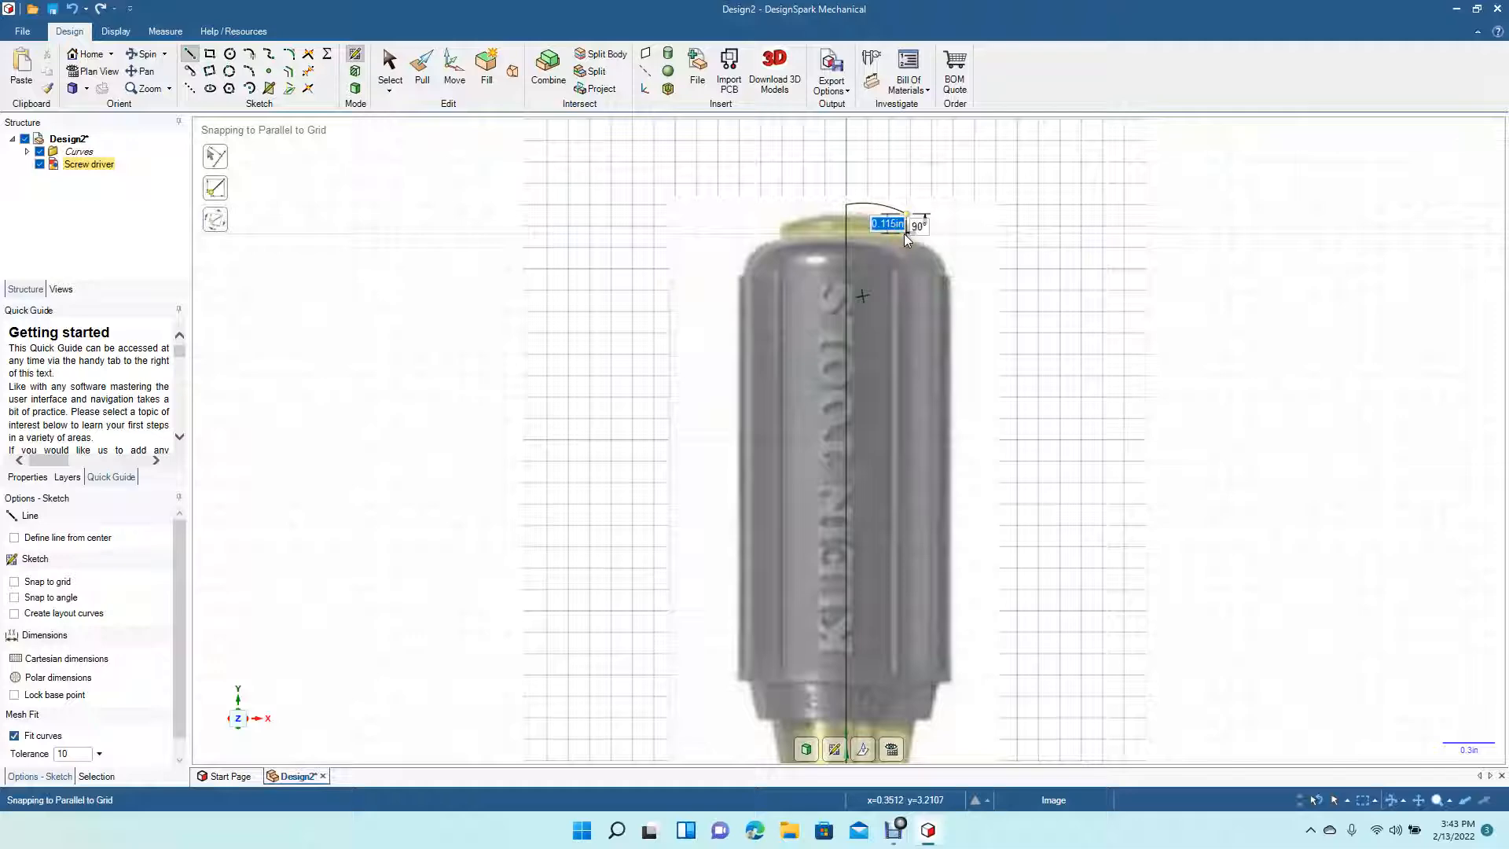
{"action": "left_click", "coordinate": [904, 233]}
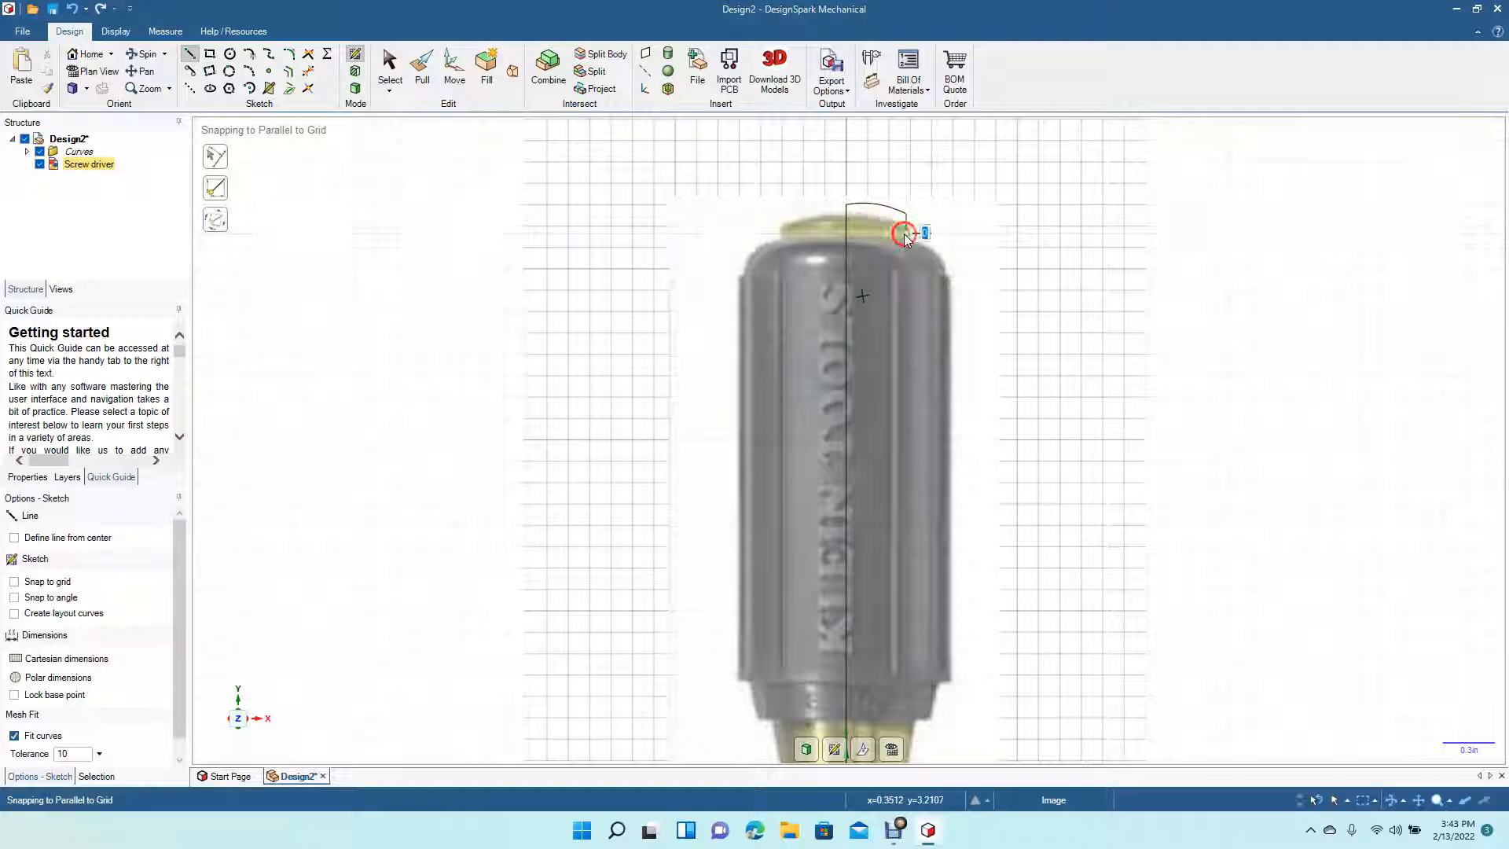
{"action": "left_click", "coordinate": [947, 234]}
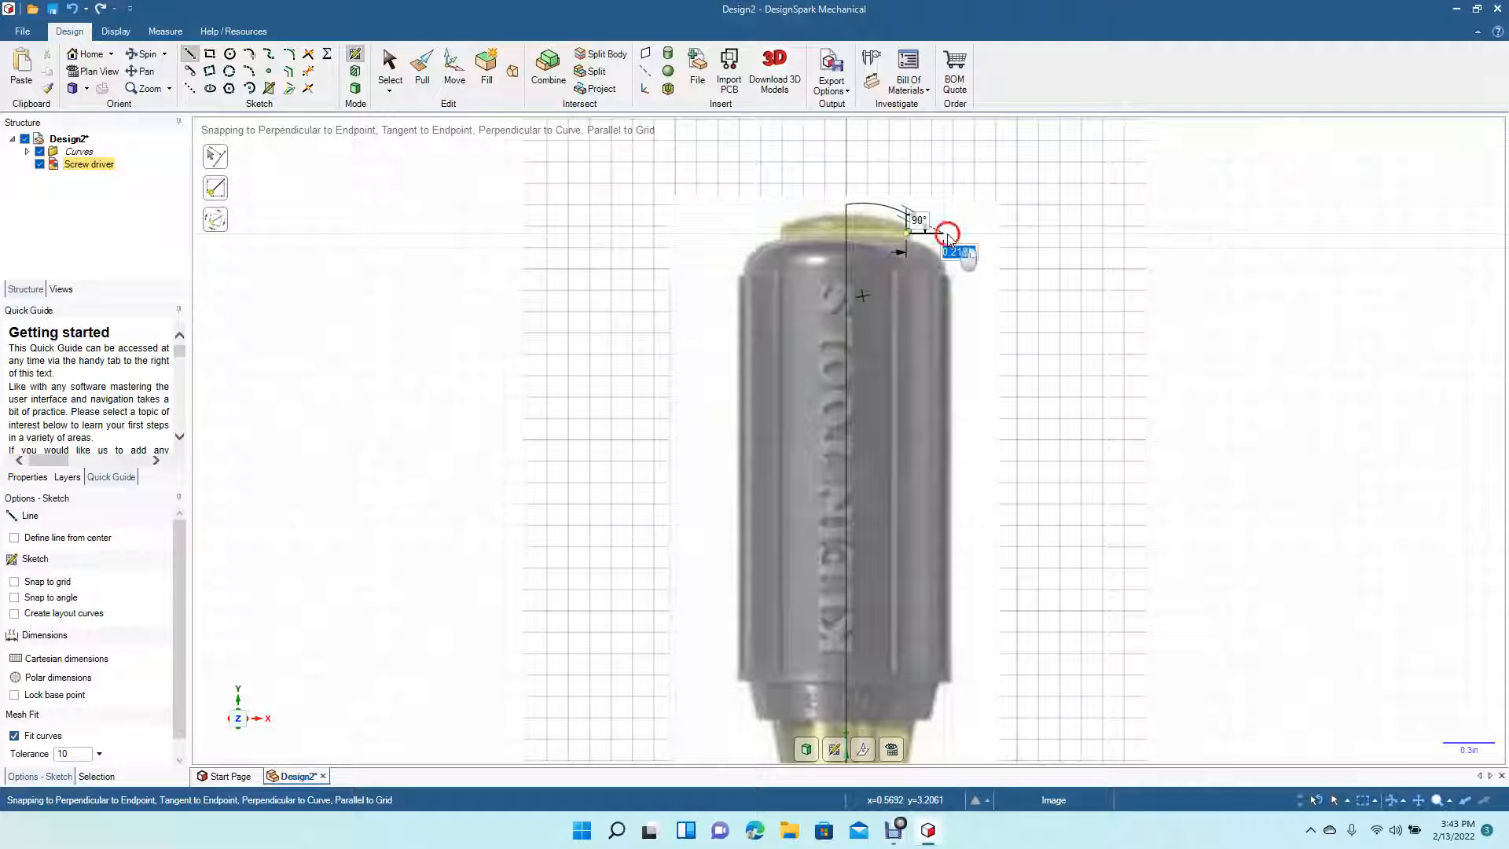
- Continue the line down the handle's side about 2.62 in and trace the short inward steps at its lower end
{"action": "left_click", "coordinate": [944, 682]}
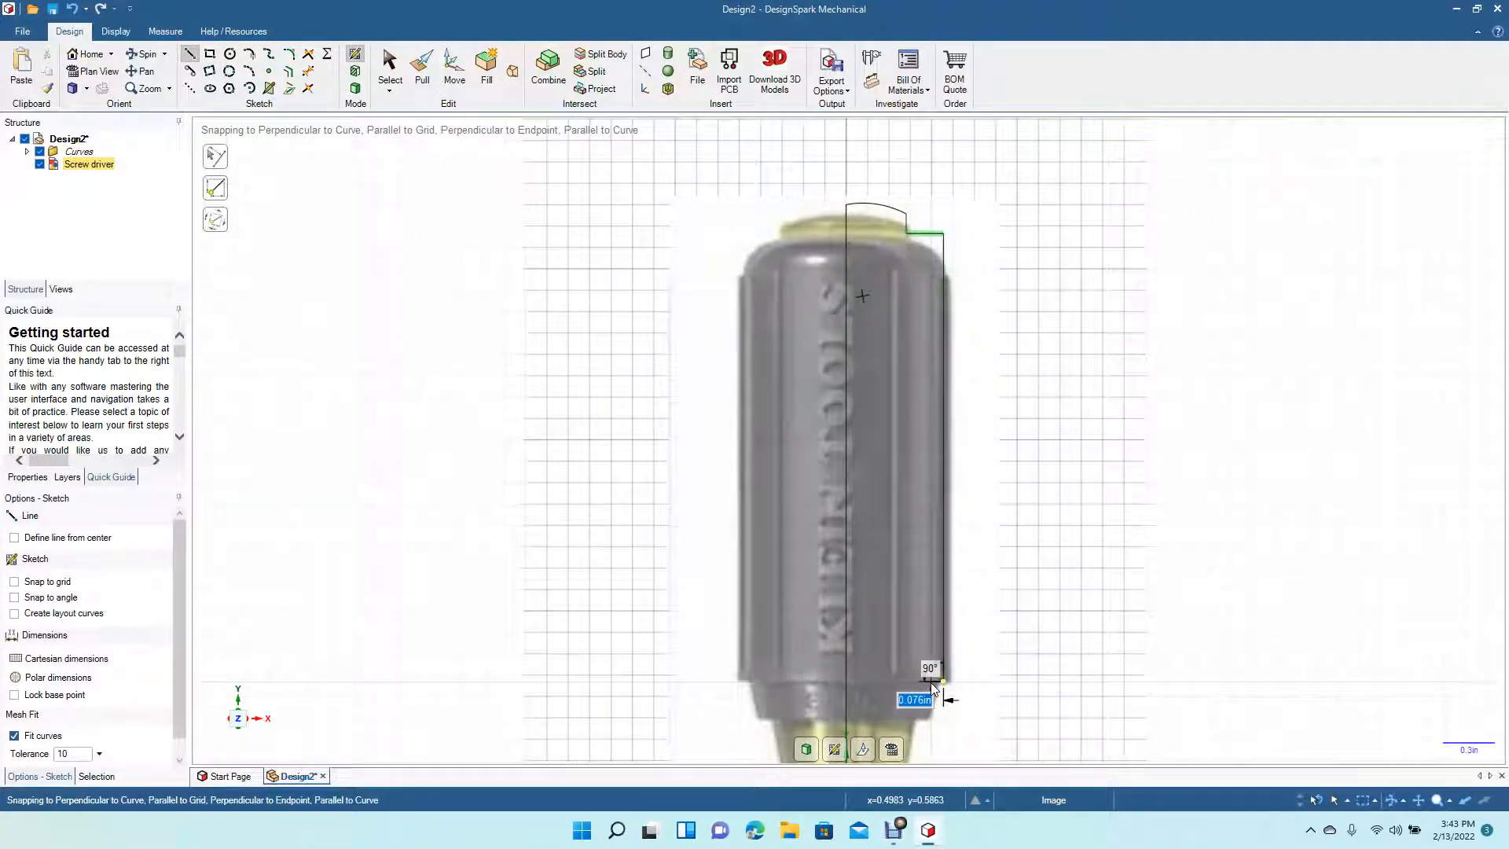
{"action": "left_click", "coordinate": [930, 682]}
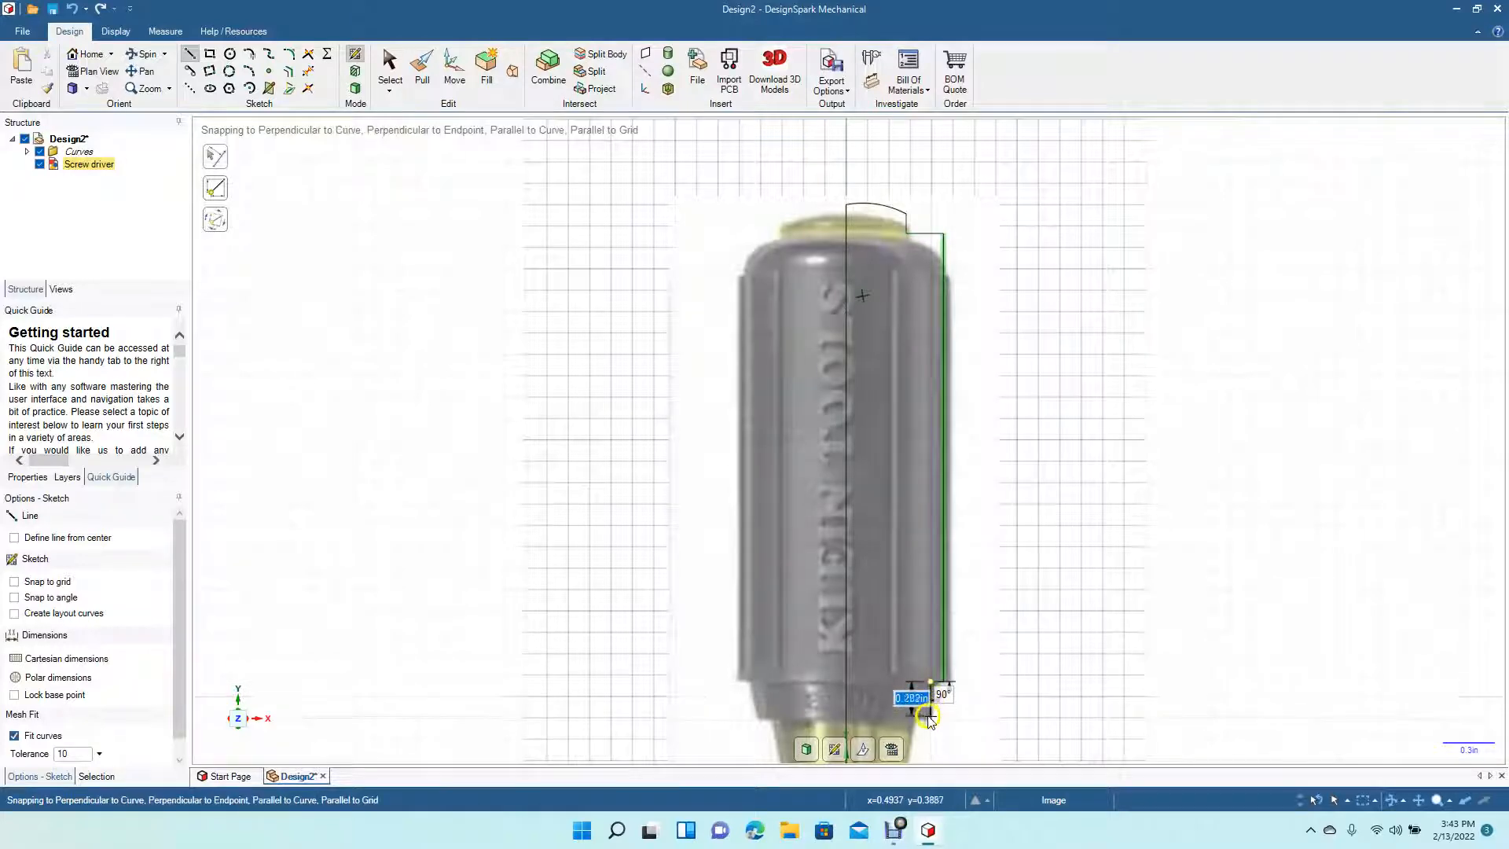
{"action": "left_click", "coordinate": [923, 719]}
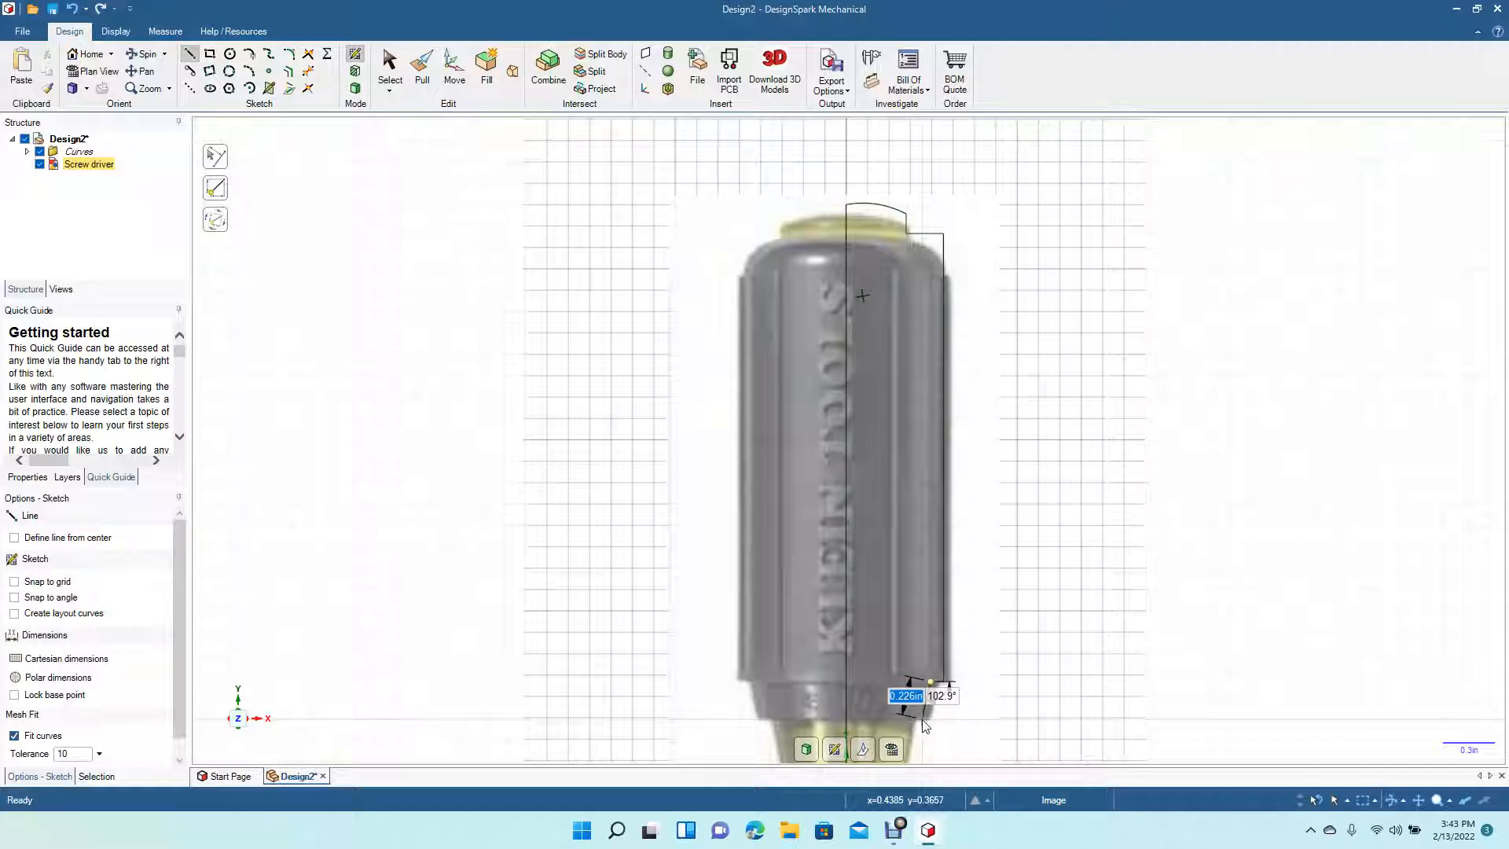
{"action": "left_click", "coordinate": [910, 717]}
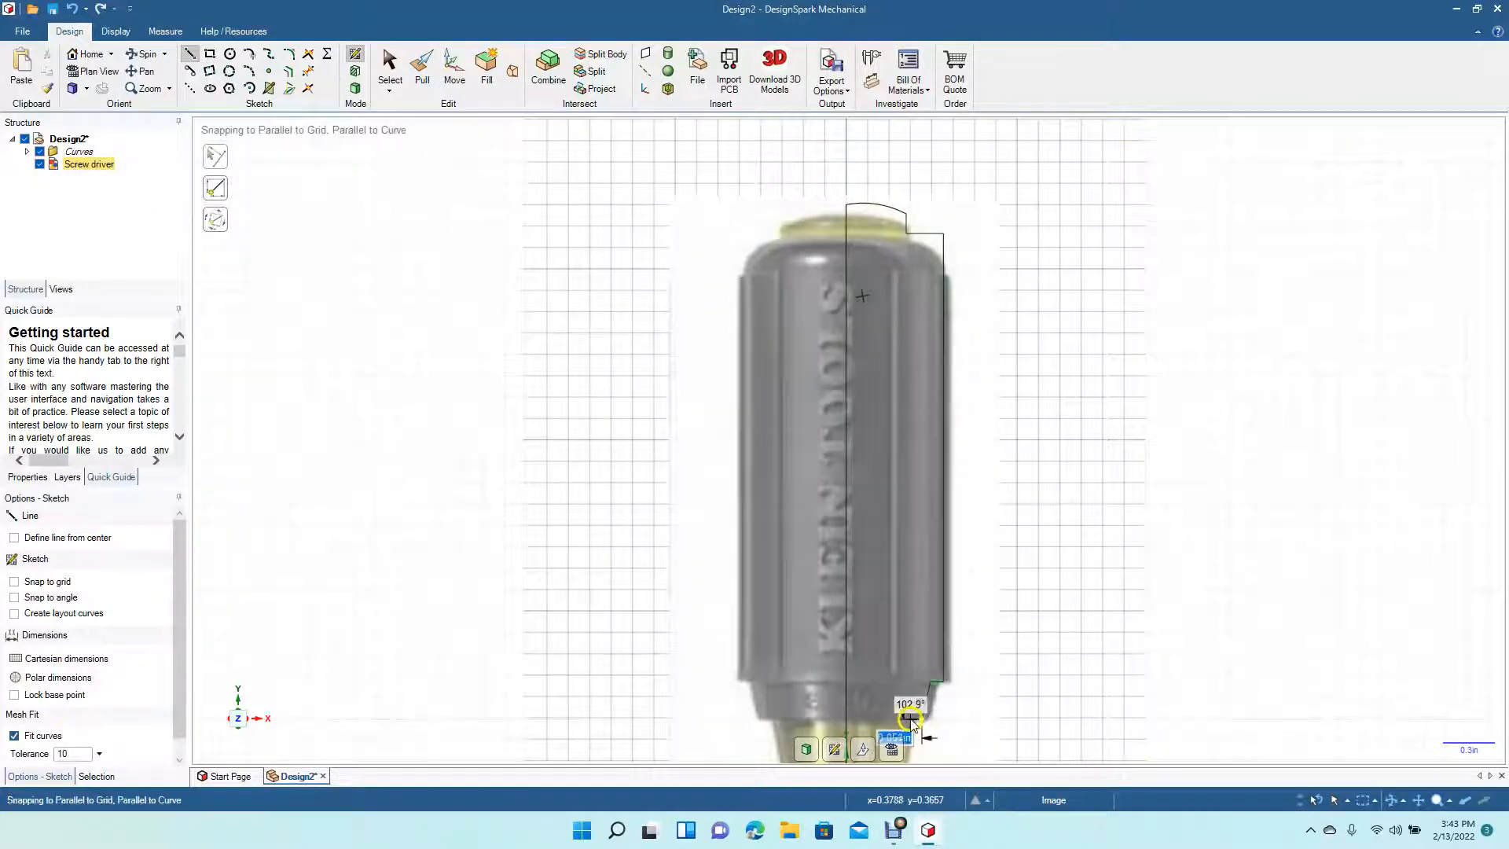
{"action": "scroll", "coordinate": [910, 719], "scroll_direction": "down", "scroll_amount": 4}
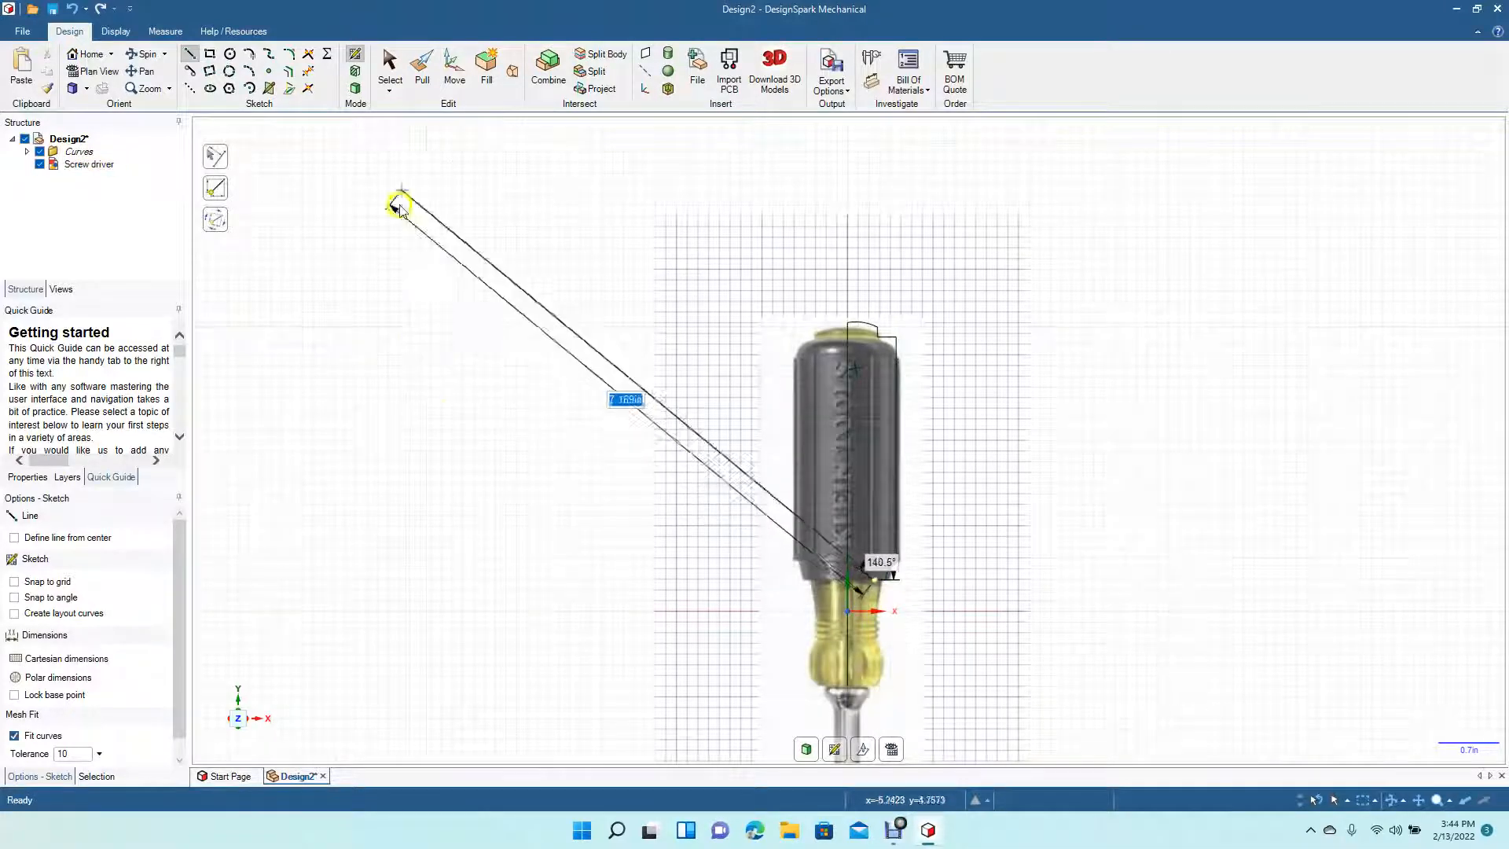
{"action": "left_click", "coordinate": [392, 67]}
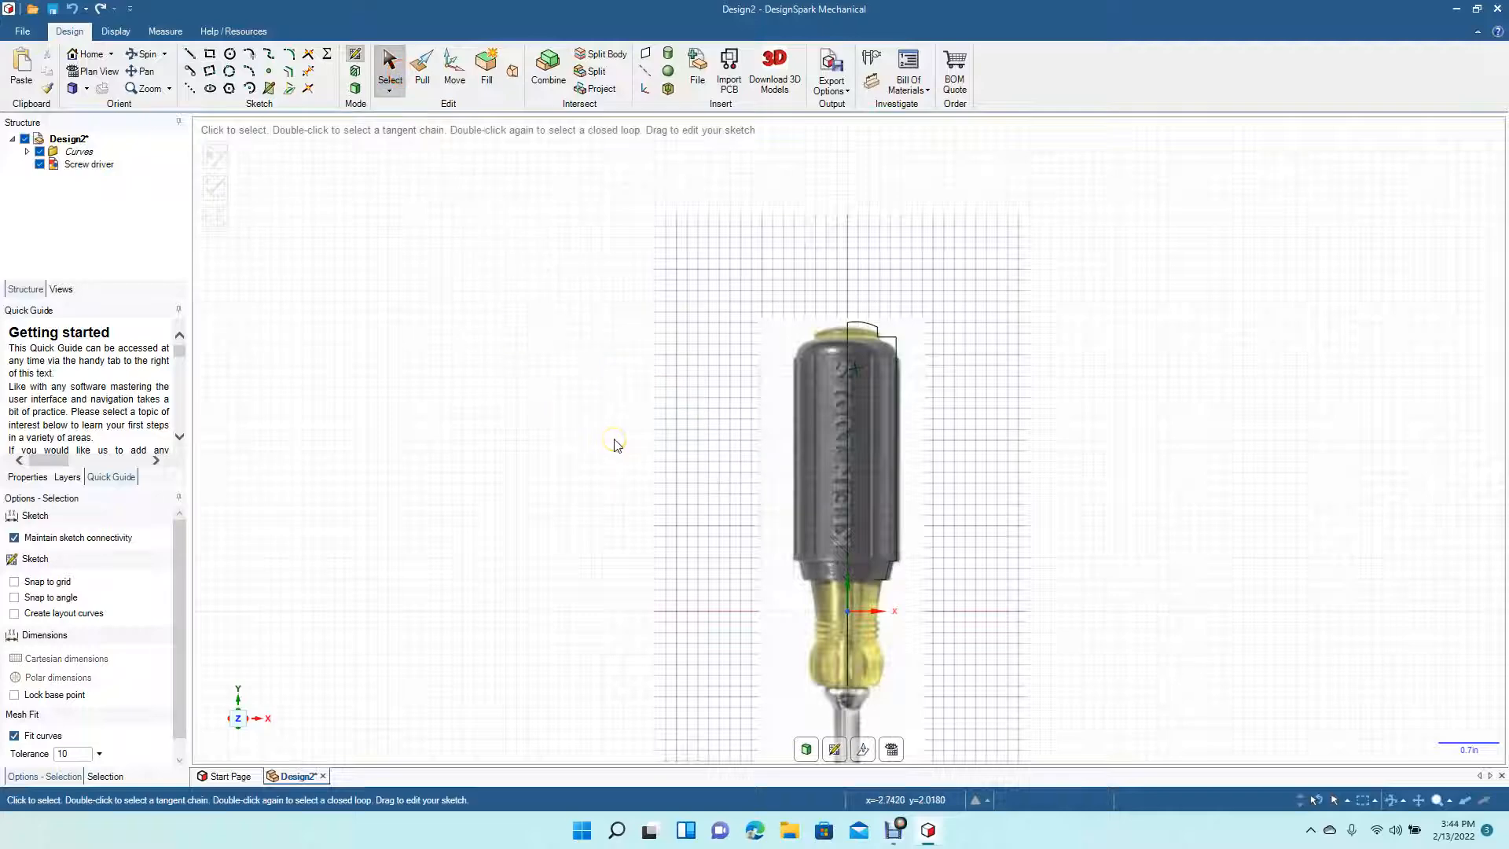
- Trace the ferrule's right profile with connected lines from the handle's end down to its base, closing horizontally to the centre line
{"action": "scroll", "coordinate": [615, 442], "scroll_direction": "up", "scroll_amount": 4}
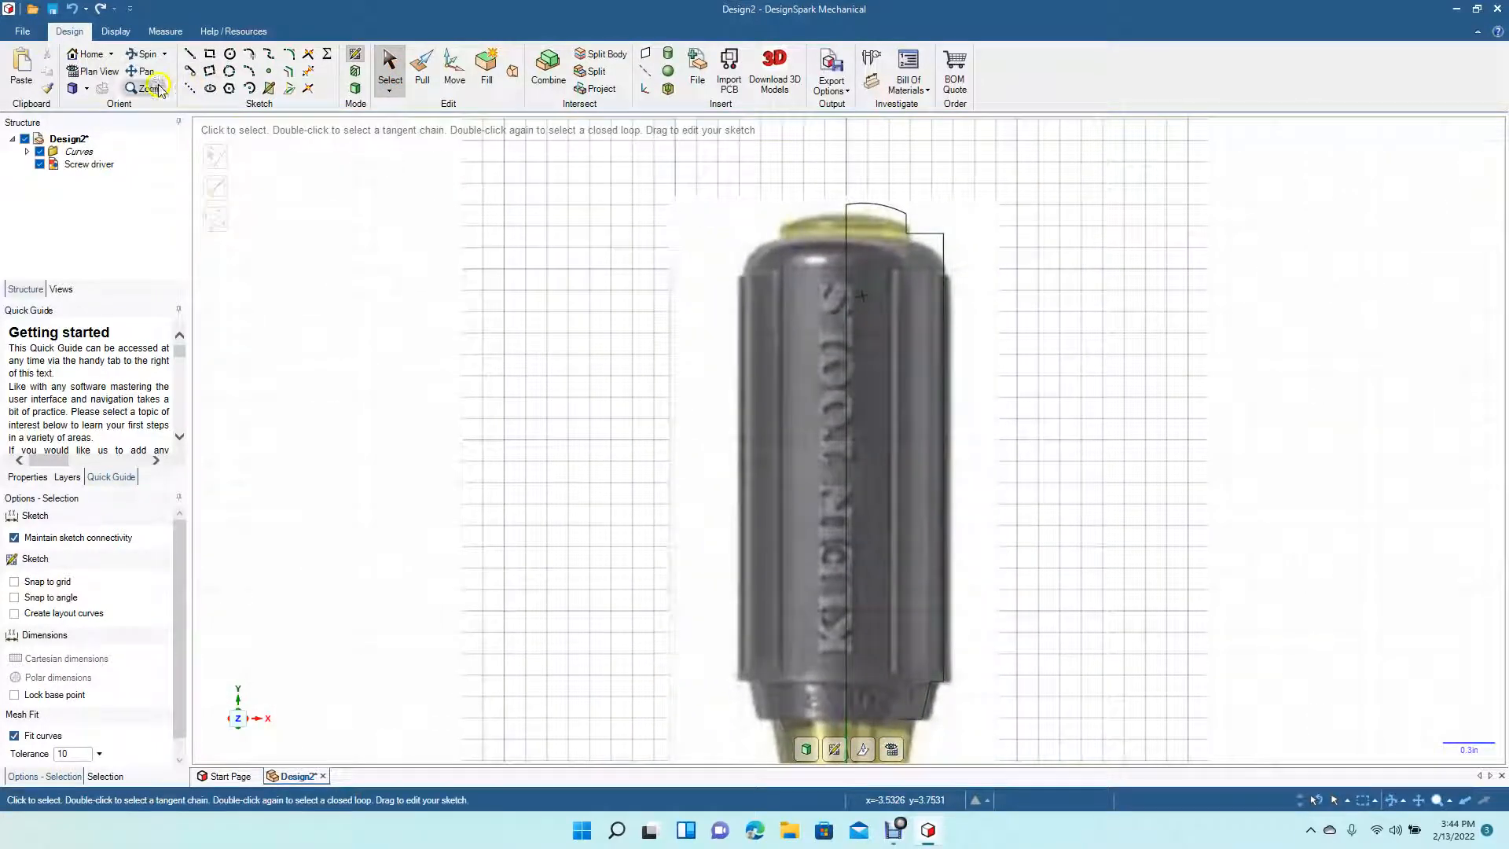
{"action": "left_click", "coordinate": [142, 71]}
{"action": "left_click_drag", "start_coordinate": [539, 471], "coordinate": [509, 225]}
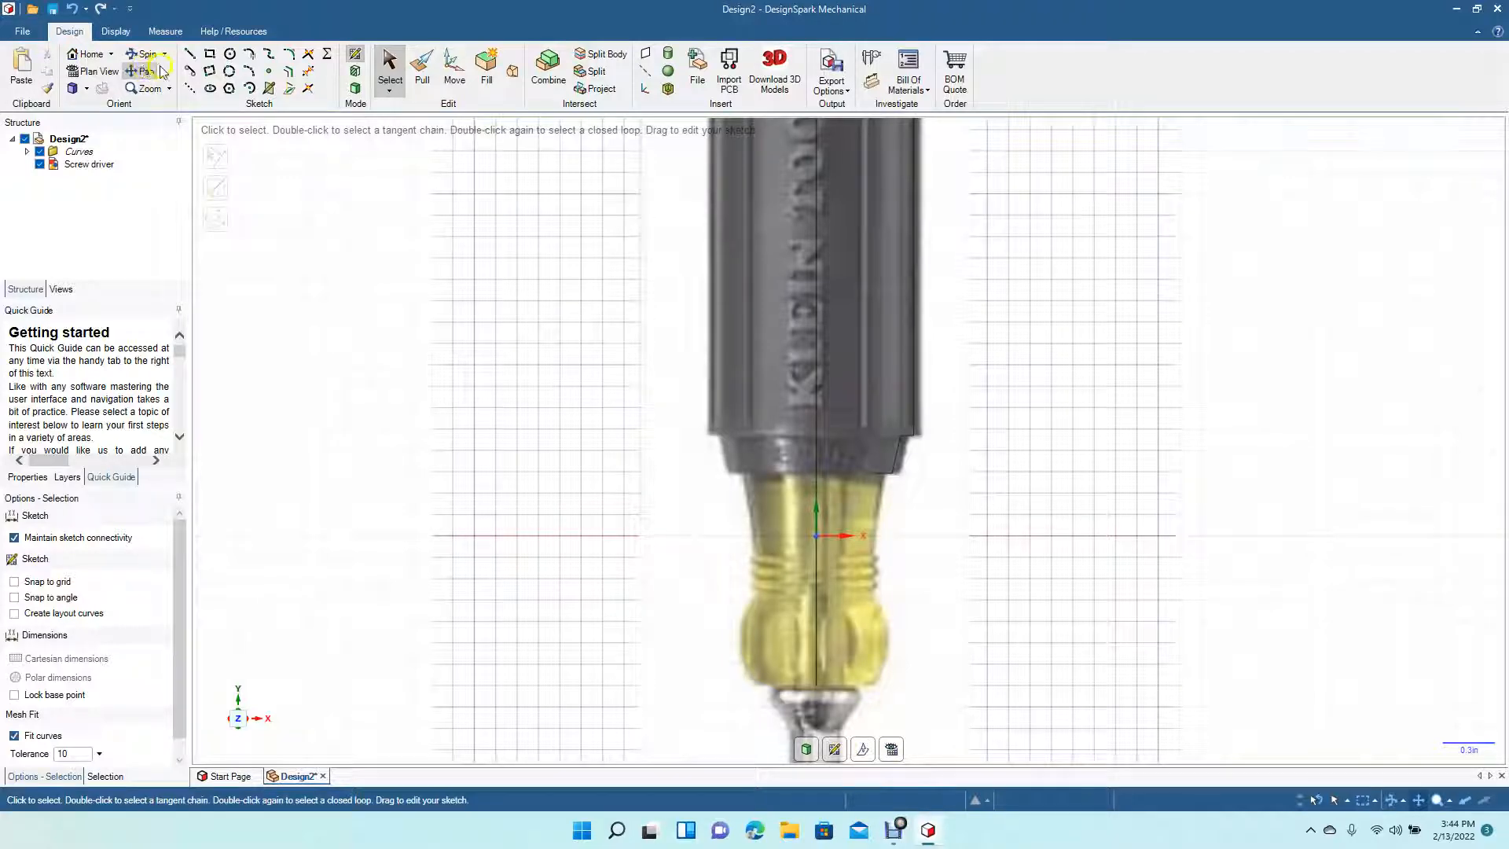
{"action": "left_click", "coordinate": [190, 53]}
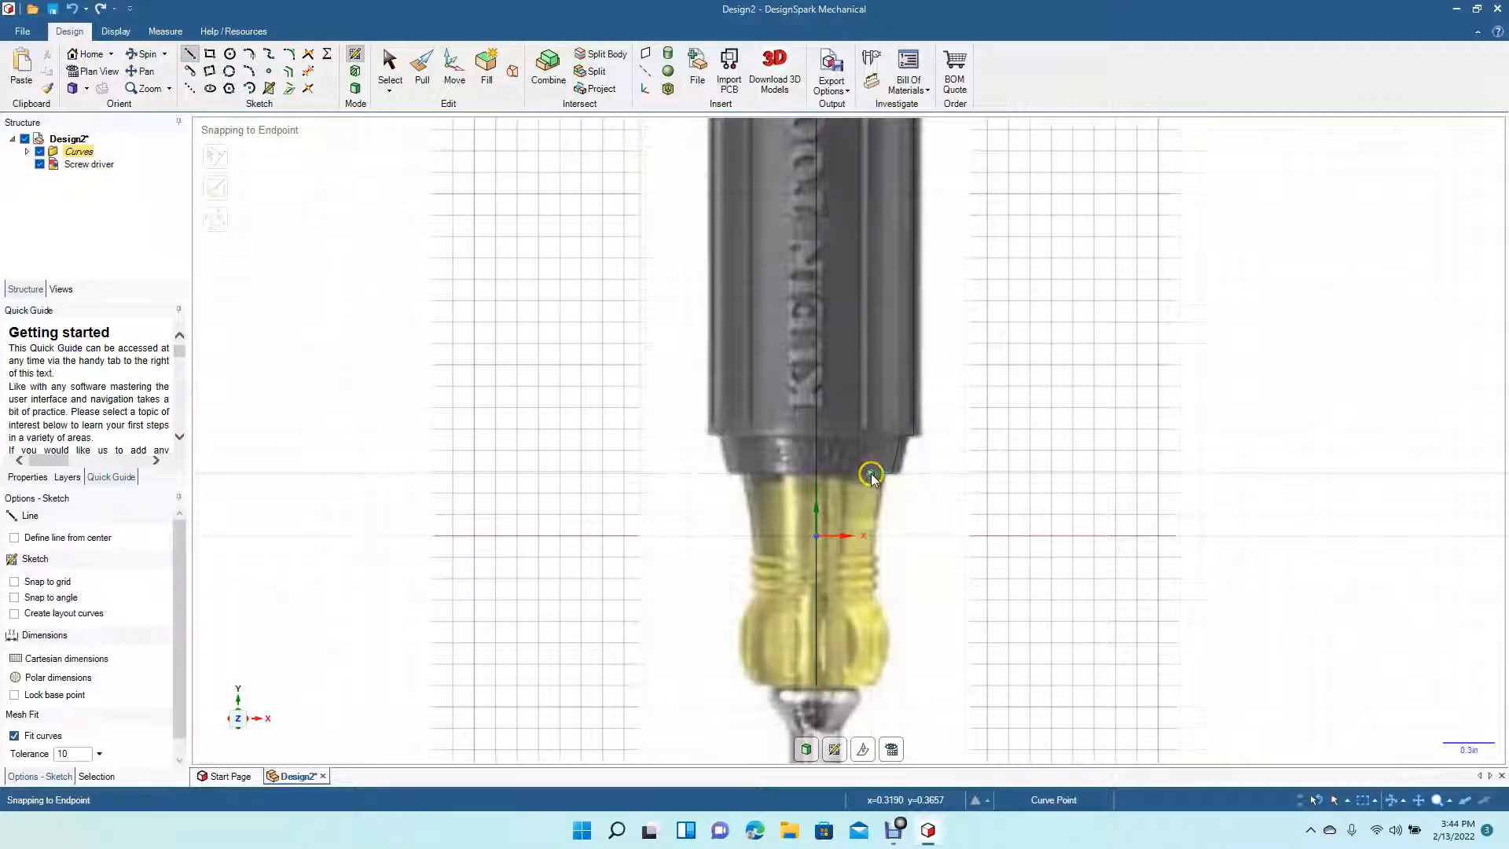
{"action": "left_click", "coordinate": [879, 474]}
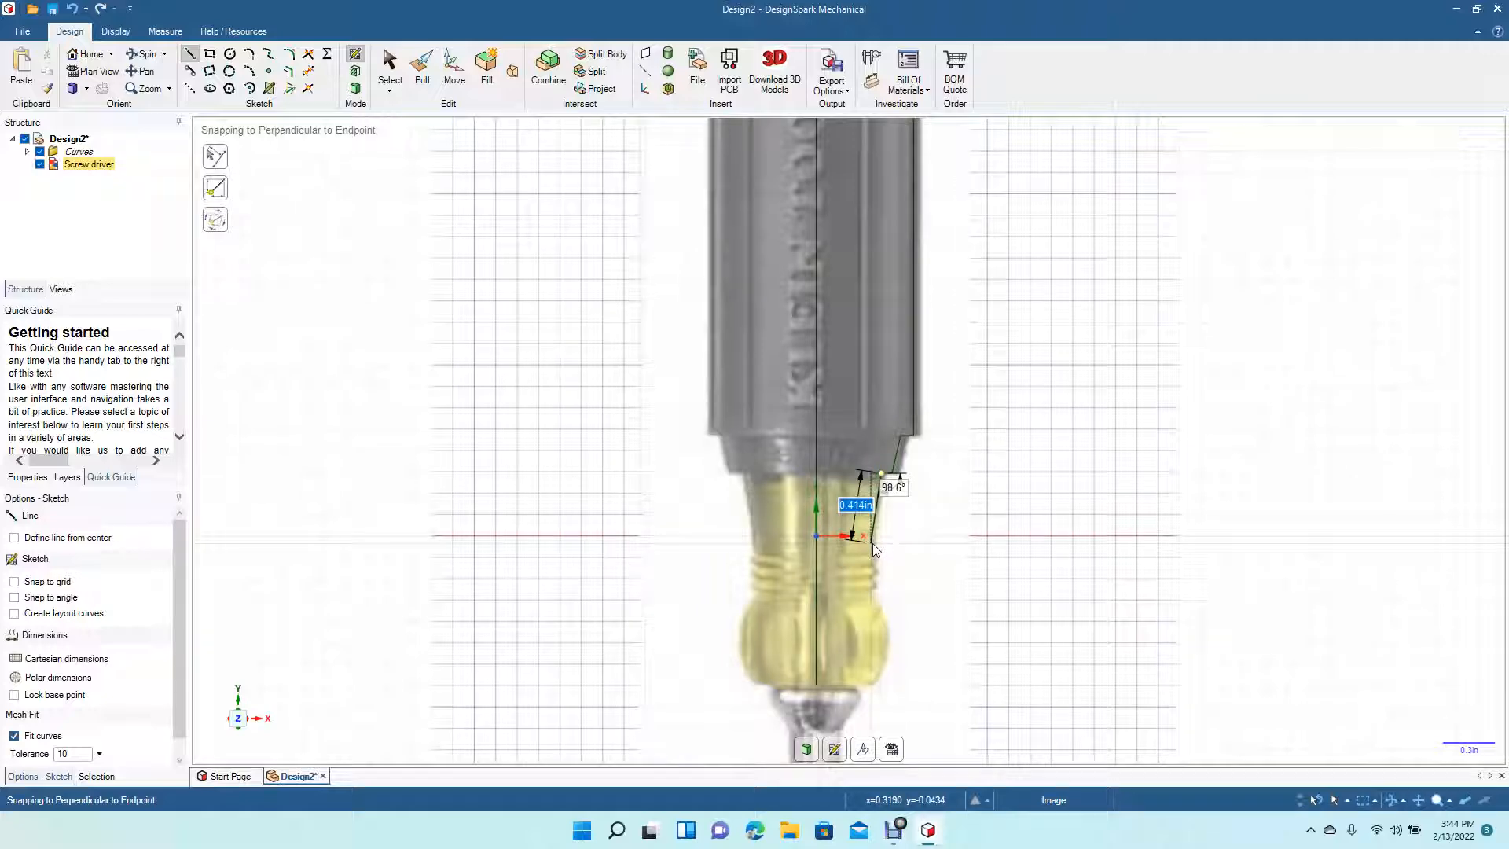
{"action": "left_click", "coordinate": [872, 543]}
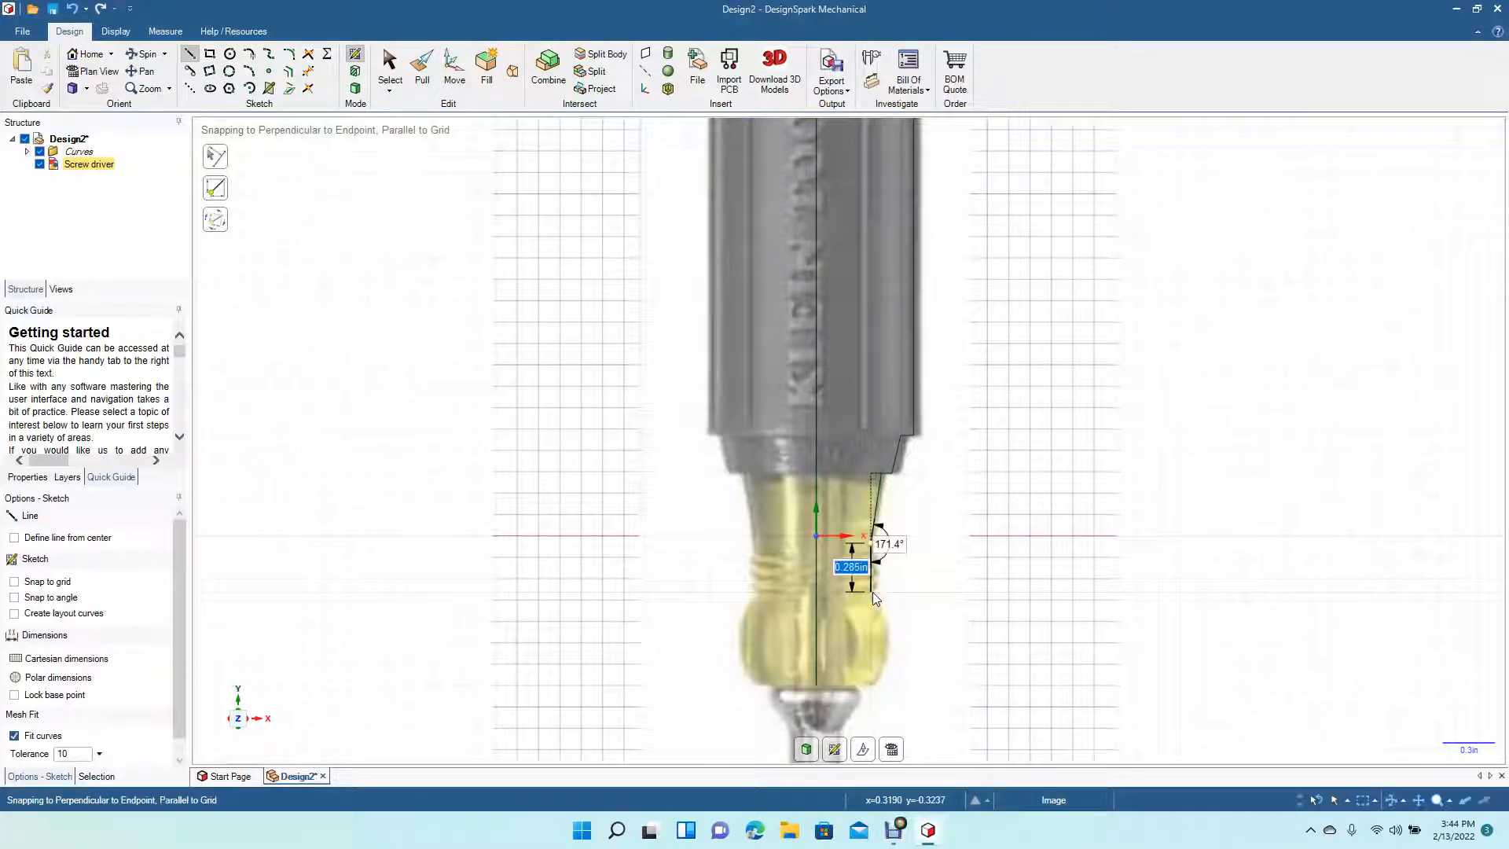
{"action": "left_click", "coordinate": [872, 591]}
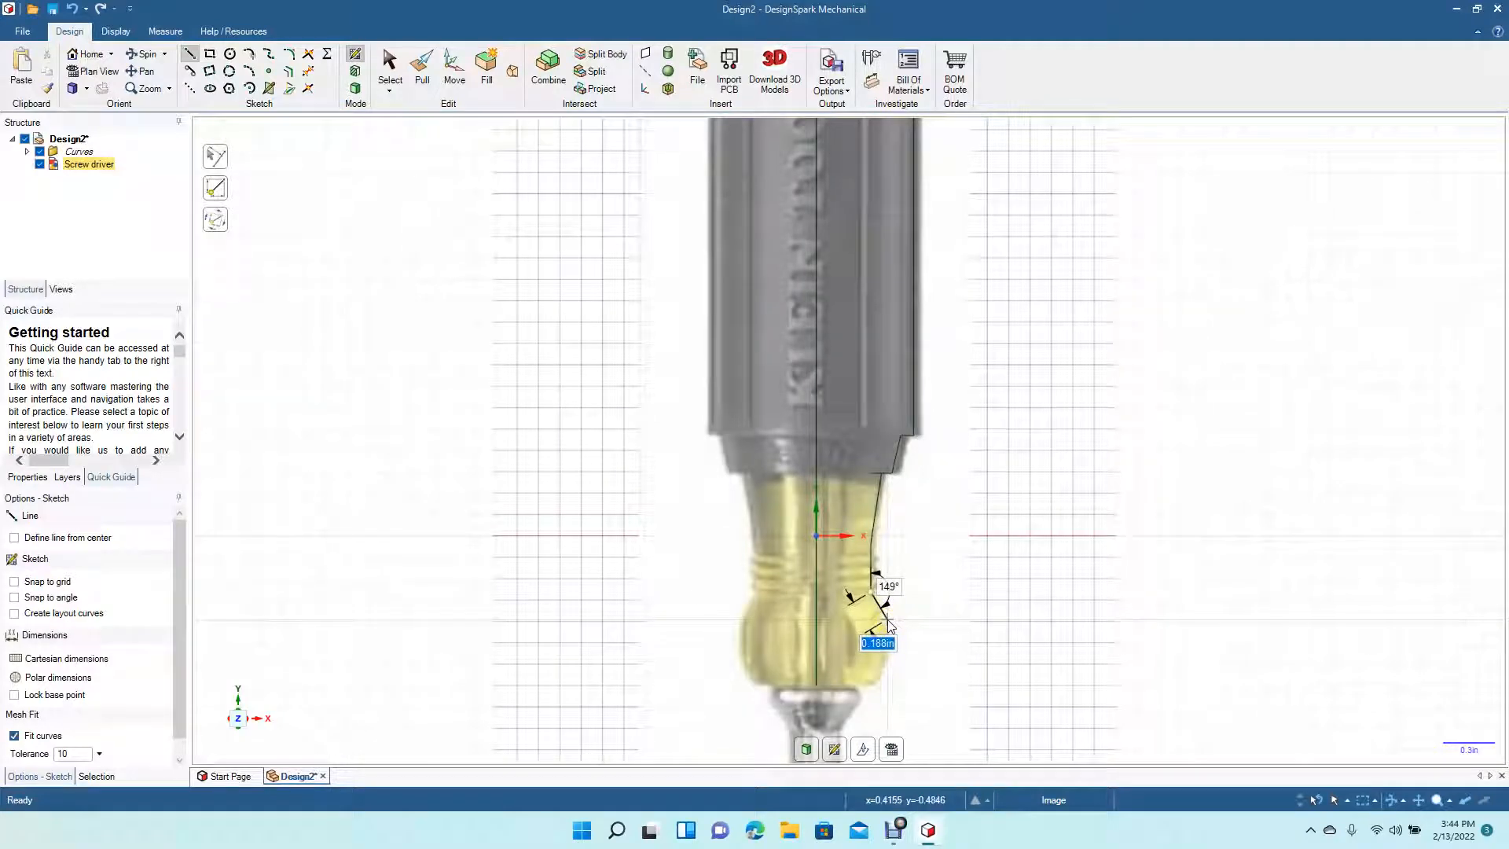
{"action": "left_click", "coordinate": [887, 621]}
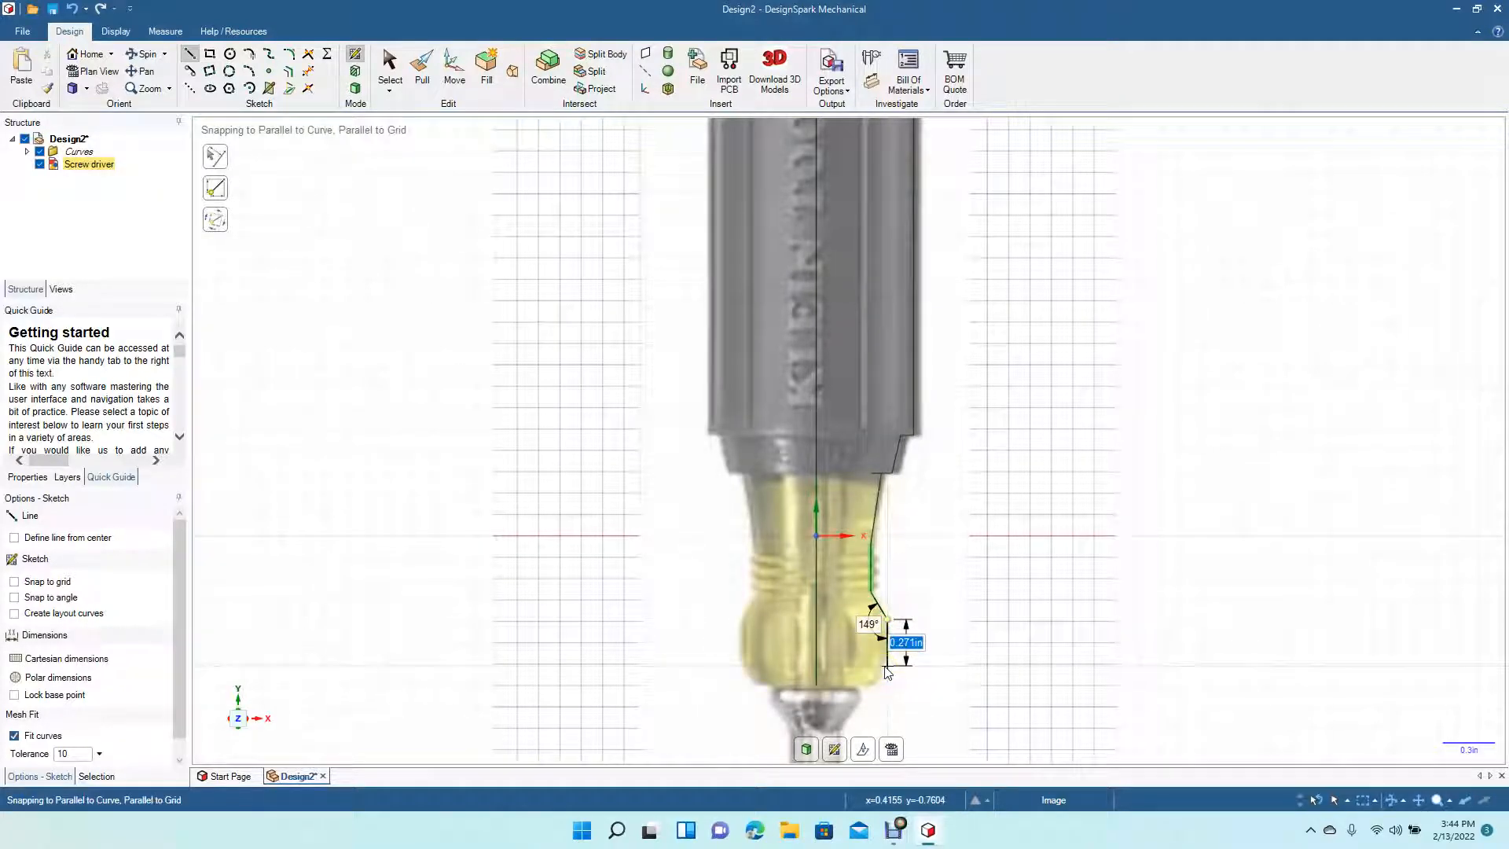
{"action": "left_click", "coordinate": [887, 646]}
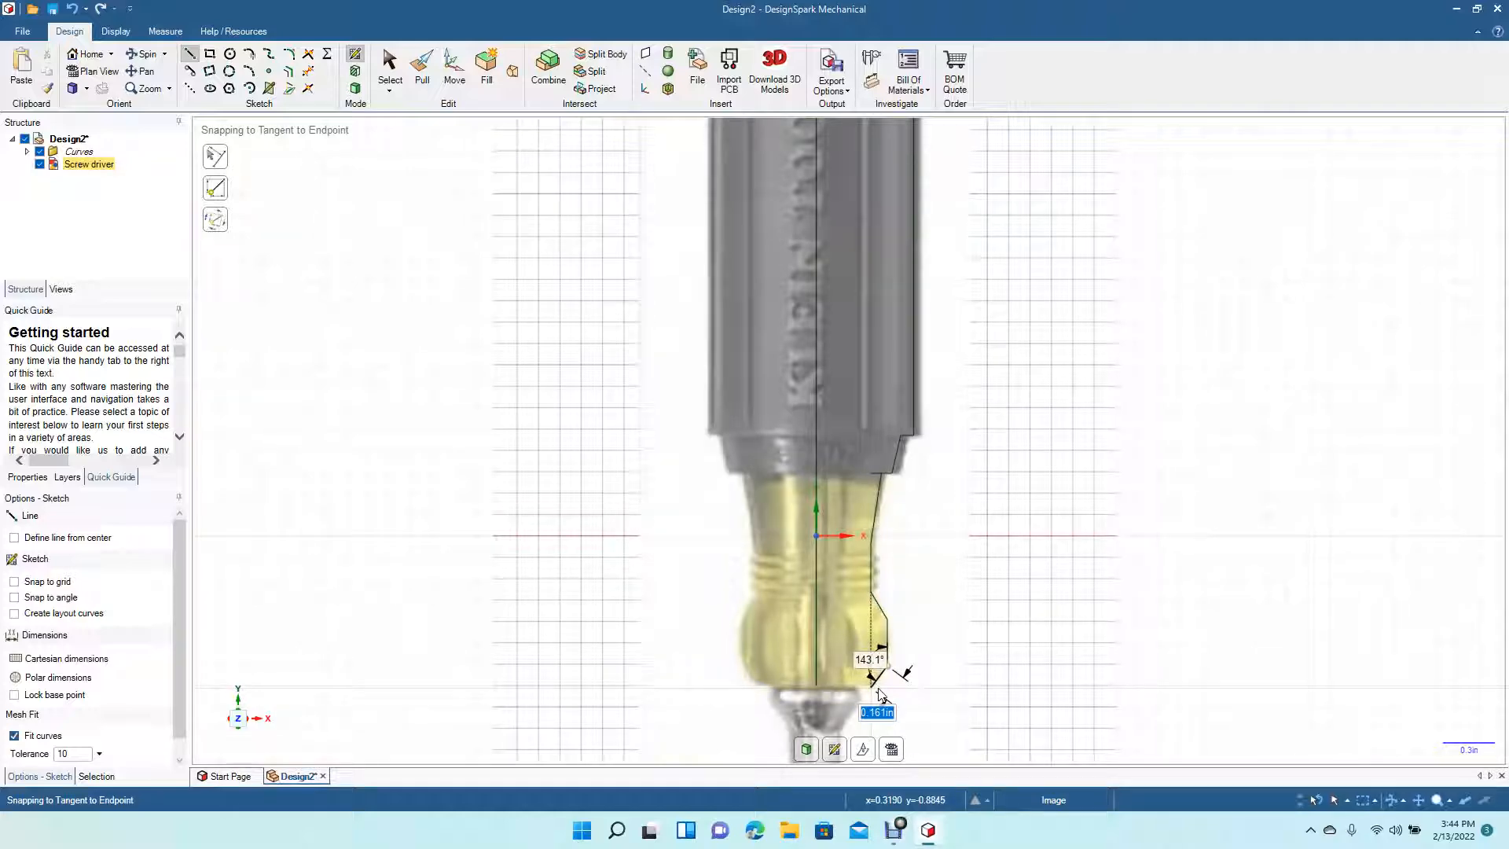
{"action": "left_click", "coordinate": [879, 688]}
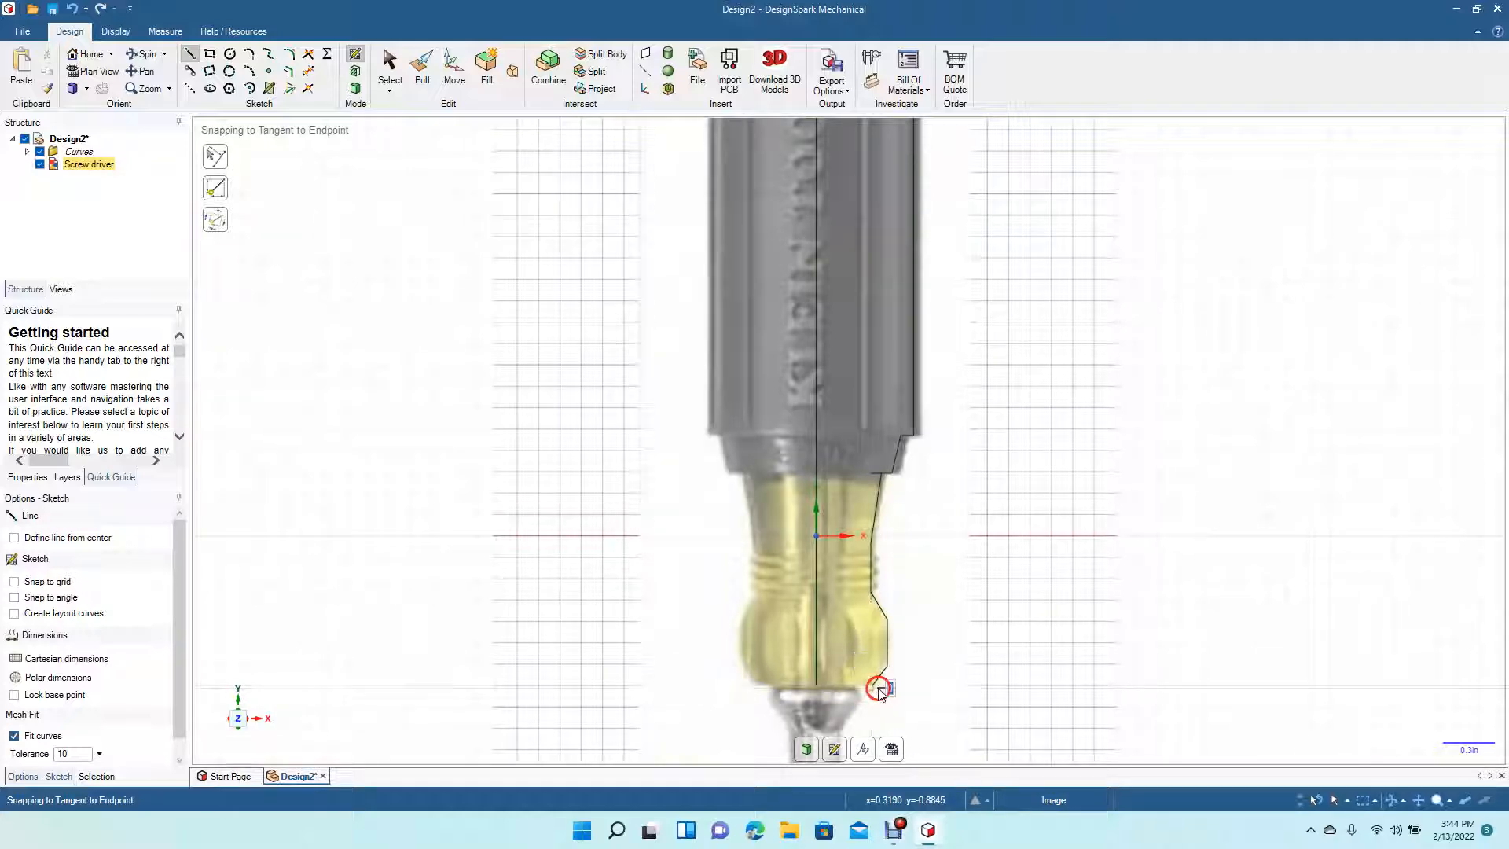
{"action": "left_click", "coordinate": [794, 689]}
{"action": "left_click", "coordinate": [385, 65]}
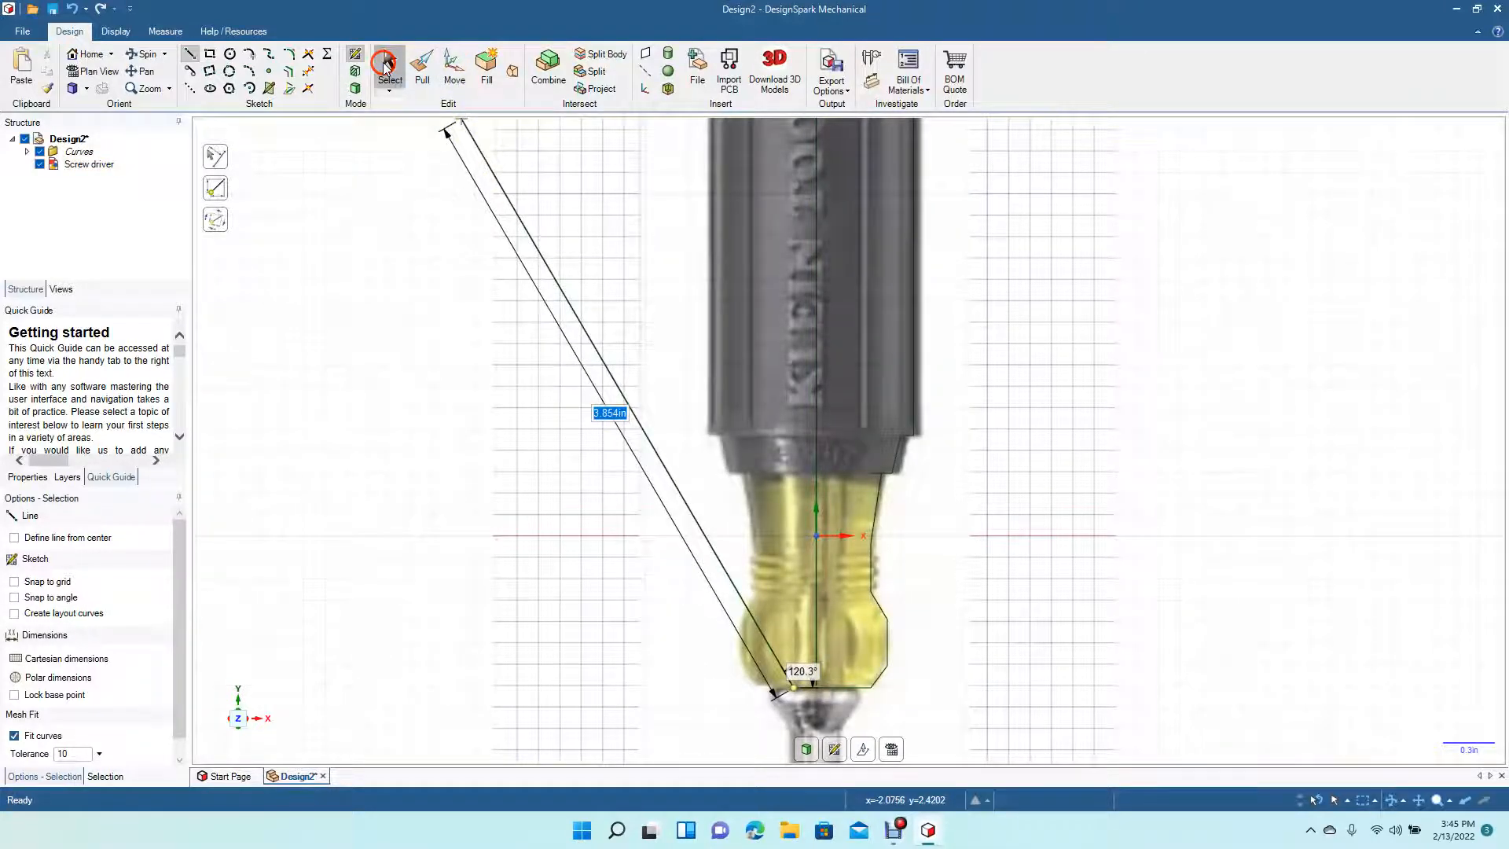
- Trim the excess sketch segments at the ferrule's base and at the handle-to-ferrule joint
{"action": "left_click", "coordinate": [307, 57]}
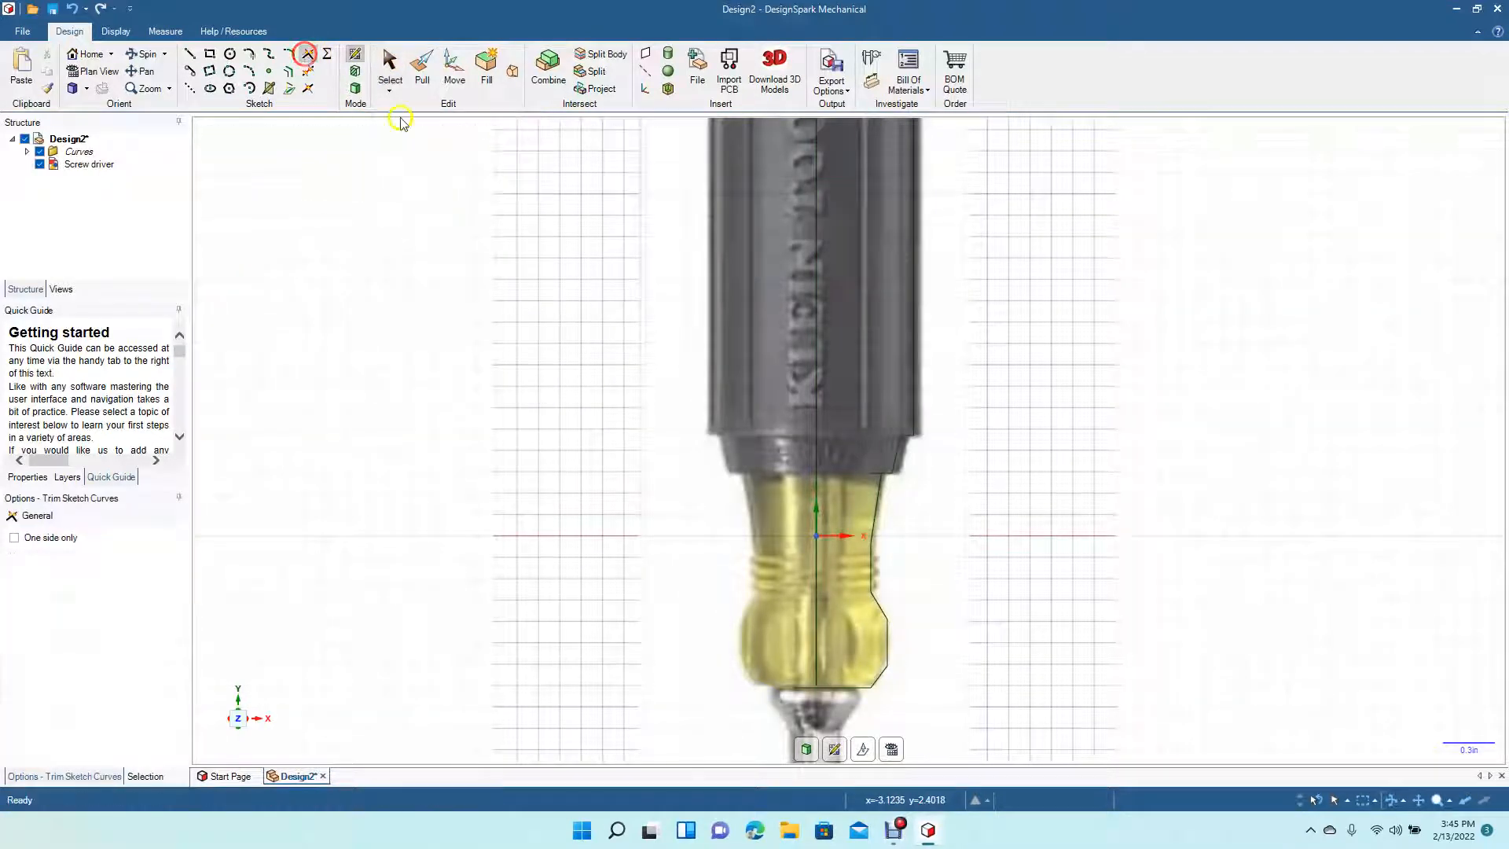
{"action": "left_click", "coordinate": [831, 688]}
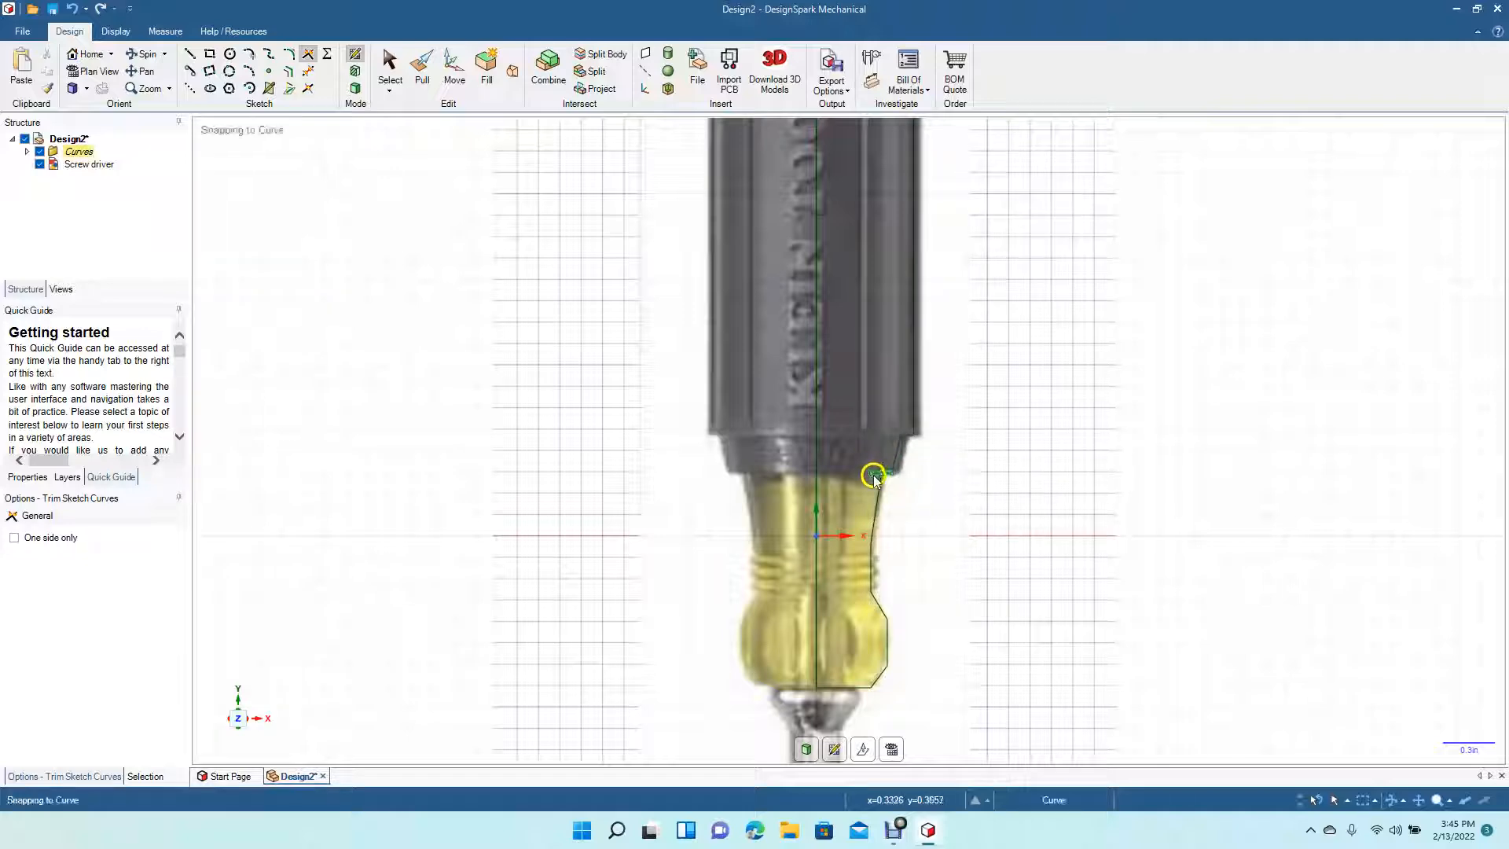
{"action": "left_click", "coordinate": [309, 72]}
{"action": "left_click", "coordinate": [870, 473]}
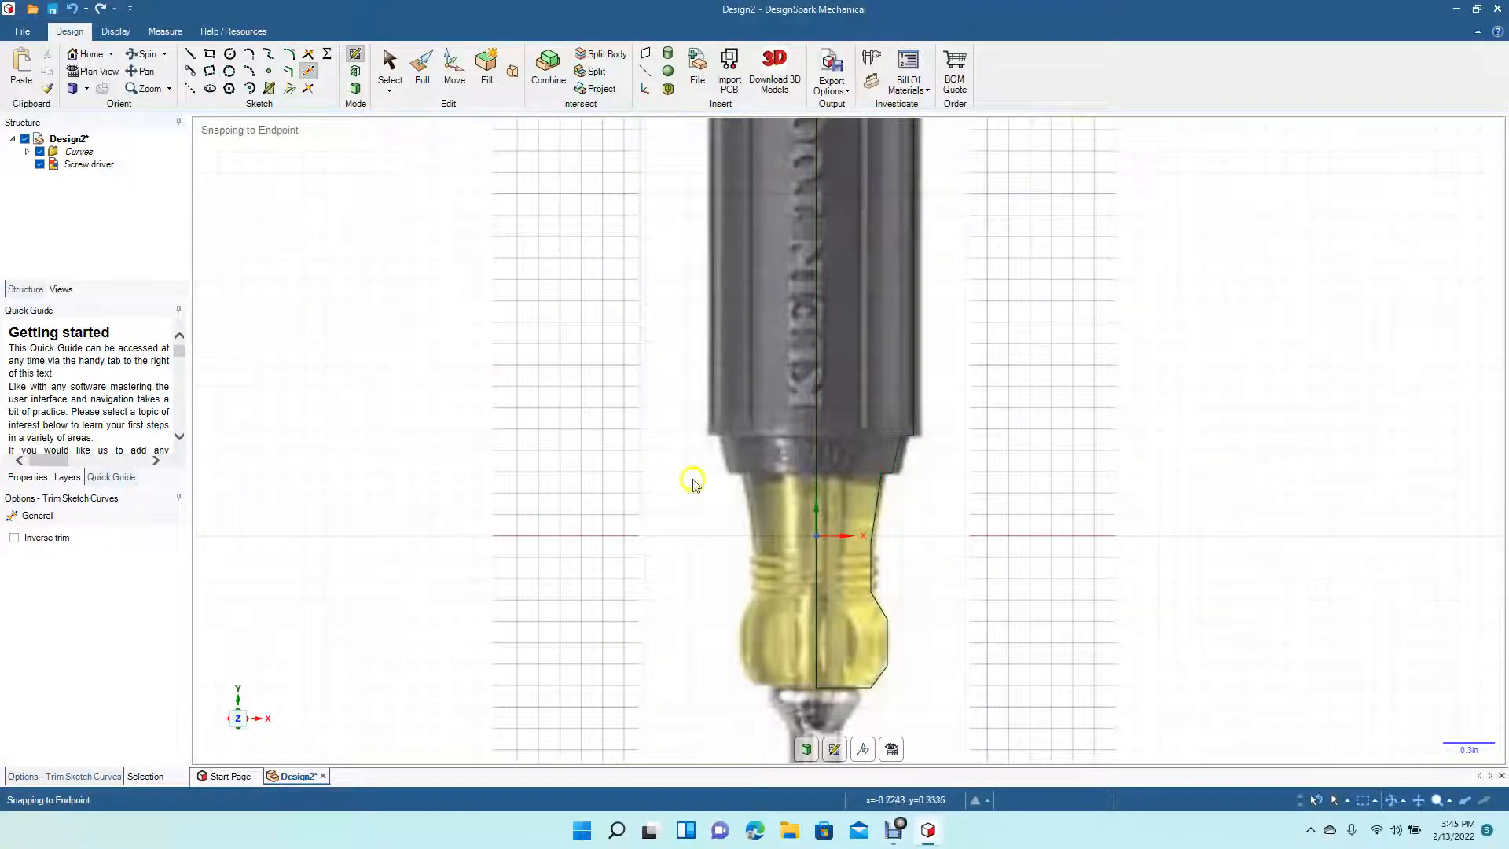
- Round the corner between the ferrule's vertical and slanted segments with a fillet of about 0.339 in radius
{"action": "scroll", "coordinate": [927, 607], "scroll_direction": "up", "scroll_amount": 5}
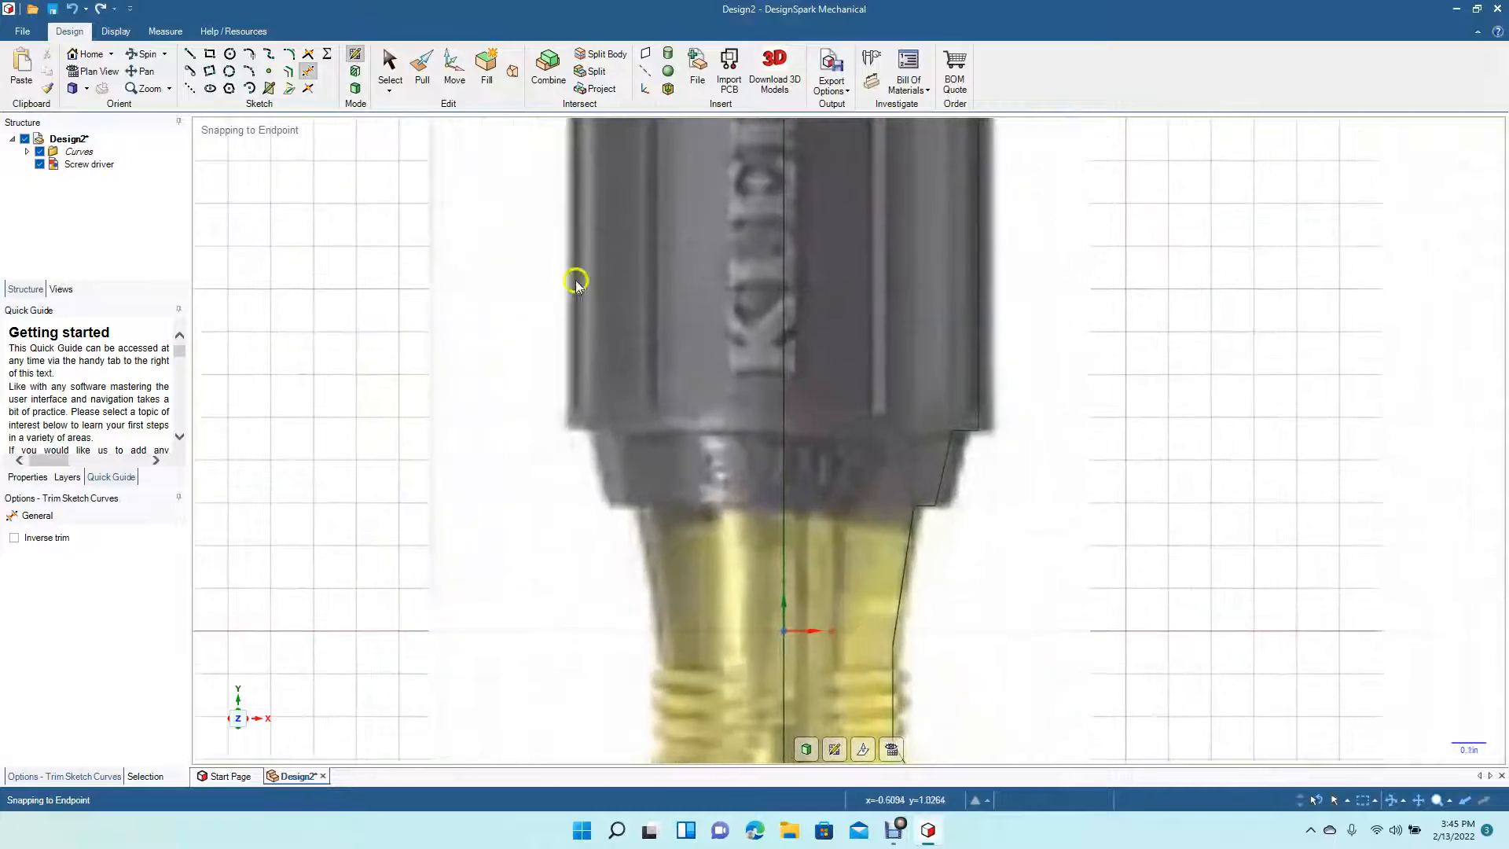
{"action": "left_click", "coordinate": [140, 71]}
{"action": "left_click", "coordinate": [530, 554]}
{"action": "left_click_drag", "start_coordinate": [530, 554], "coordinate": [472, 267]}
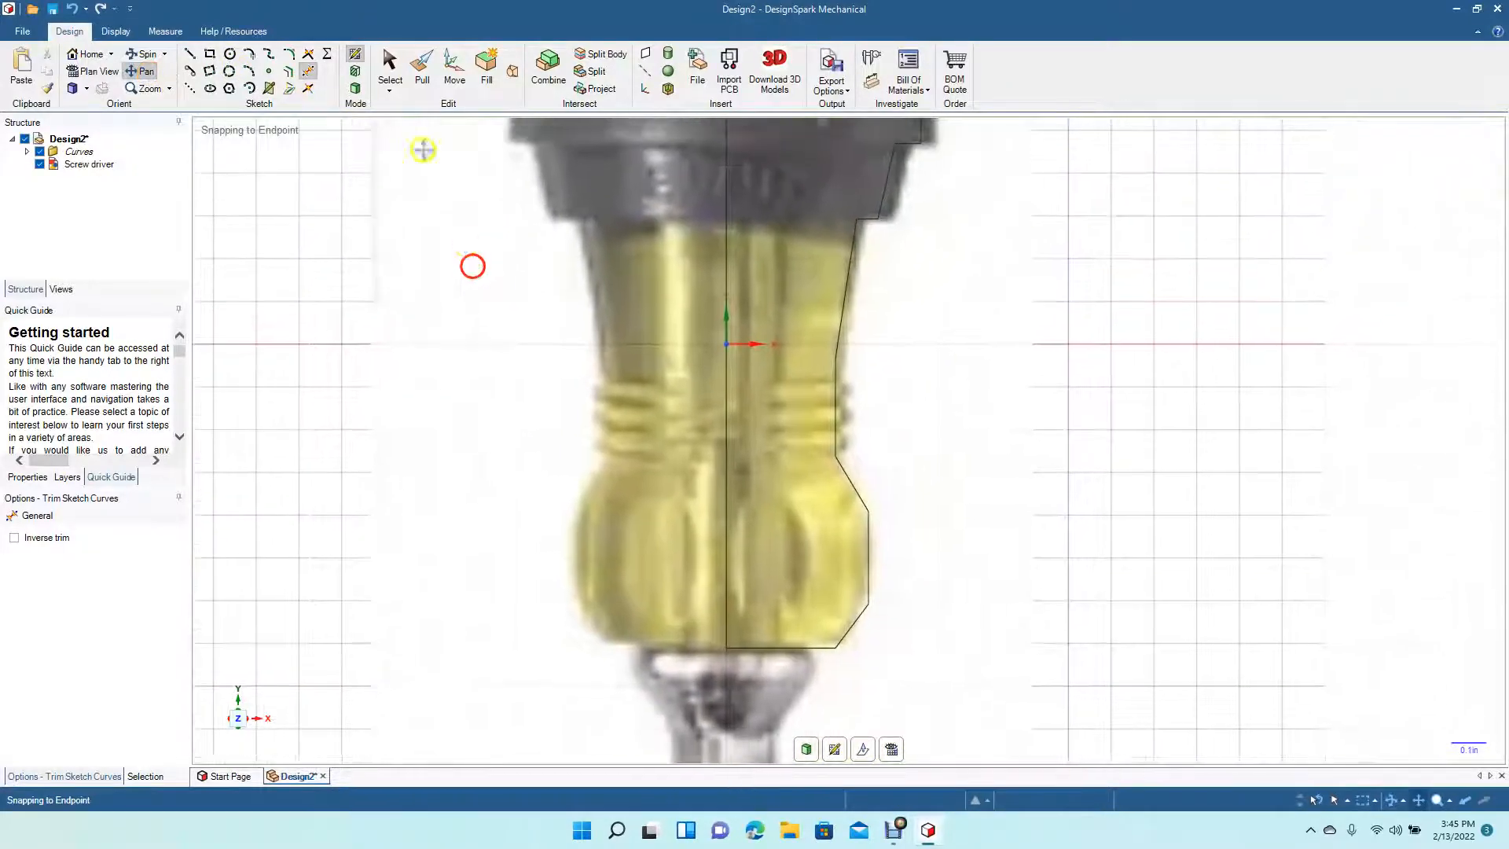
{"action": "left_click", "coordinate": [289, 54]}
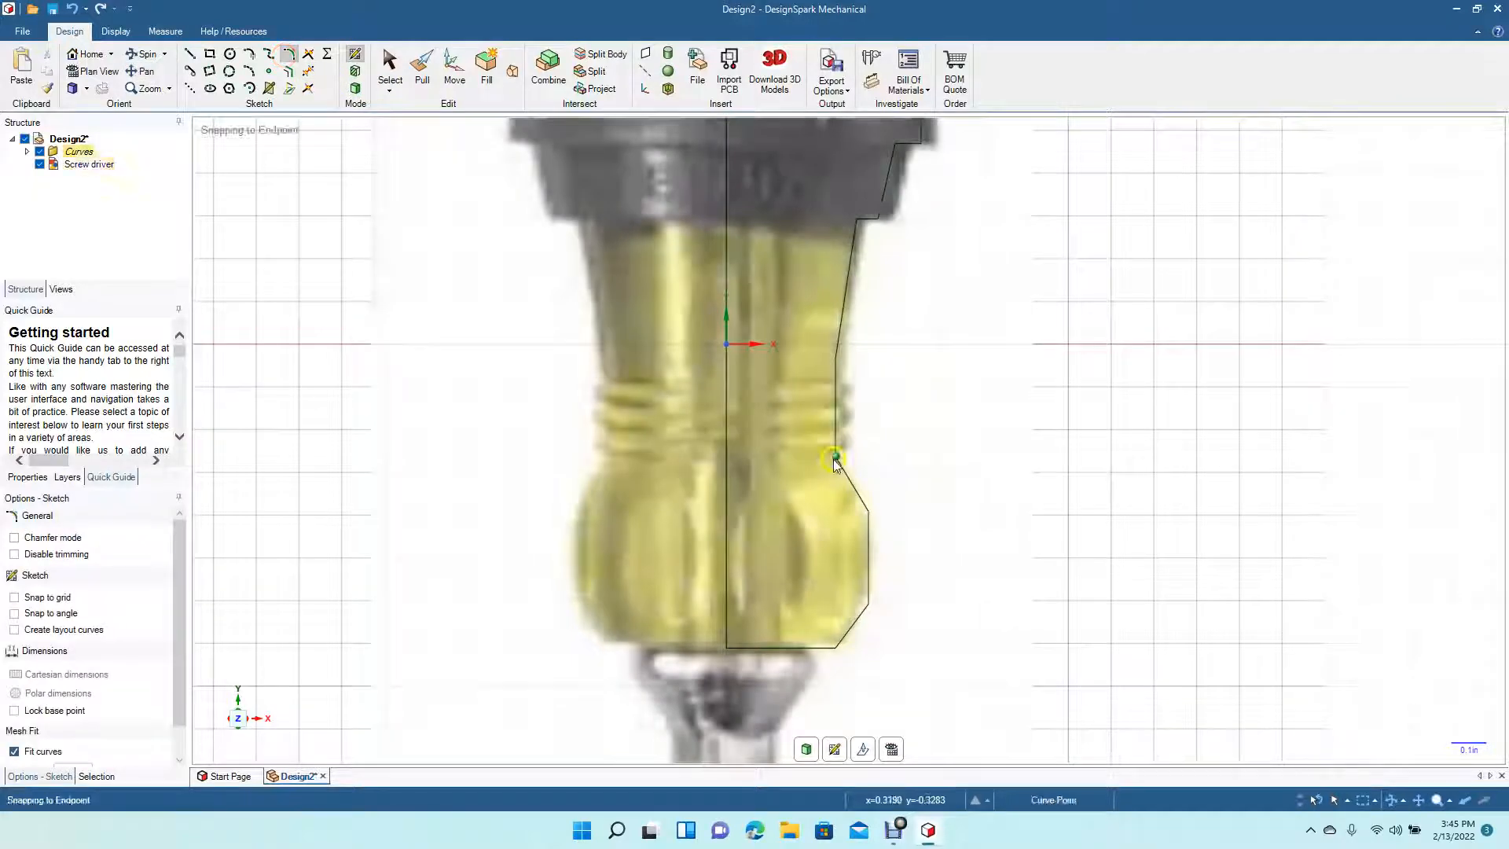
{"action": "left_click", "coordinate": [835, 422]}
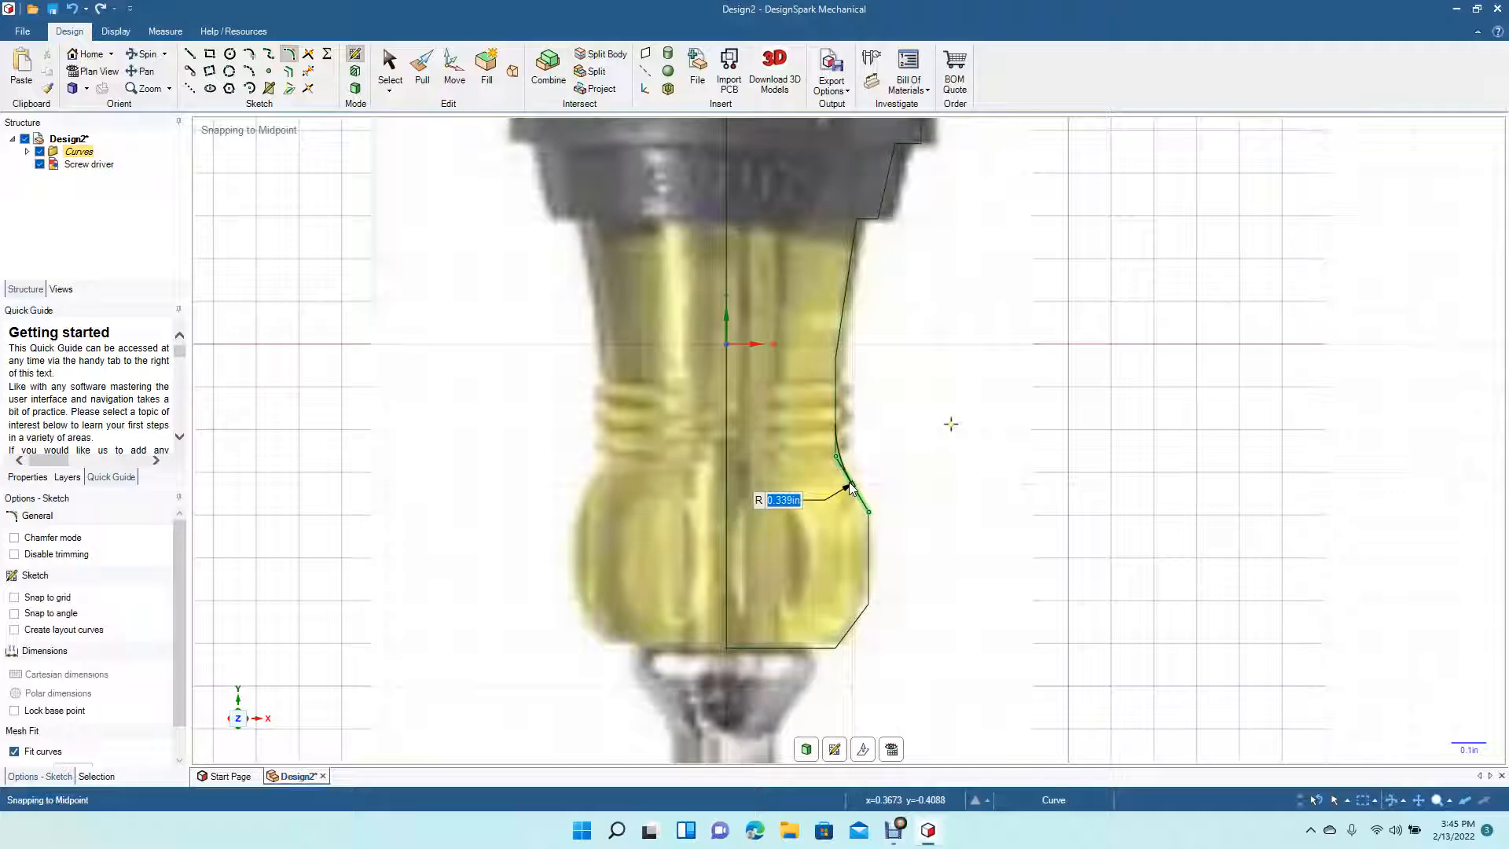
{"action": "left_click", "coordinate": [850, 488]}
{"action": "left_click", "coordinate": [961, 584]}
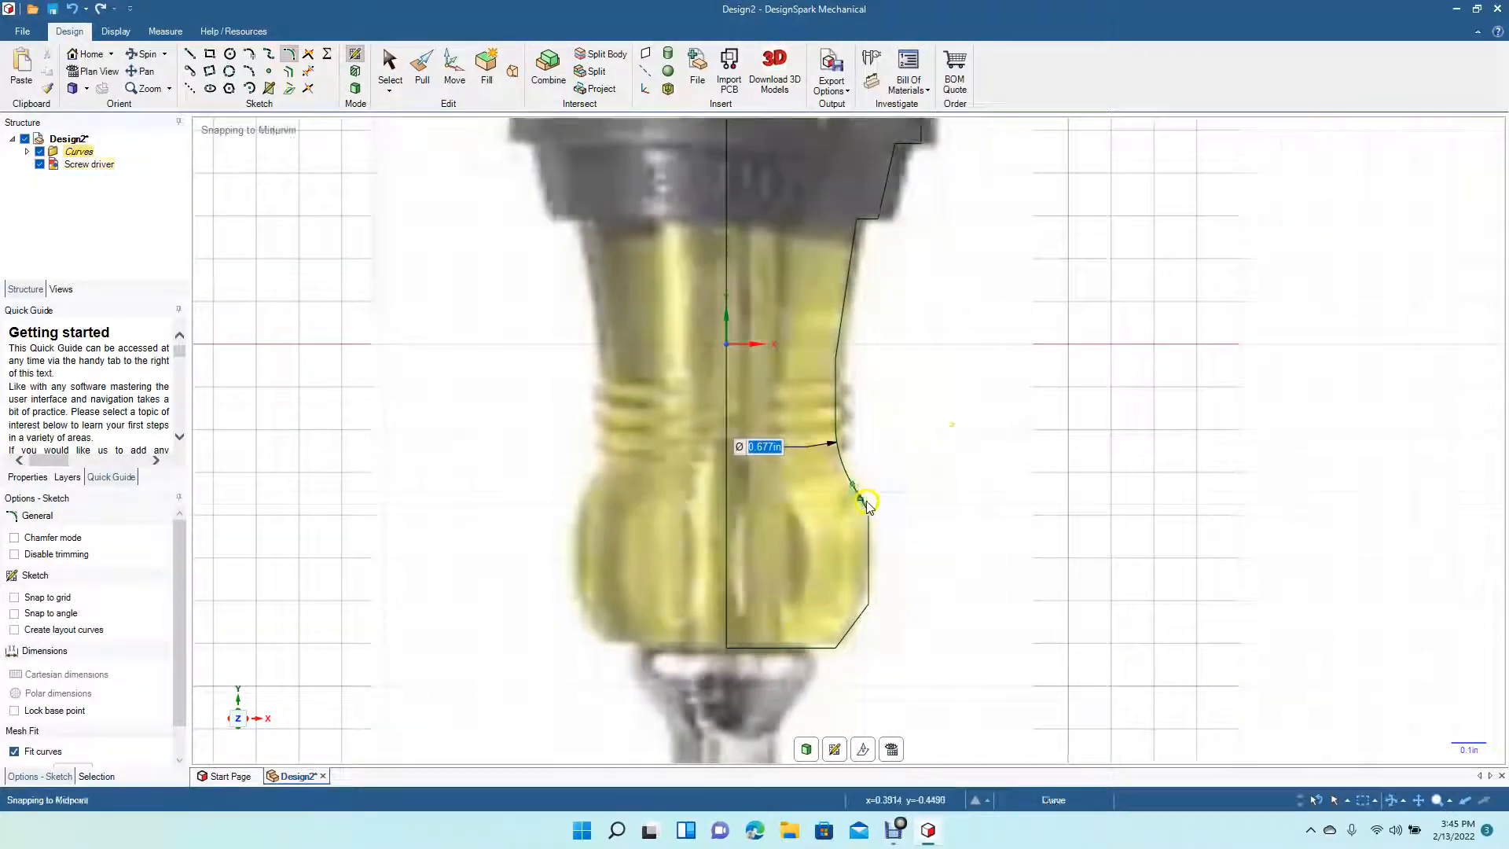
{"action": "left_click", "coordinate": [855, 493]}
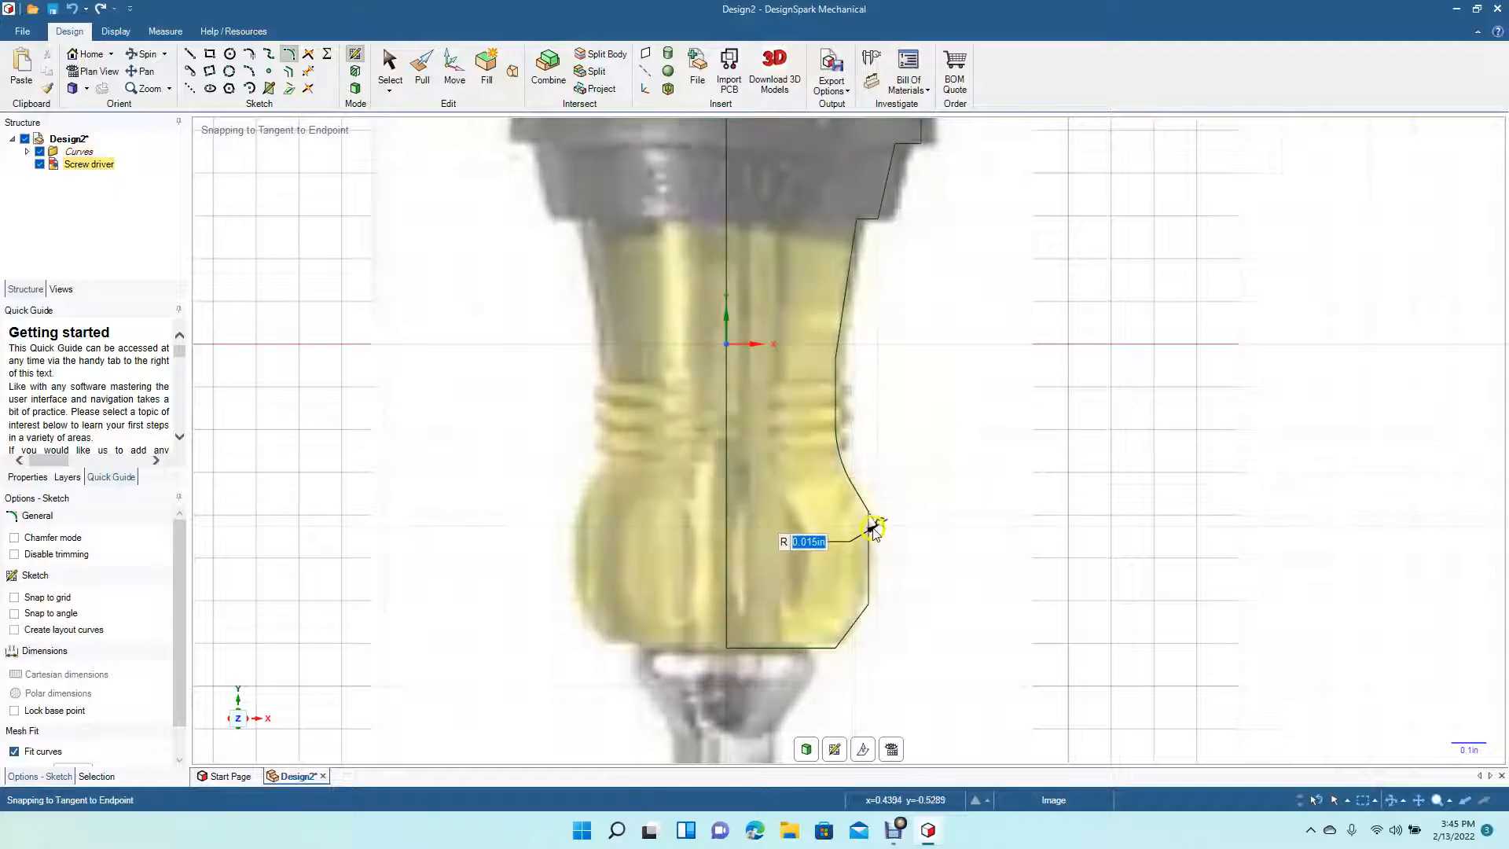
{"action": "left_click", "coordinate": [869, 548]}
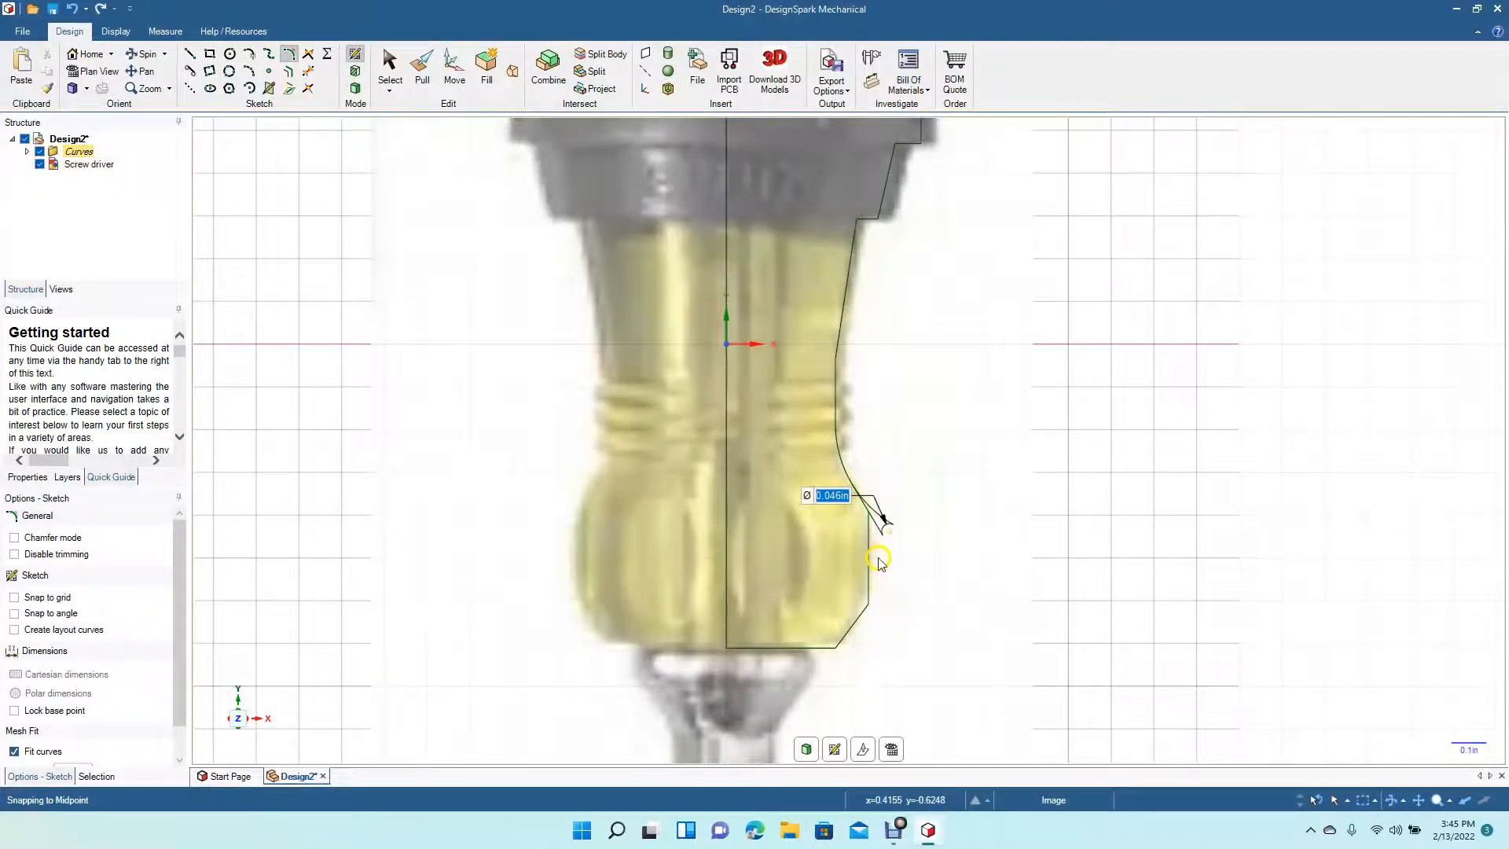
{"action": "key", "text": "ctrl+z"}
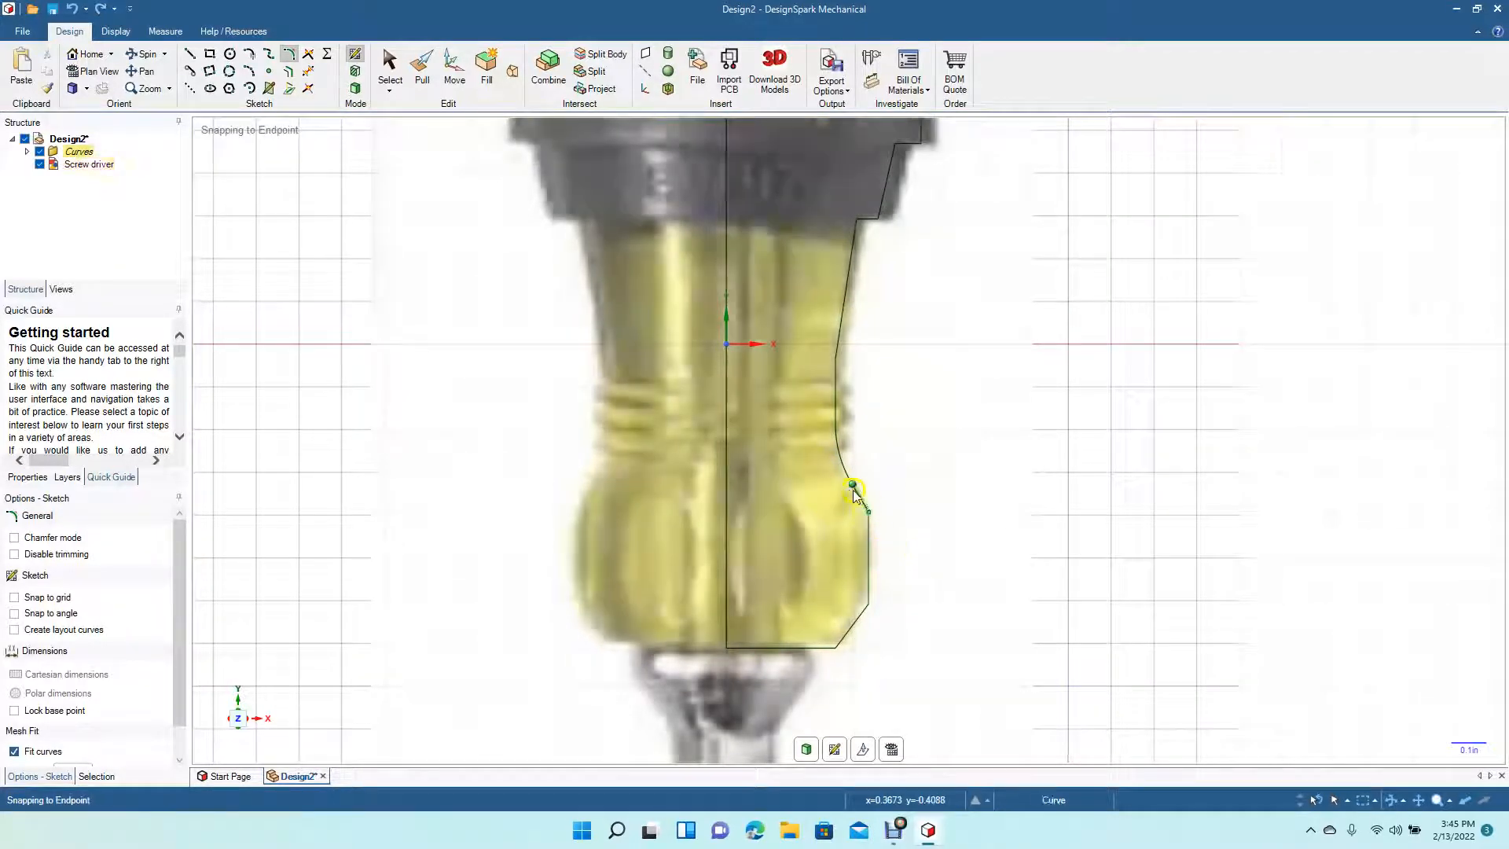
- Fillet the corner between the slanted segment and the ferrule's lower vertical side at about 0.24 in radius
{"action": "left_click", "coordinate": [848, 484]}
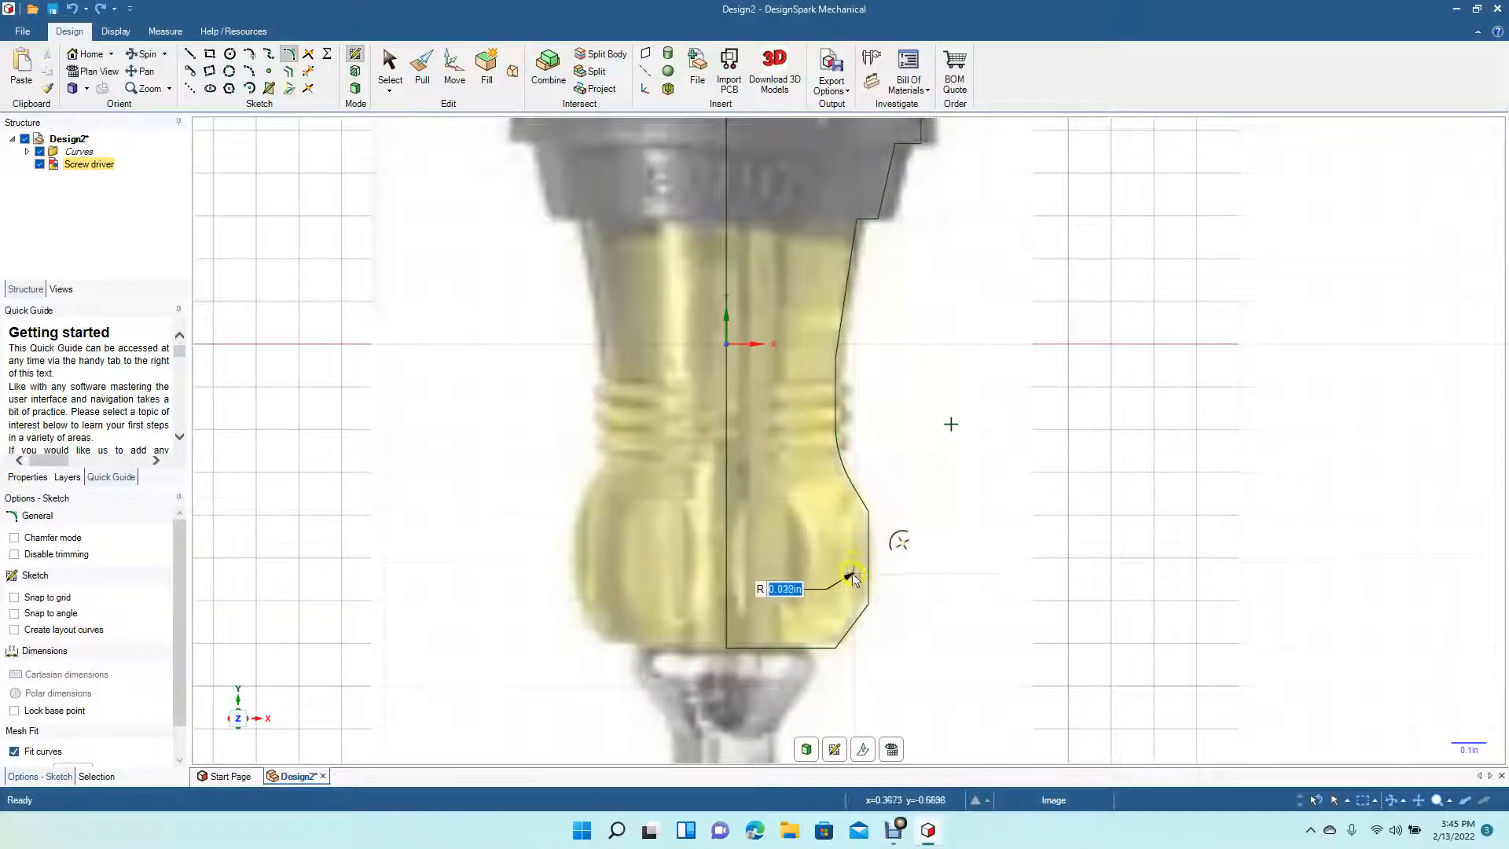
{"action": "left_click", "coordinate": [288, 55]}
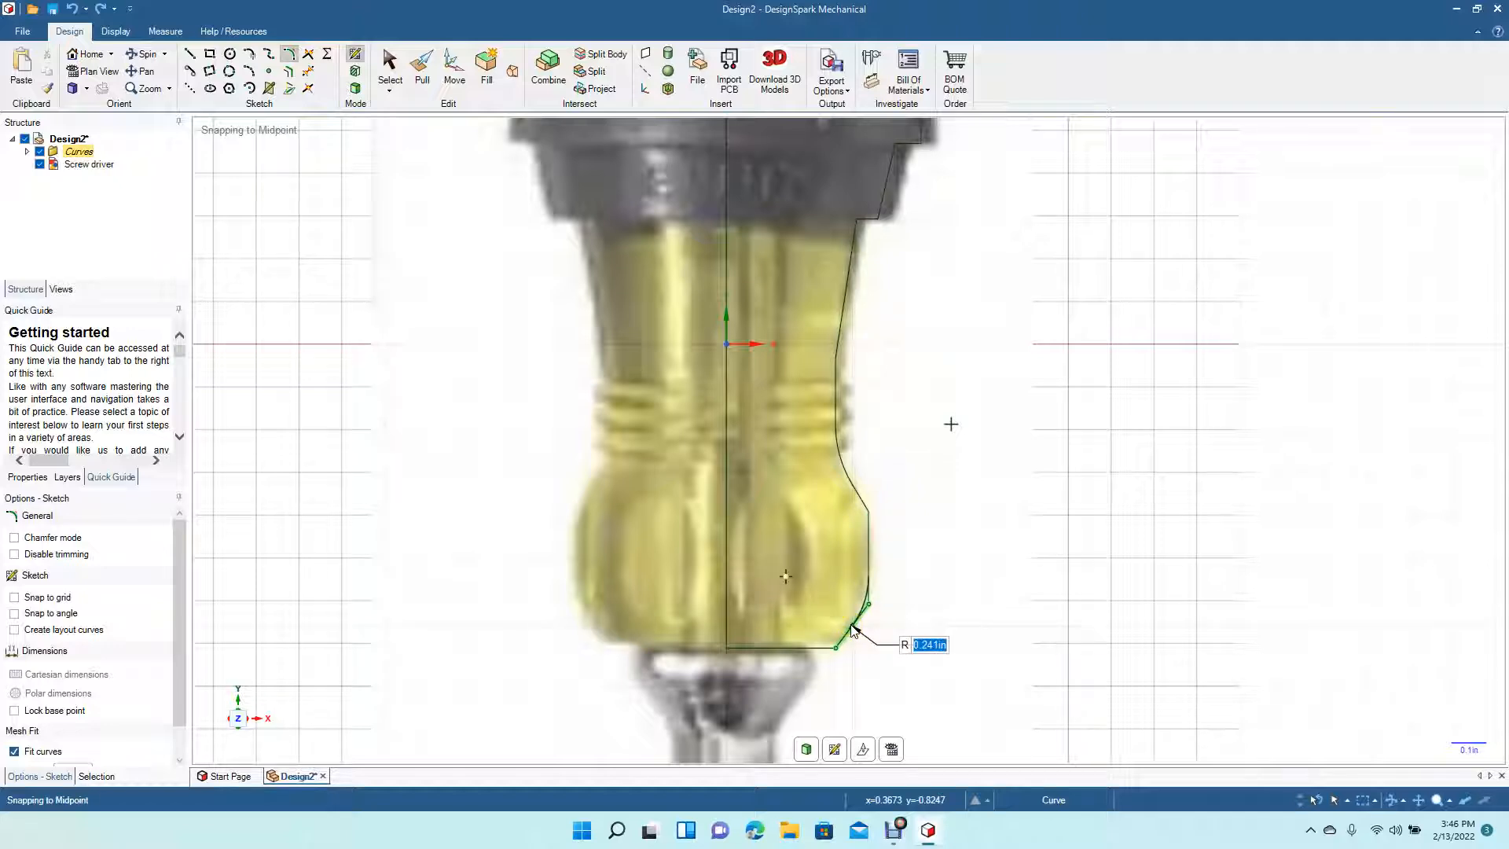
{"action": "left_click", "coordinate": [853, 625]}
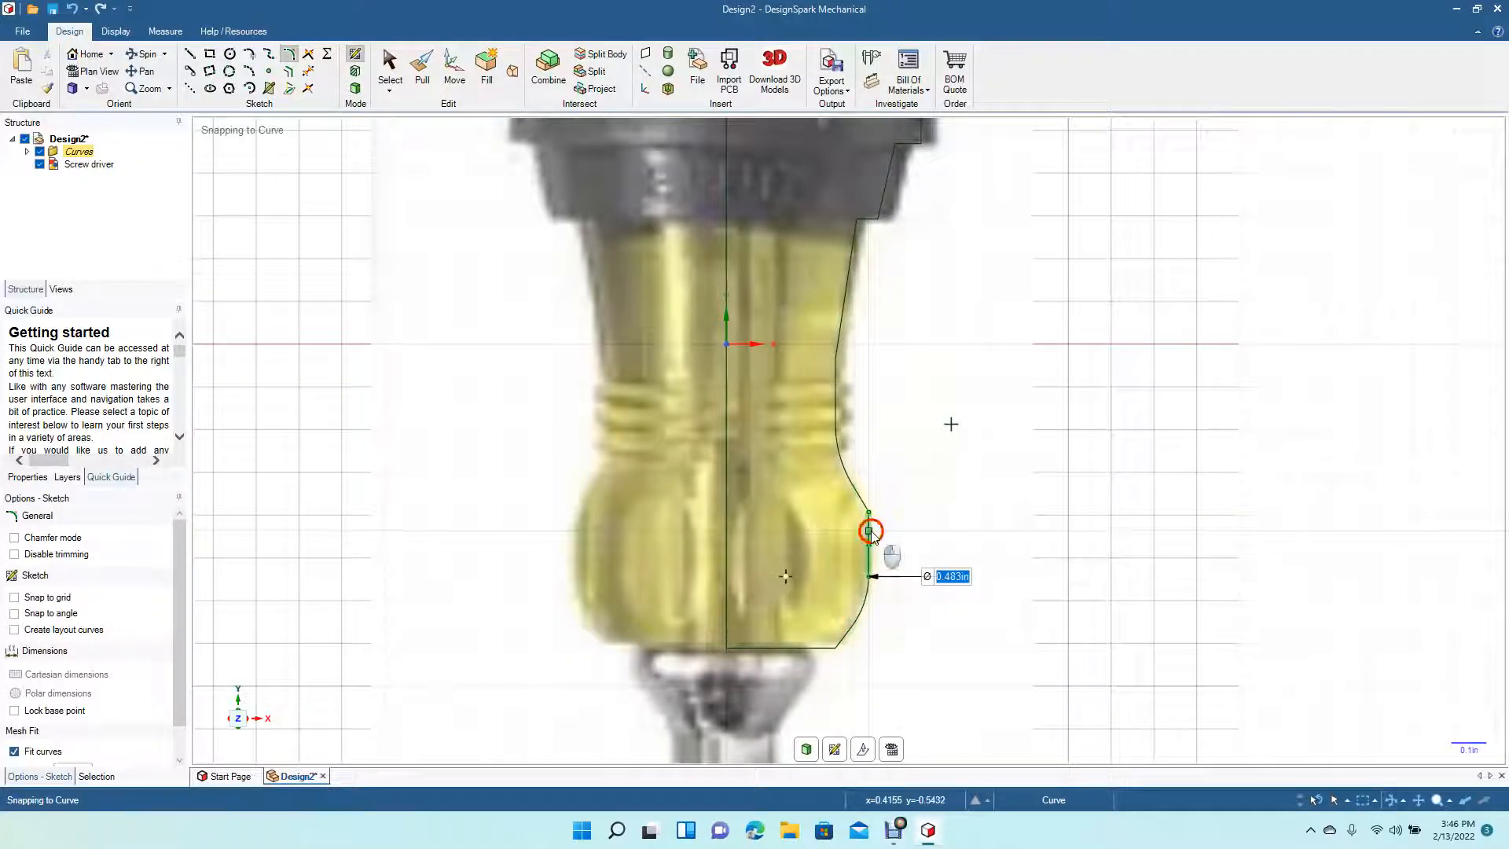
{"action": "left_click", "coordinate": [854, 501]}
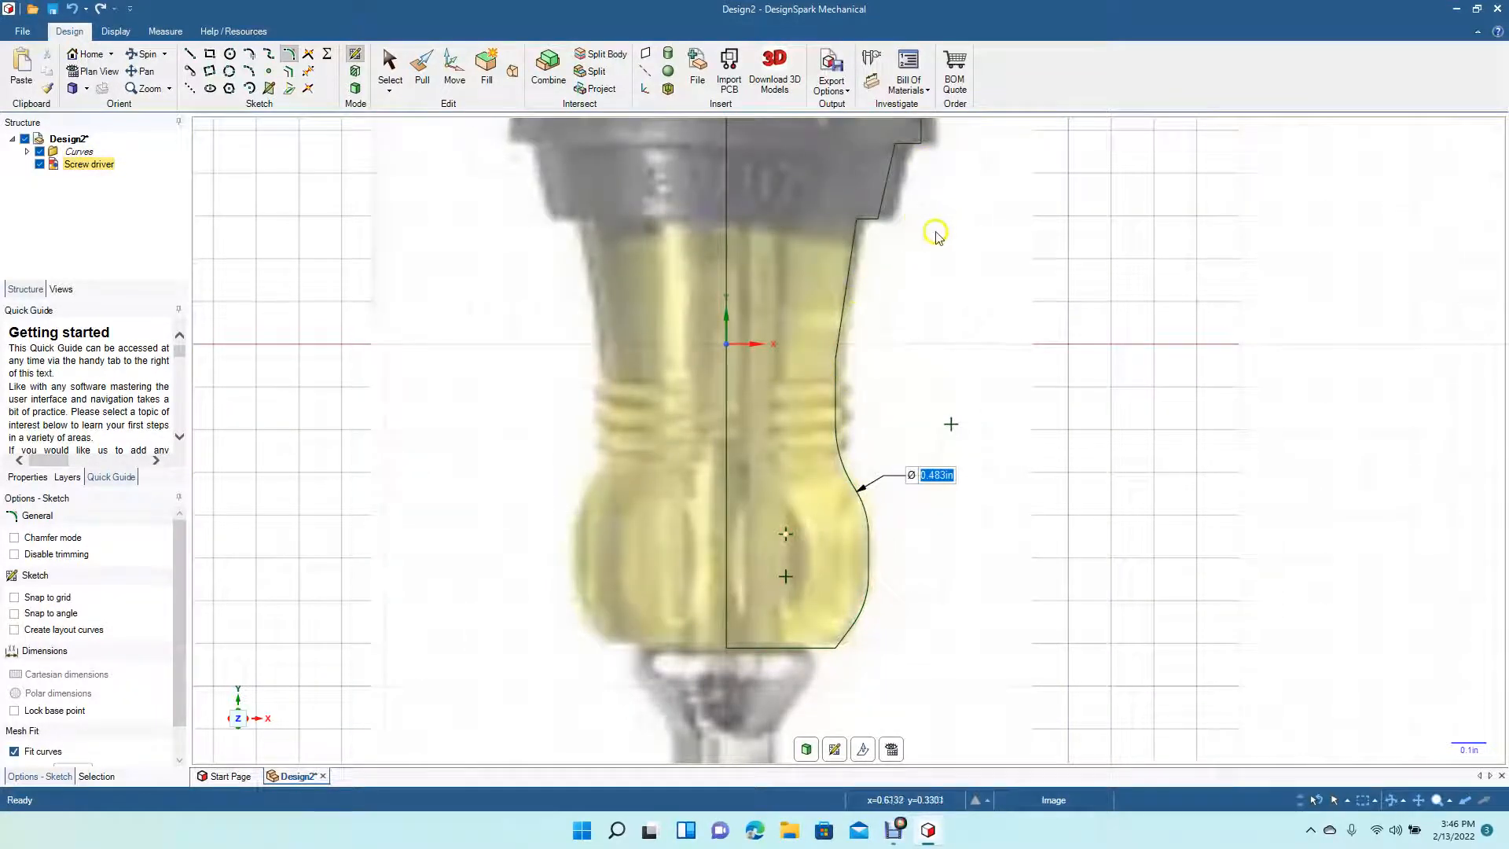
- Fillet the handle's top outer corner at about 0.215 in radius and the inner step corner at about 0.092 in diameter
{"action": "left_click", "coordinate": [153, 73]}
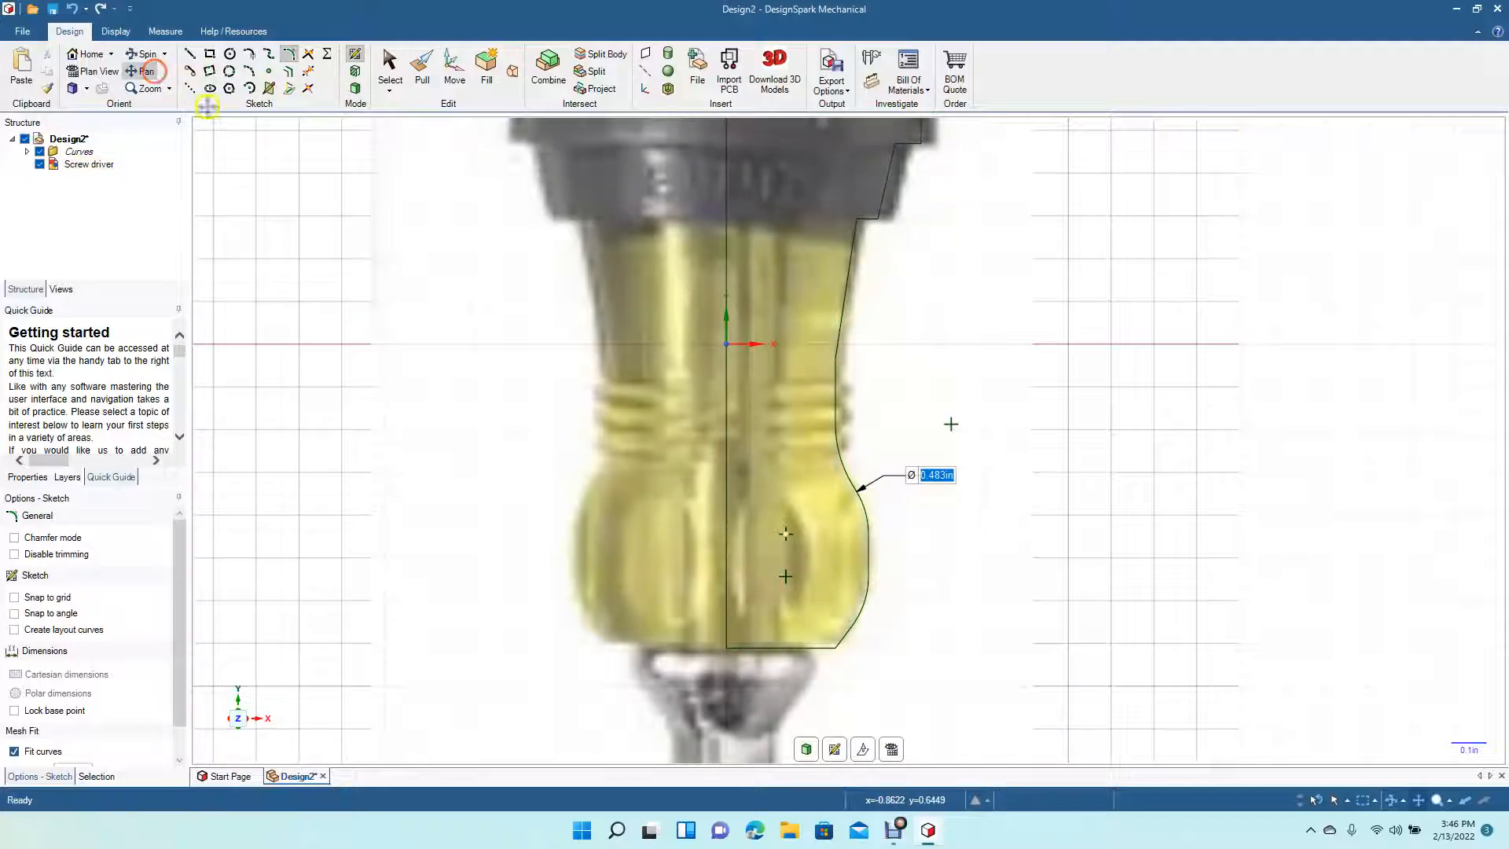
{"action": "left_click_drag", "start_coordinate": [438, 296], "coordinate": [418, 552]}
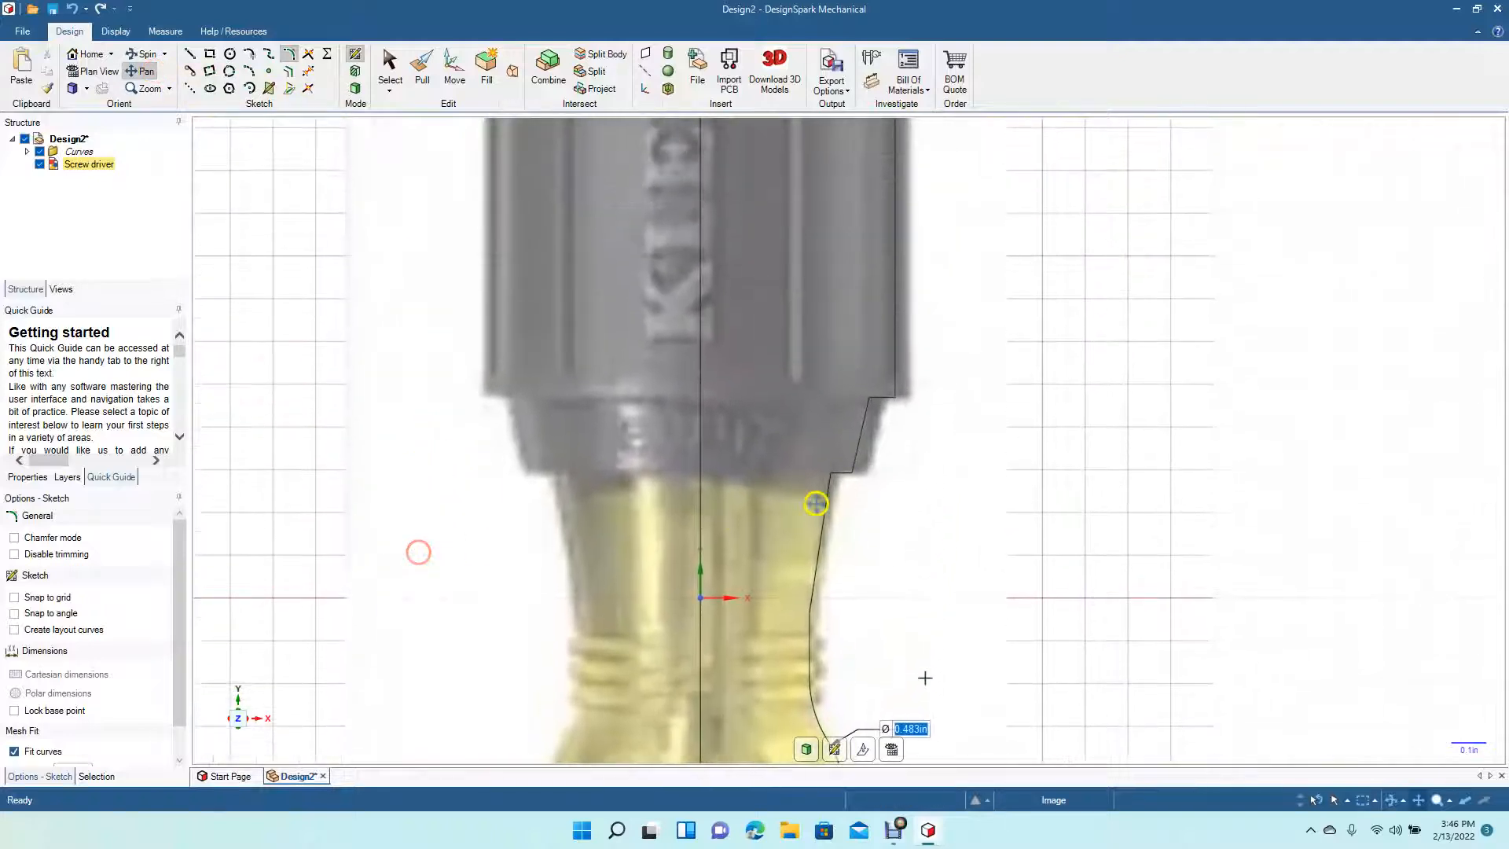
{"action": "left_click_drag", "start_coordinate": [1011, 286], "coordinate": [1018, 369]}
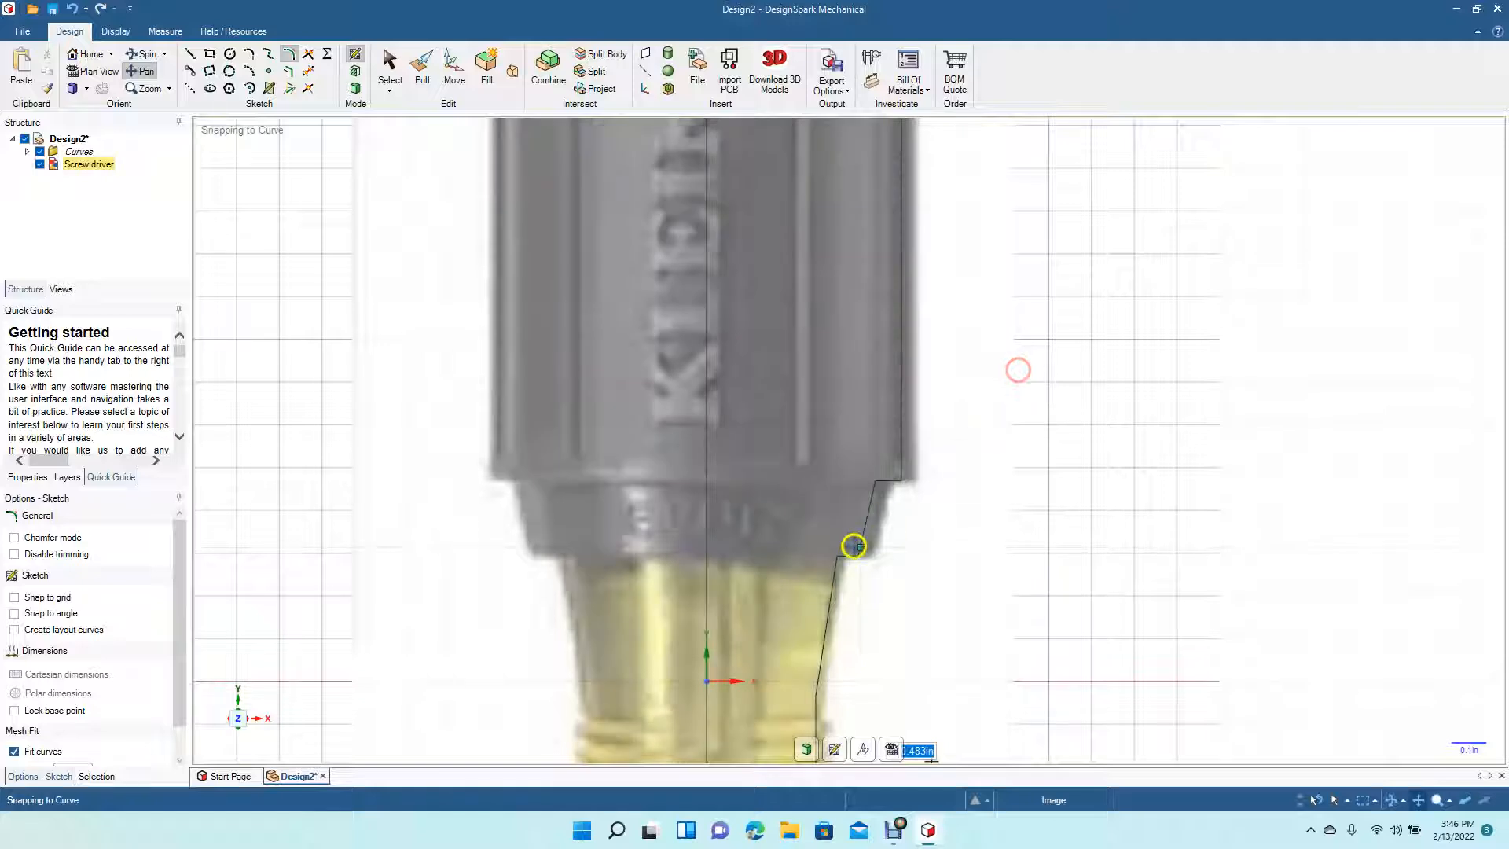
{"action": "left_click_drag", "start_coordinate": [1061, 239], "coordinate": [1036, 841]}
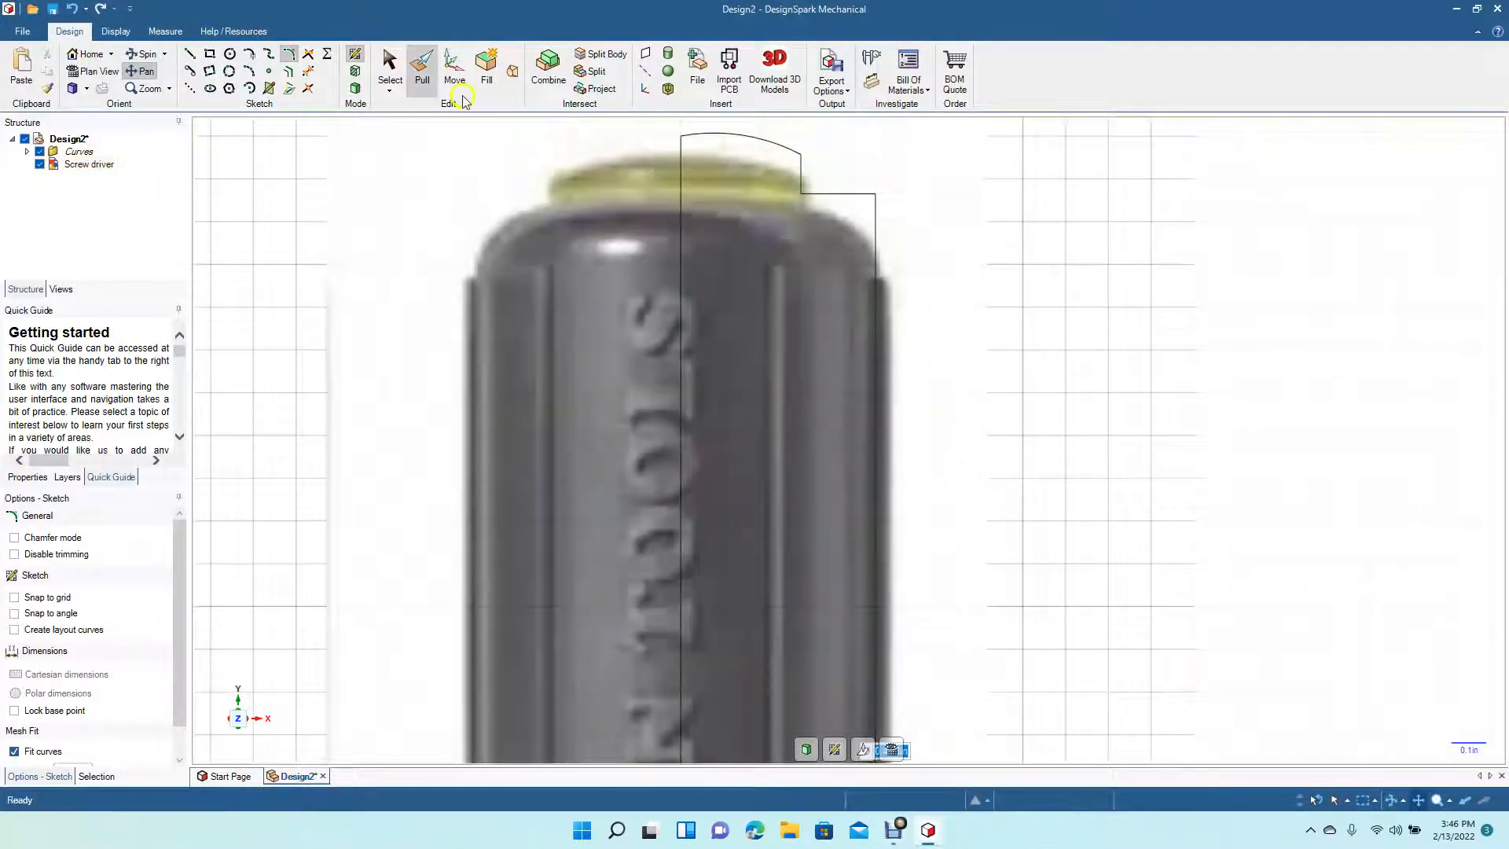
{"action": "left_click", "coordinate": [291, 57]}
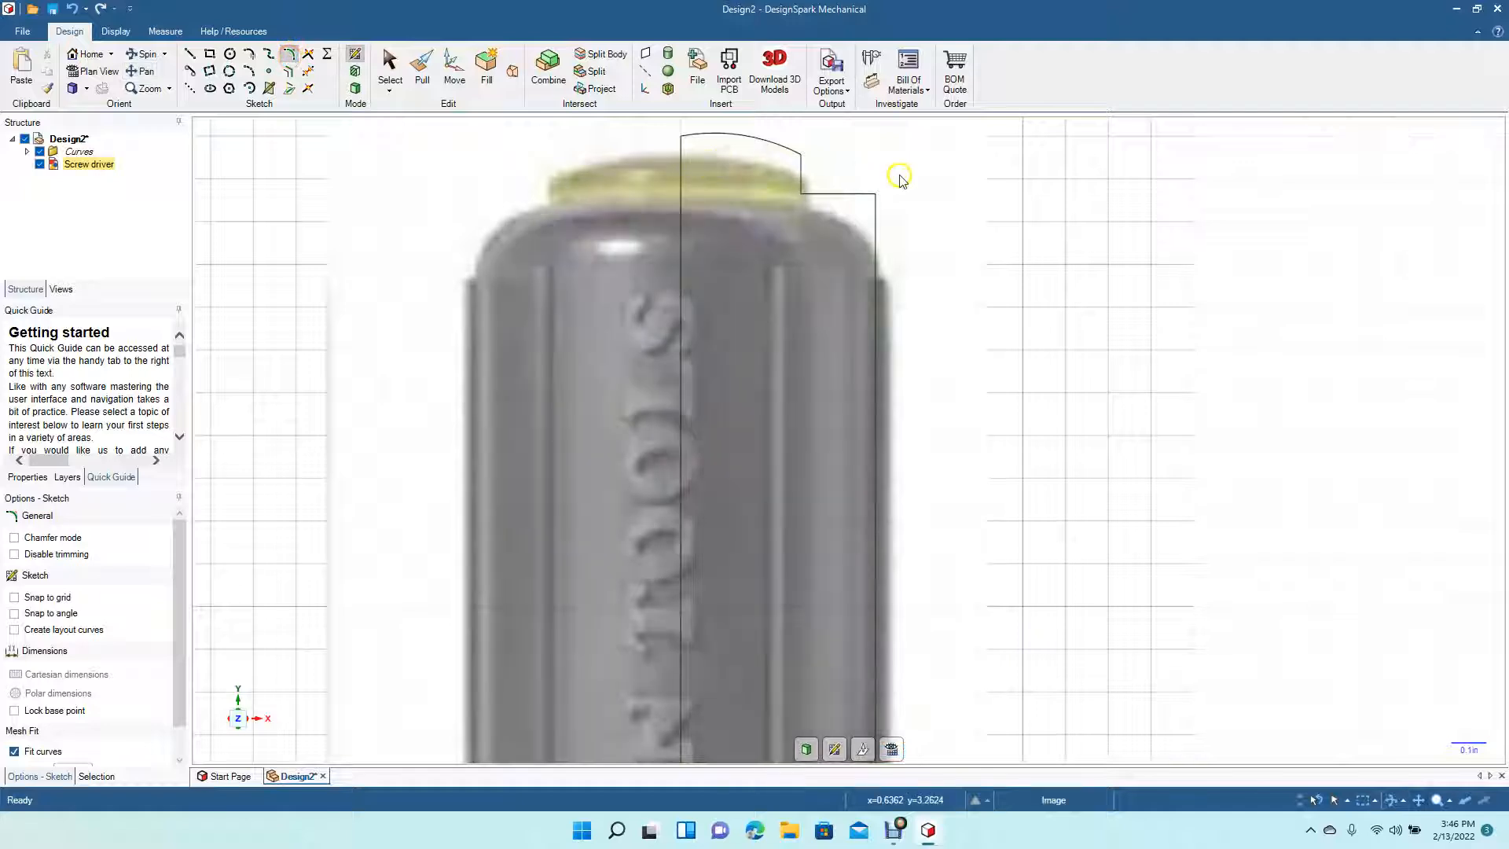
{"action": "left_click", "coordinate": [841, 196]}
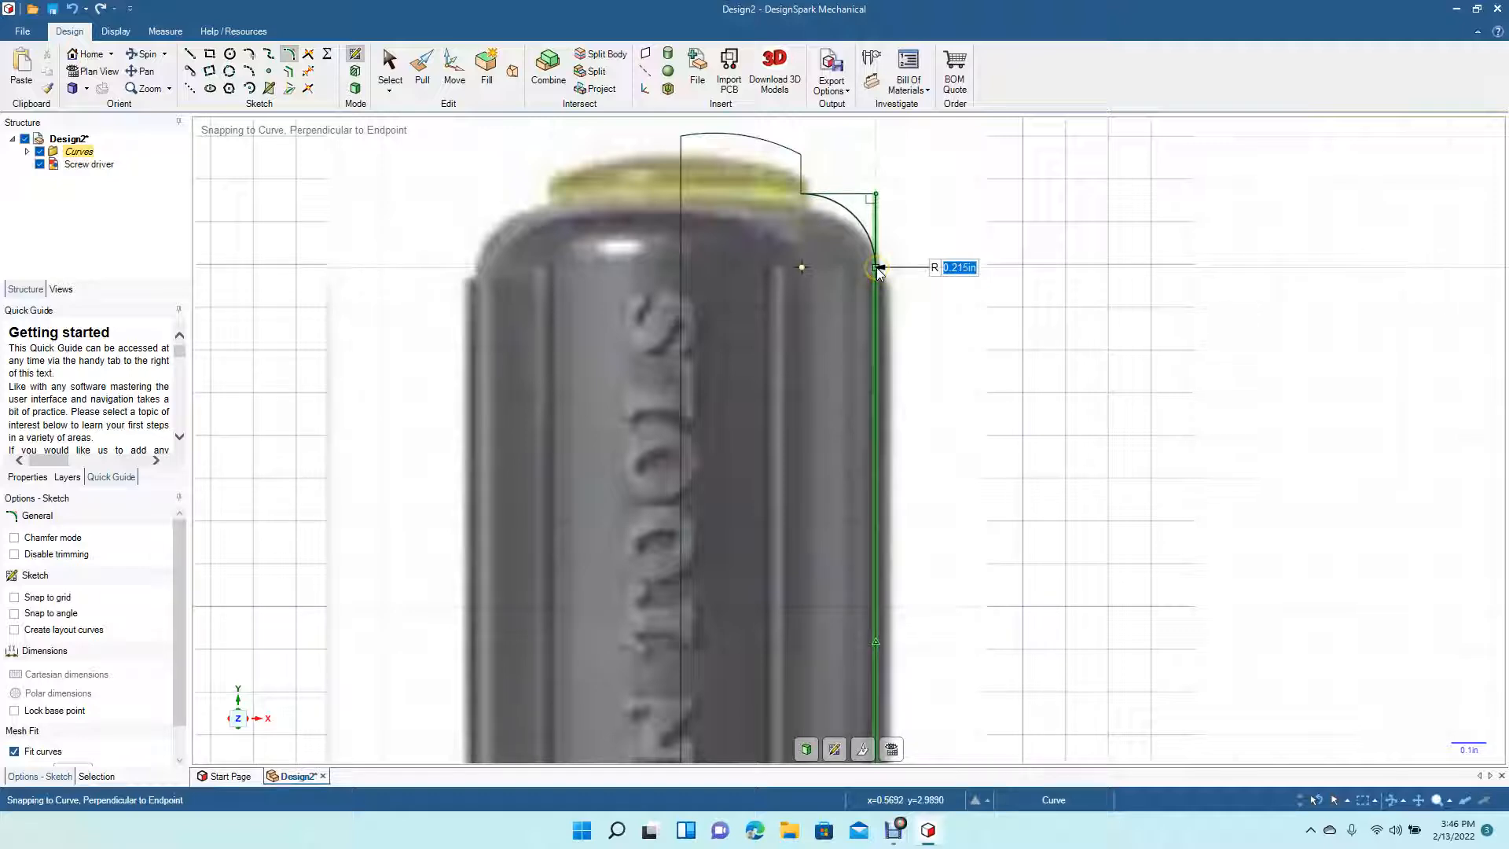
{"action": "left_click", "coordinate": [879, 270]}
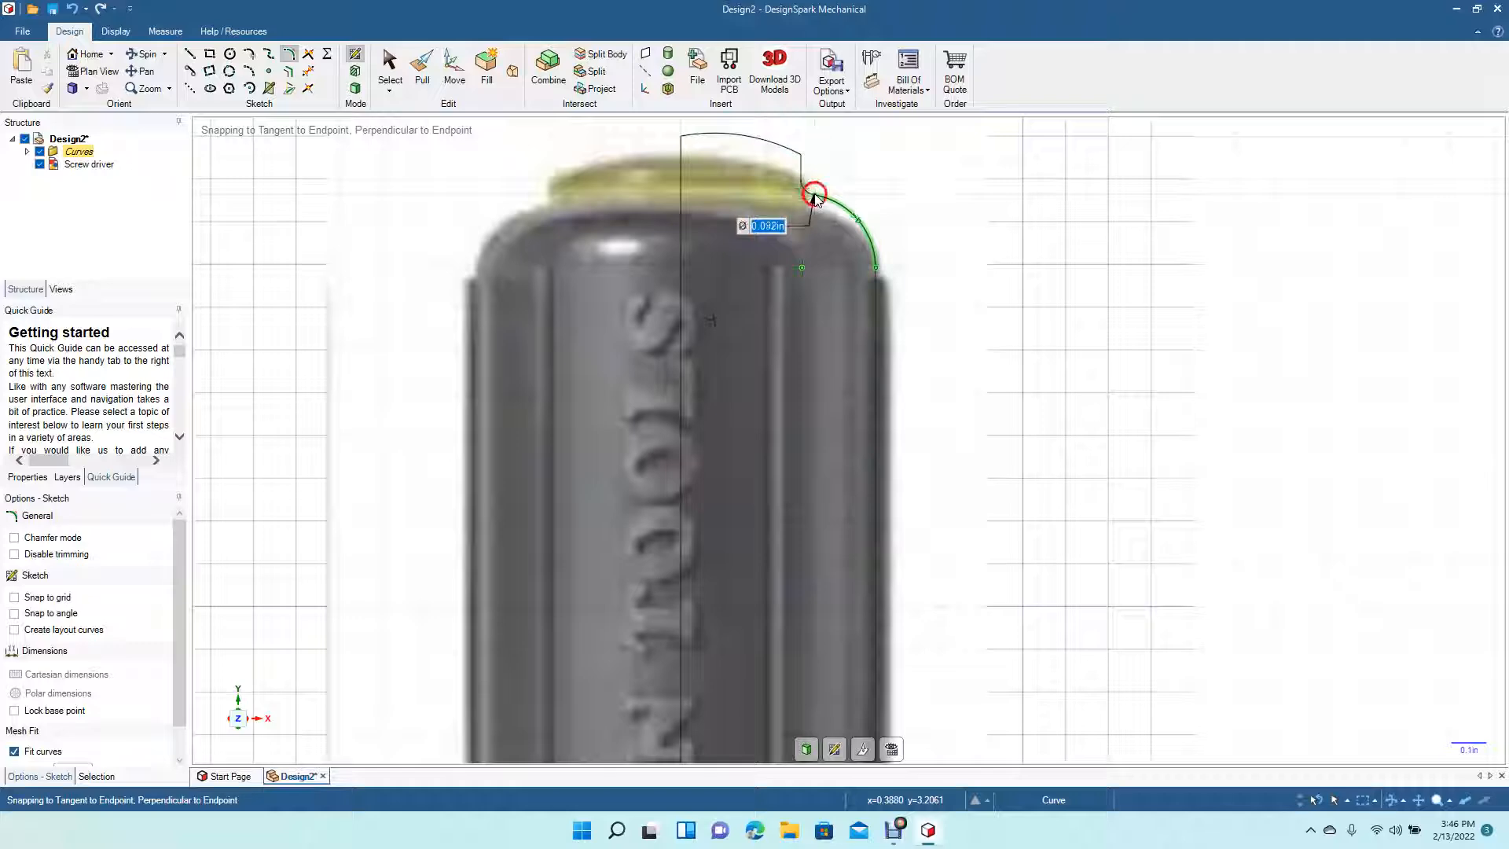
{"action": "left_click", "coordinate": [815, 196]}
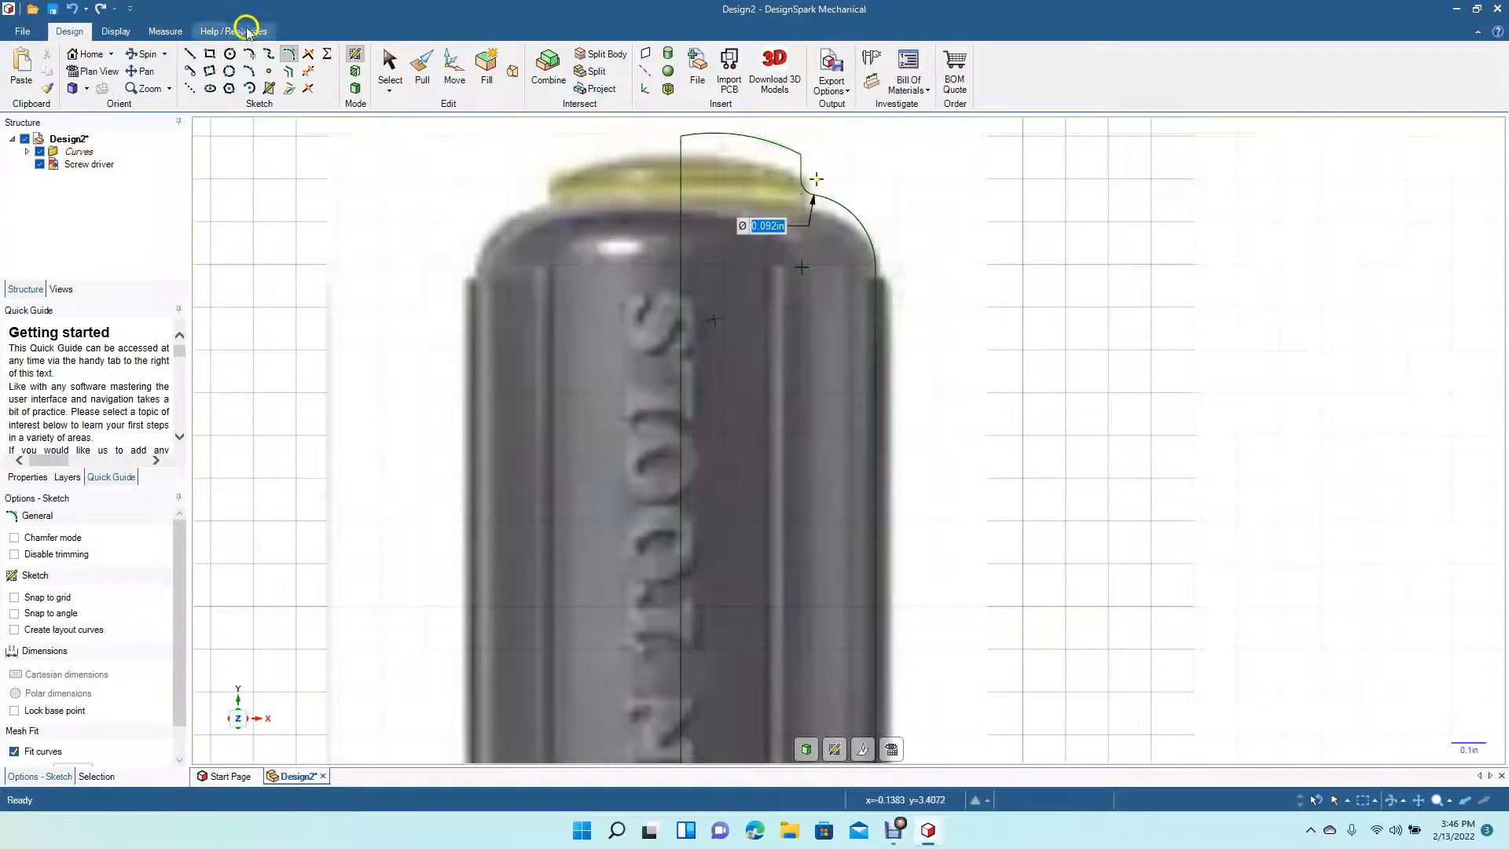
- Draw a short horizontal line at the handle's top end, extending left across the centre line
{"action": "left_click", "coordinate": [191, 71]}
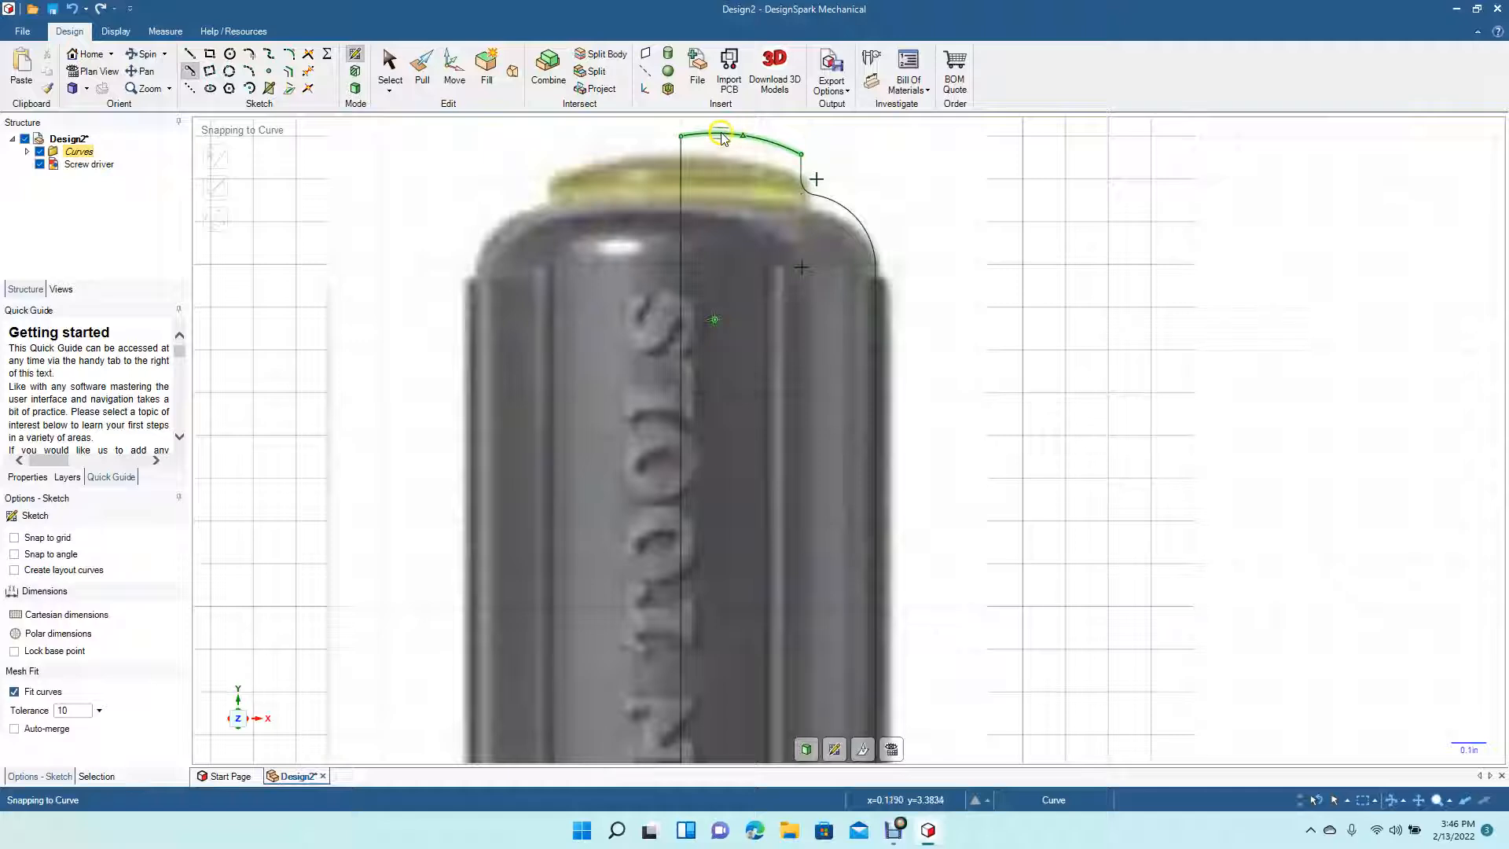
{"action": "left_click", "coordinate": [719, 134]}
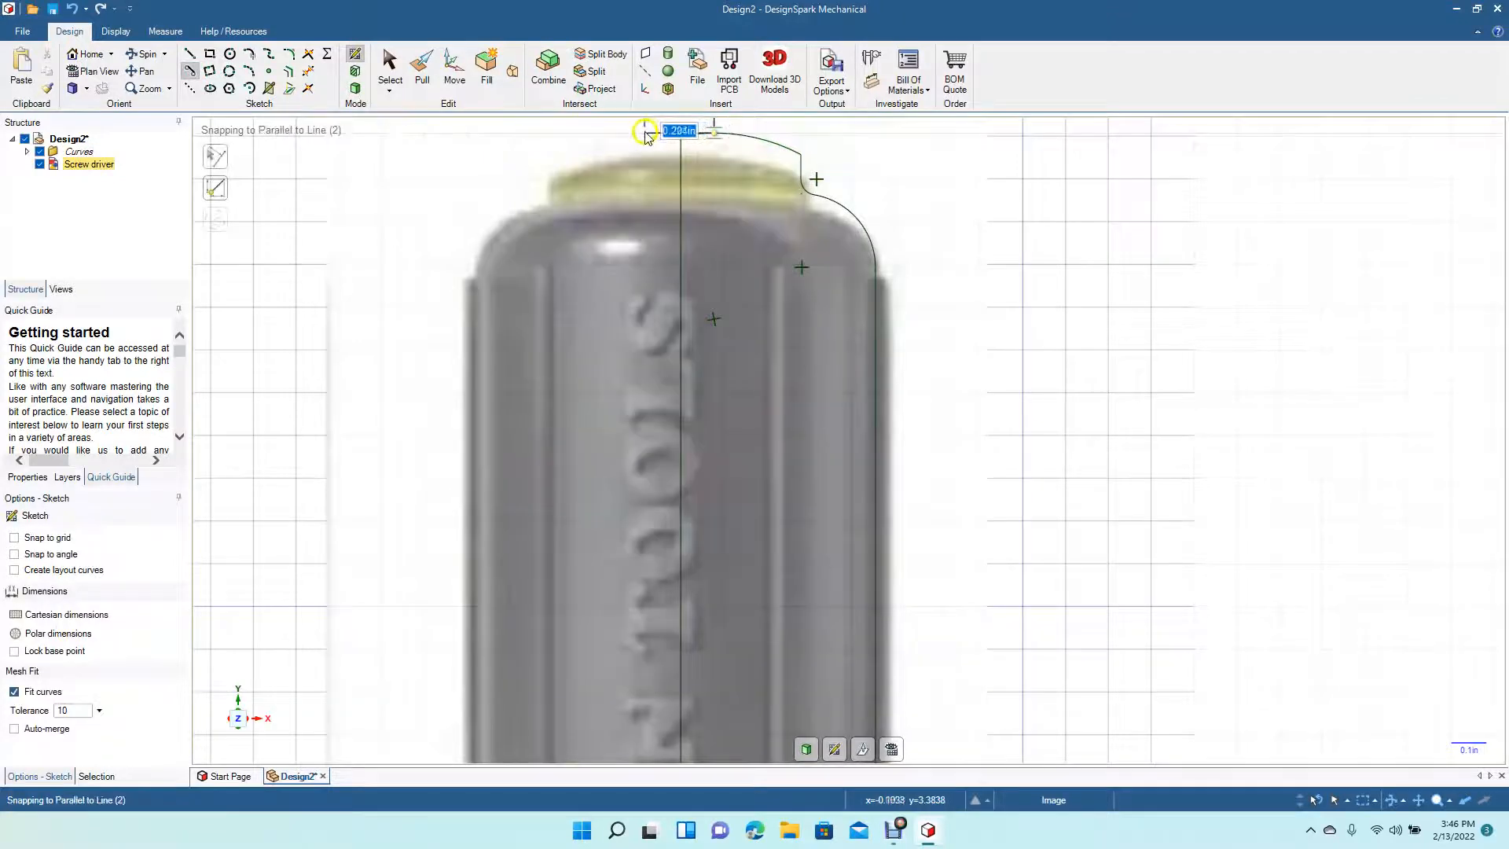
{"action": "left_click", "coordinate": [640, 137]}
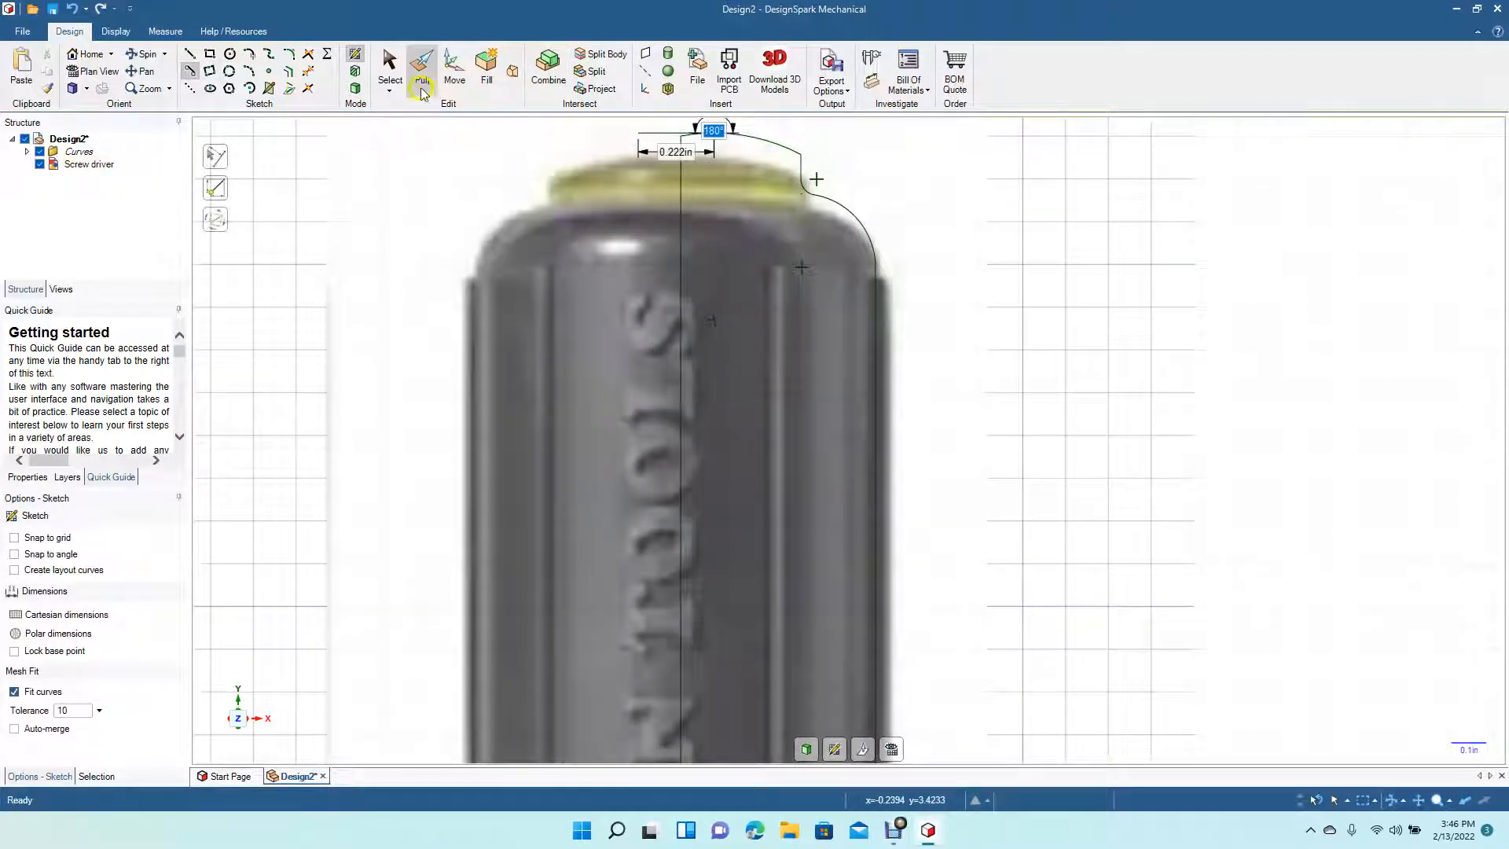
{"action": "left_click", "coordinate": [390, 66]}
{"action": "left_click", "coordinate": [674, 231]}
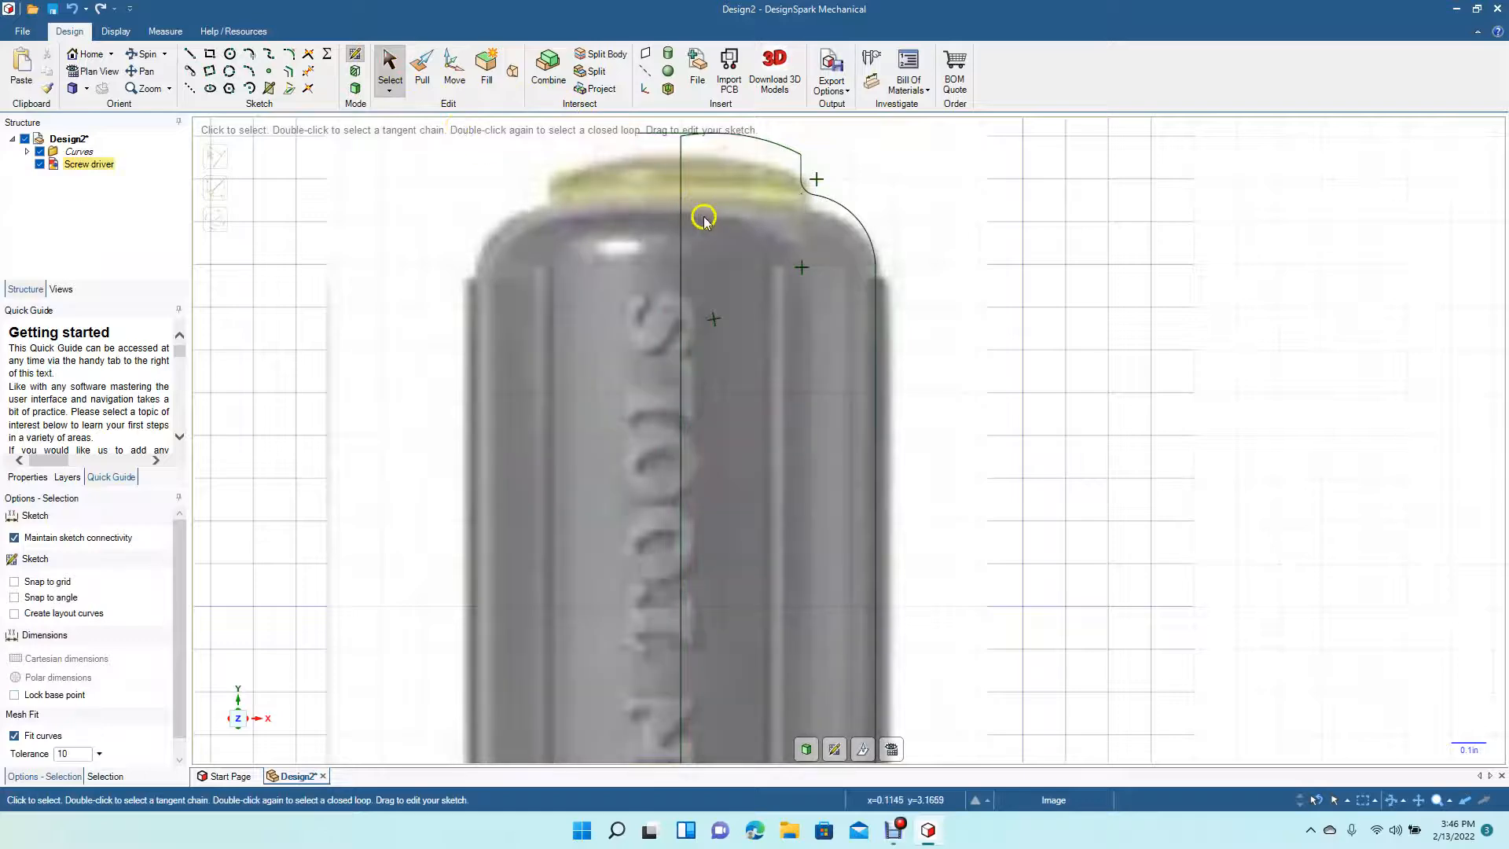
- Trim the excess curve segments where the top line meets the centre line
{"action": "scroll", "coordinate": [686, 234], "scroll_direction": "up", "scroll_amount": 3}
{"action": "scroll", "coordinate": [686, 234], "scroll_direction": "up", "scroll_amount": 2}
{"action": "left_click", "coordinate": [147, 70]}
{"action": "left_click_drag", "start_coordinate": [437, 259], "coordinate": [666, 714]}
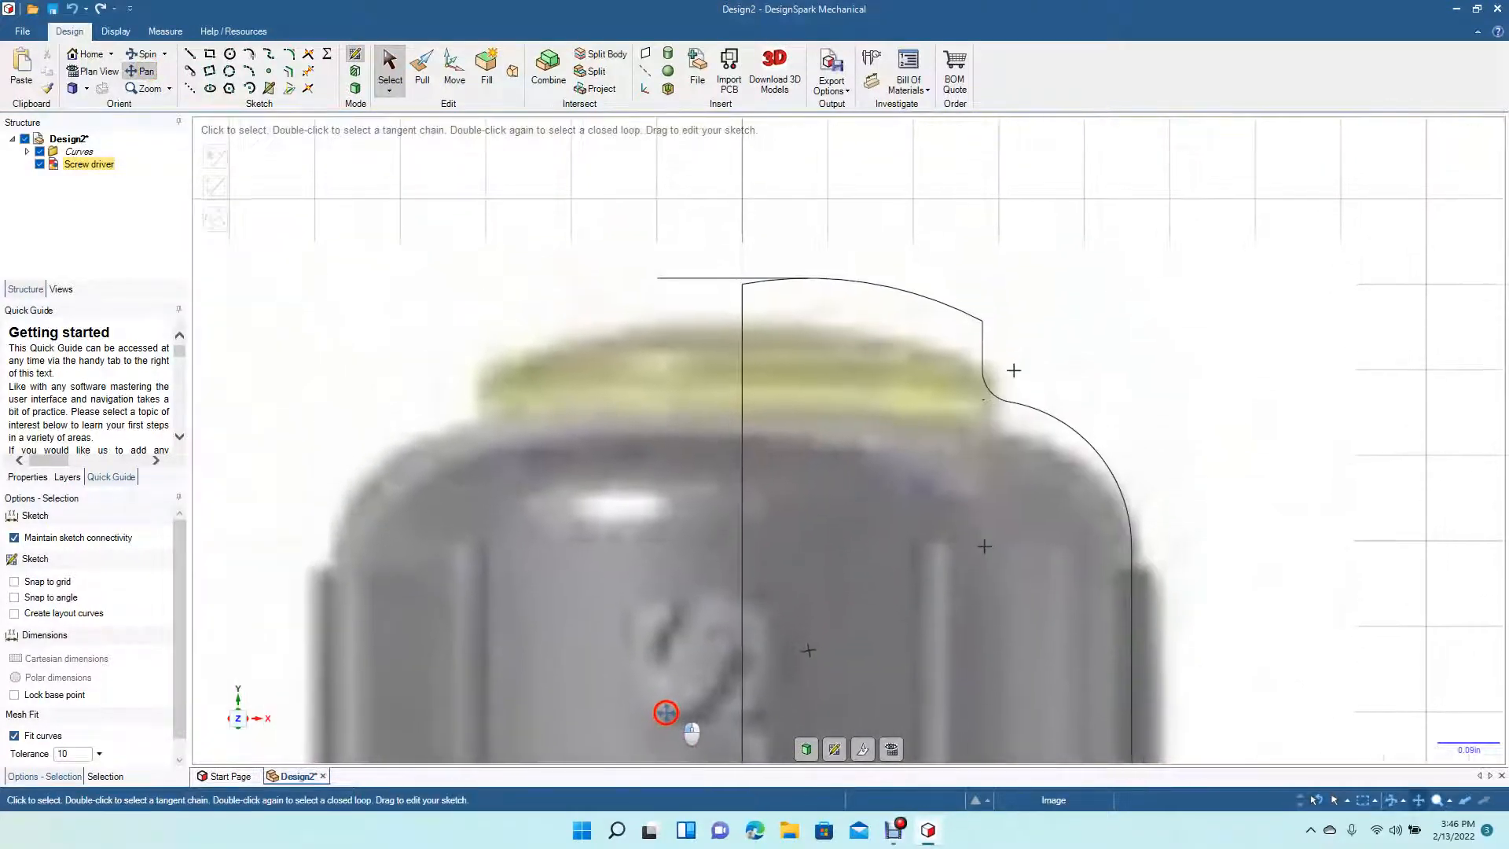
{"action": "left_click", "coordinate": [308, 54]}
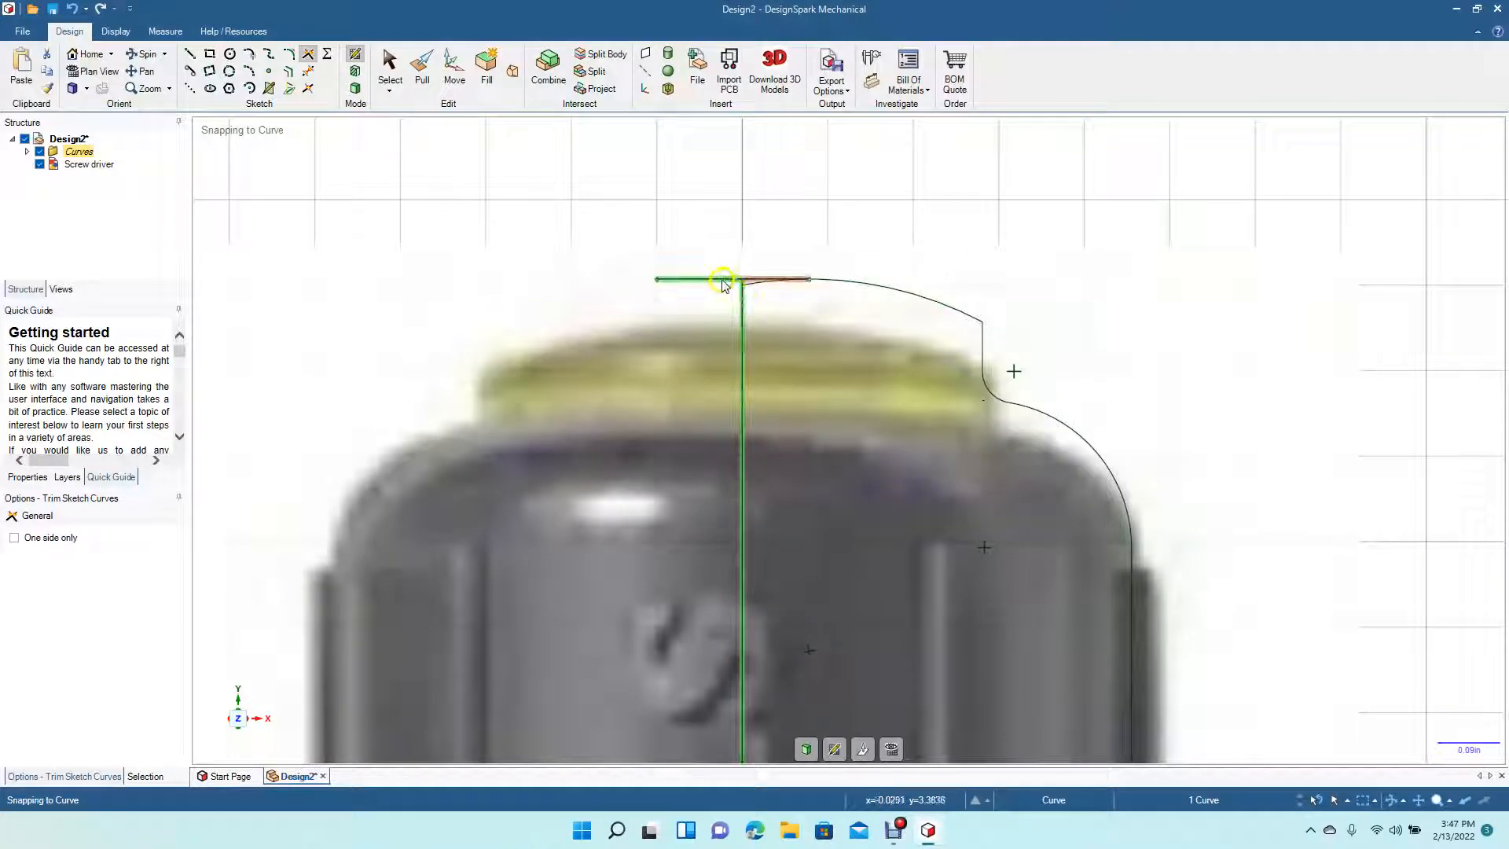
{"action": "left_click", "coordinate": [708, 248]}
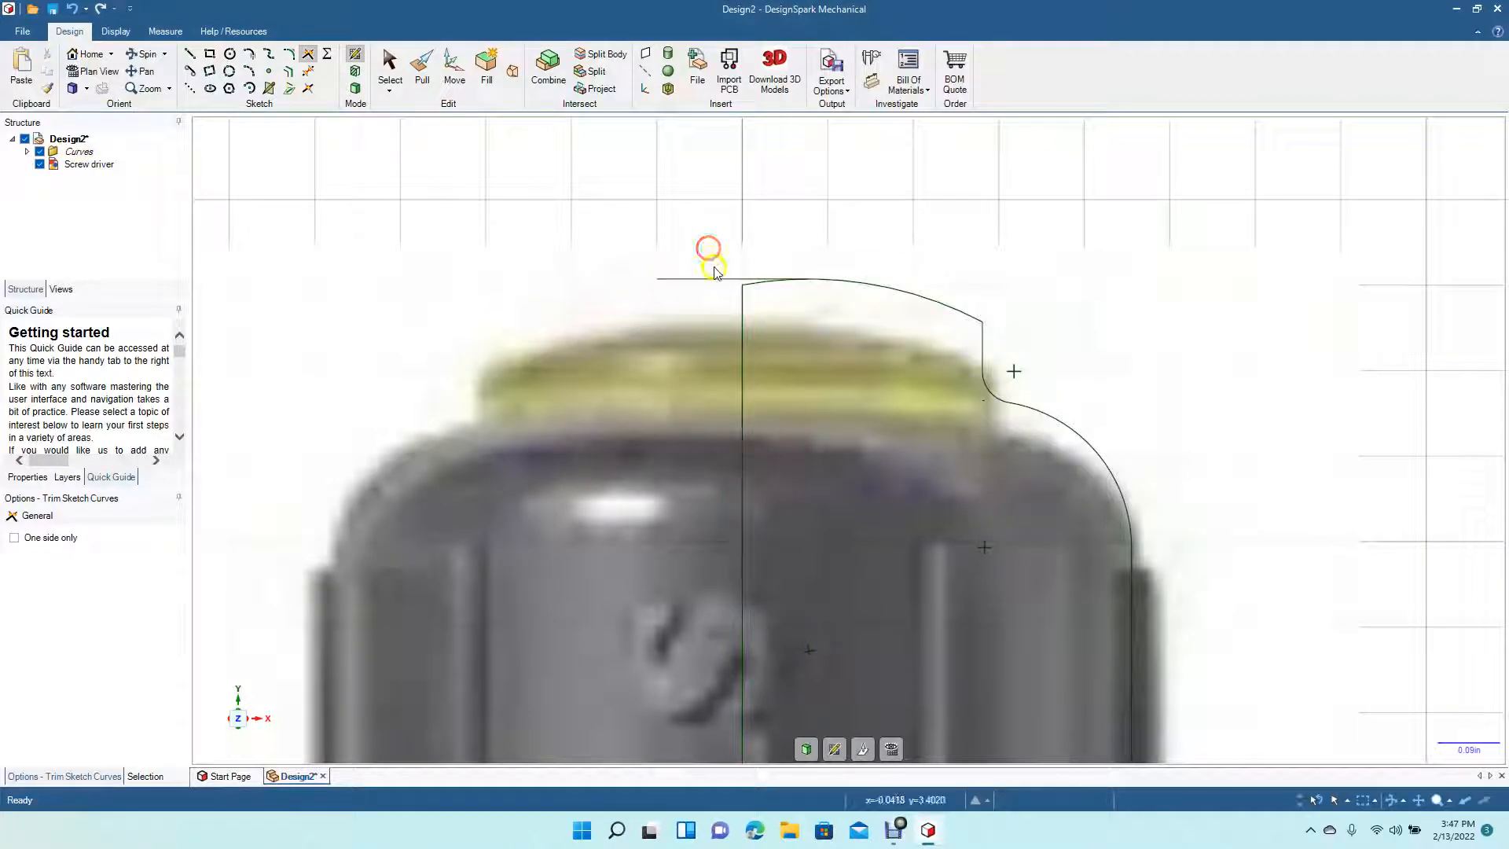
{"action": "left_click", "coordinate": [738, 304]}
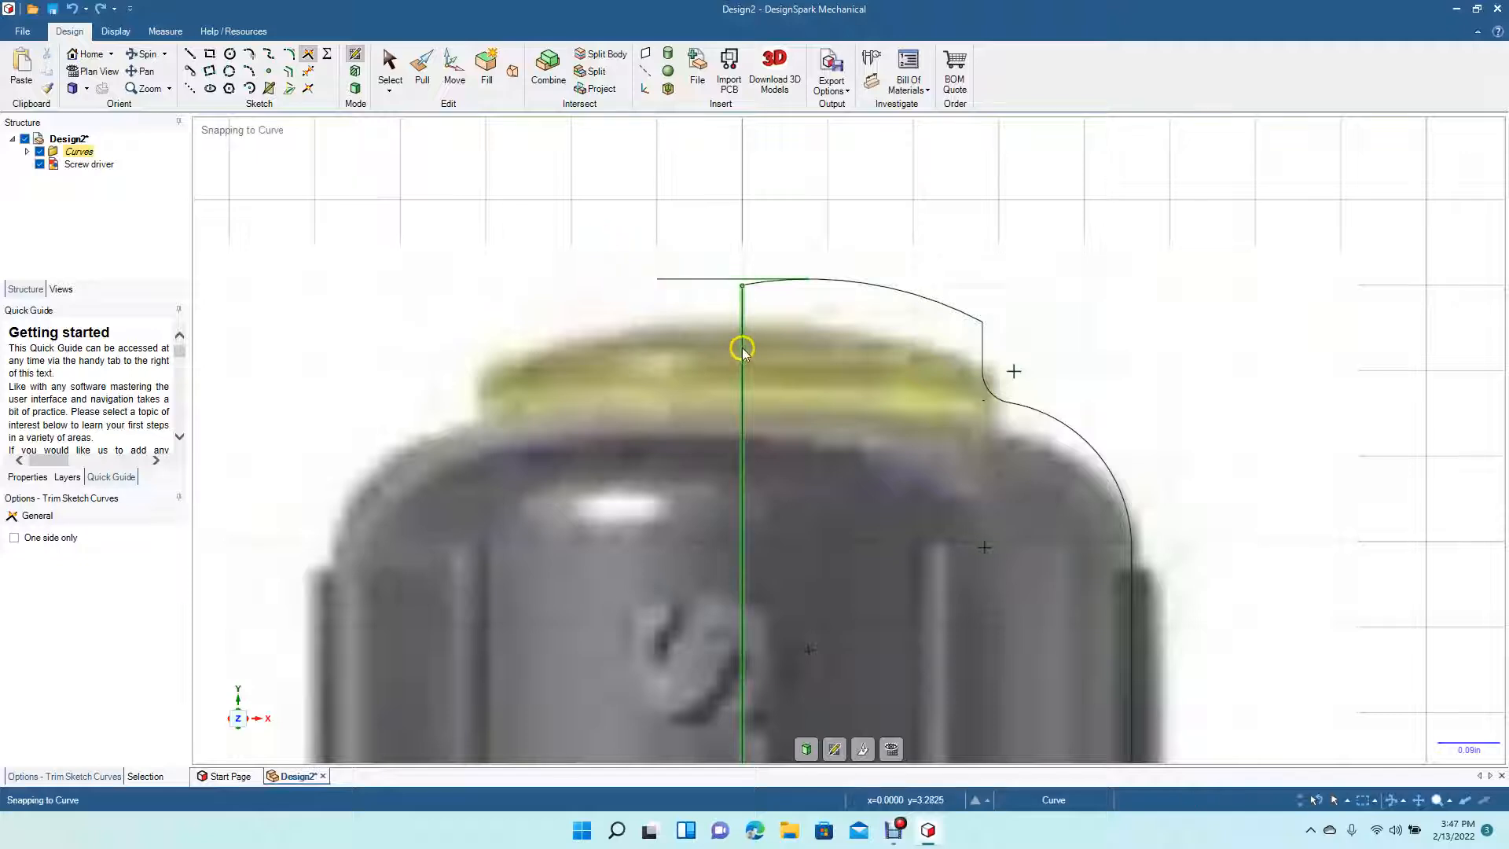
{"action": "left_click", "coordinate": [737, 280]}
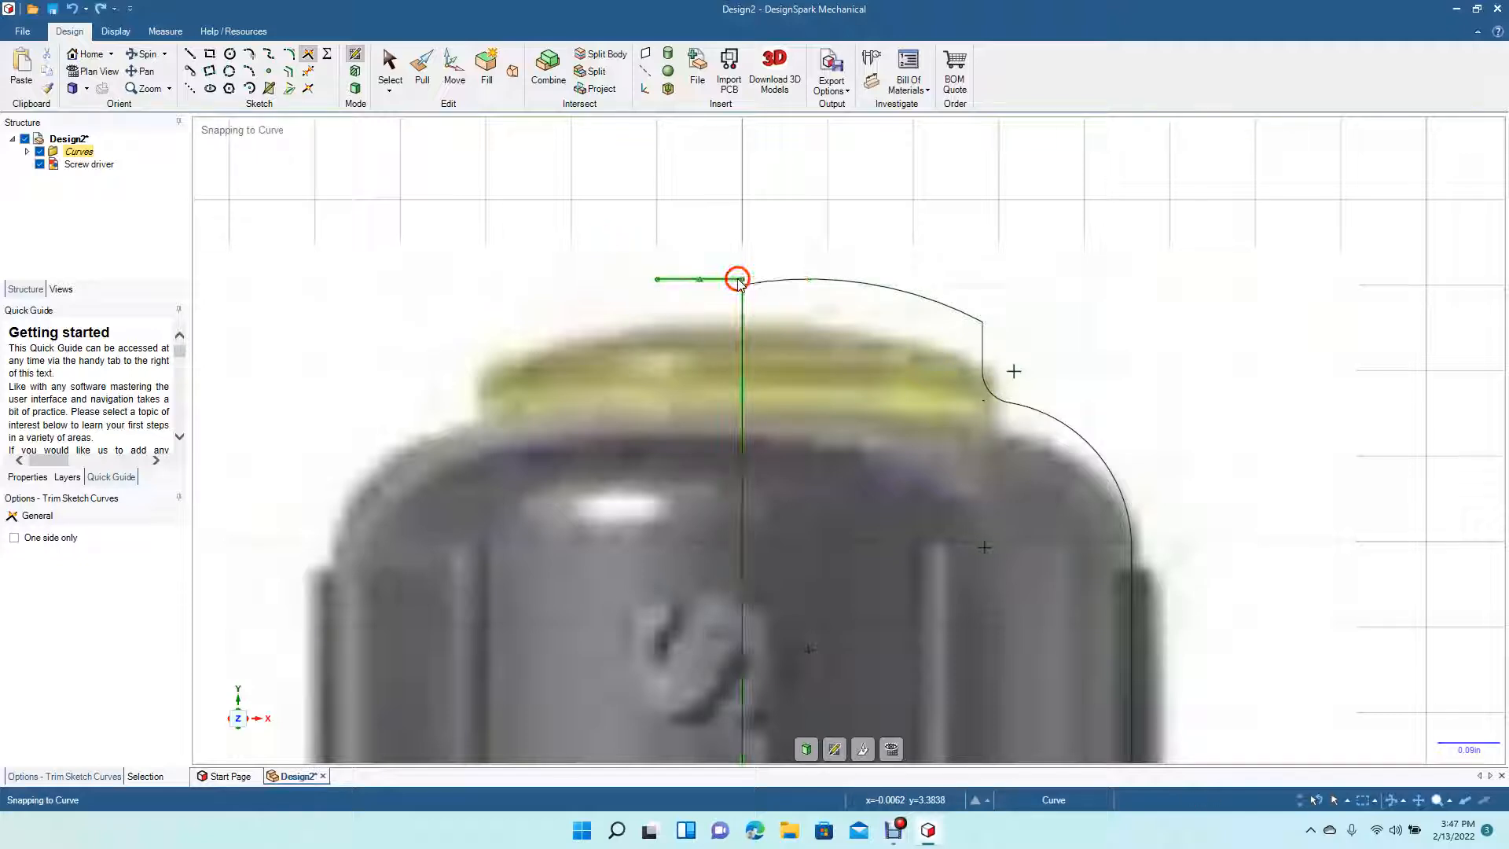
- Draw a horizontal line from the centre line across the handle's top end and trim its overhanging ends
{"action": "left_click", "coordinate": [189, 52]}
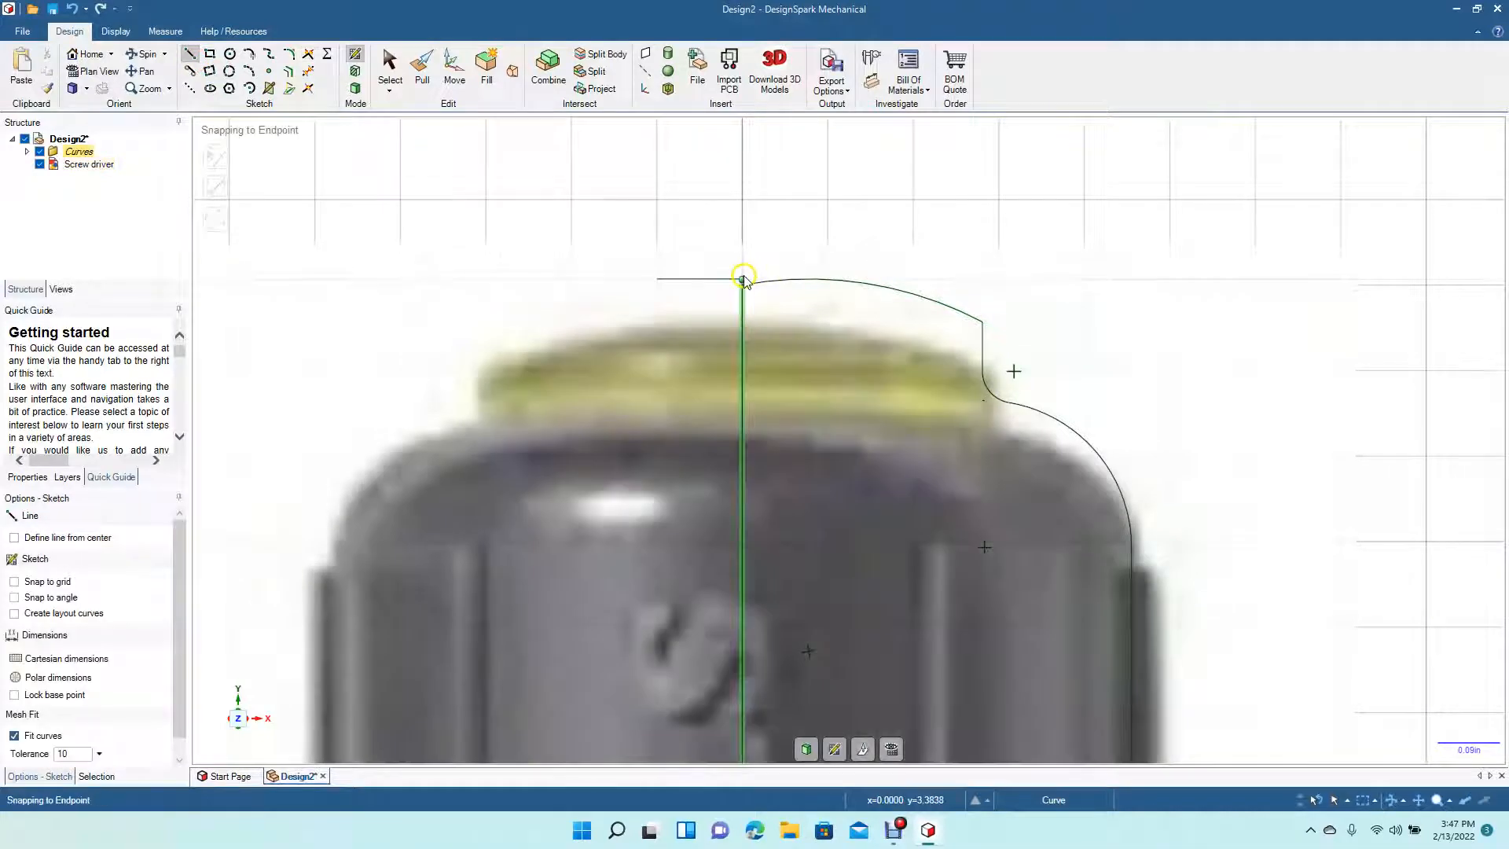
{"action": "left_click", "coordinate": [743, 279]}
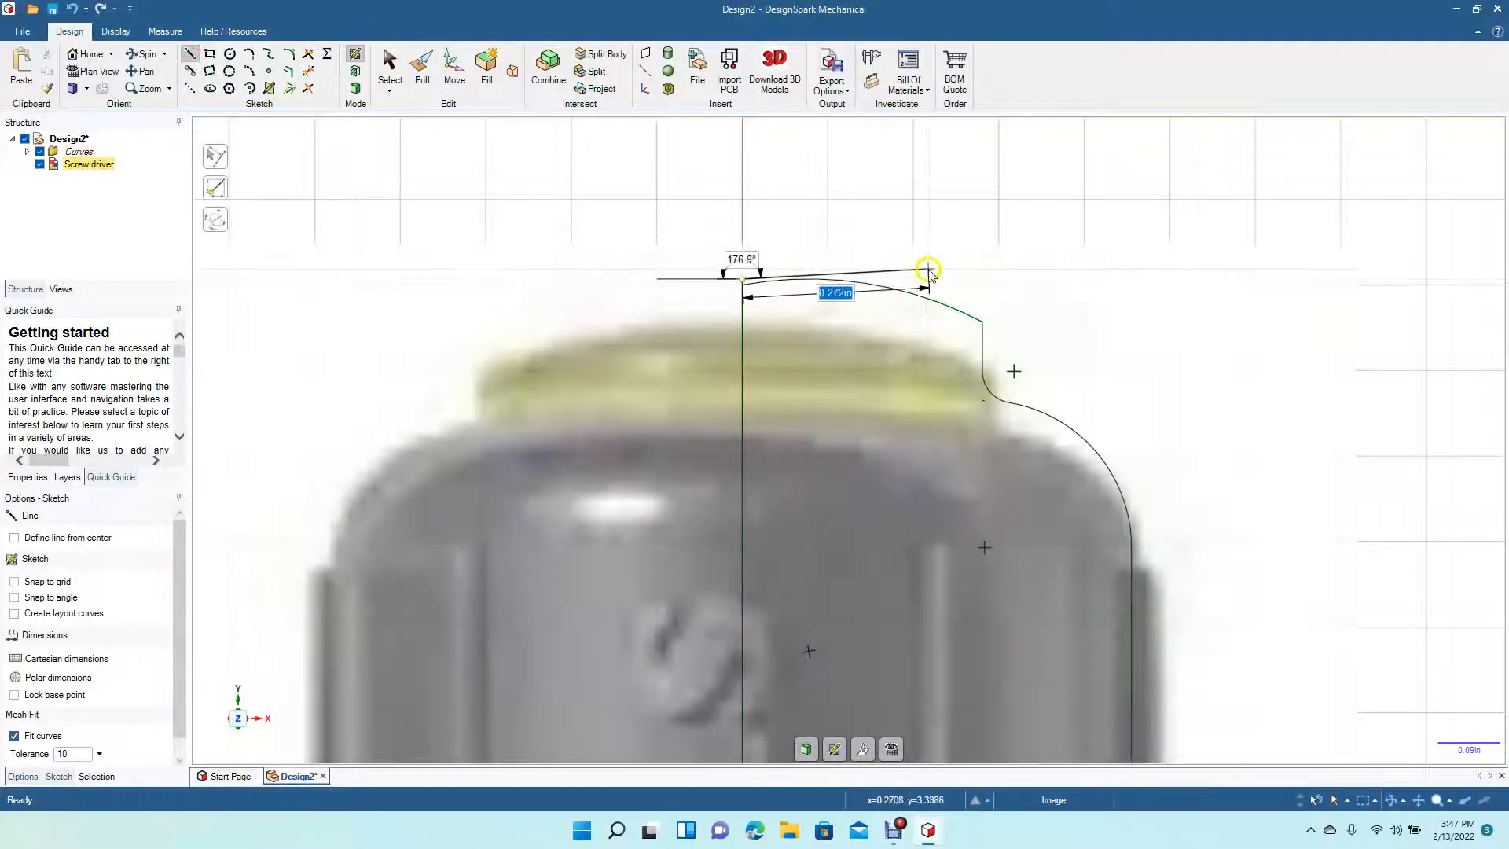
{"action": "left_click", "coordinate": [943, 278]}
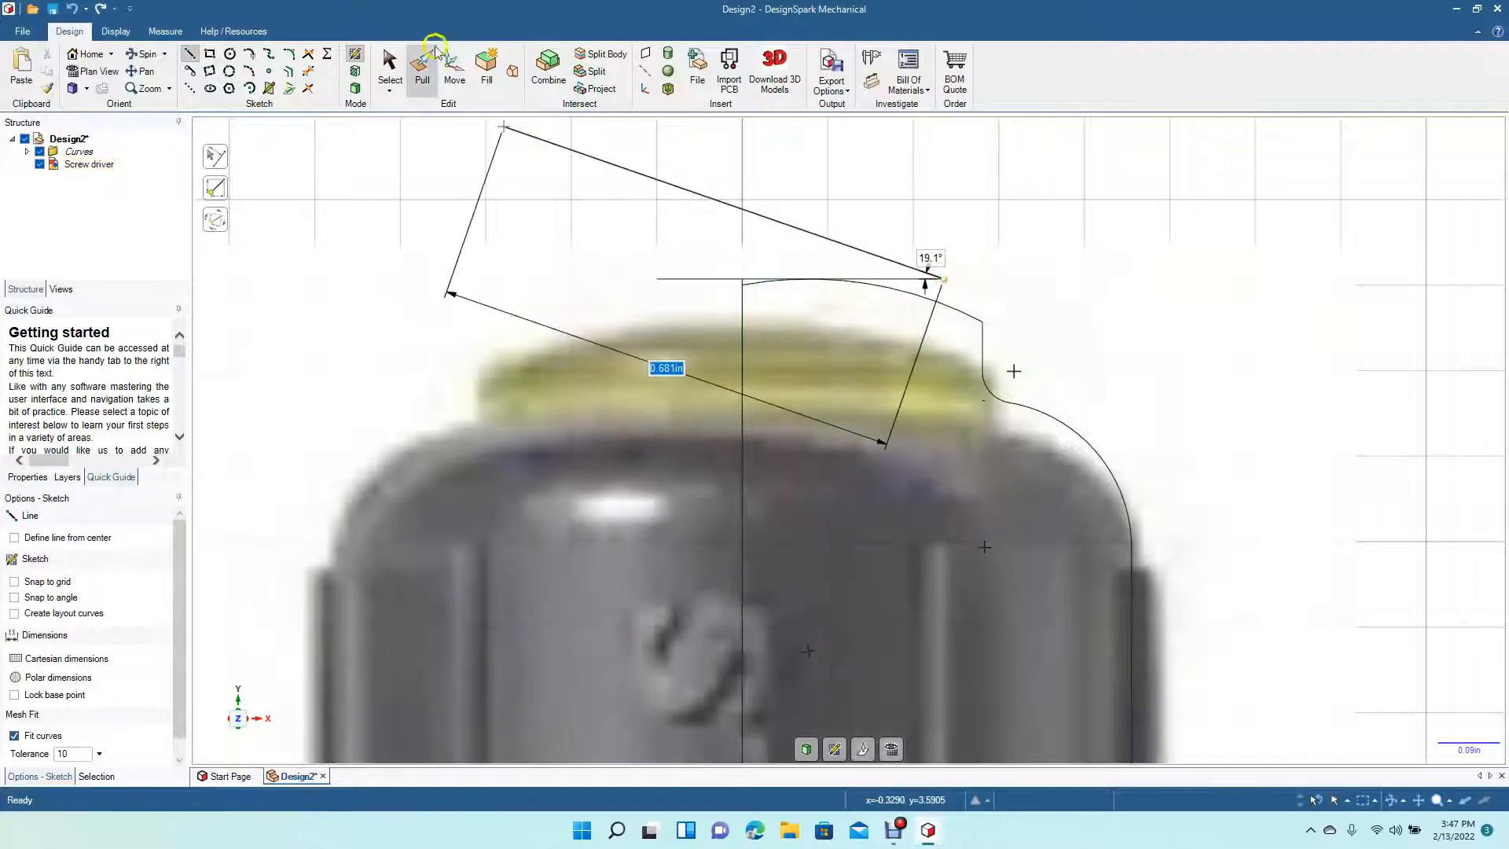
{"action": "left_click", "coordinate": [389, 64]}
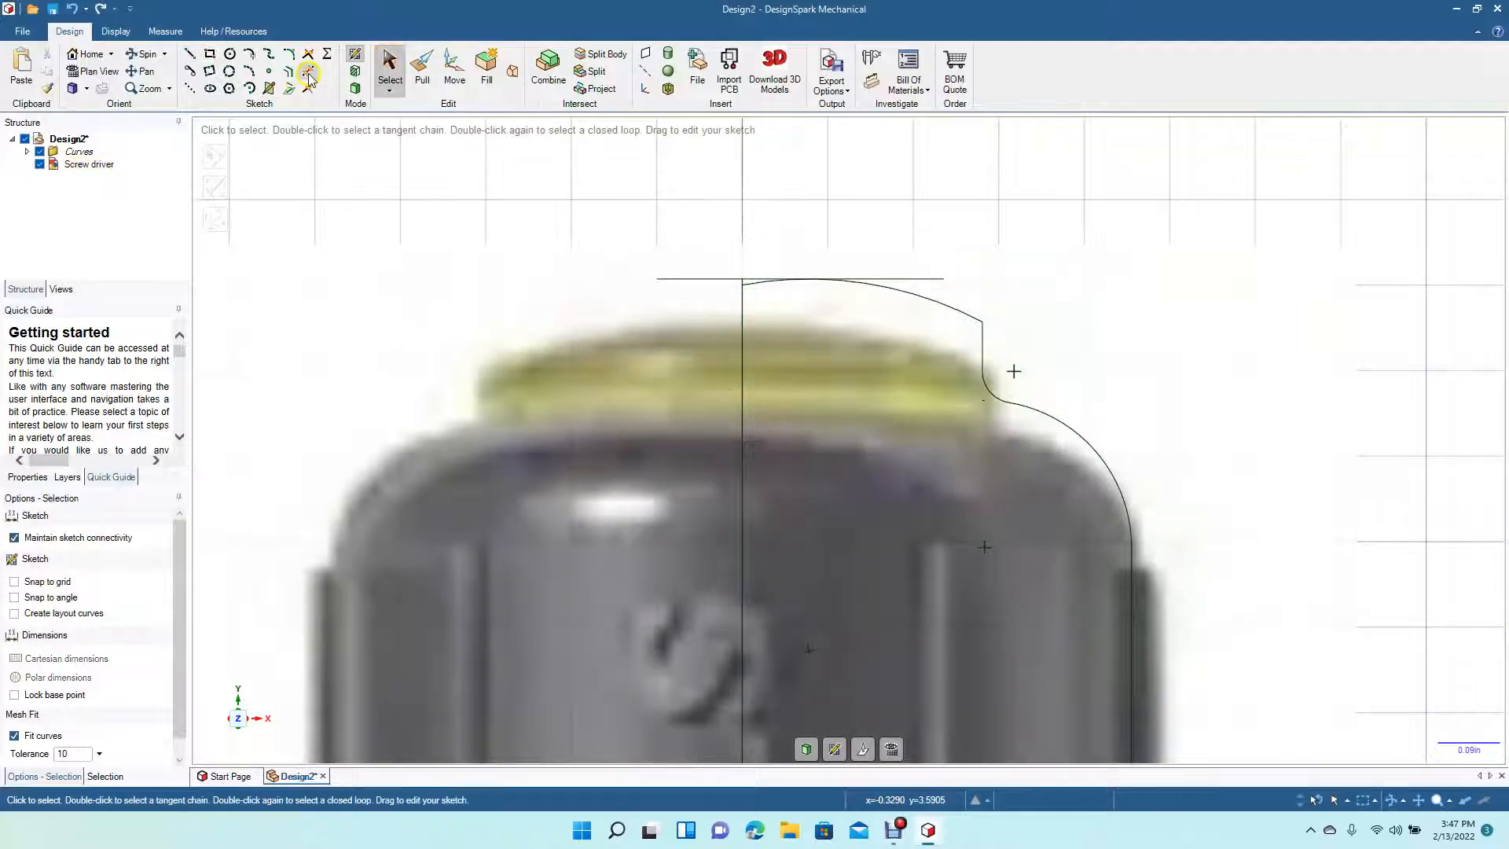
{"action": "left_click", "coordinate": [308, 73]}
{"action": "left_click", "coordinate": [727, 280]}
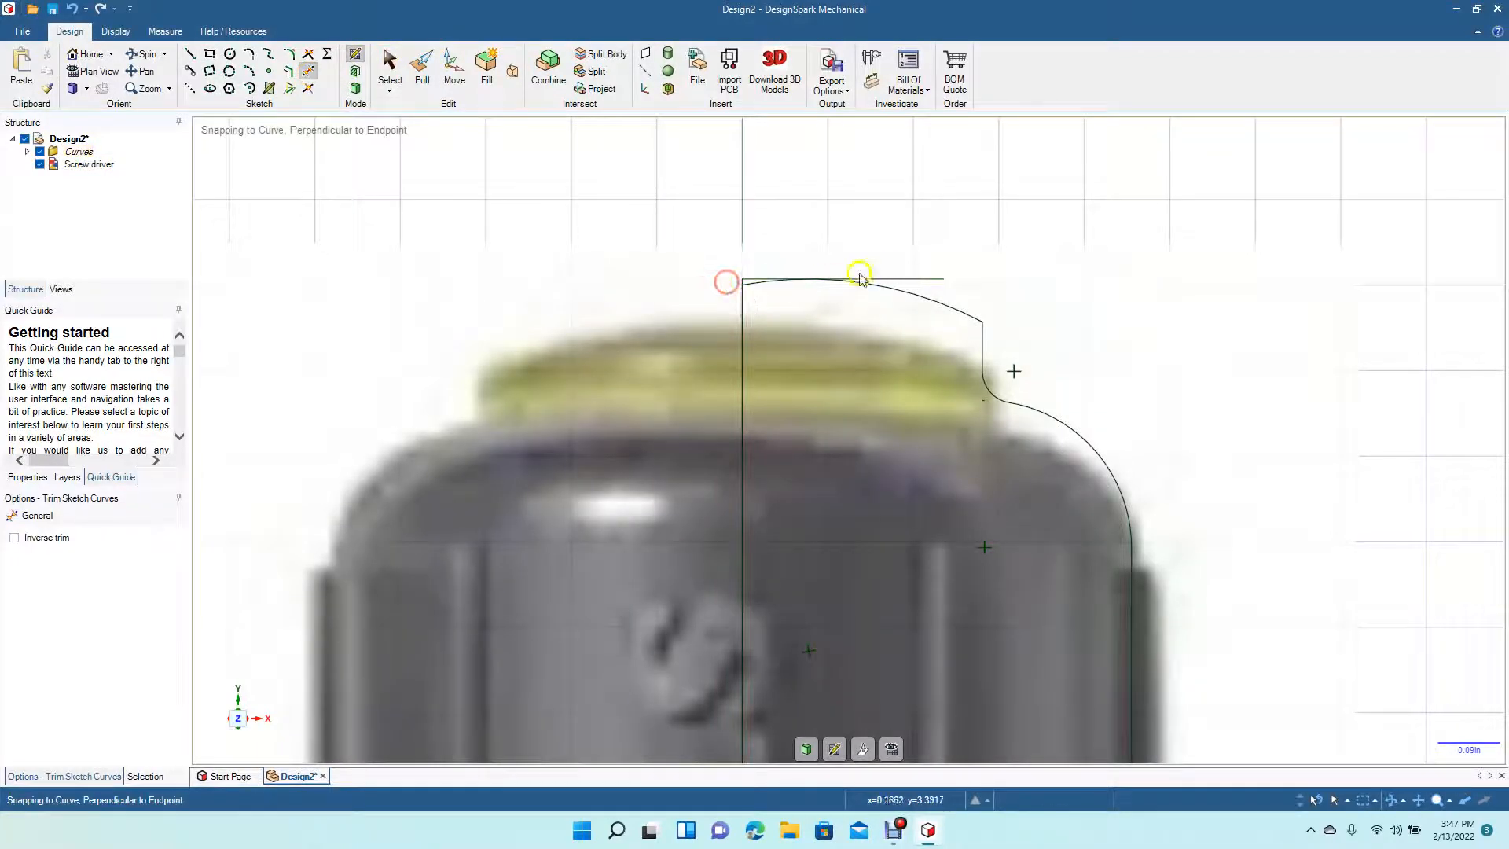
{"action": "left_click", "coordinate": [889, 279]}
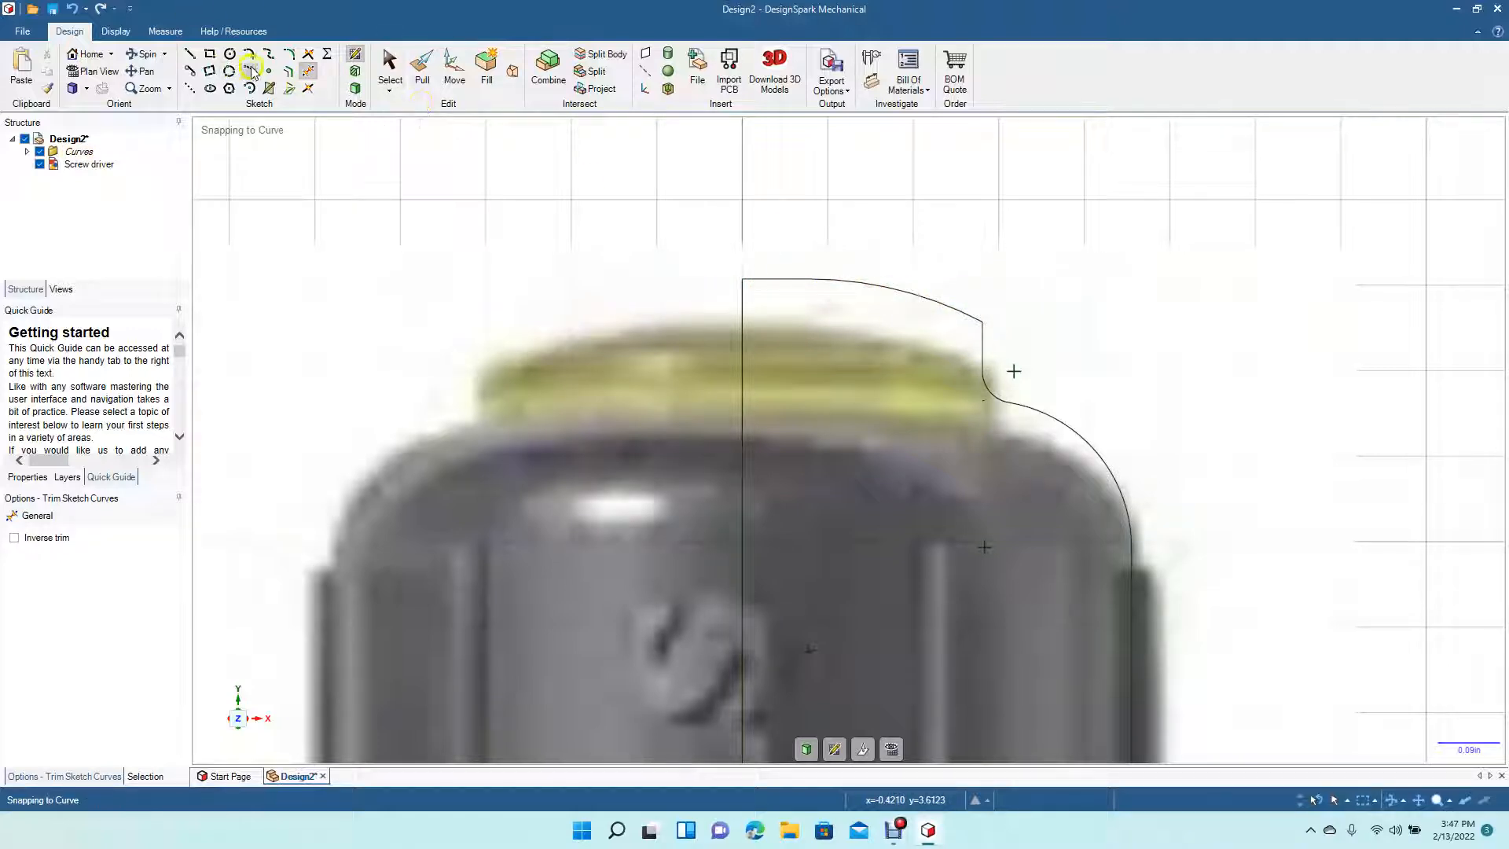
- Fillet the corner between the top arc and the short vertical segment at about 0.046 in radius
{"action": "left_click", "coordinate": [288, 55]}
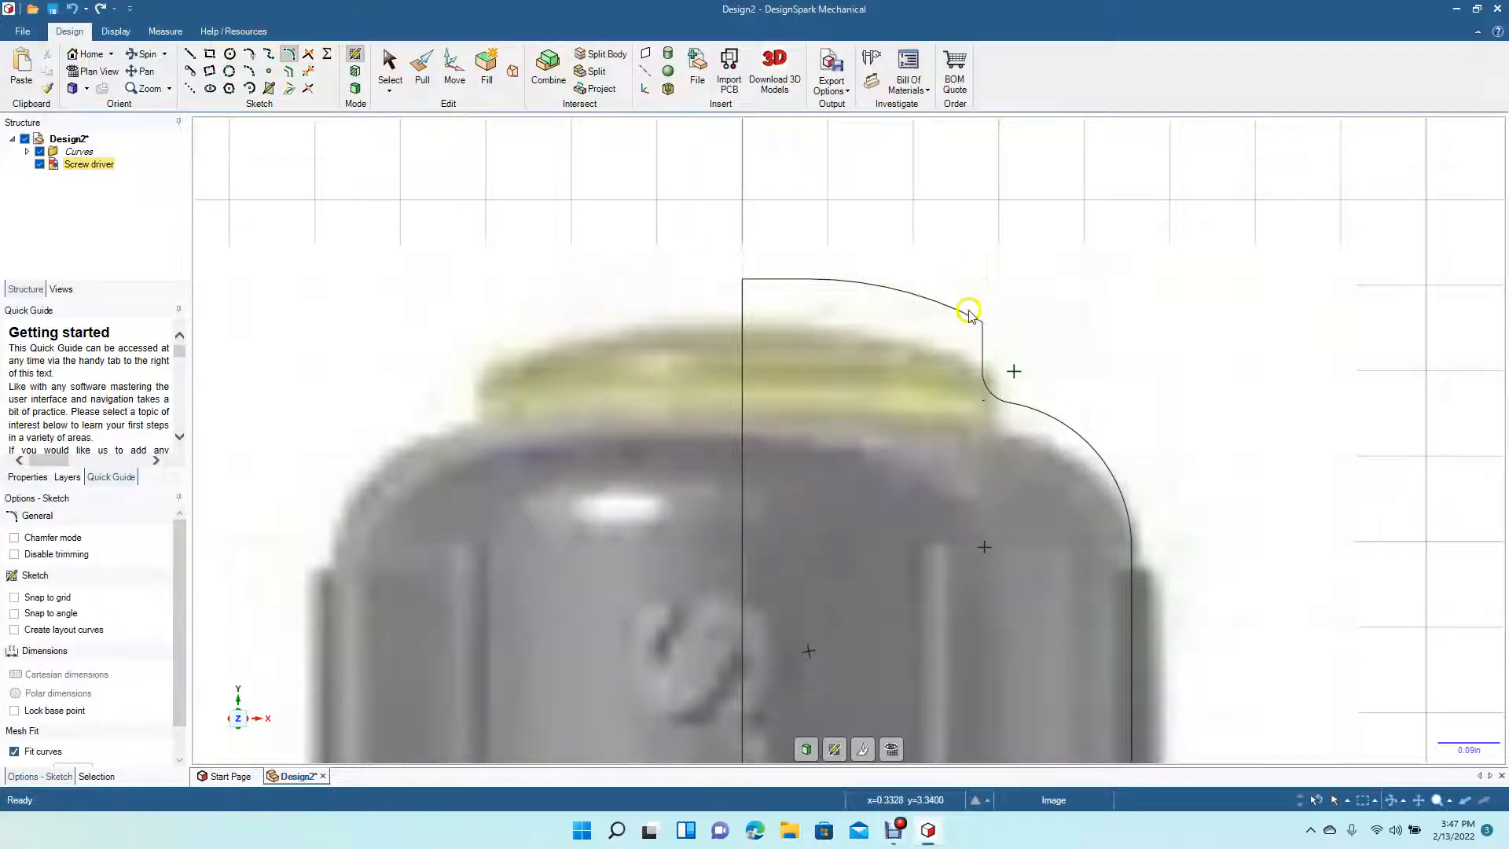
{"action": "left_click", "coordinate": [960, 313]}
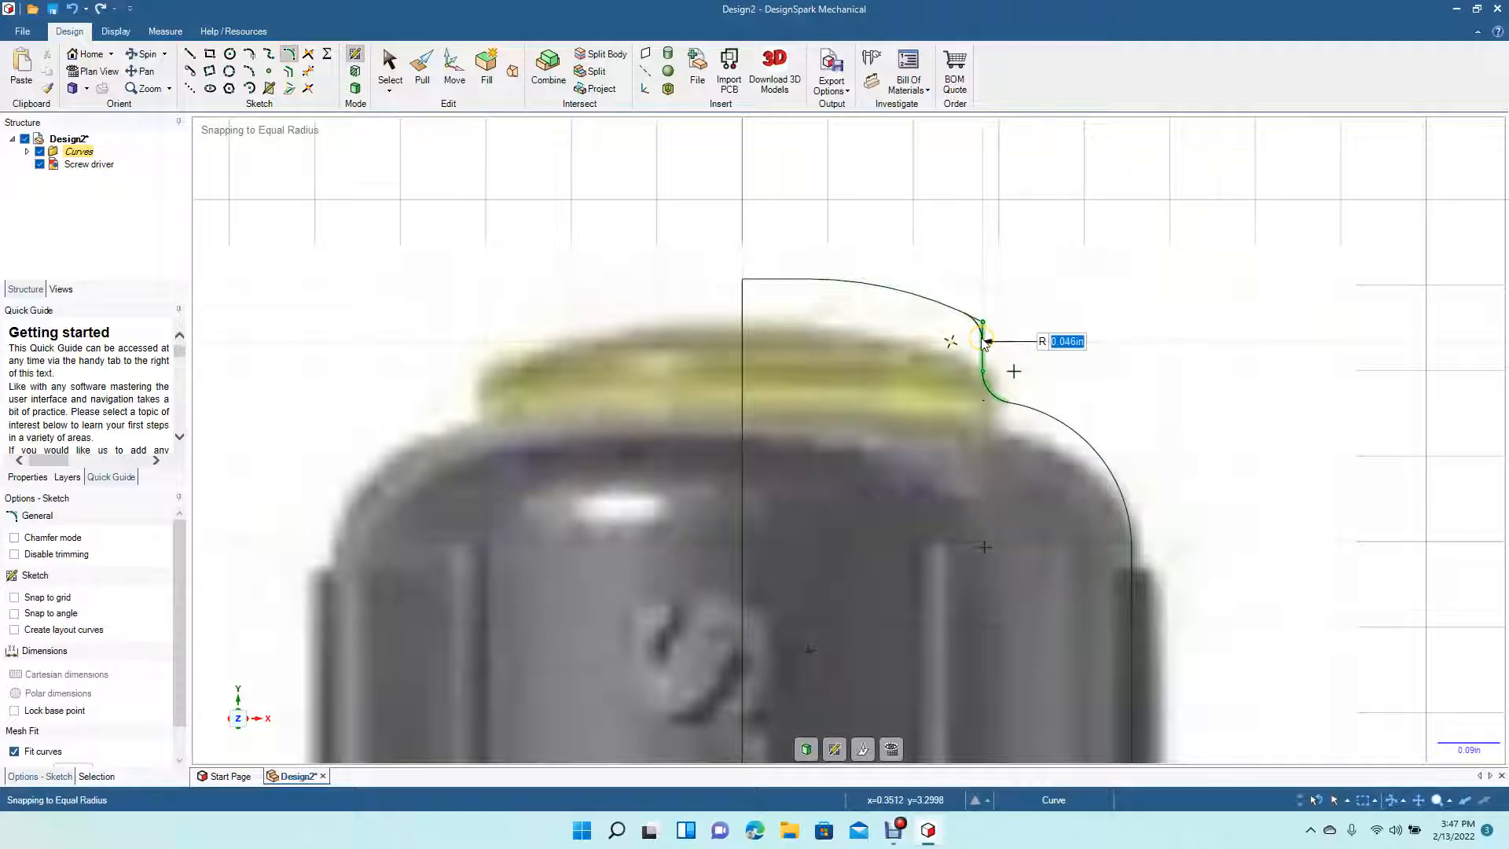
{"action": "left_click", "coordinate": [982, 339]}
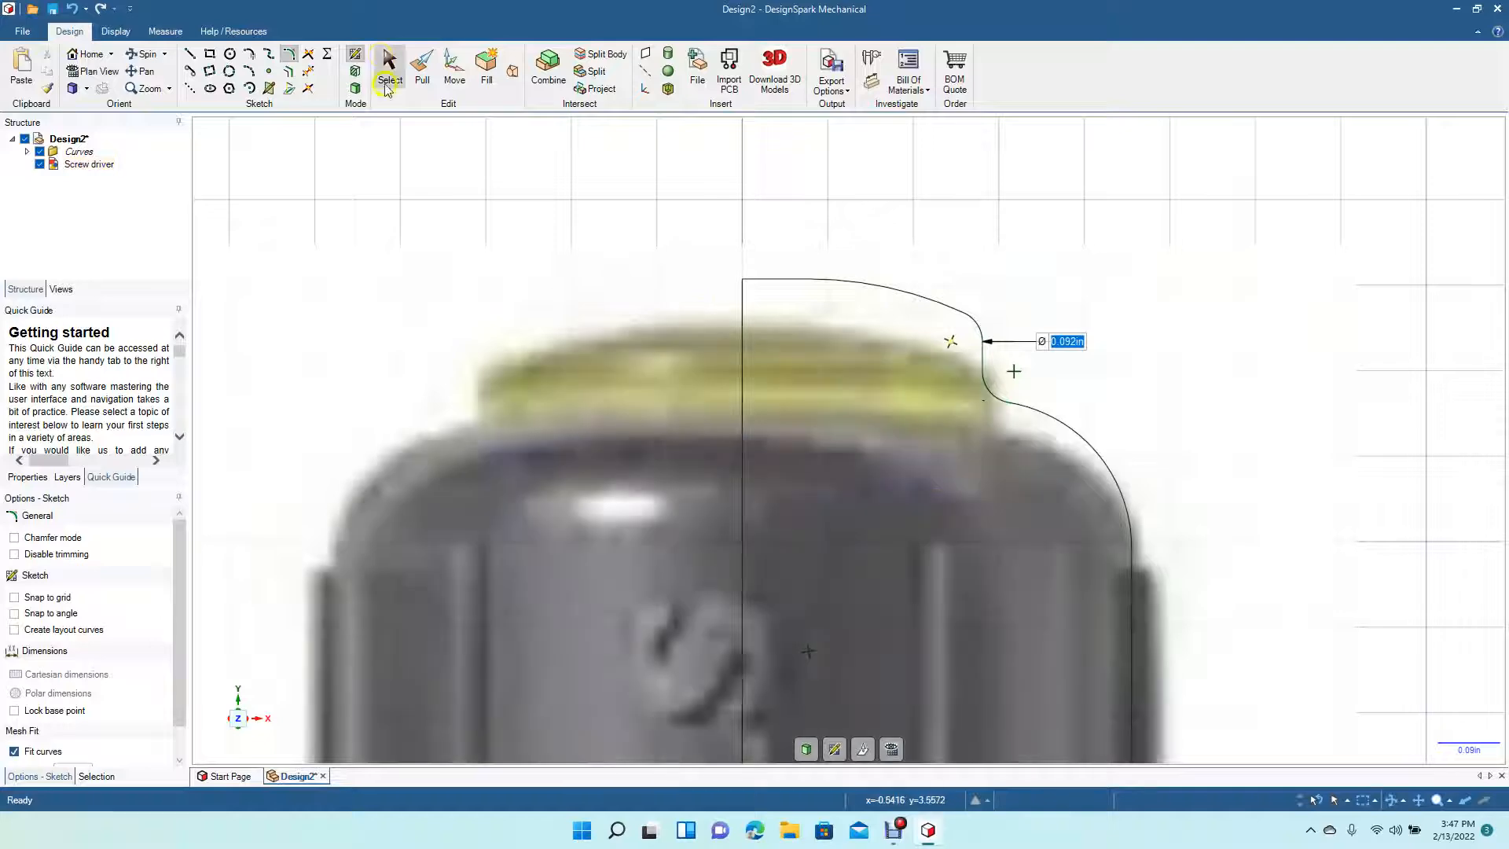
- Draw a line about 3.75 in long along the centre line from the ferrule's base down to the blade's tip
{"action": "scroll", "coordinate": [507, 275], "scroll_direction": "down", "scroll_amount": 4}
{"action": "scroll", "coordinate": [506, 275], "scroll_direction": "down", "scroll_amount": 8}
{"action": "scroll", "coordinate": [507, 275], "scroll_direction": "down", "scroll_amount": 4}
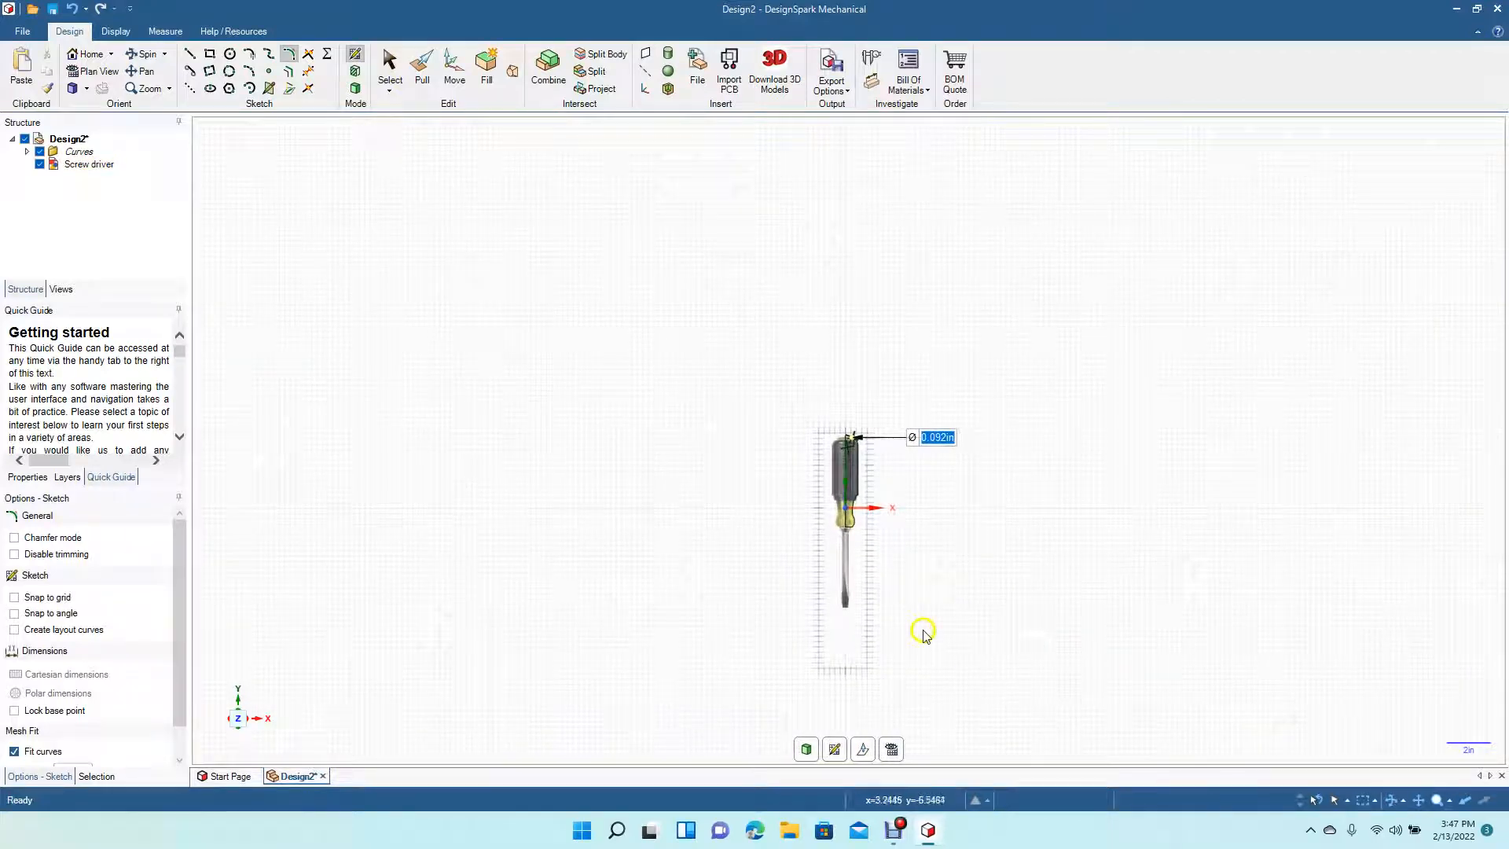
{"action": "scroll", "coordinate": [909, 628], "scroll_direction": "up", "scroll_amount": 5}
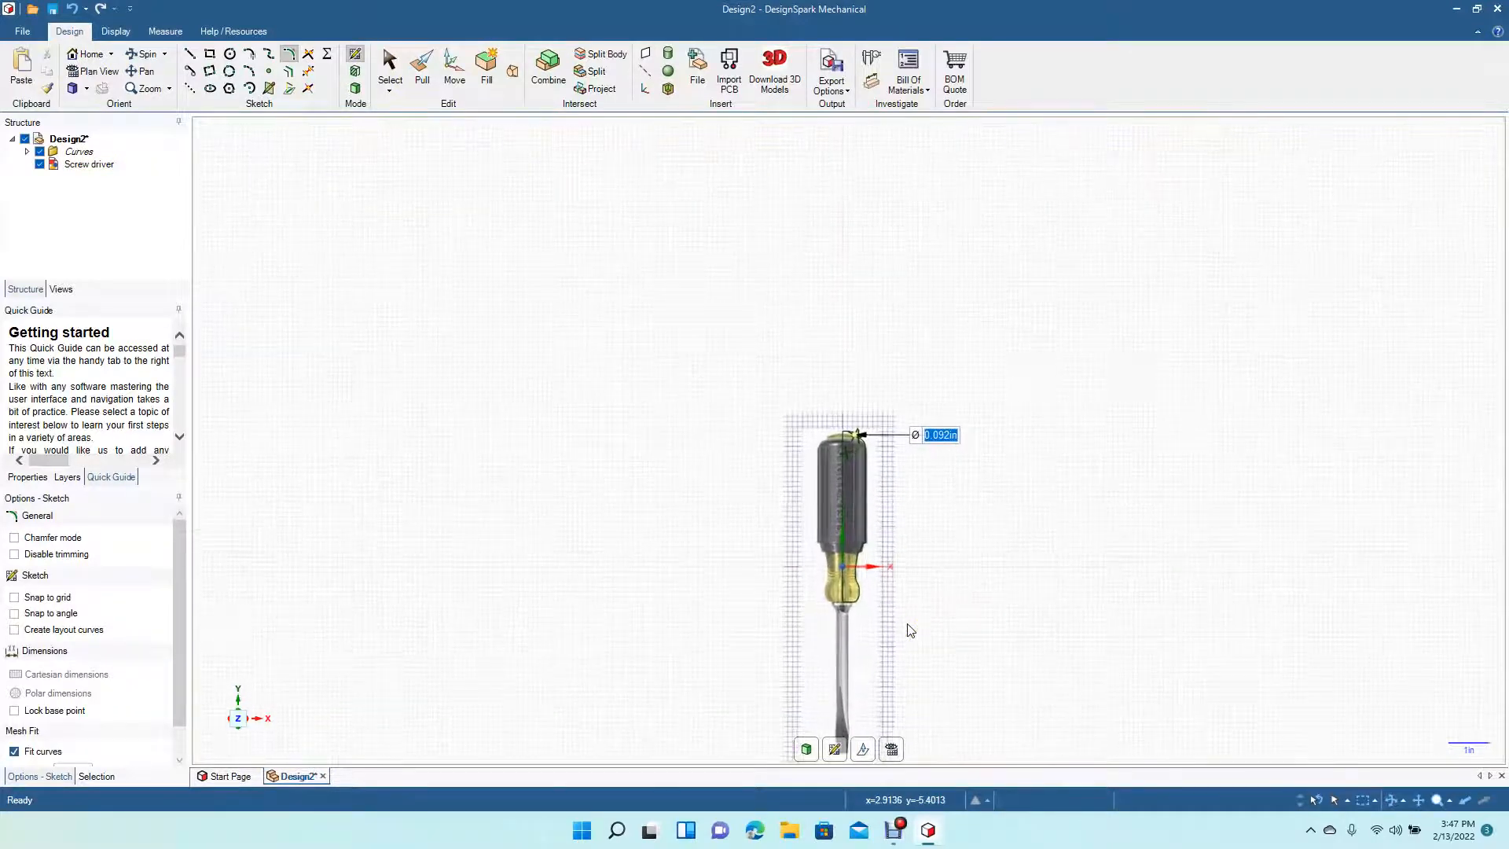
{"action": "scroll", "coordinate": [909, 628], "scroll_direction": "up", "scroll_amount": 1}
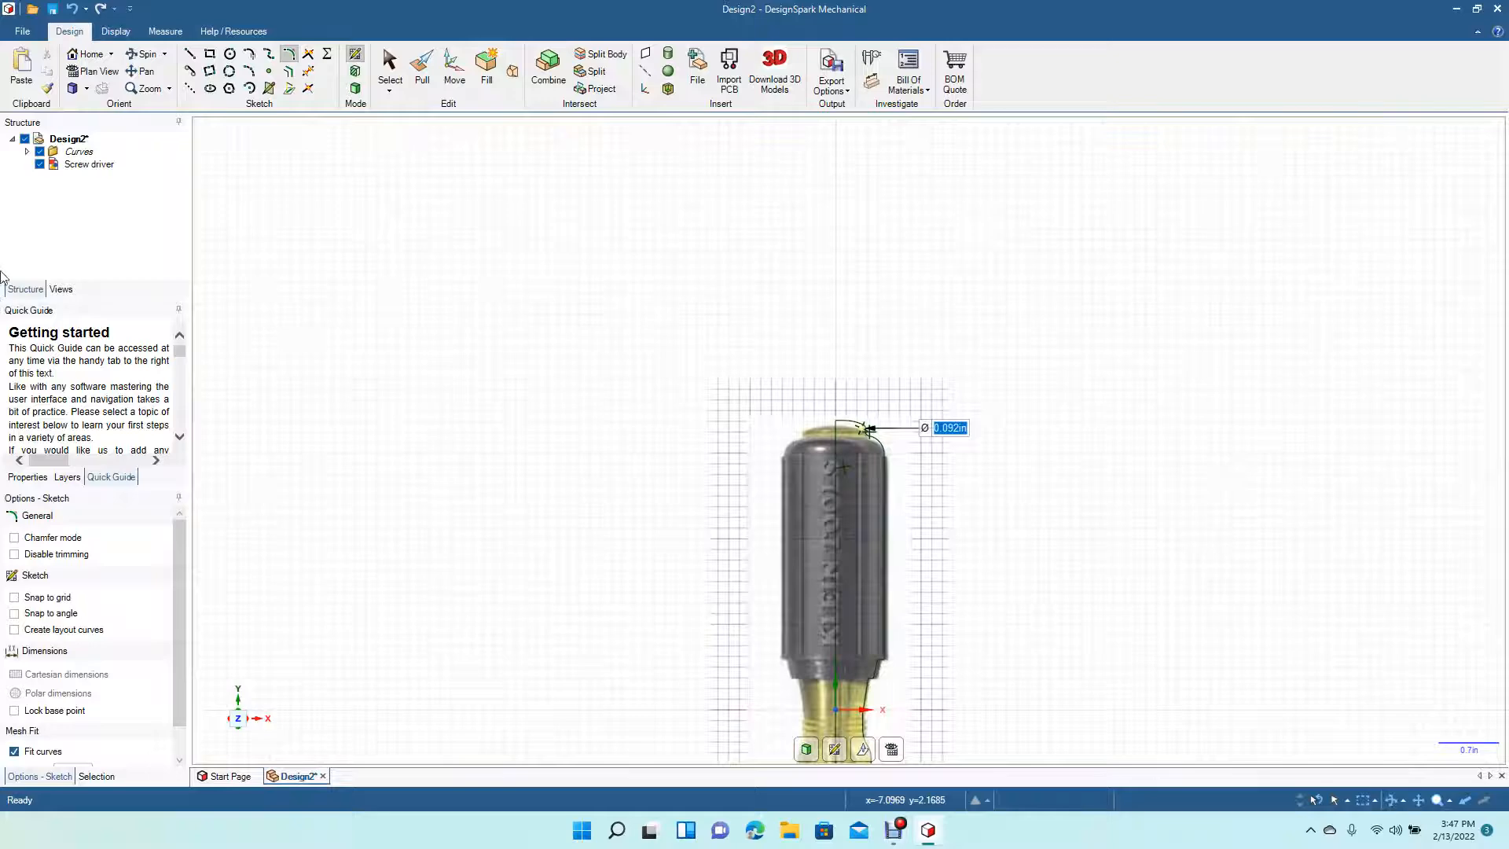
{"action": "left_click", "coordinate": [142, 71]}
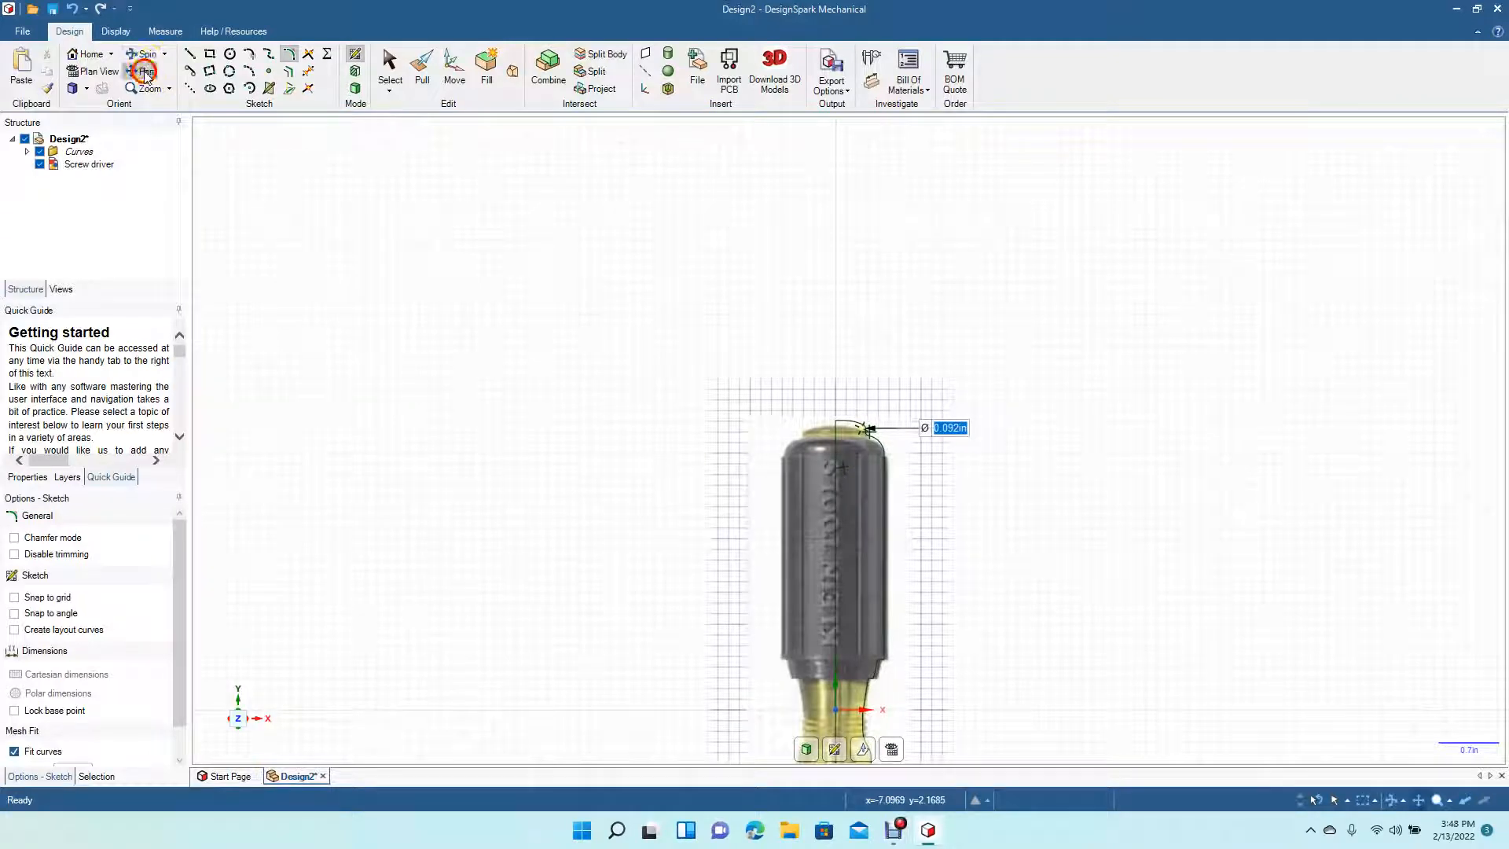
{"action": "mouse_move", "coordinate": [574, 570]}
{"action": "left_mouse_down"}
{"action": "mouse_move", "coordinate": [579, 256]}
{"action": "mouse_move", "coordinate": [529, 188]}
{"action": "mouse_move", "coordinate": [496, 175]}
{"action": "left_mouse_up"}
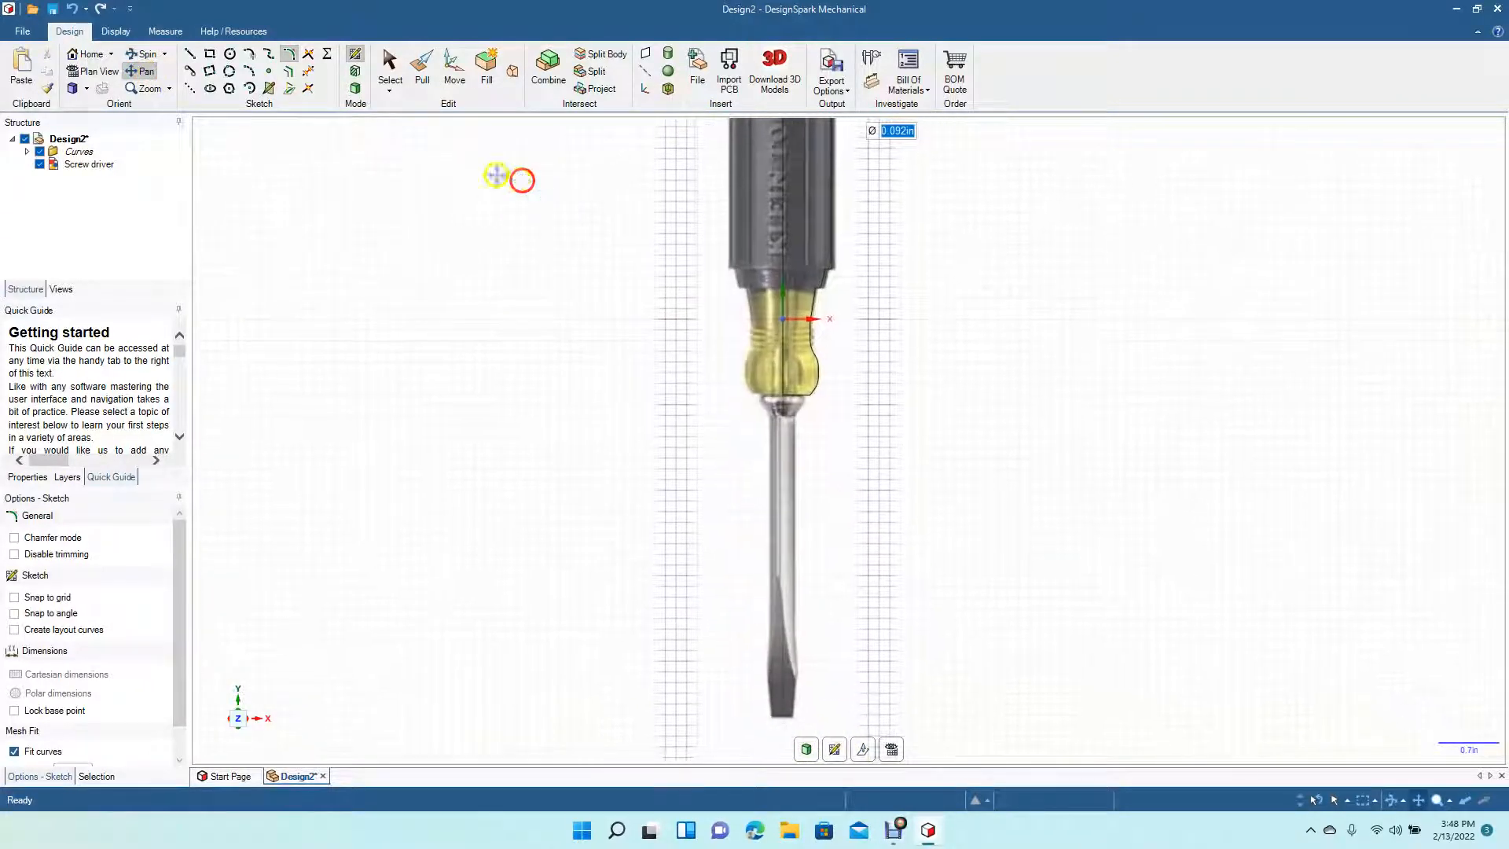
{"action": "left_click", "coordinate": [189, 53]}
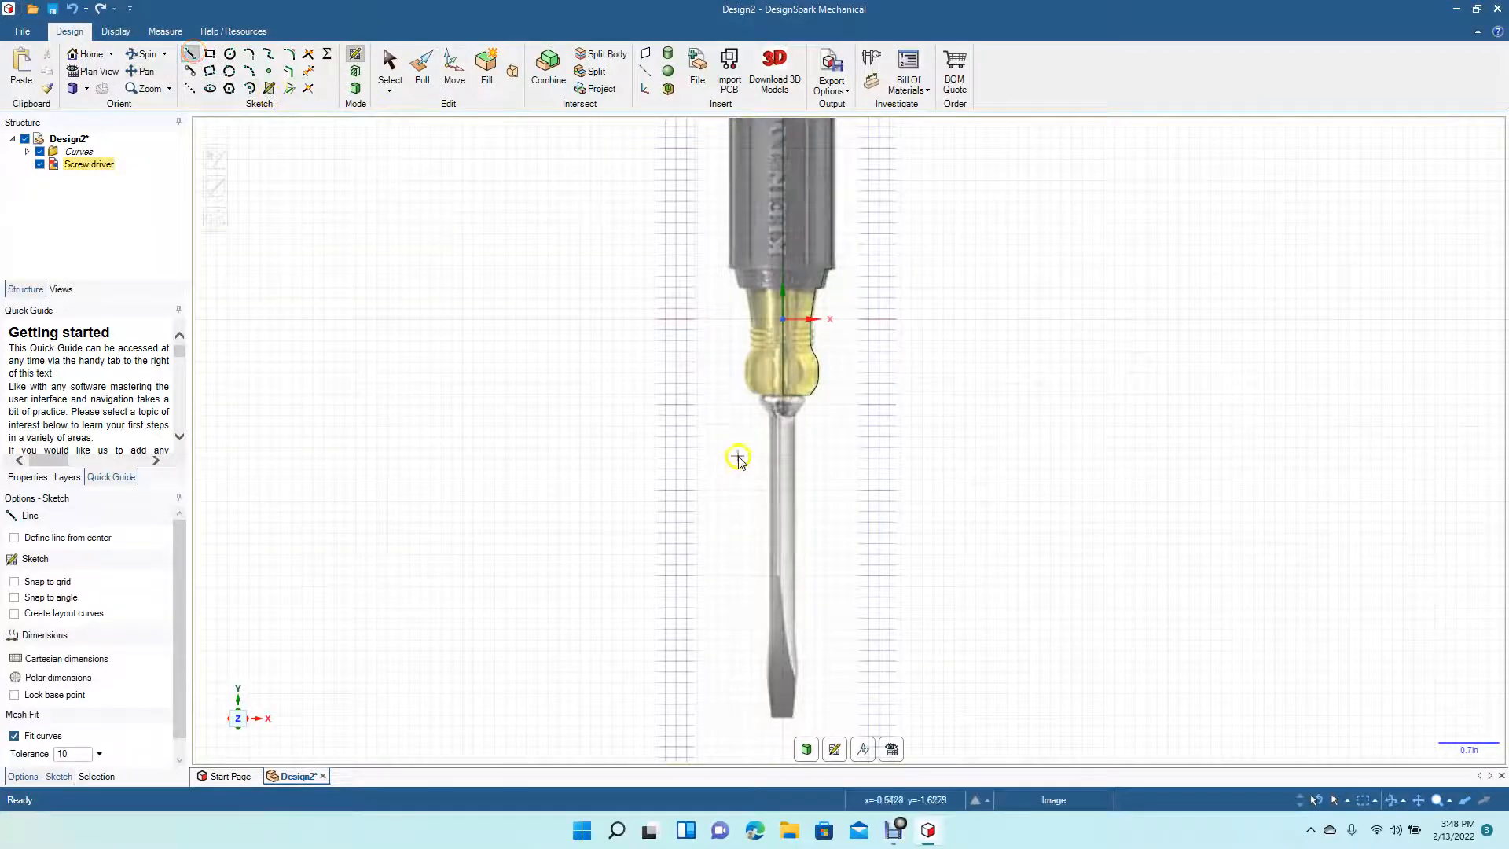
{"action": "left_click", "coordinate": [784, 396]}
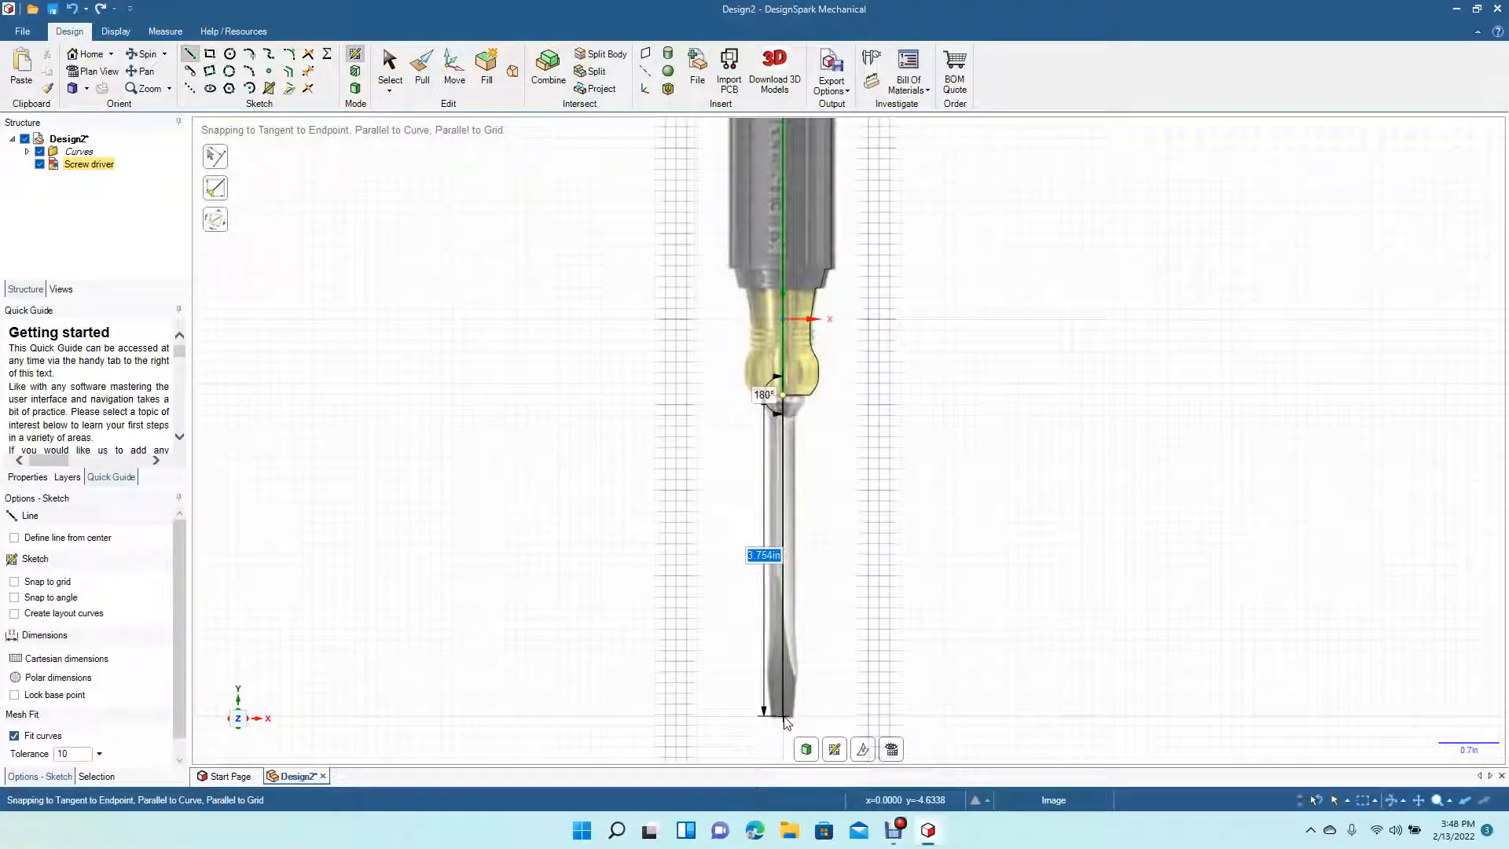
{"action": "left_click", "coordinate": [785, 717]}
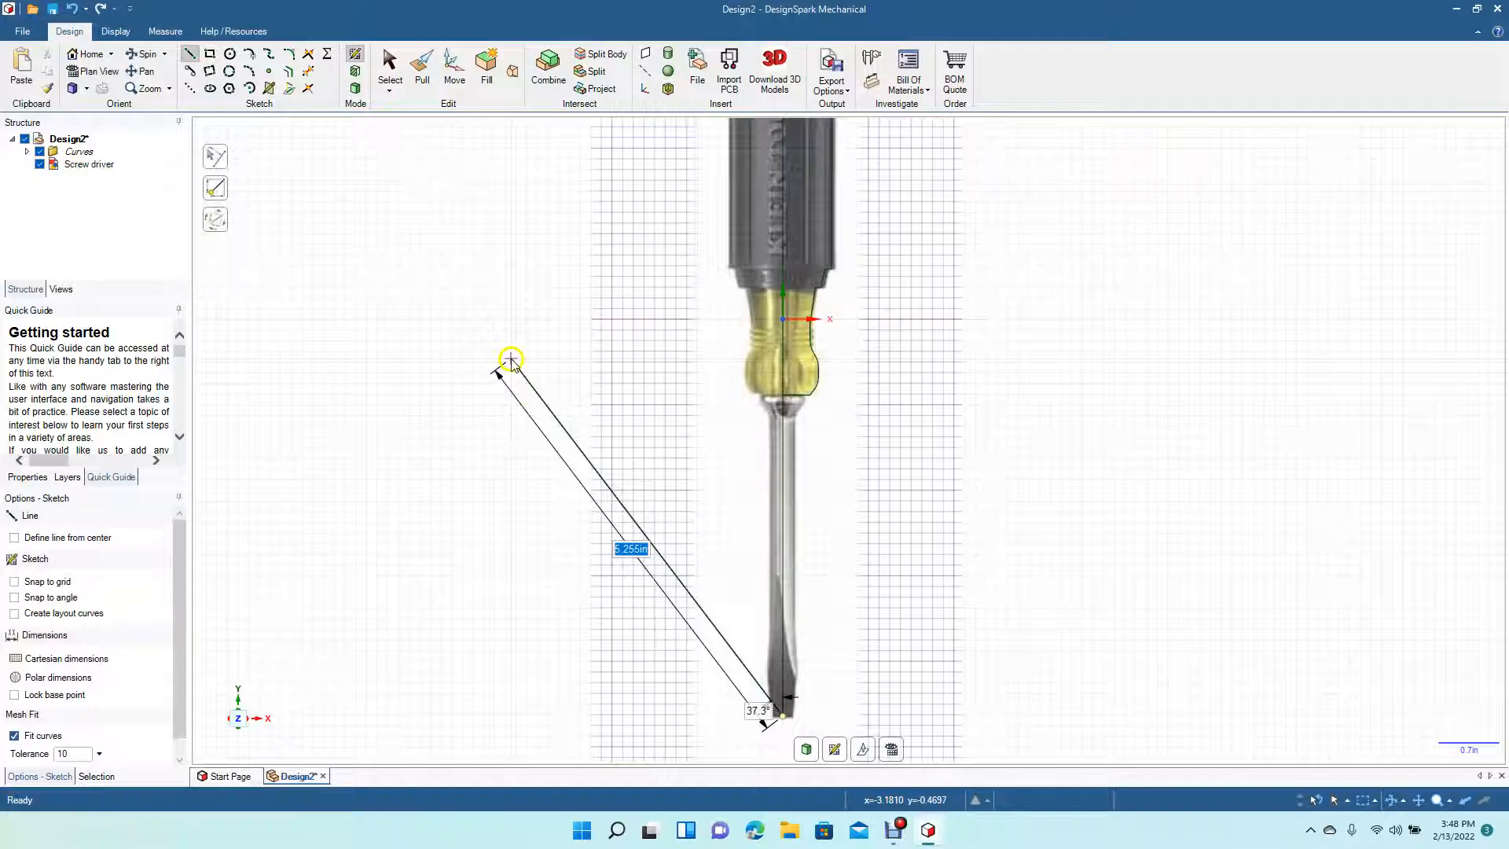
{"action": "left_click", "coordinate": [389, 79]}
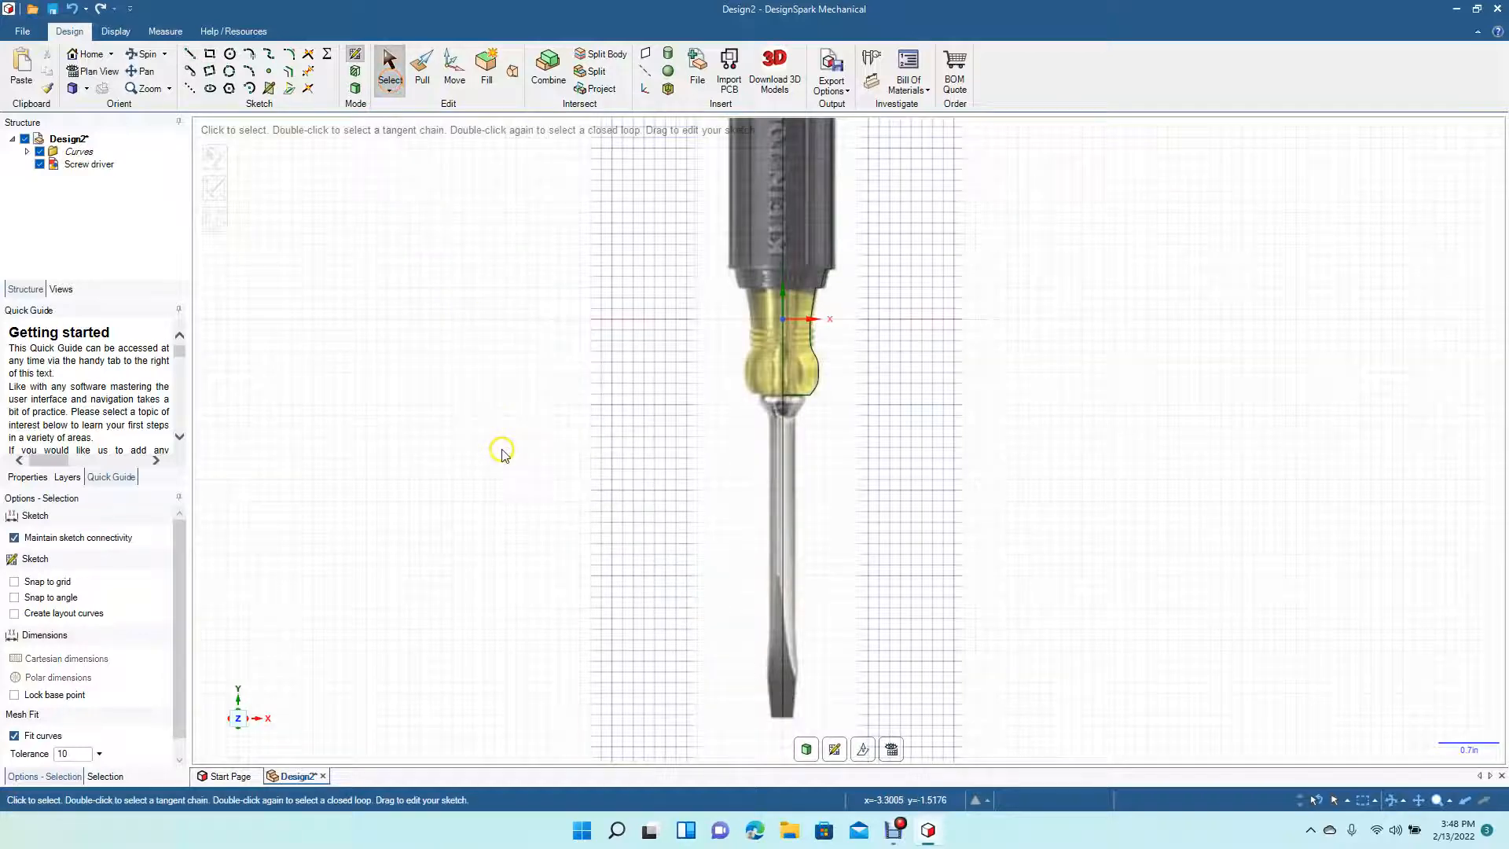
- Draw connected lines outlining the shaft: across the tip about 0.18 in, up the shaft edge about 3.5 in, then angled into the handle bulge
{"action": "key", "text": "l"}
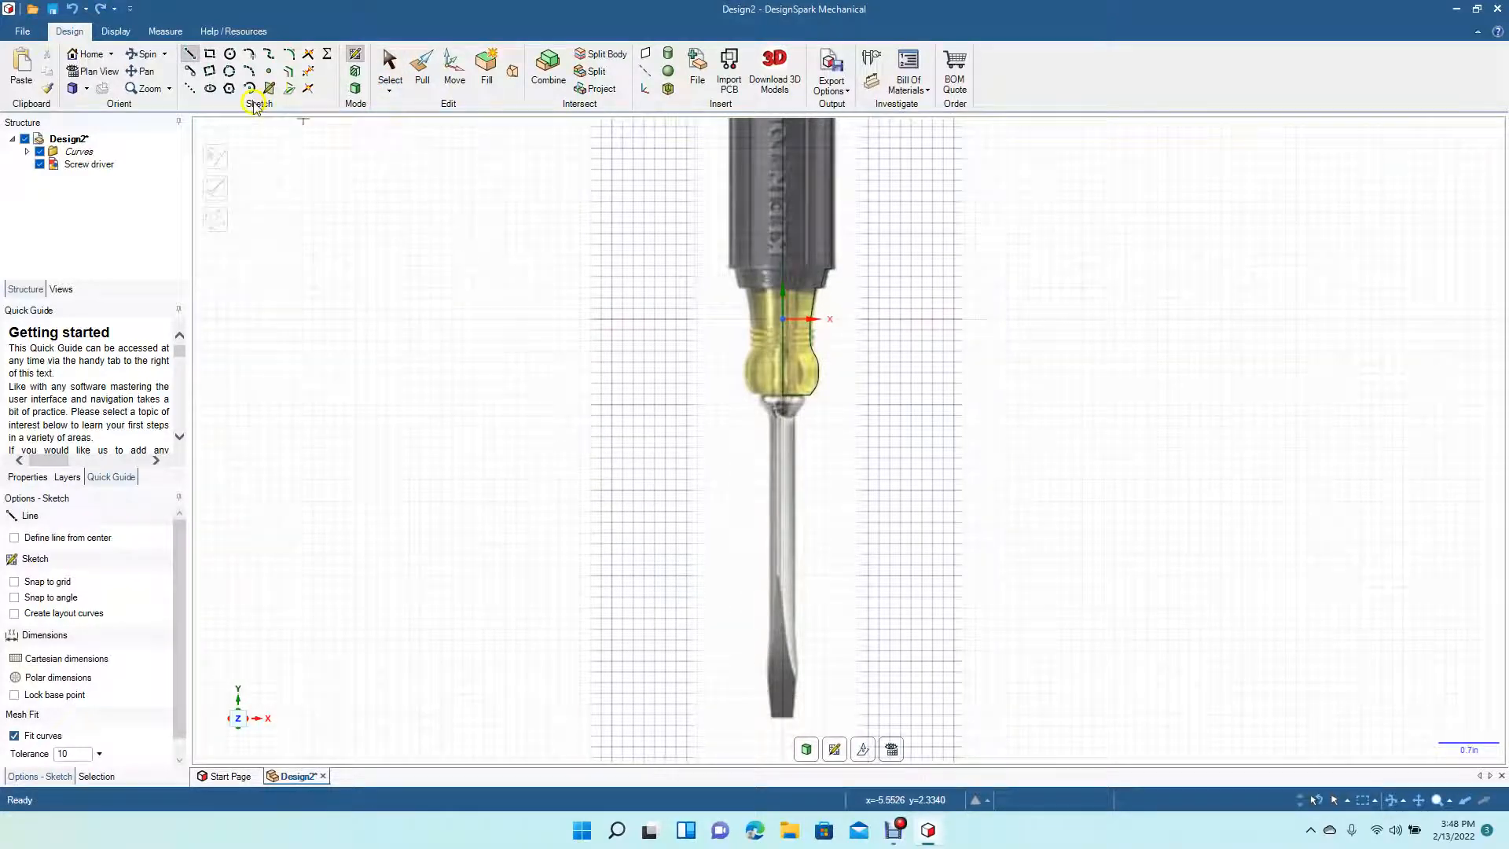
{"action": "left_click", "coordinate": [182, 59]}
{"action": "left_click", "coordinate": [778, 358]}
{"action": "left_click", "coordinate": [784, 397]}
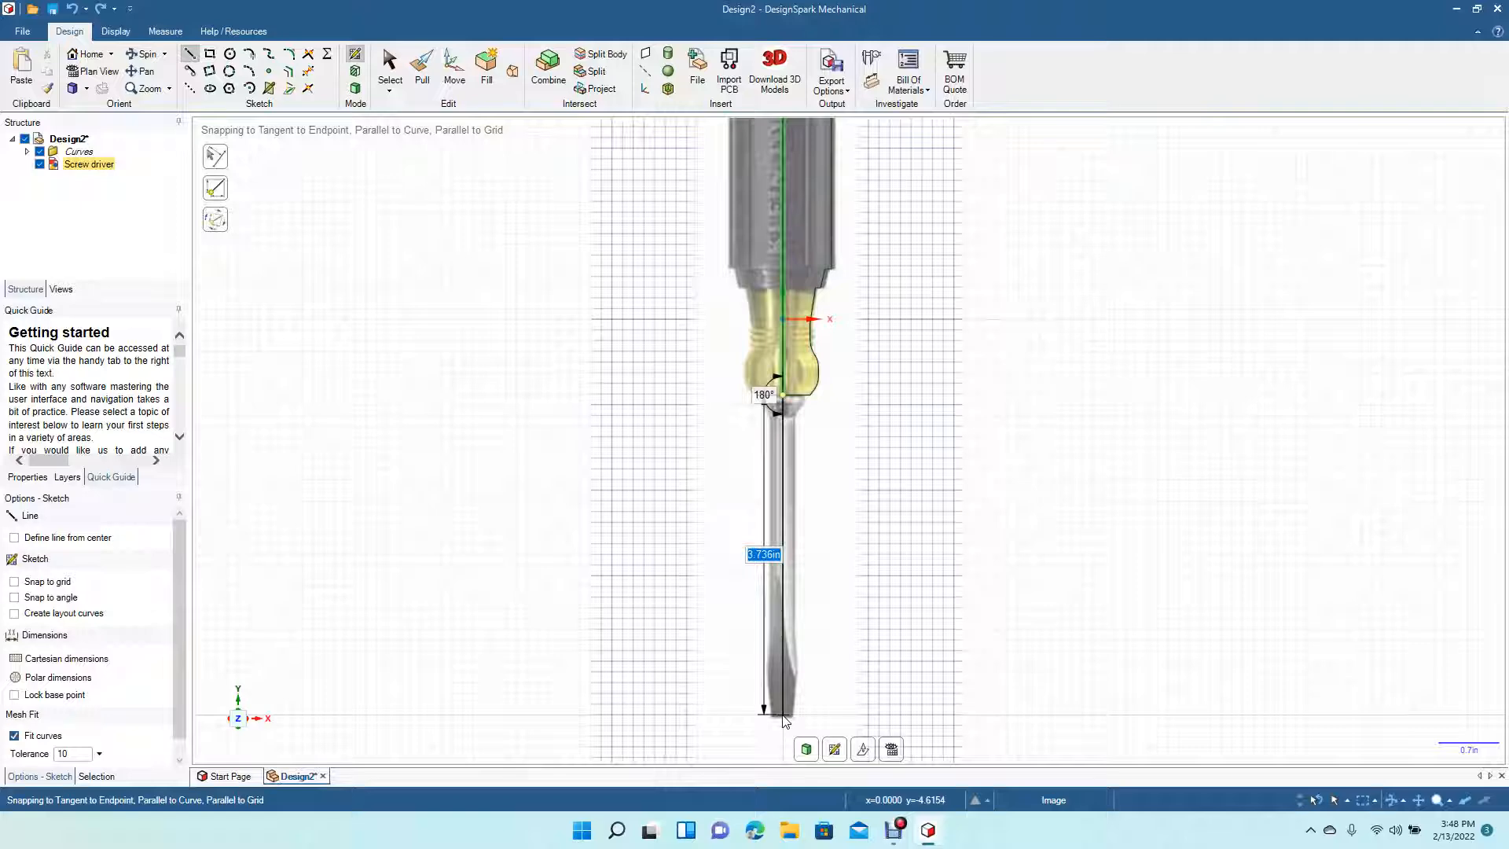
{"action": "left_click", "coordinate": [783, 716]}
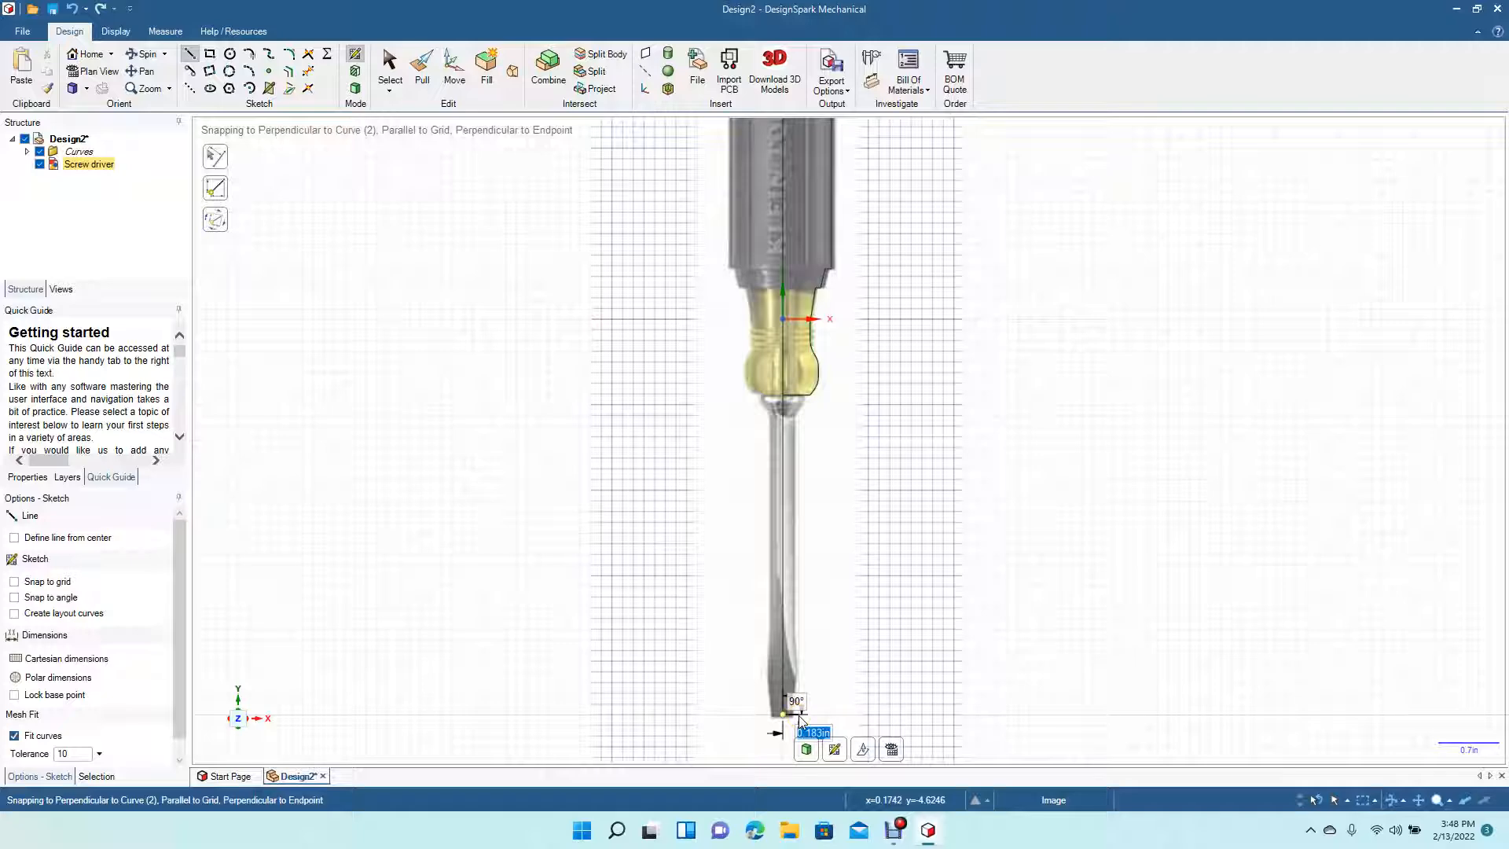
{"action": "left_click", "coordinate": [798, 715]}
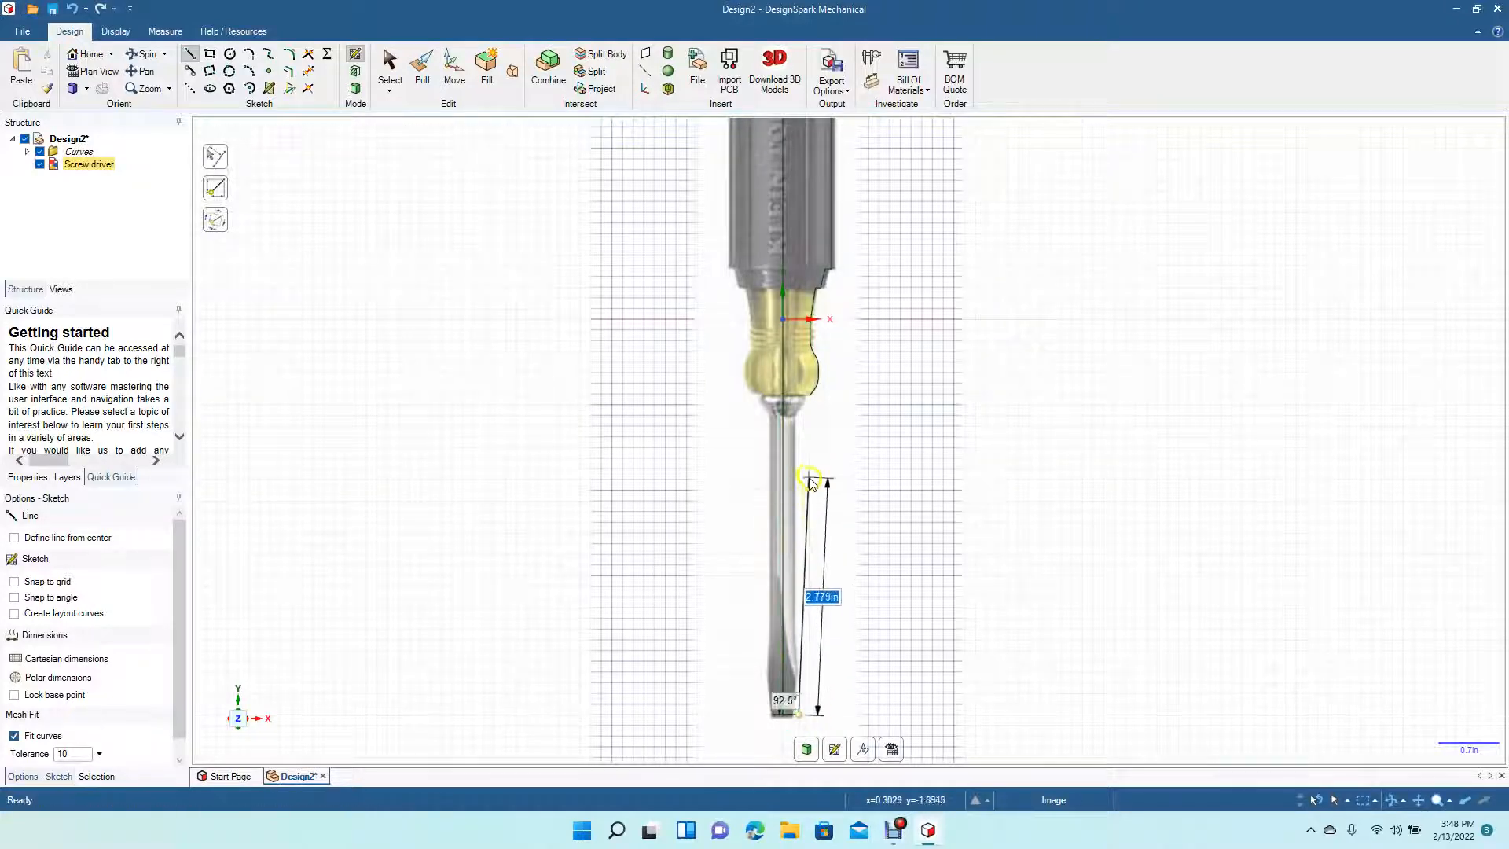
{"action": "left_click", "coordinate": [796, 417]}
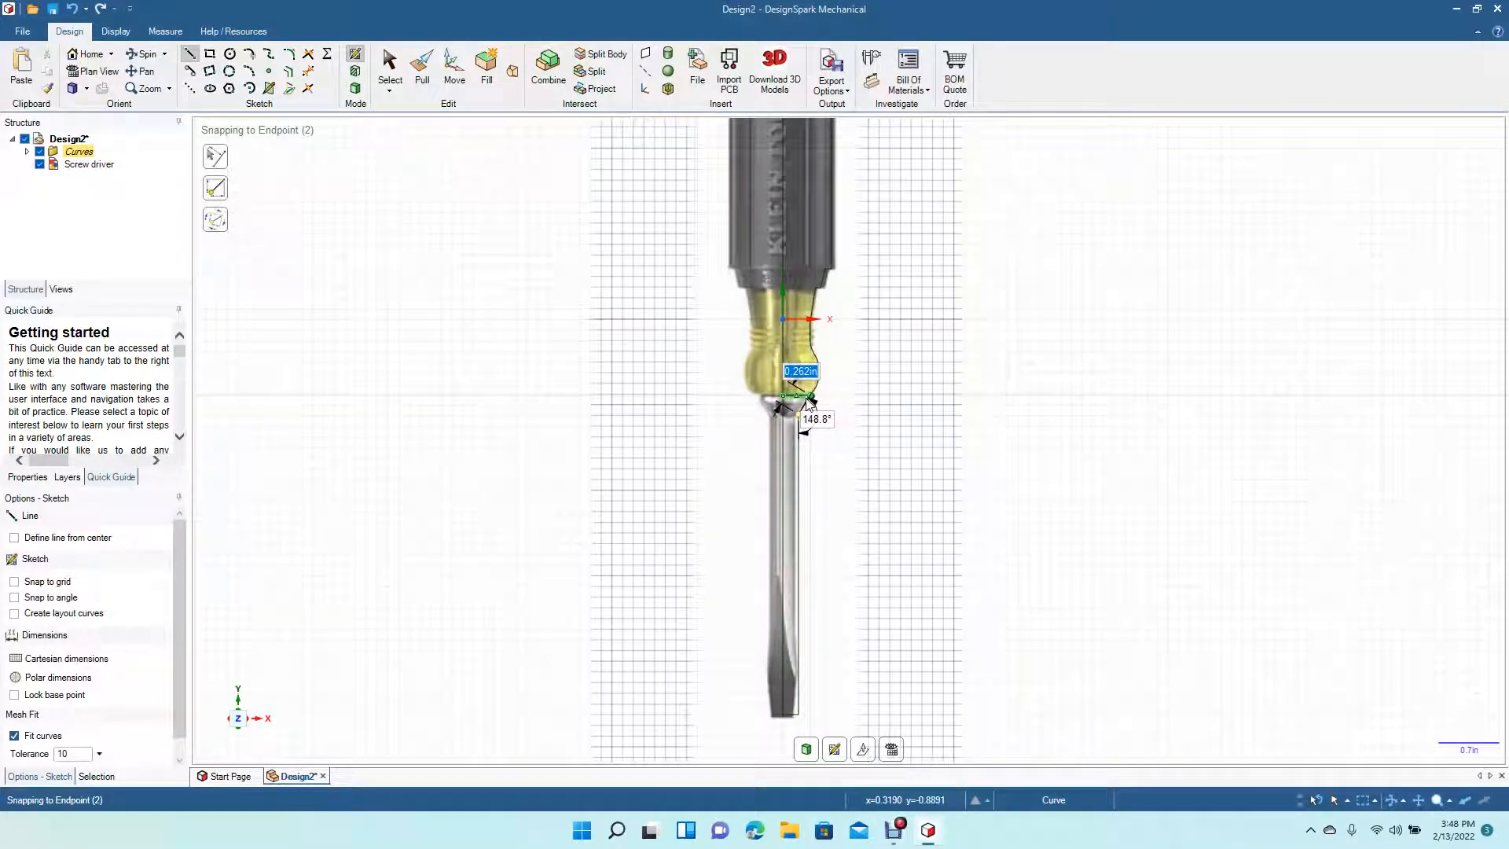
{"action": "left_click", "coordinate": [801, 401]}
{"action": "scroll", "coordinate": [802, 402], "scroll_direction": "up", "scroll_amount": 5}
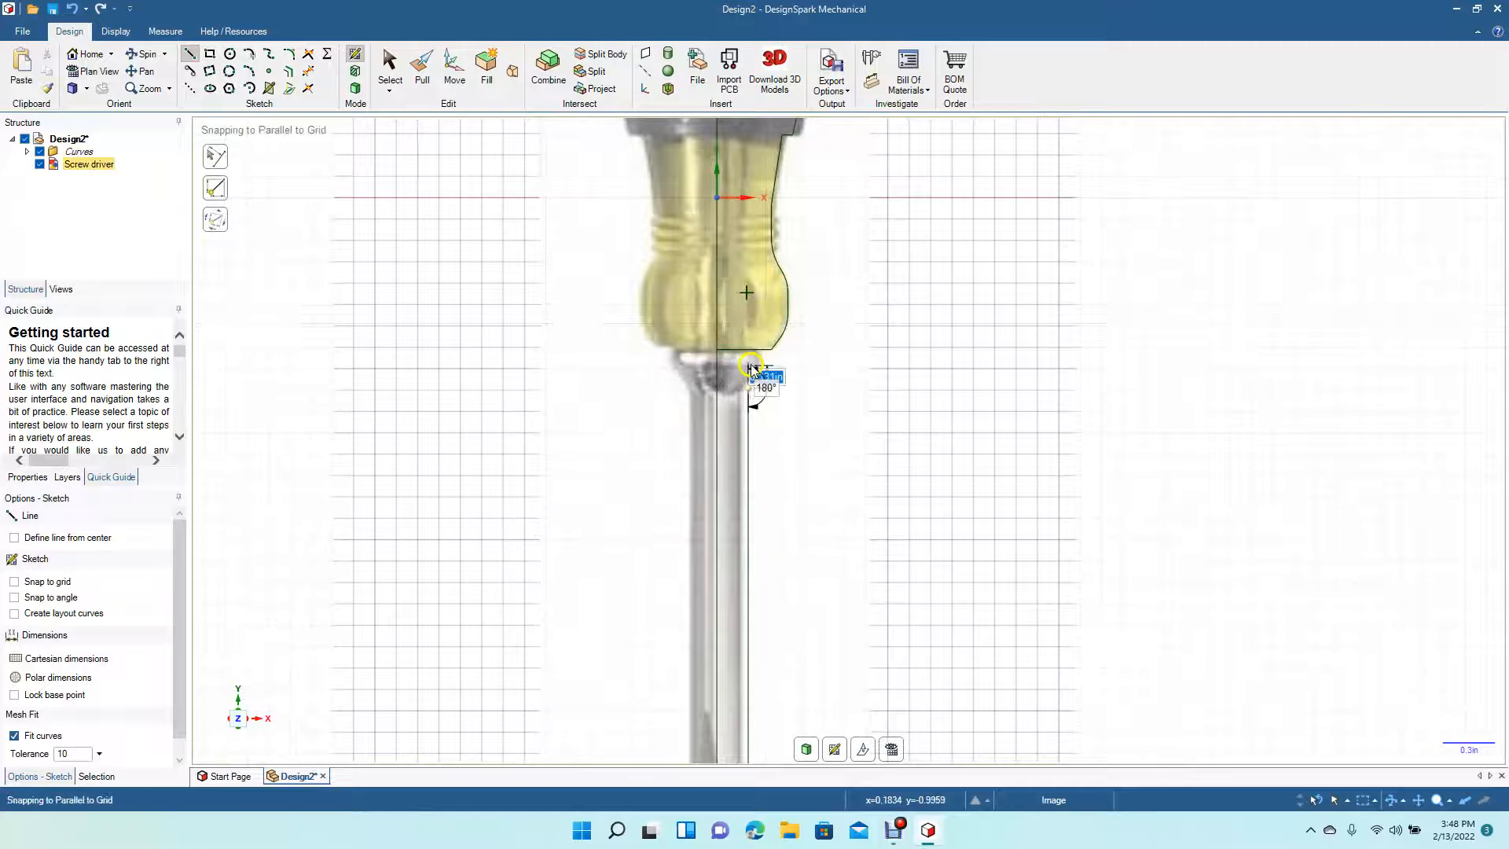
{"action": "left_click", "coordinate": [773, 308]}
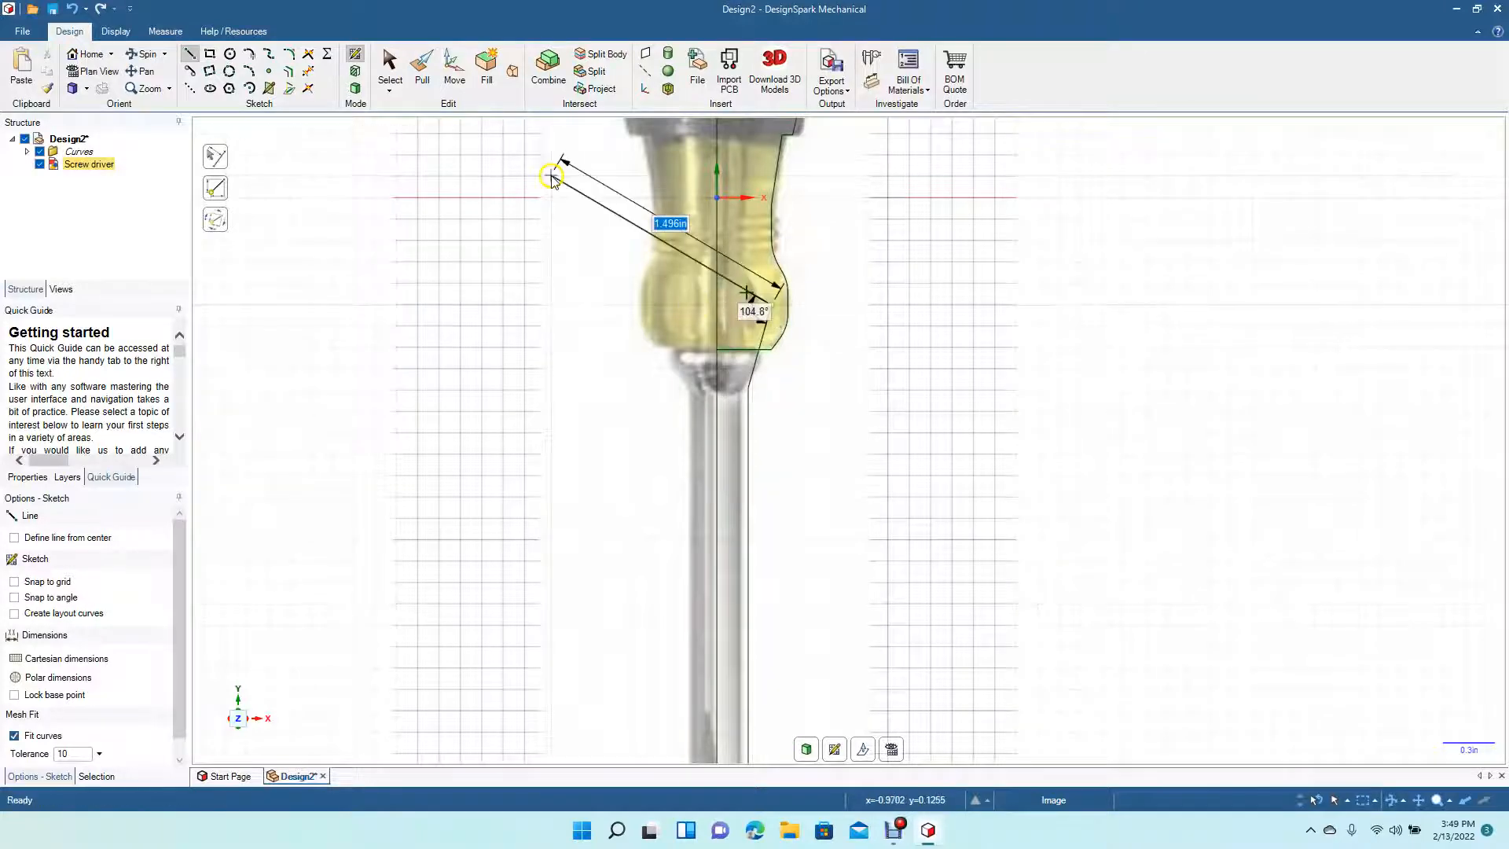
{"action": "left_click", "coordinate": [388, 72]}
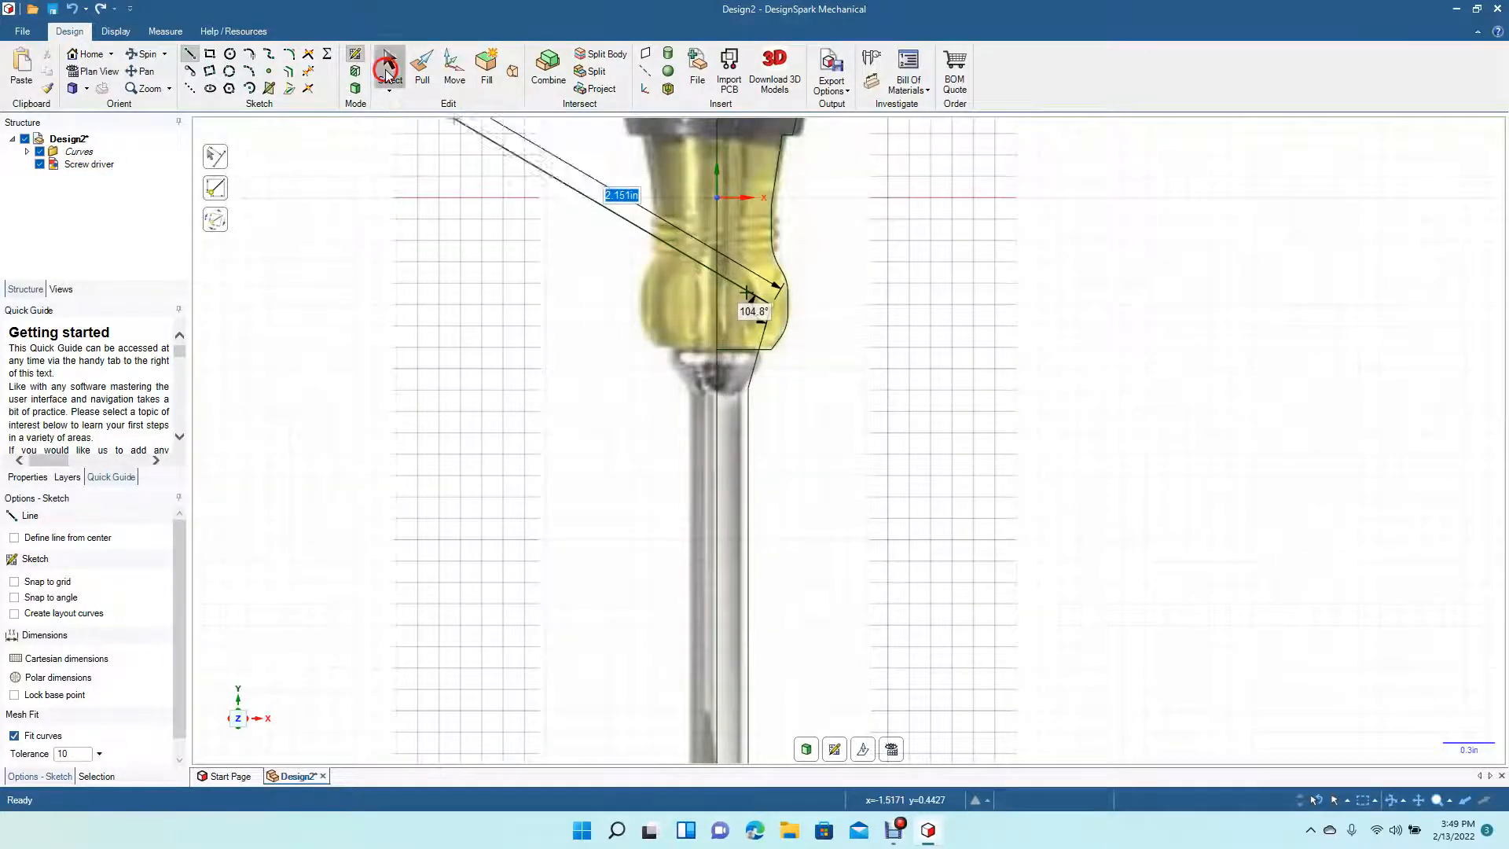
- Trim the leftover line segment inside the handle bulge
{"action": "left_click", "coordinate": [310, 72]}
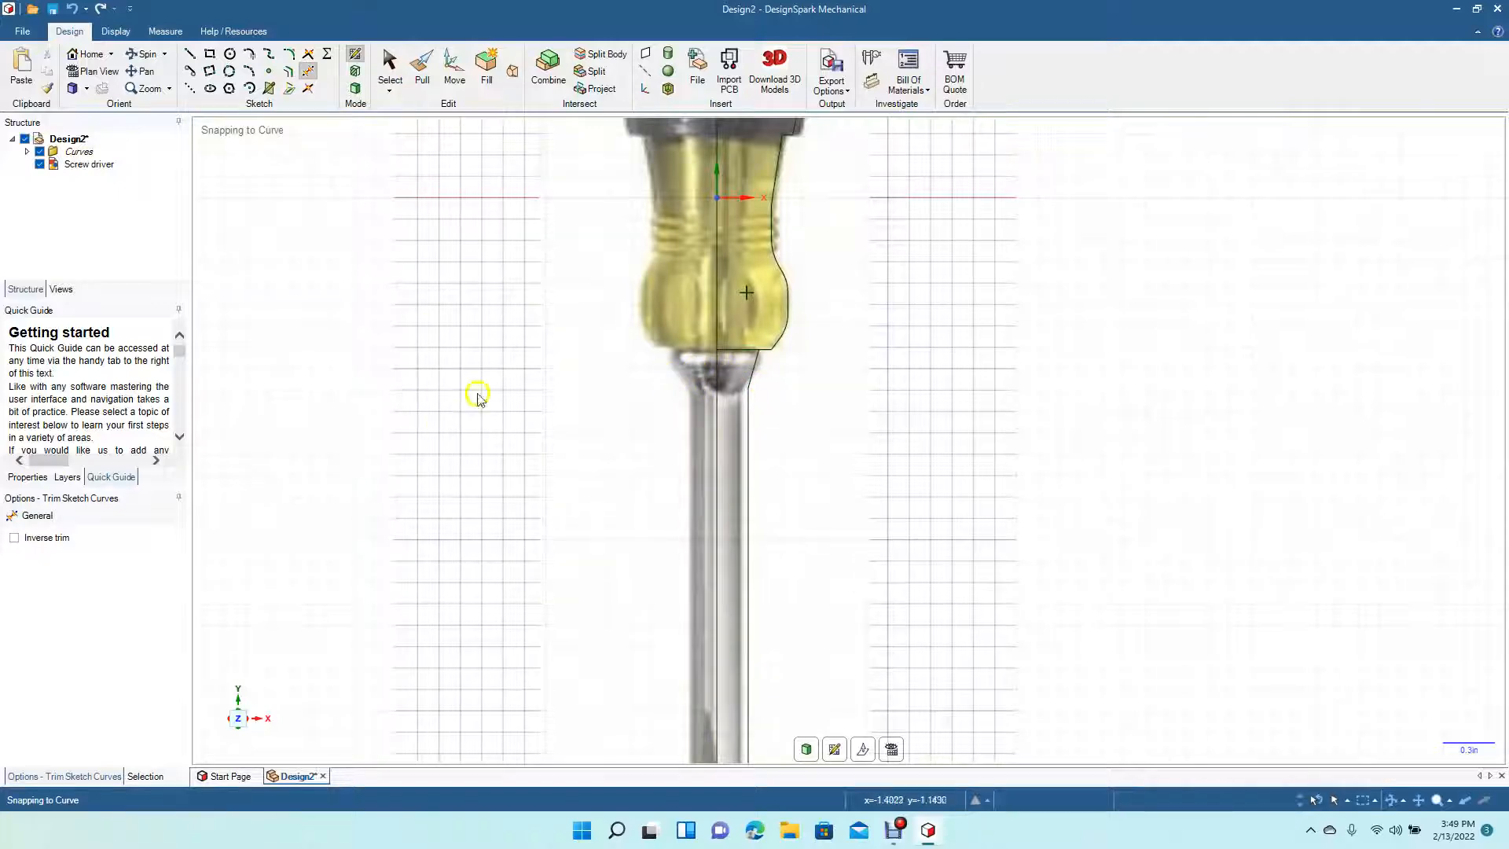
{"action": "left_click", "coordinate": [389, 64]}
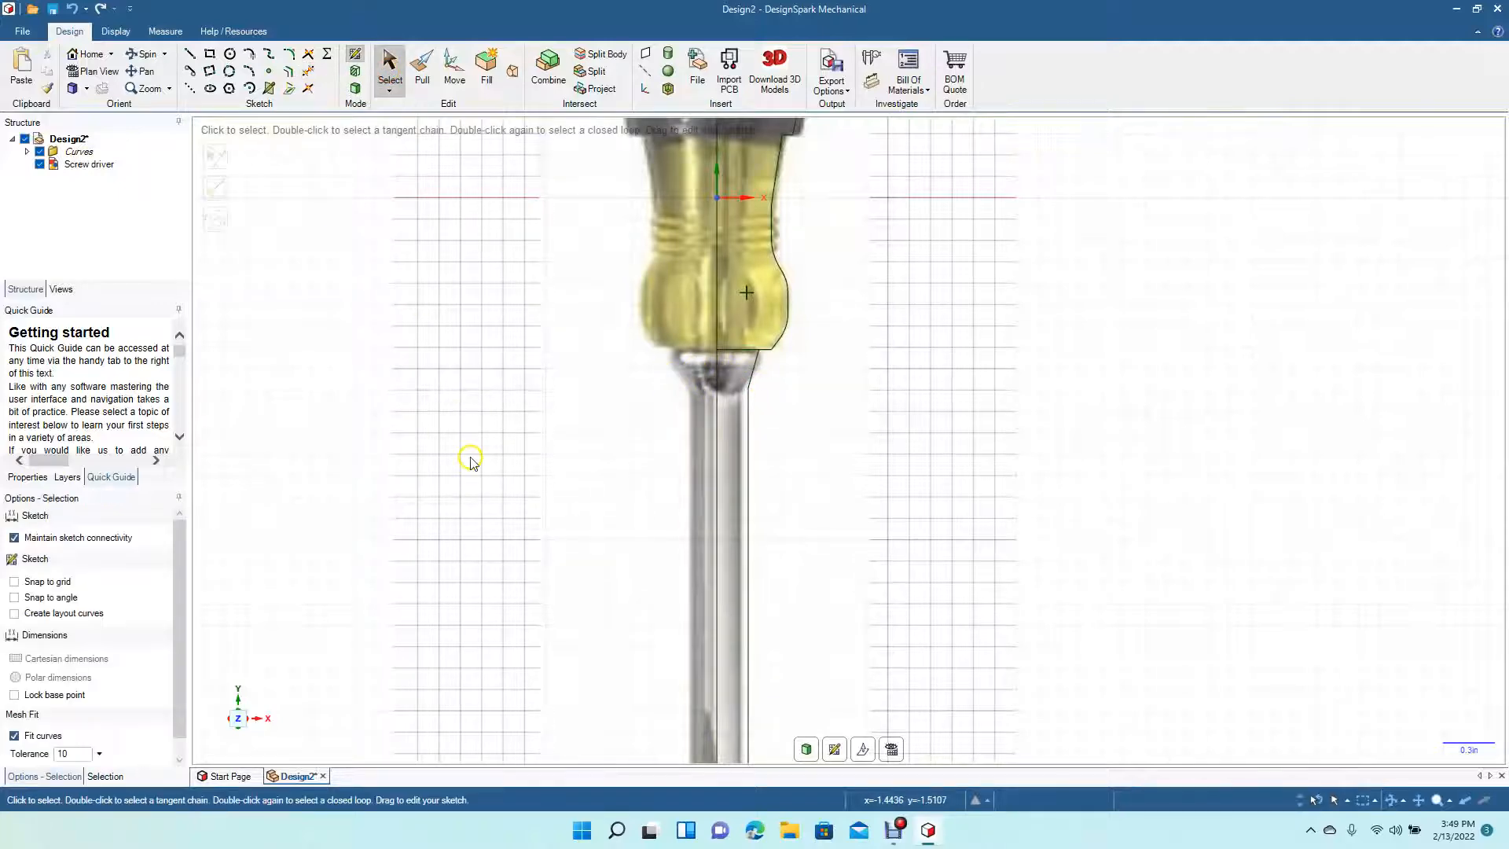
- Move the reference image 2.340 in to the left, clear of the sketch
{"action": "scroll", "coordinate": [471, 462], "scroll_direction": "down", "scroll_amount": 4}
{"action": "left_click", "coordinate": [723, 431]}
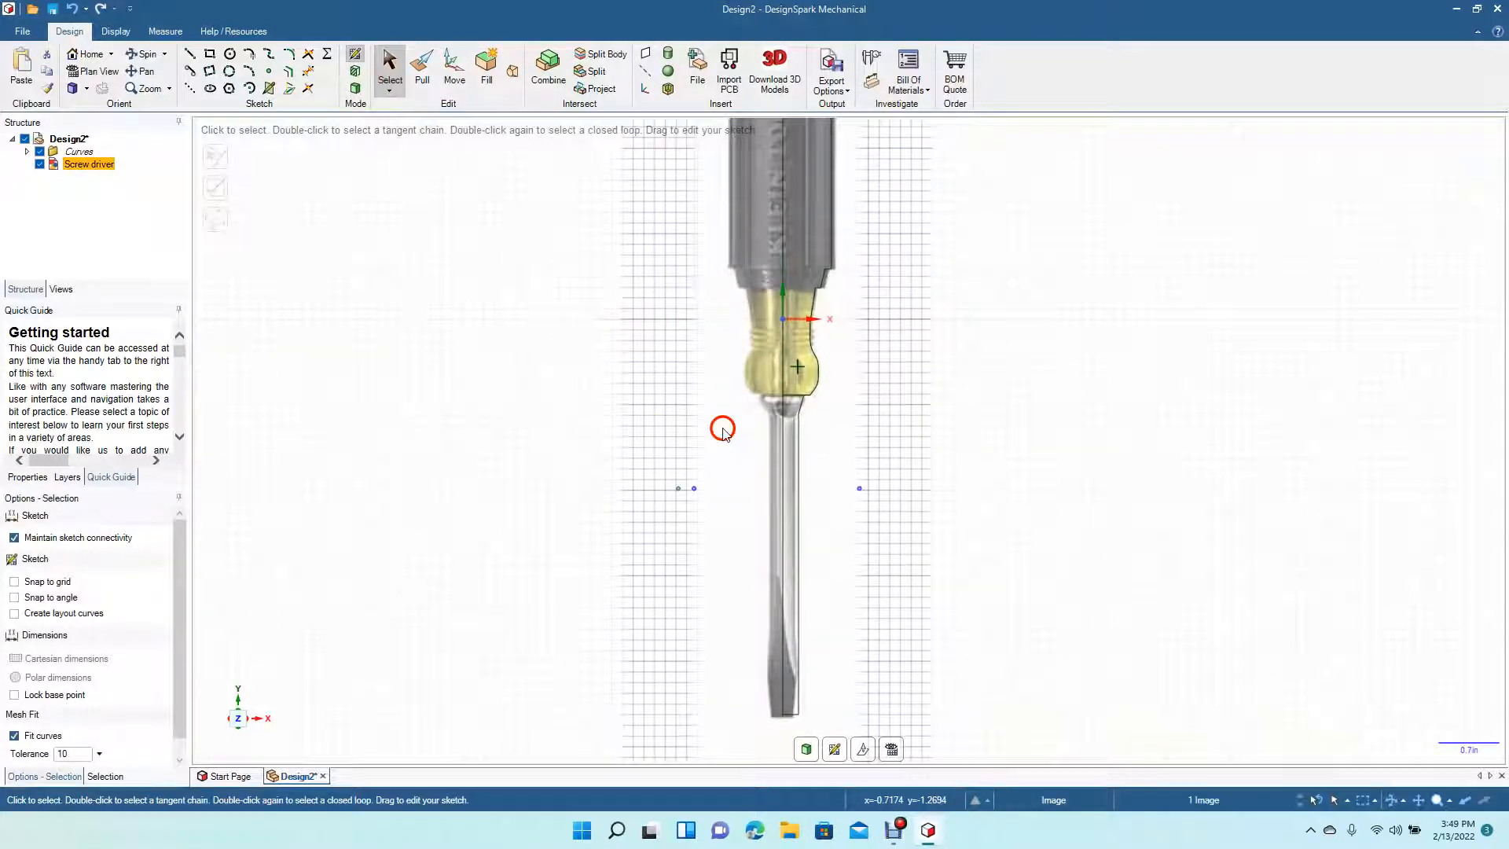
{"action": "left_click", "coordinate": [455, 69]}
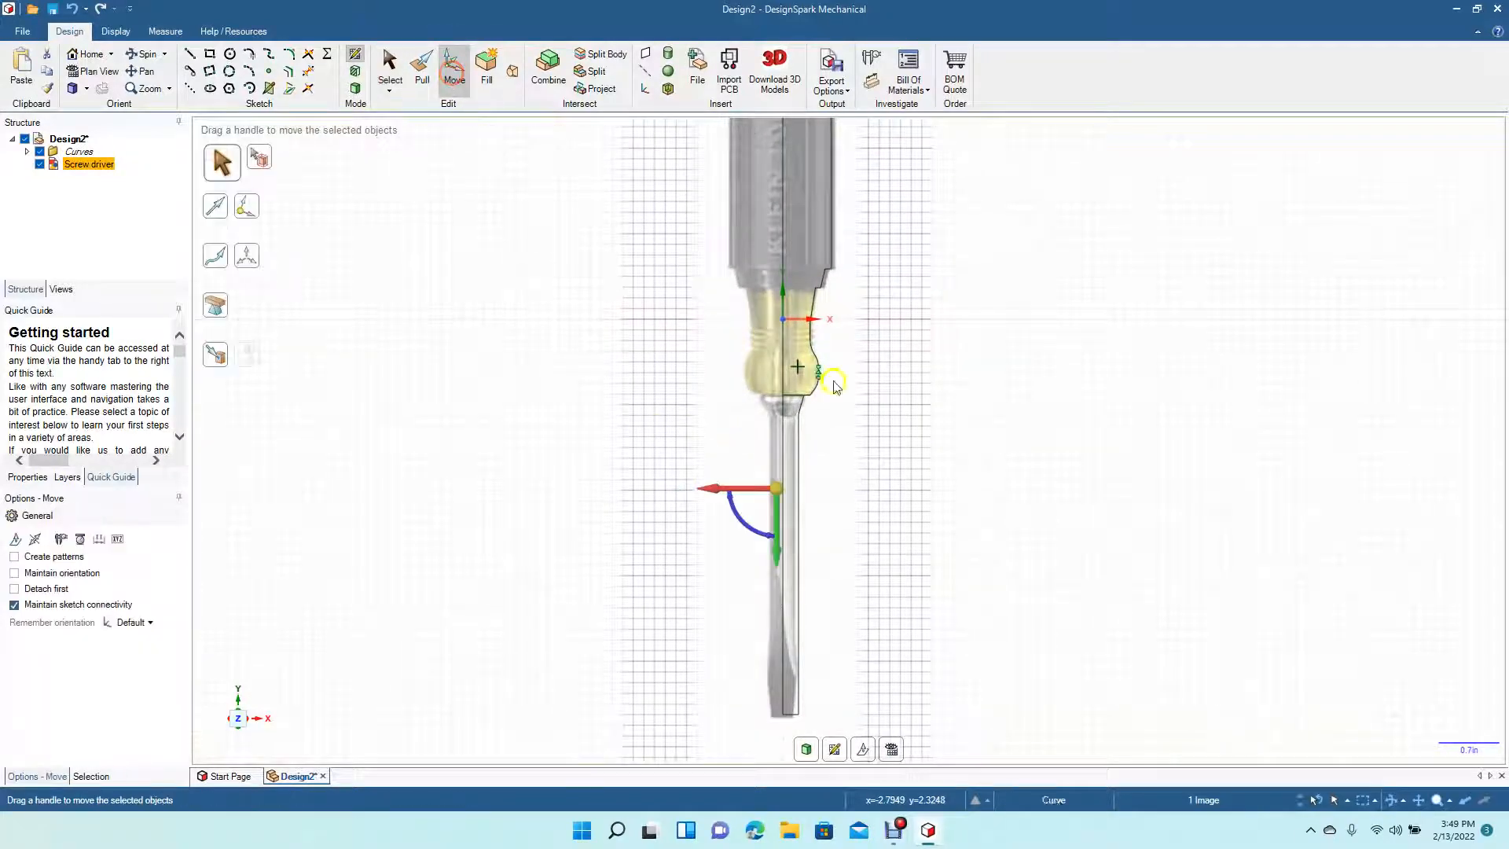
{"action": "left_click_drag", "start_coordinate": [708, 488], "coordinate": [515, 495]}
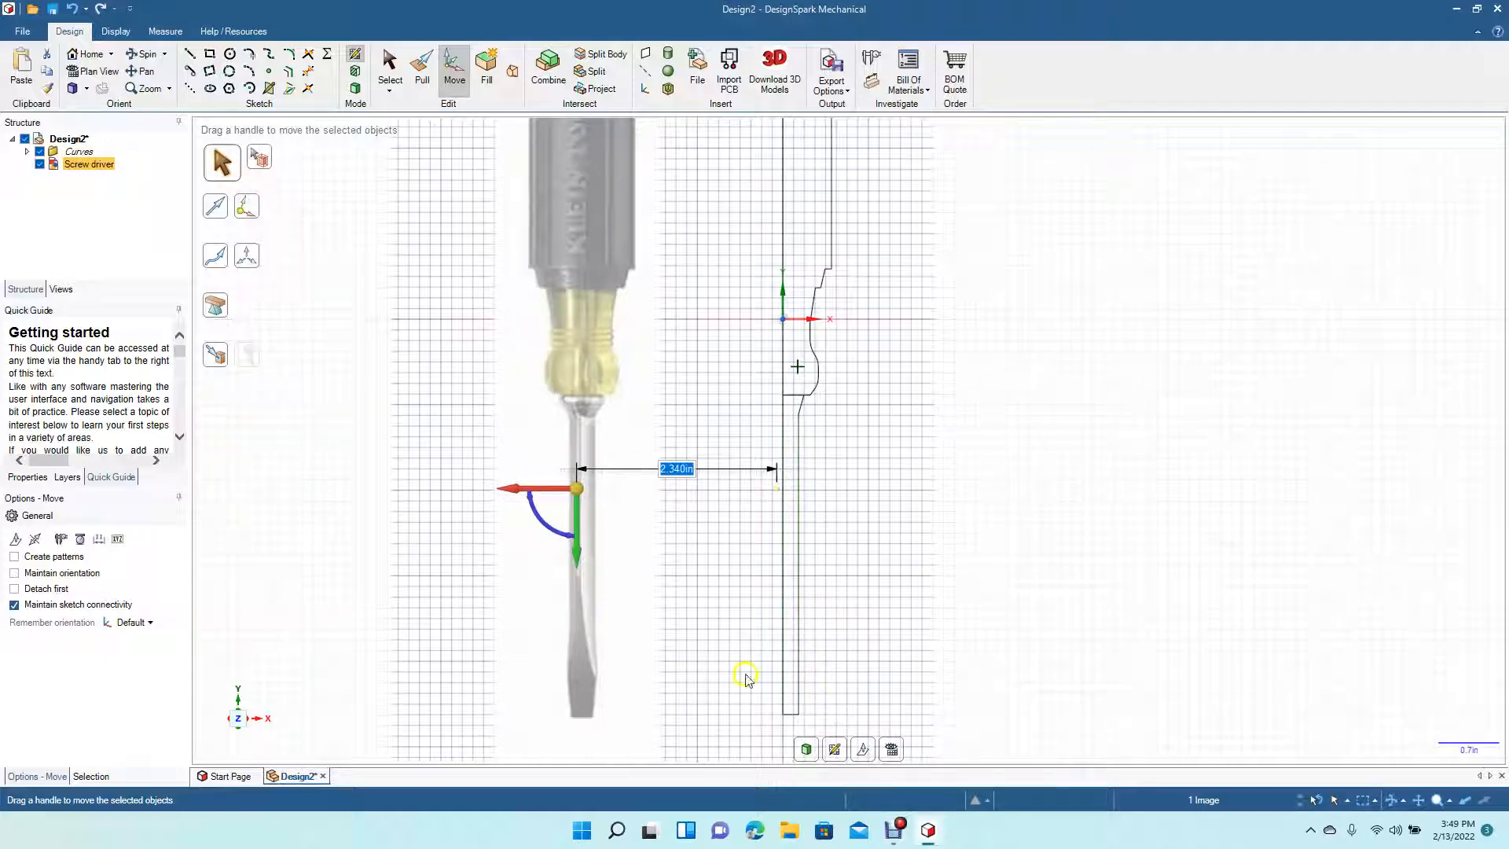
- Sketch the blade's flared tip: a line about 0.13 in out from the shaft's bottom, up about 0.66 in, and angled back to the shaft edge
{"action": "scroll", "coordinate": [796, 716], "scroll_direction": "up", "scroll_amount": 3}
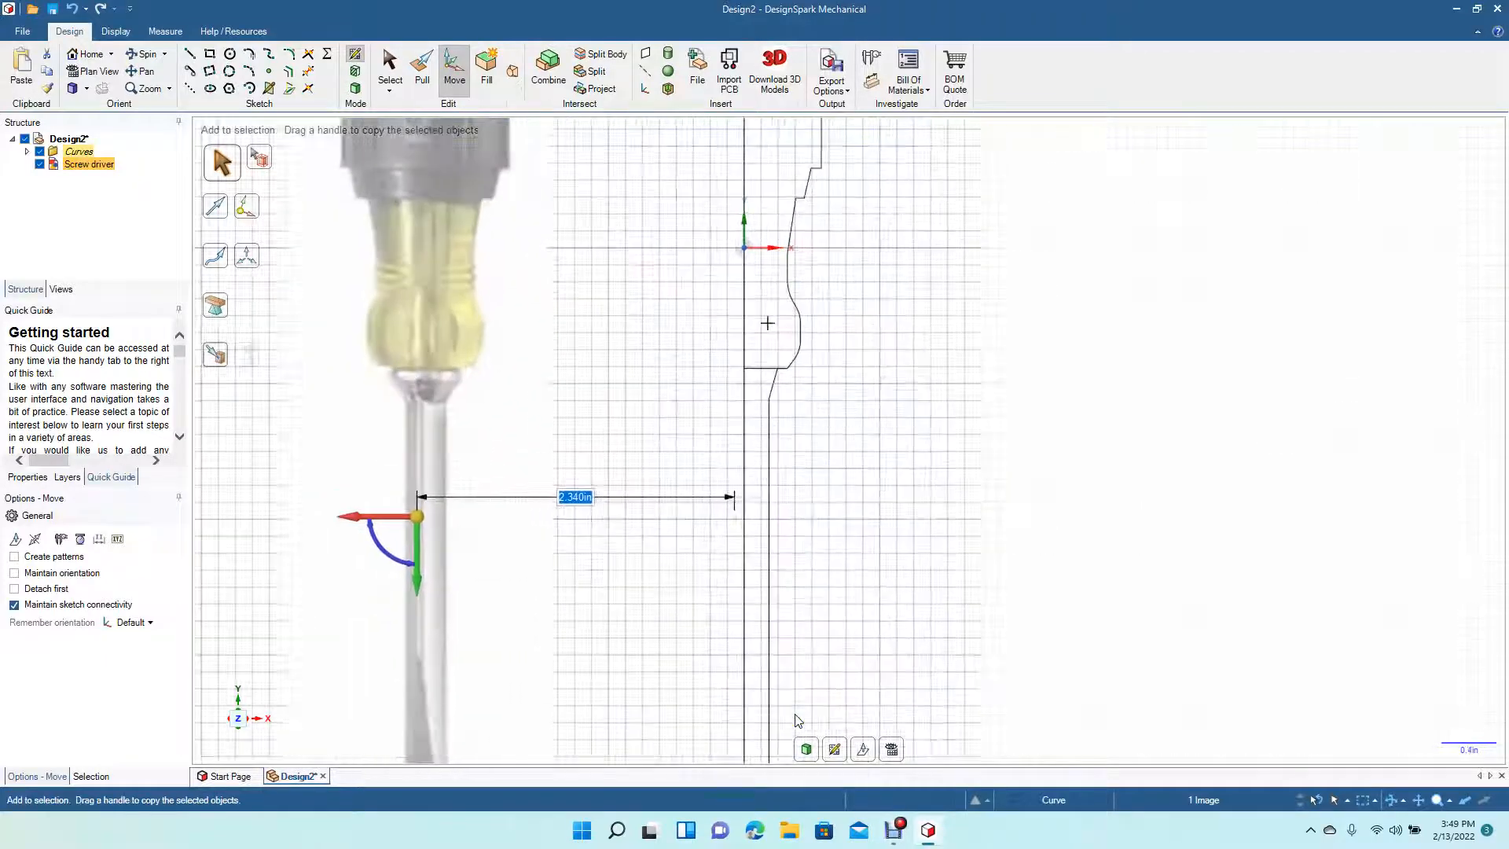
{"action": "left_click", "coordinate": [143, 71]}
{"action": "left_click_drag", "start_coordinate": [544, 599], "coordinate": [569, 317]}
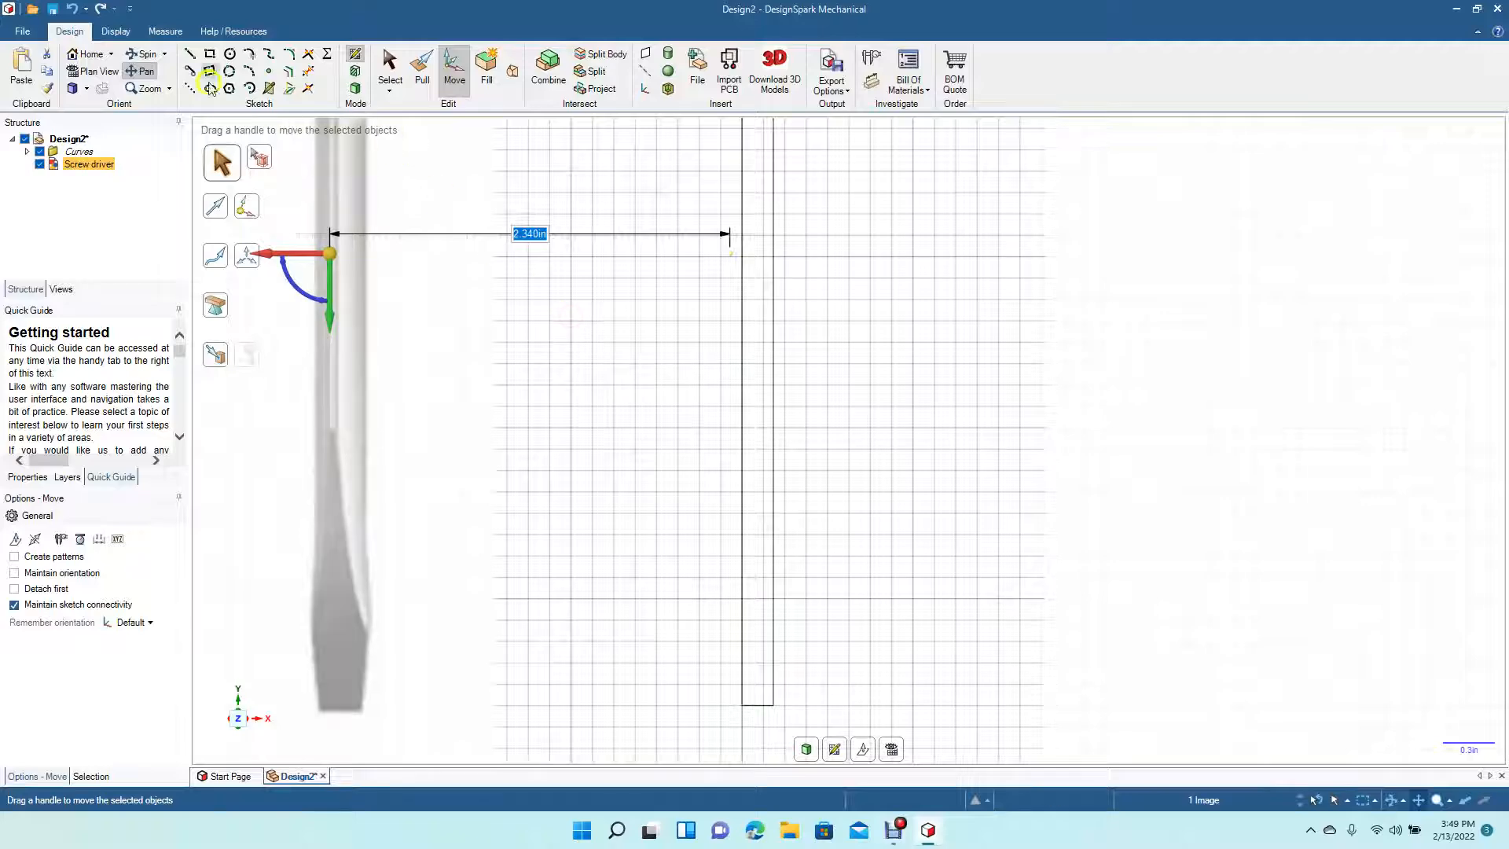
{"action": "left_click", "coordinate": [189, 53]}
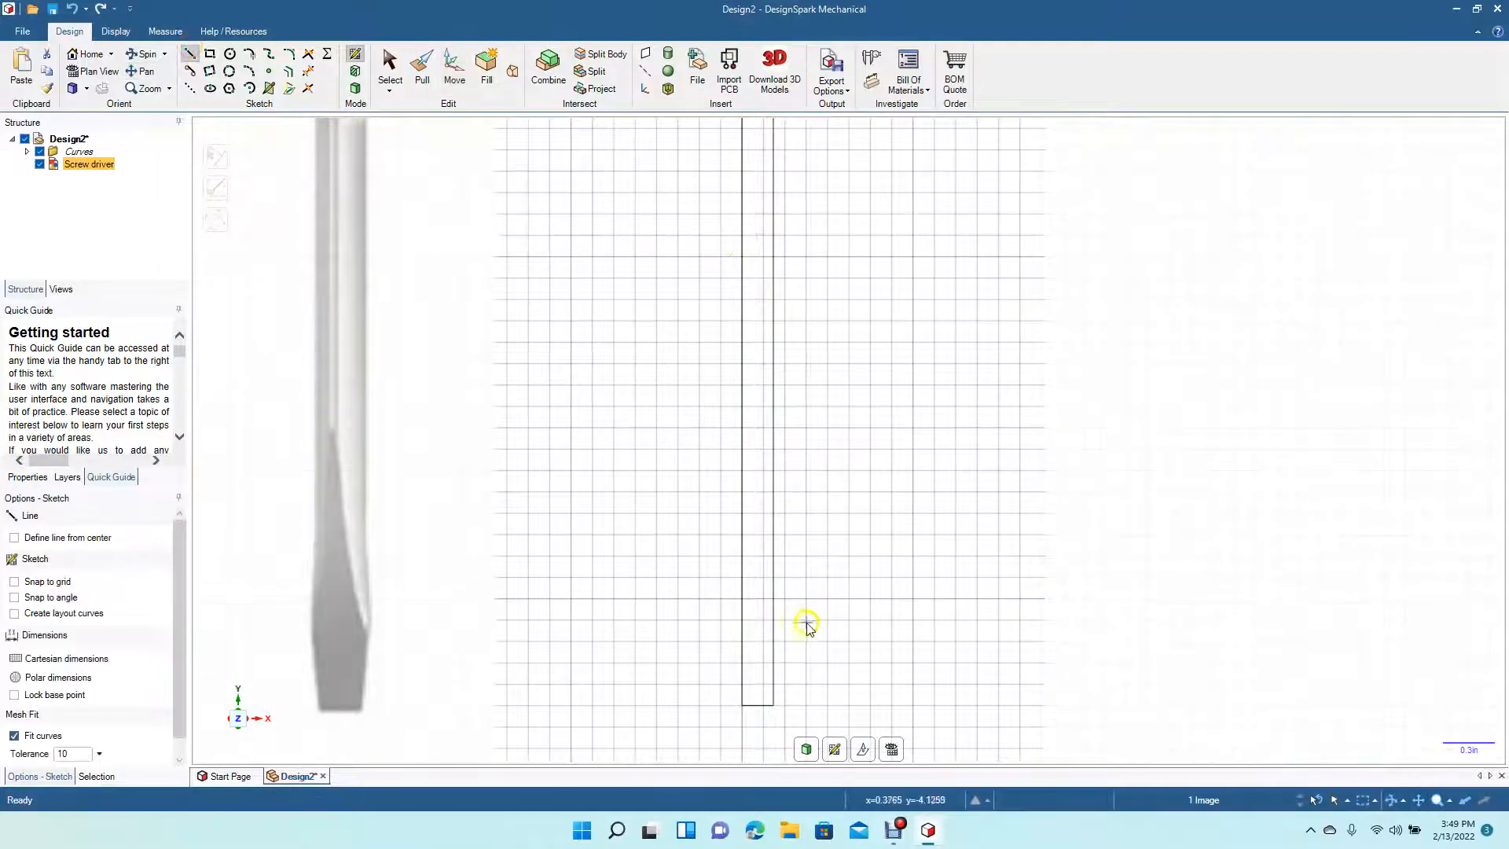
{"action": "left_click", "coordinate": [774, 705]}
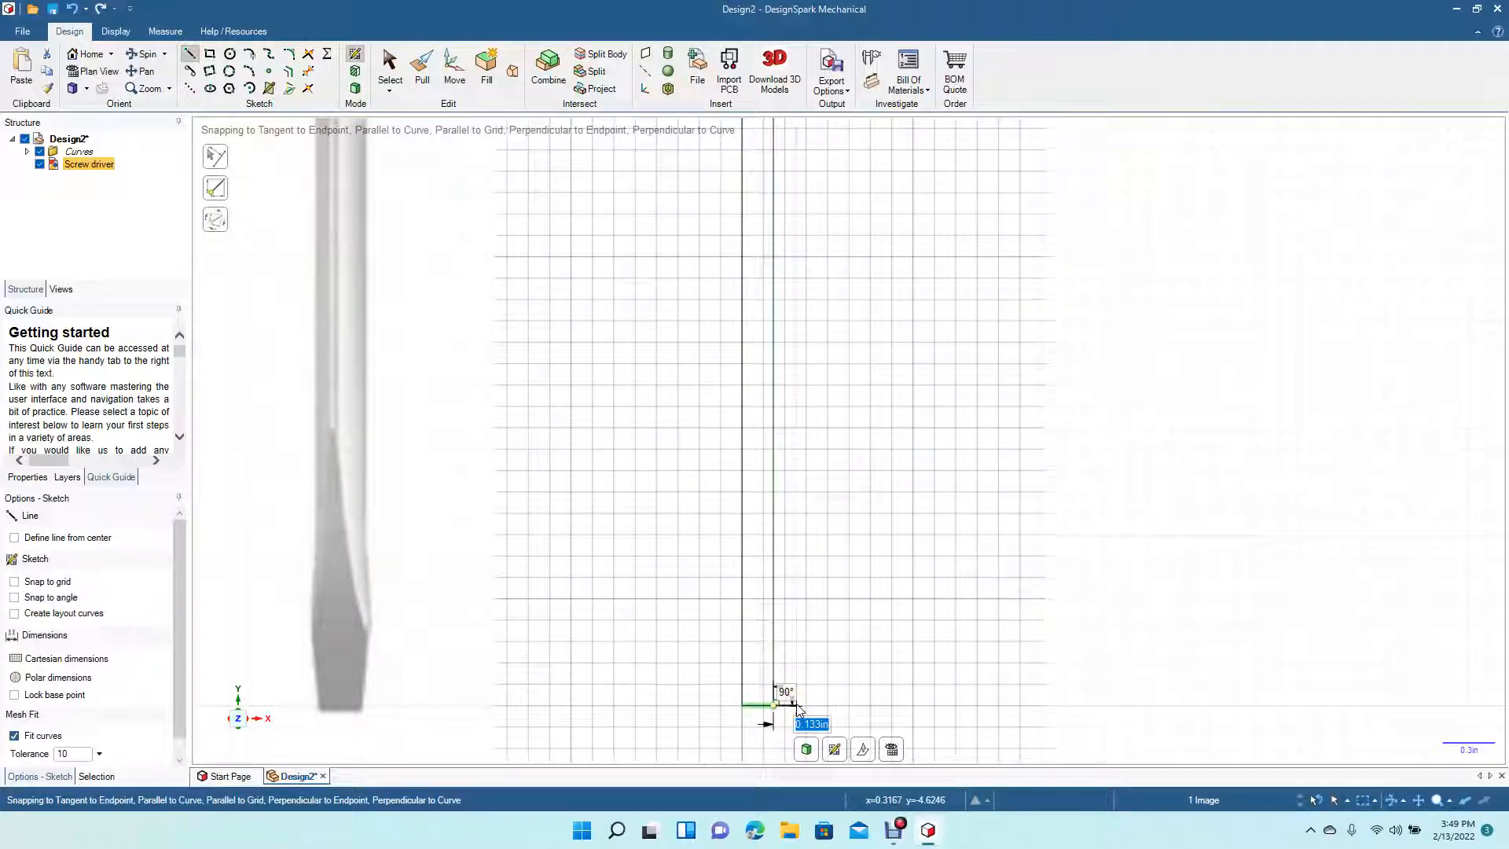
{"action": "left_click", "coordinate": [796, 705]}
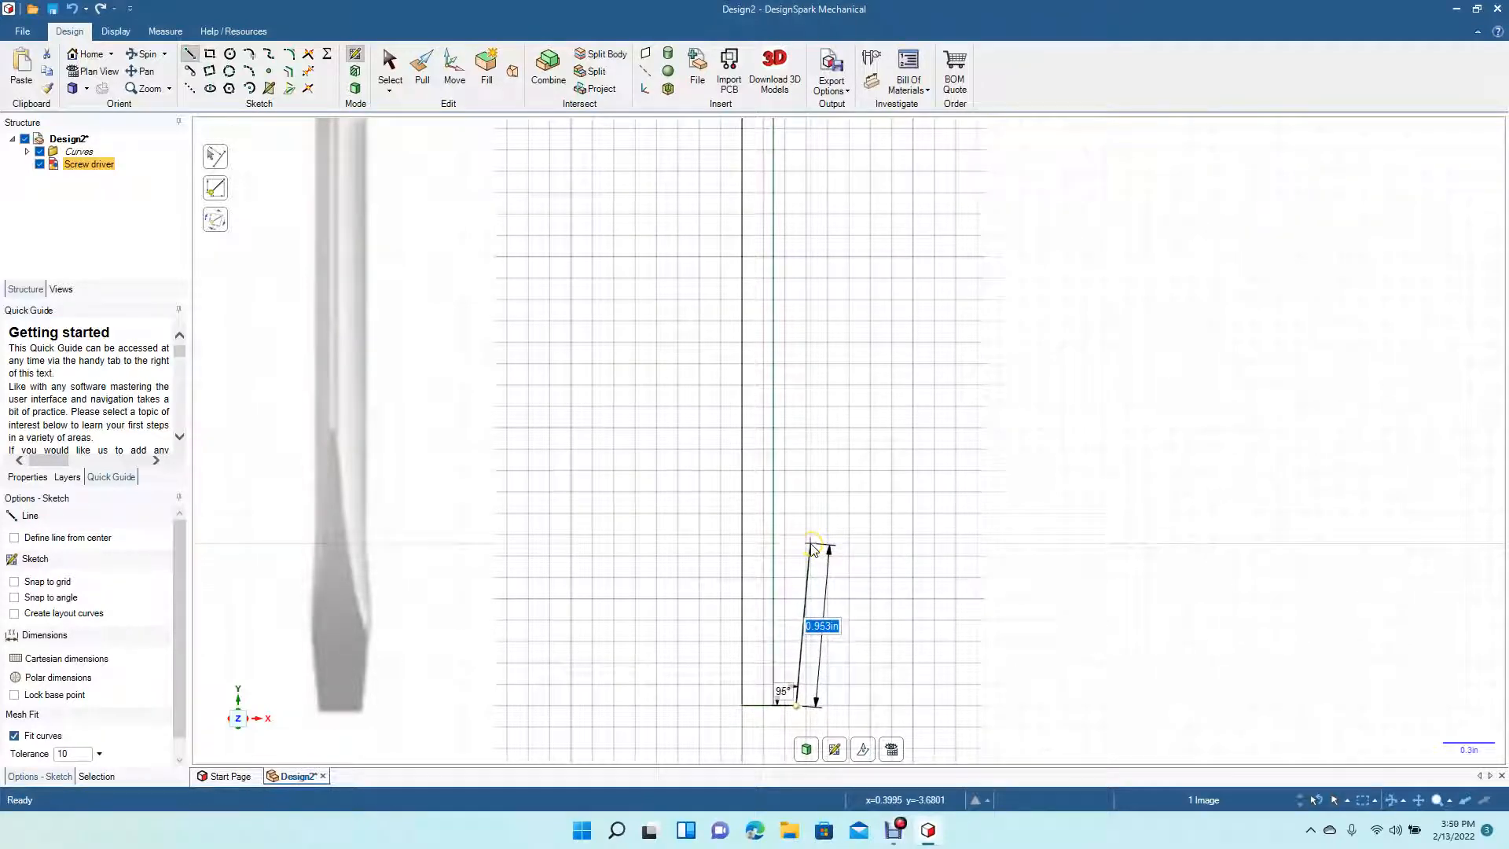
{"action": "left_click", "coordinate": [808, 595]}
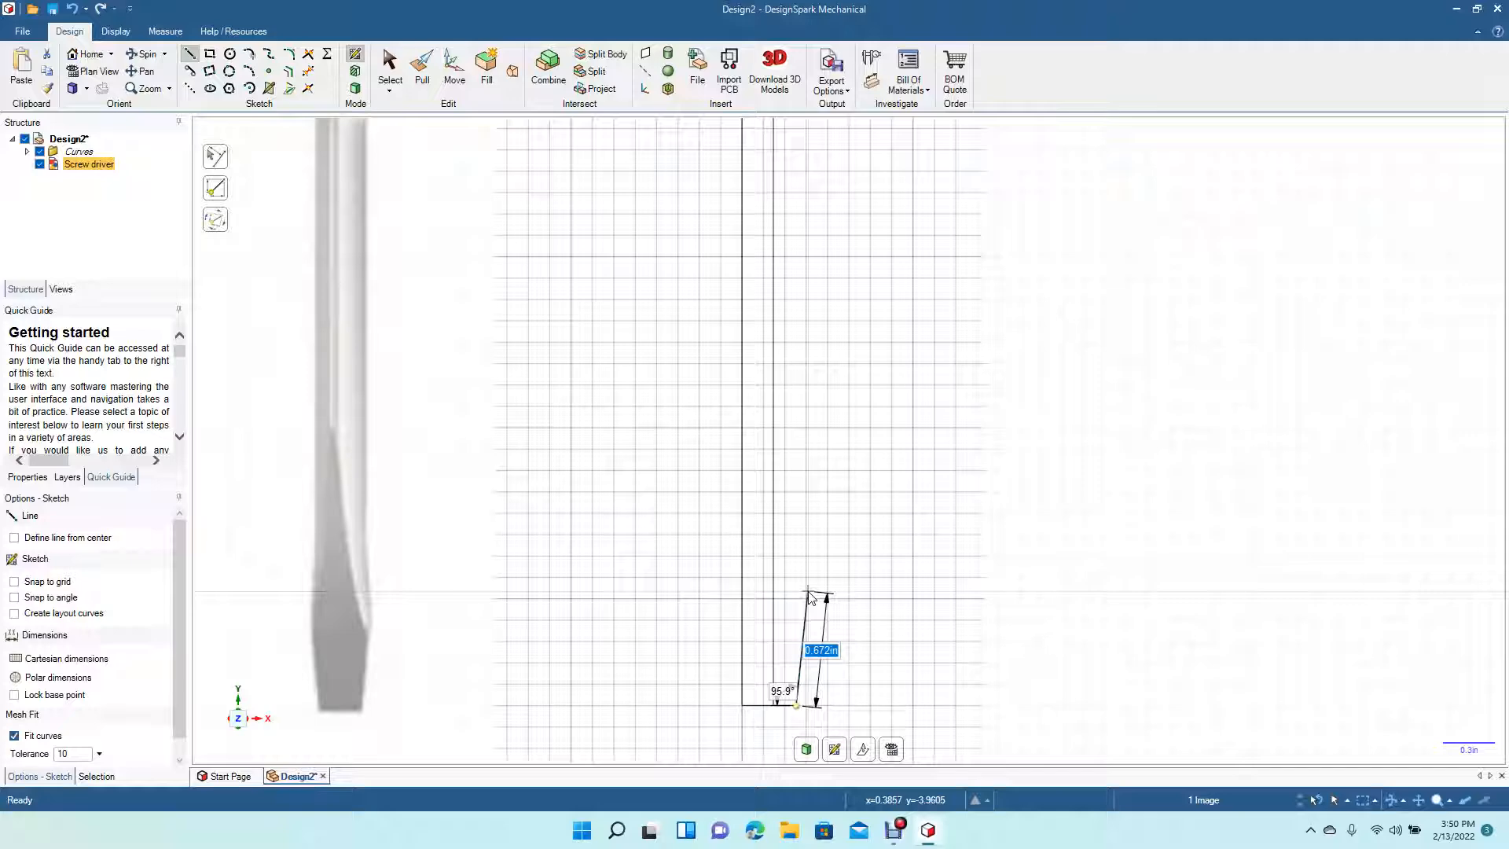
{"action": "left_click", "coordinate": [807, 593]}
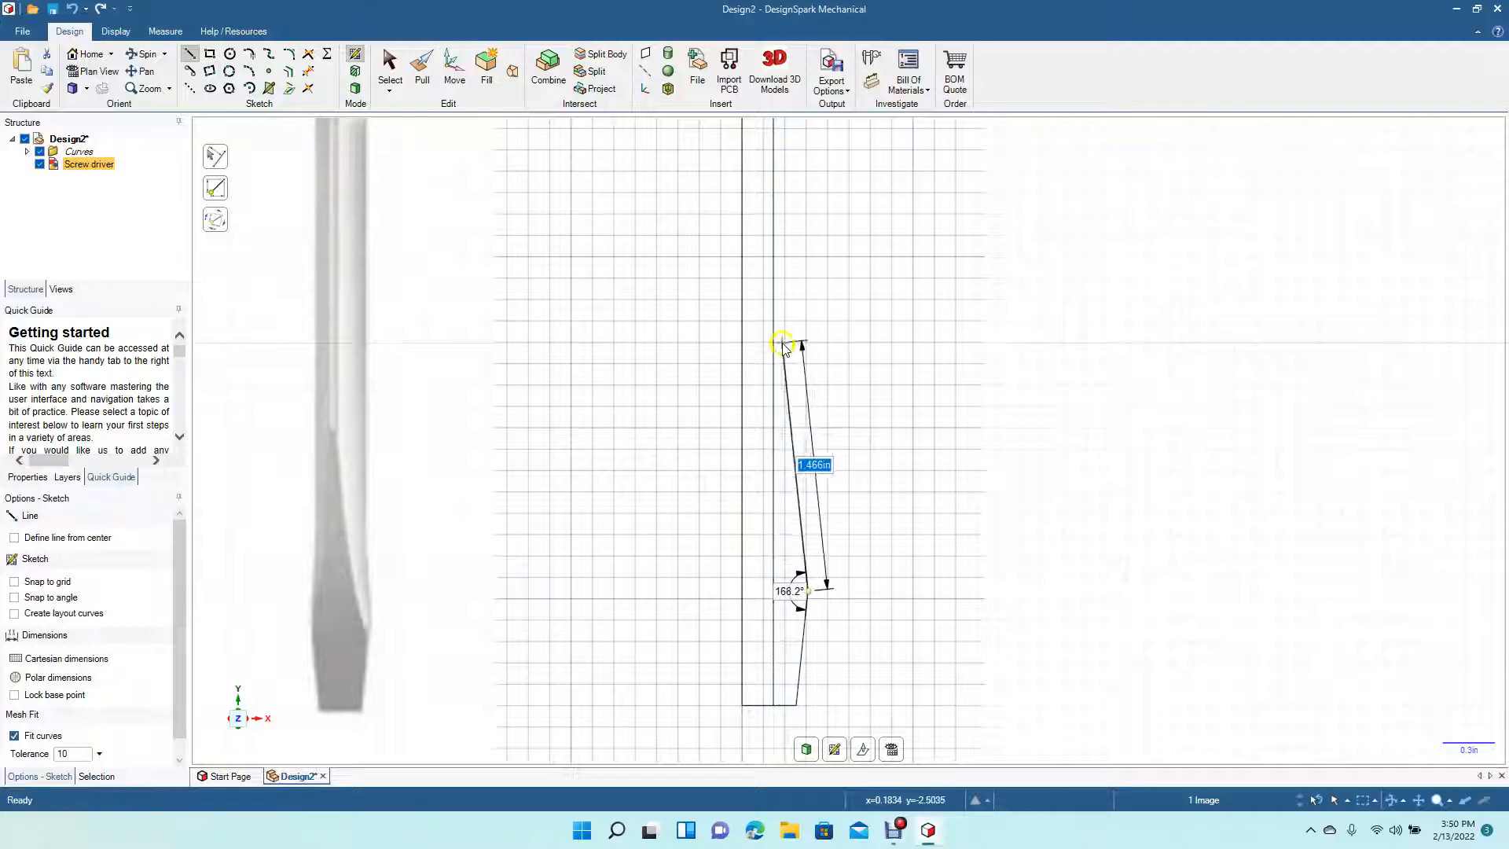
{"action": "left_click", "coordinate": [775, 380]}
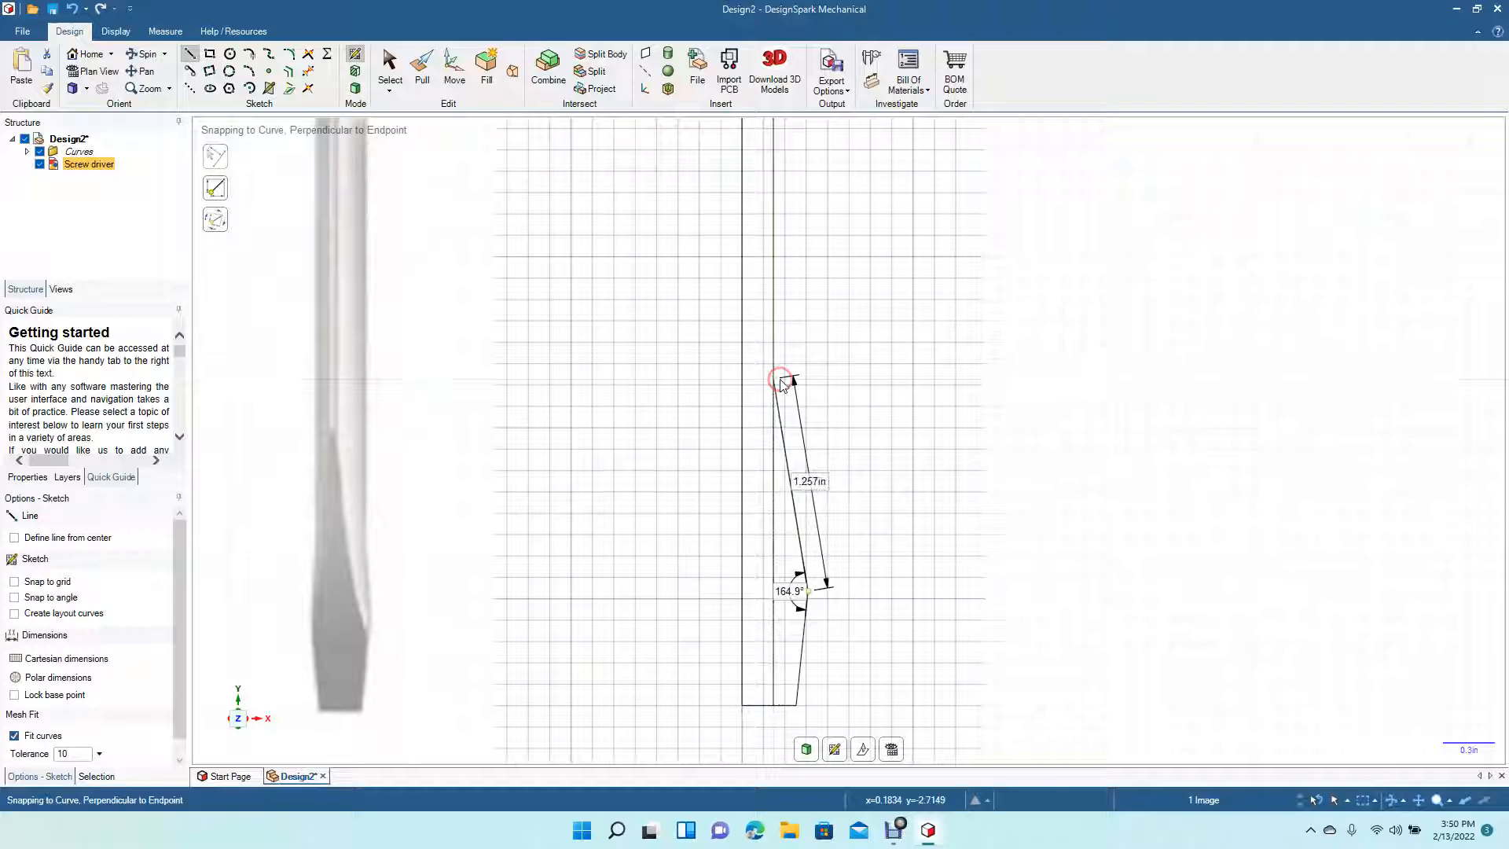
{"action": "left_click", "coordinate": [389, 67]}
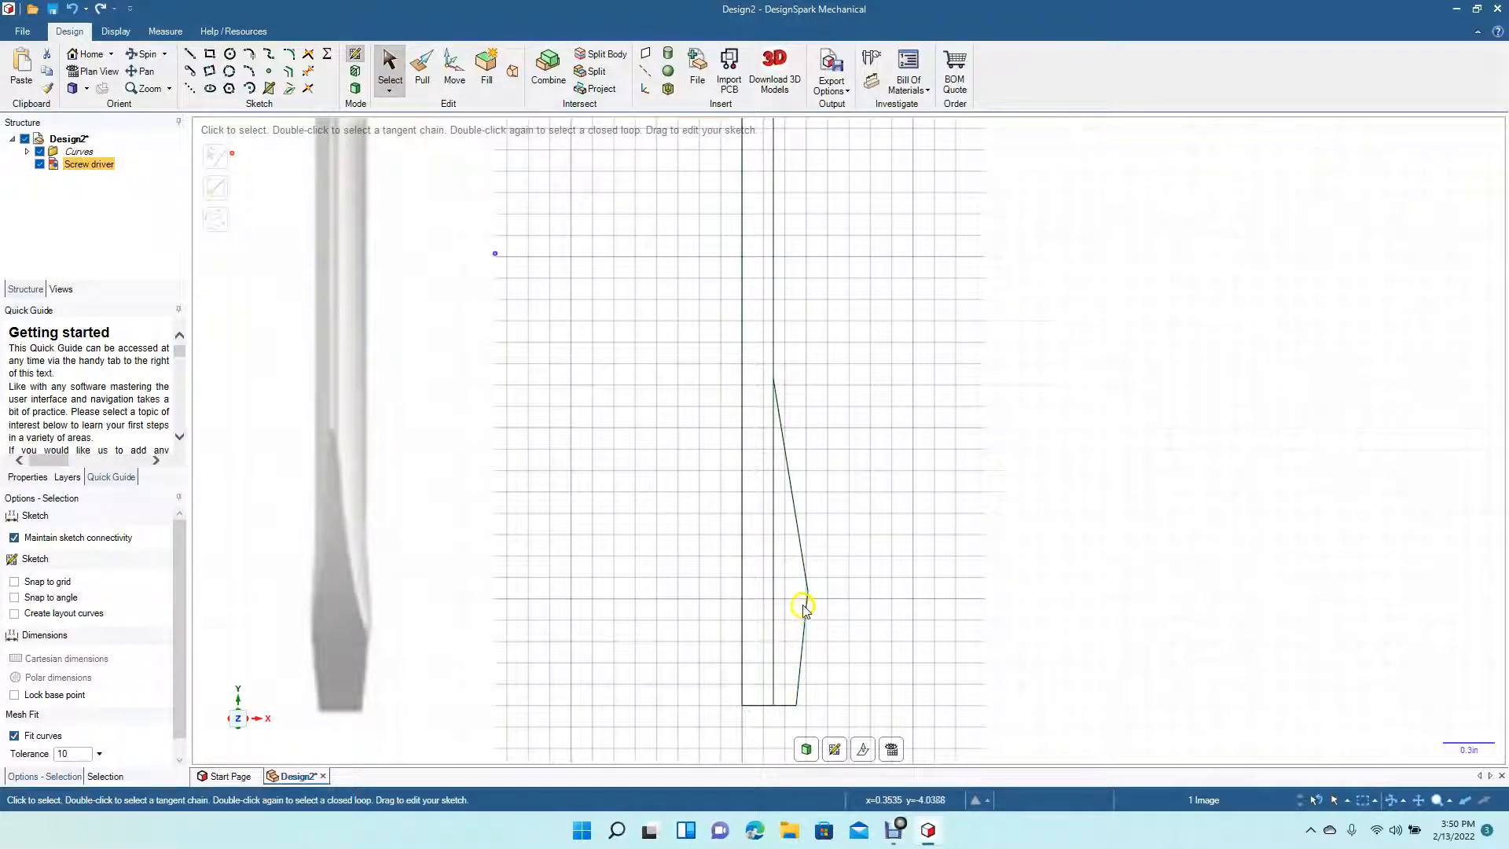
- Replace the long angled blade line with a shorter line, about 0.53 in, from the flare's top to the shaft edge
{"action": "left_click", "coordinate": [799, 548]}
{"action": "key", "text": "Delete"}
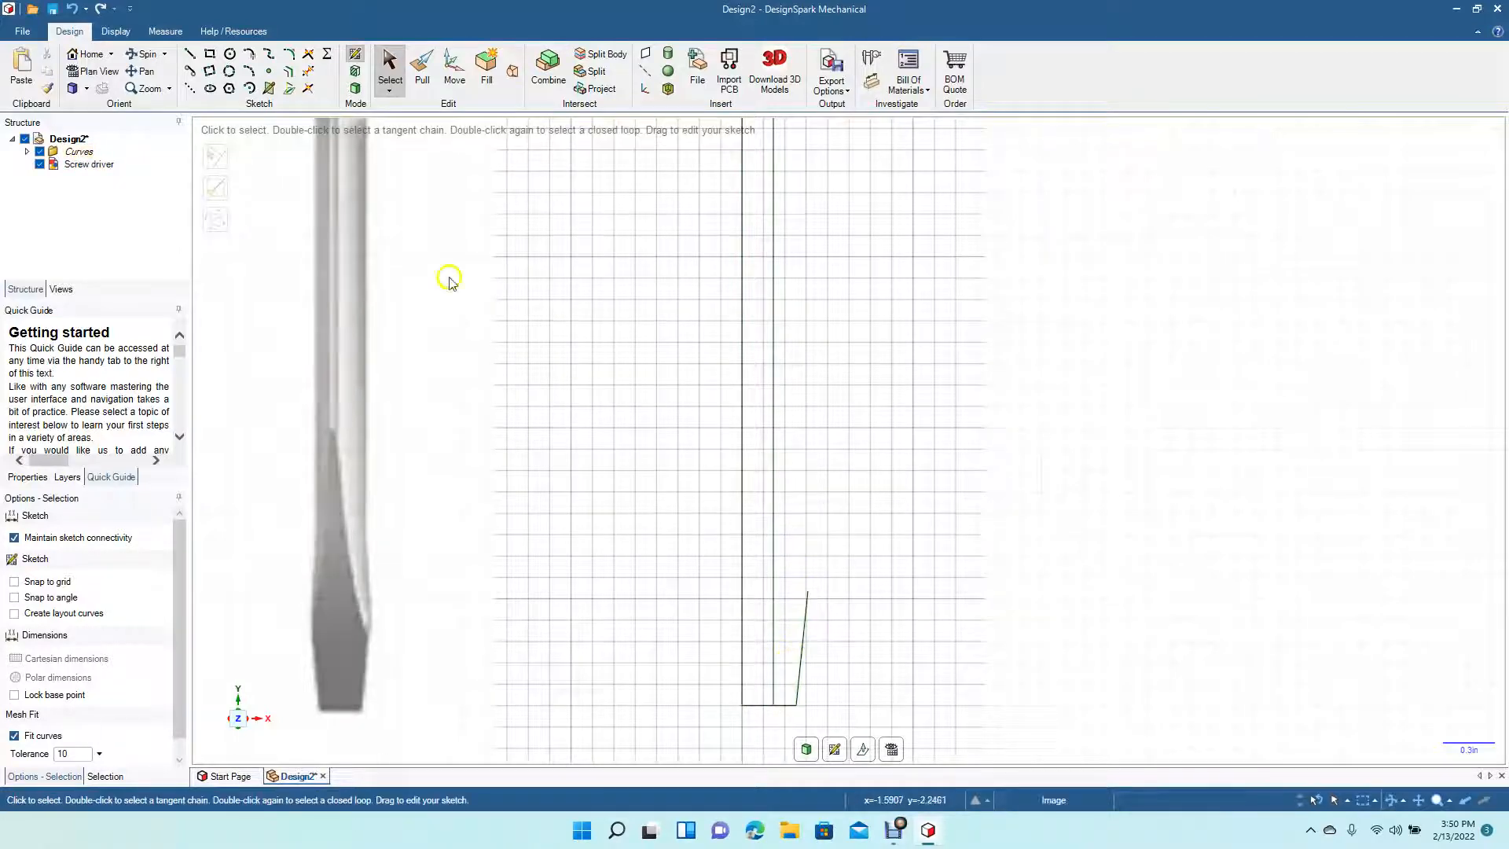
{"action": "left_click", "coordinate": [189, 53]}
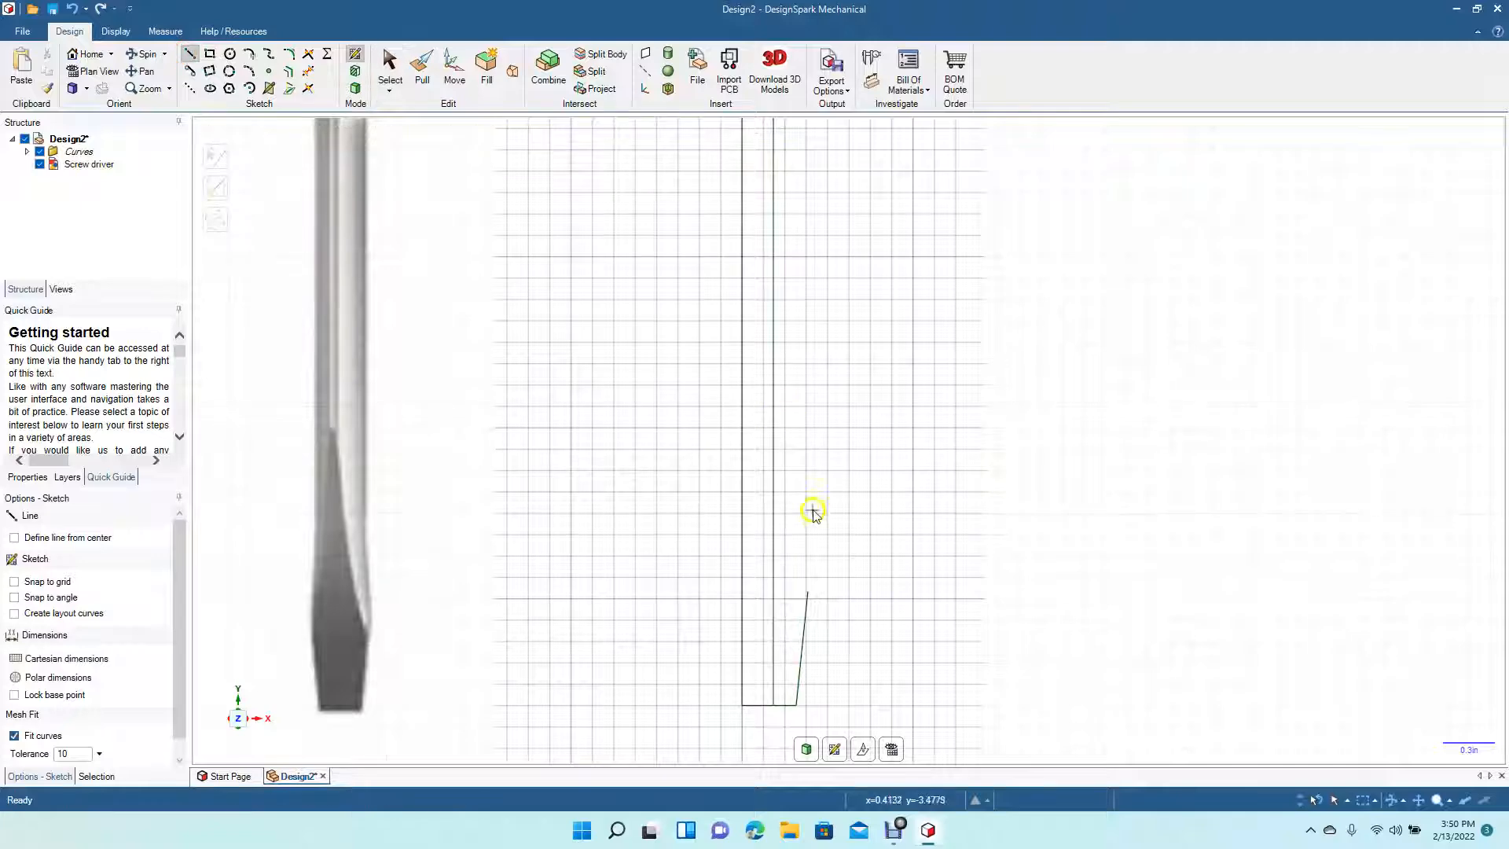
{"action": "left_click", "coordinate": [774, 493]}
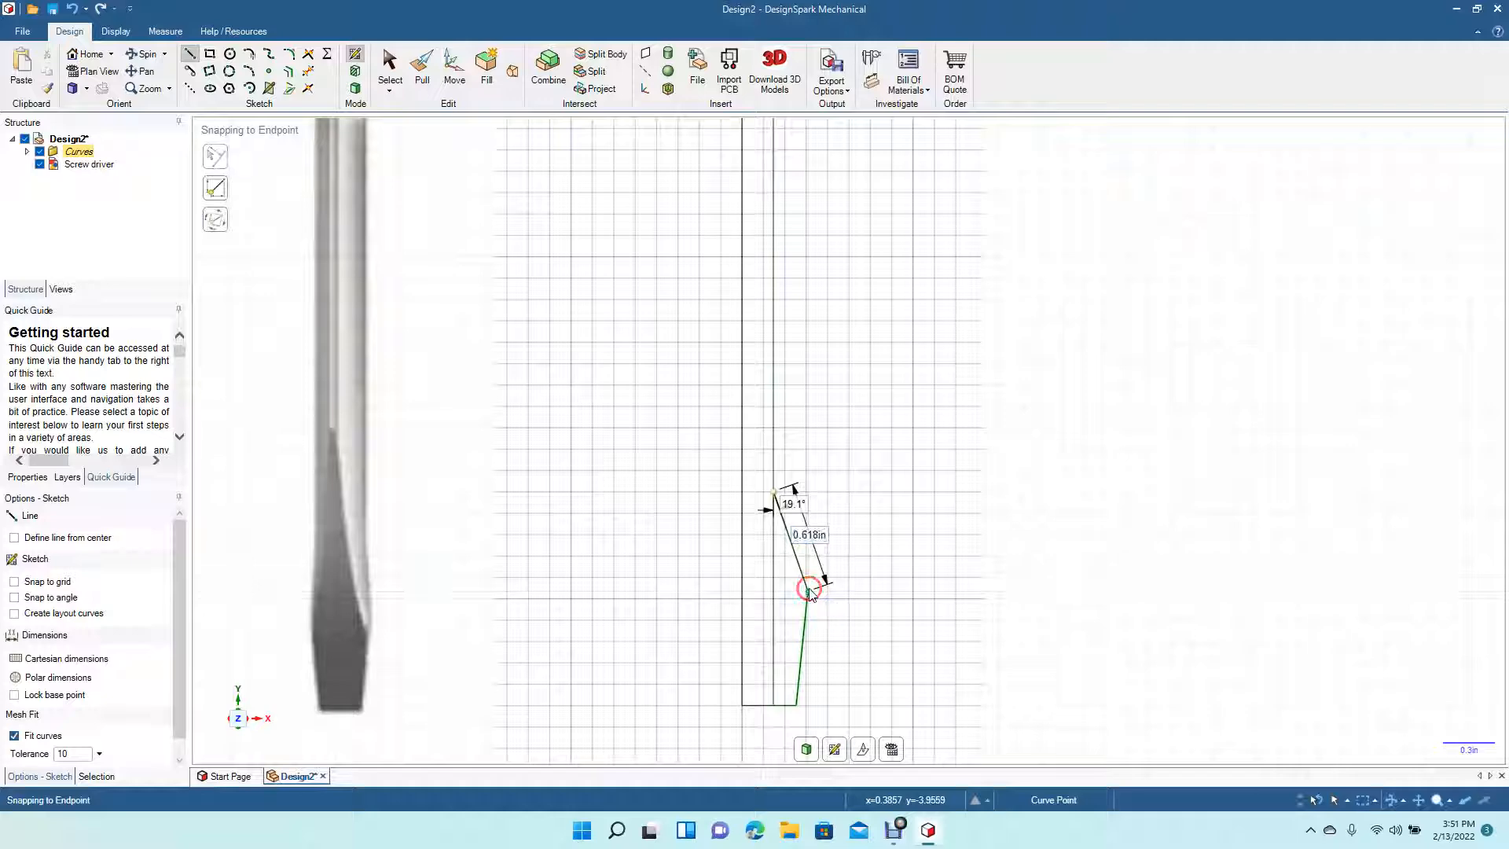
{"action": "key", "text": "Escape"}
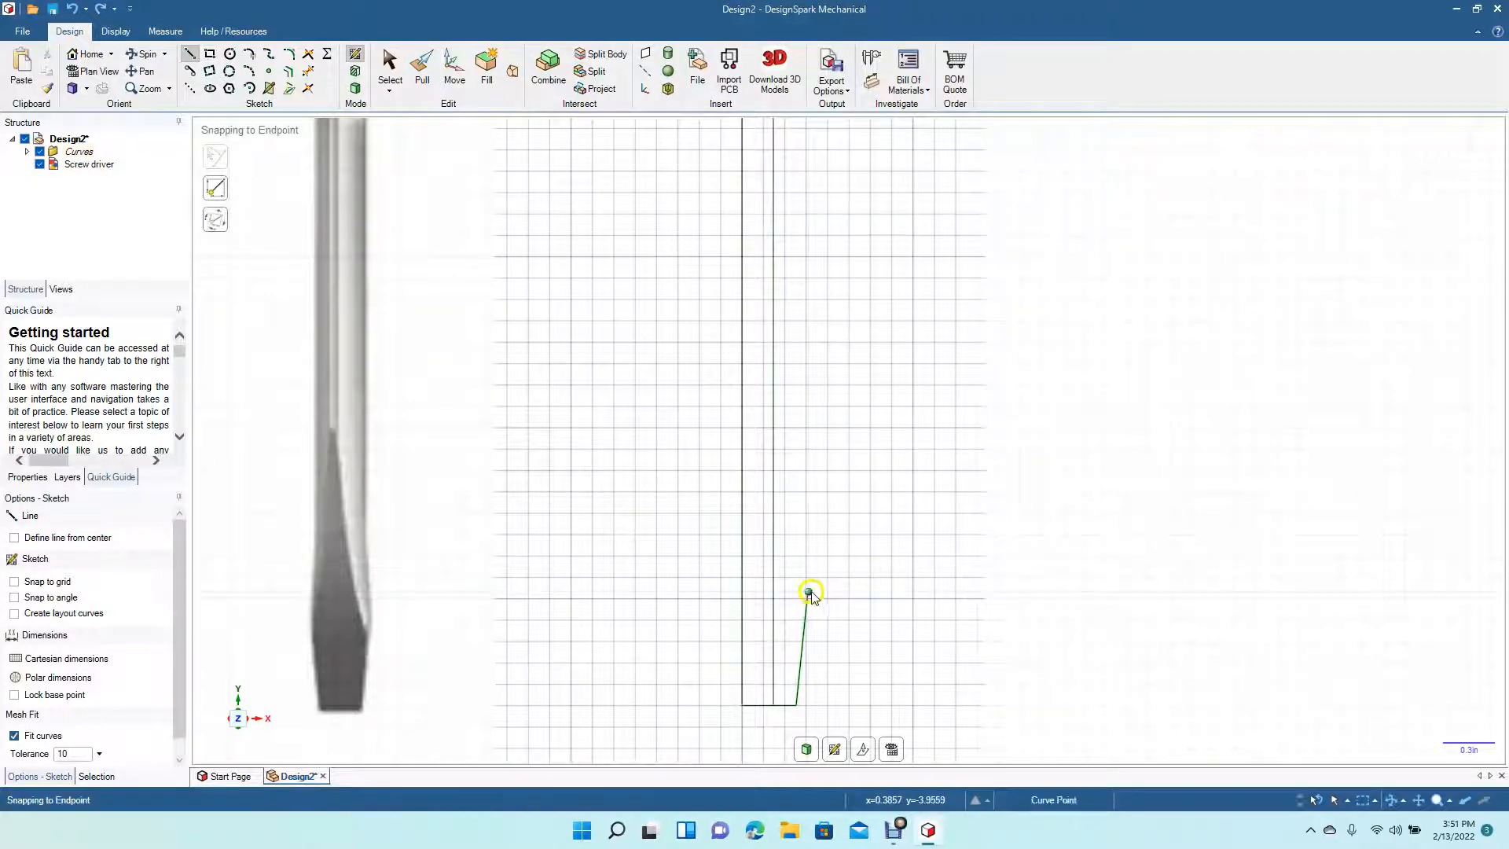
{"action": "left_click", "coordinate": [809, 595]}
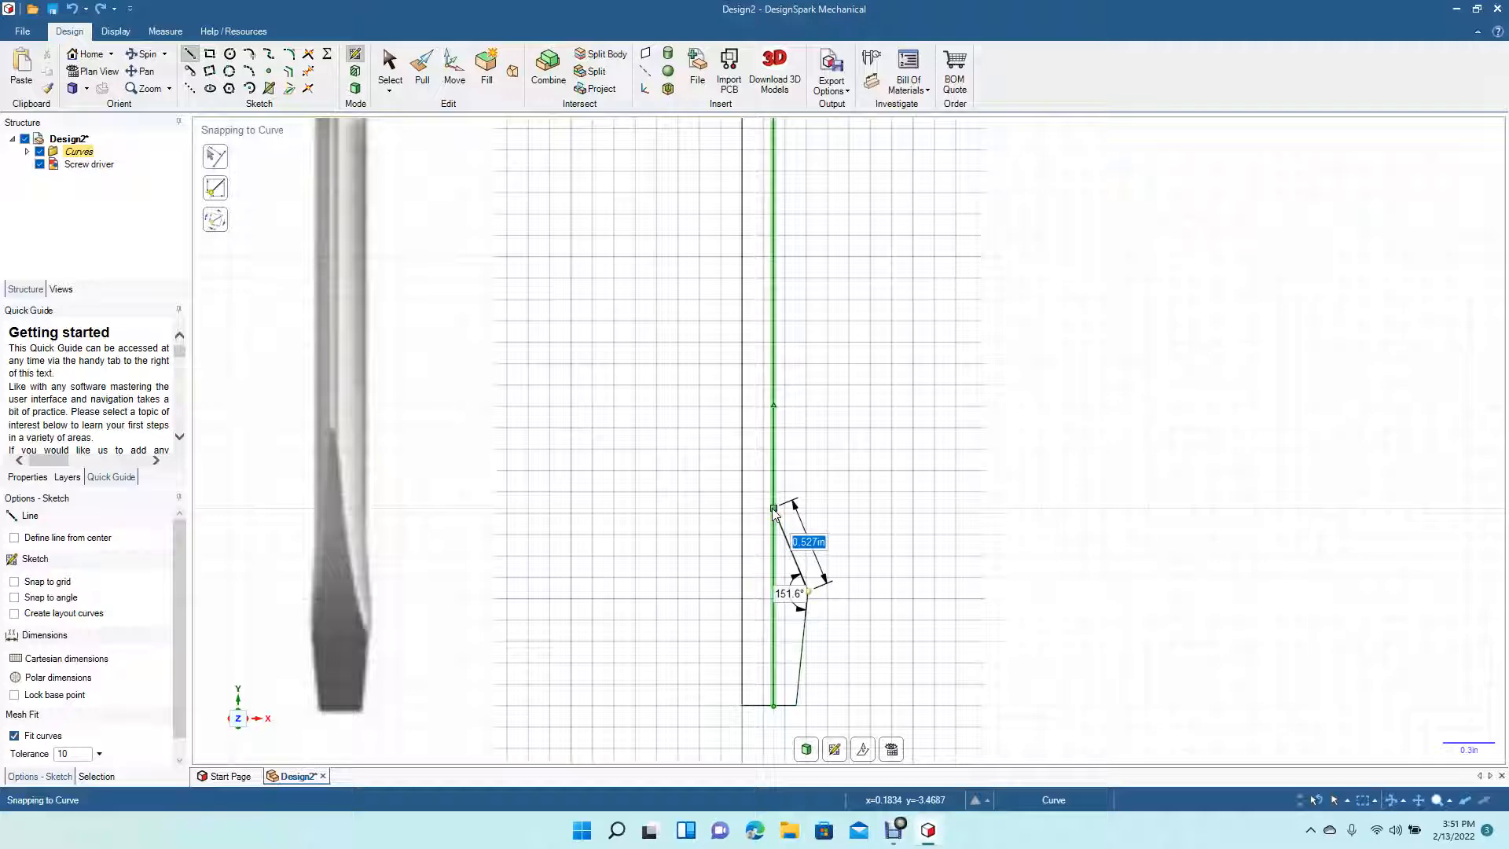
{"action": "left_click", "coordinate": [773, 510]}
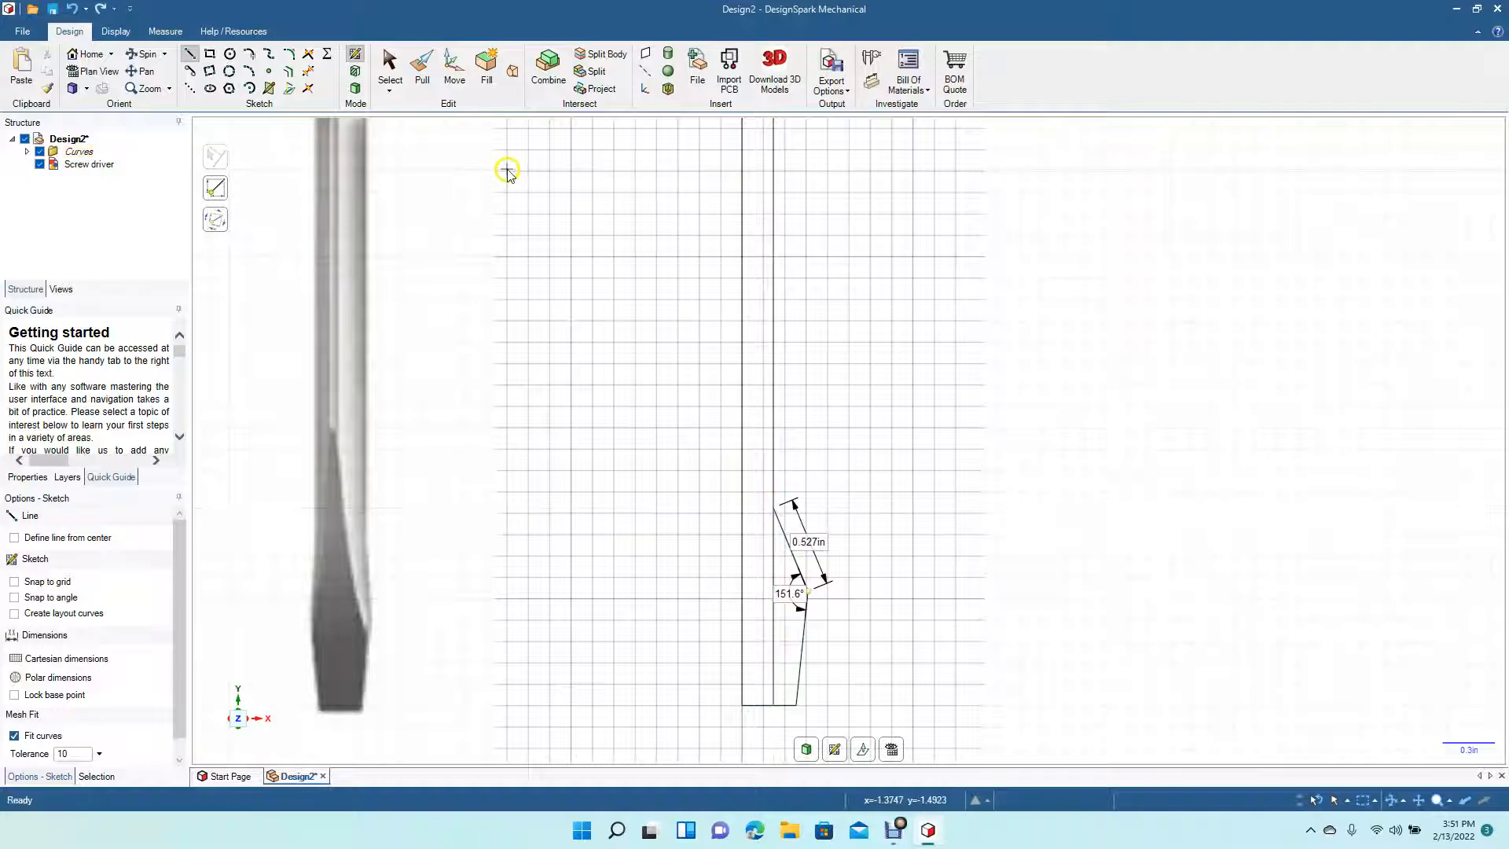
{"action": "left_click", "coordinate": [391, 66]}
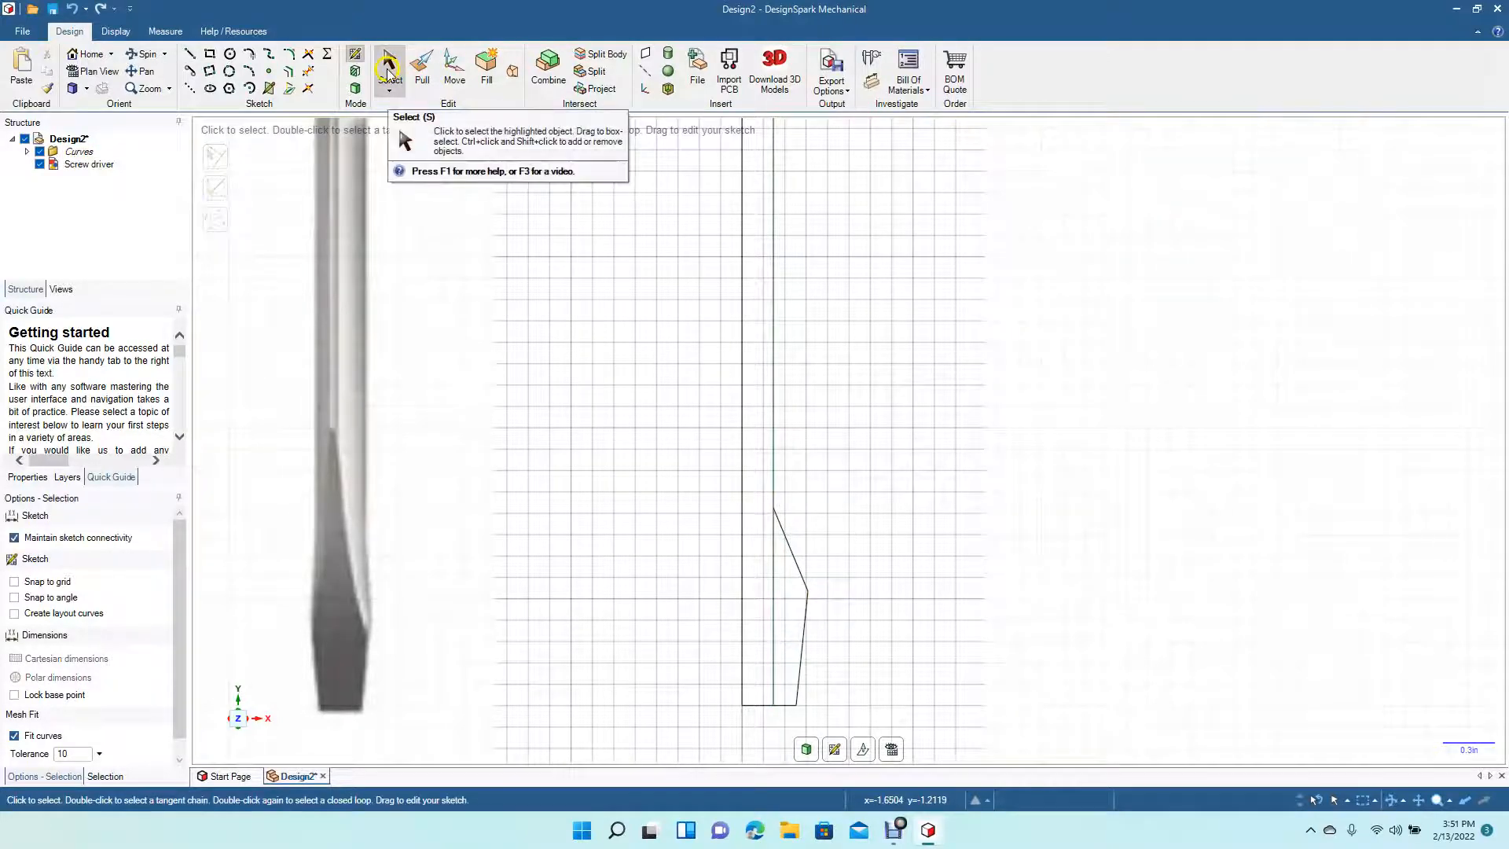
- Fillet the corner between the angled blade line and the shaft edge with a radius of about 1.55 in
{"action": "left_click", "coordinate": [291, 56]}
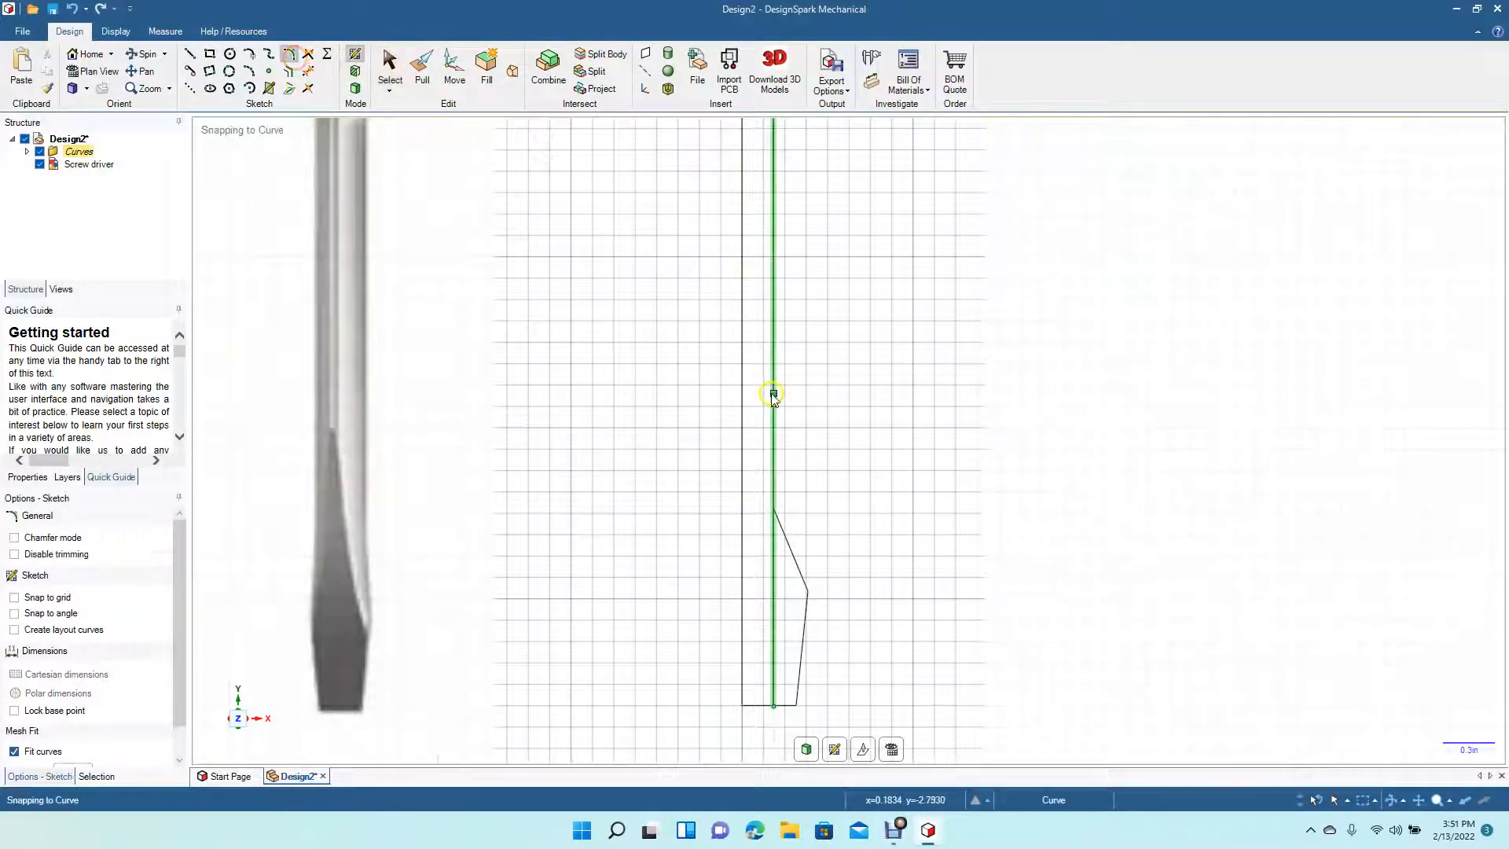
{"action": "left_click", "coordinate": [784, 537]}
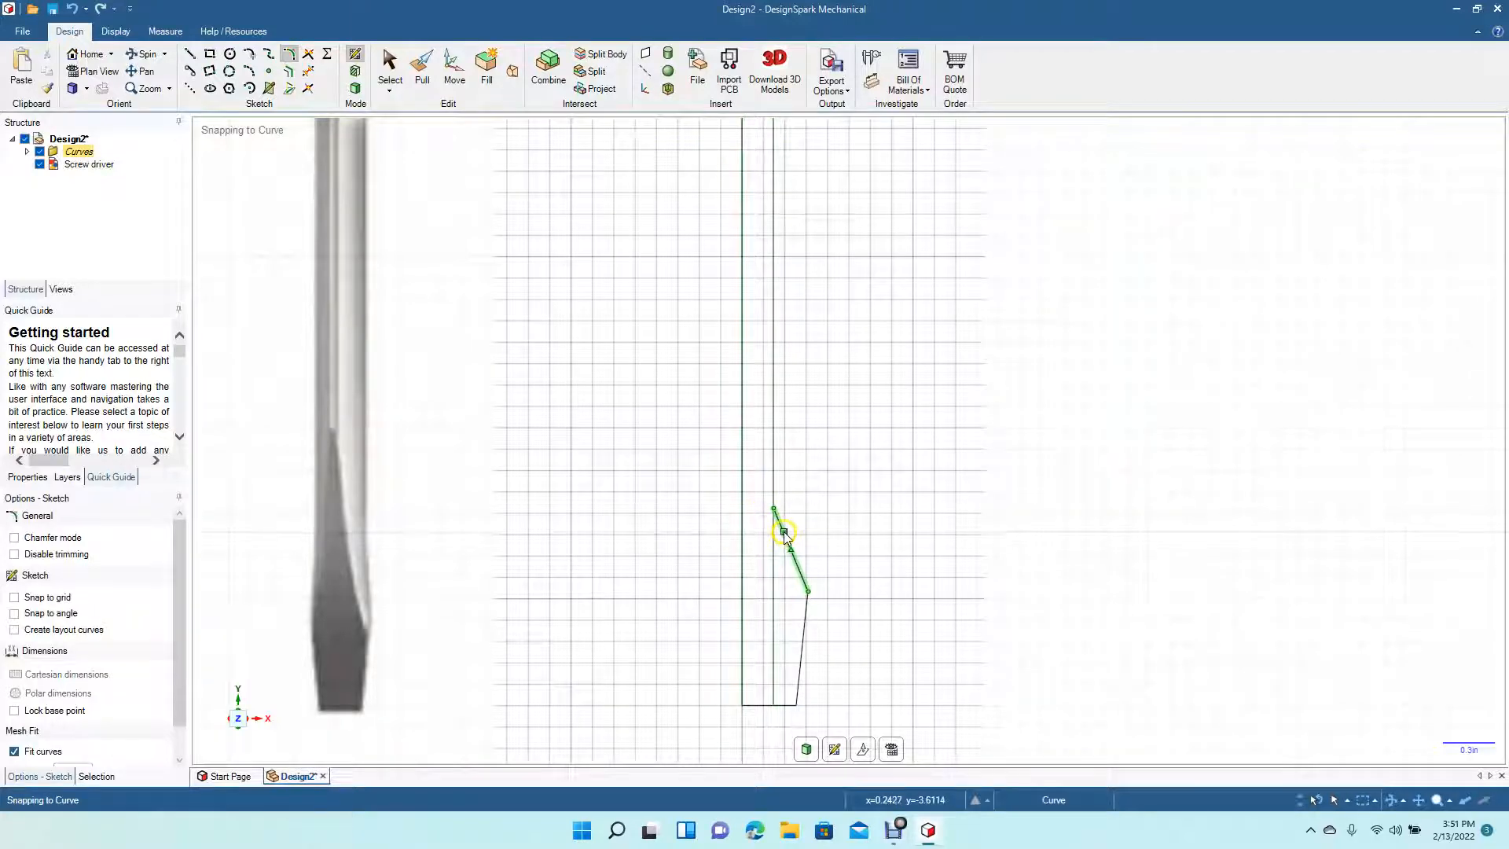
{"action": "left_click", "coordinate": [774, 474]}
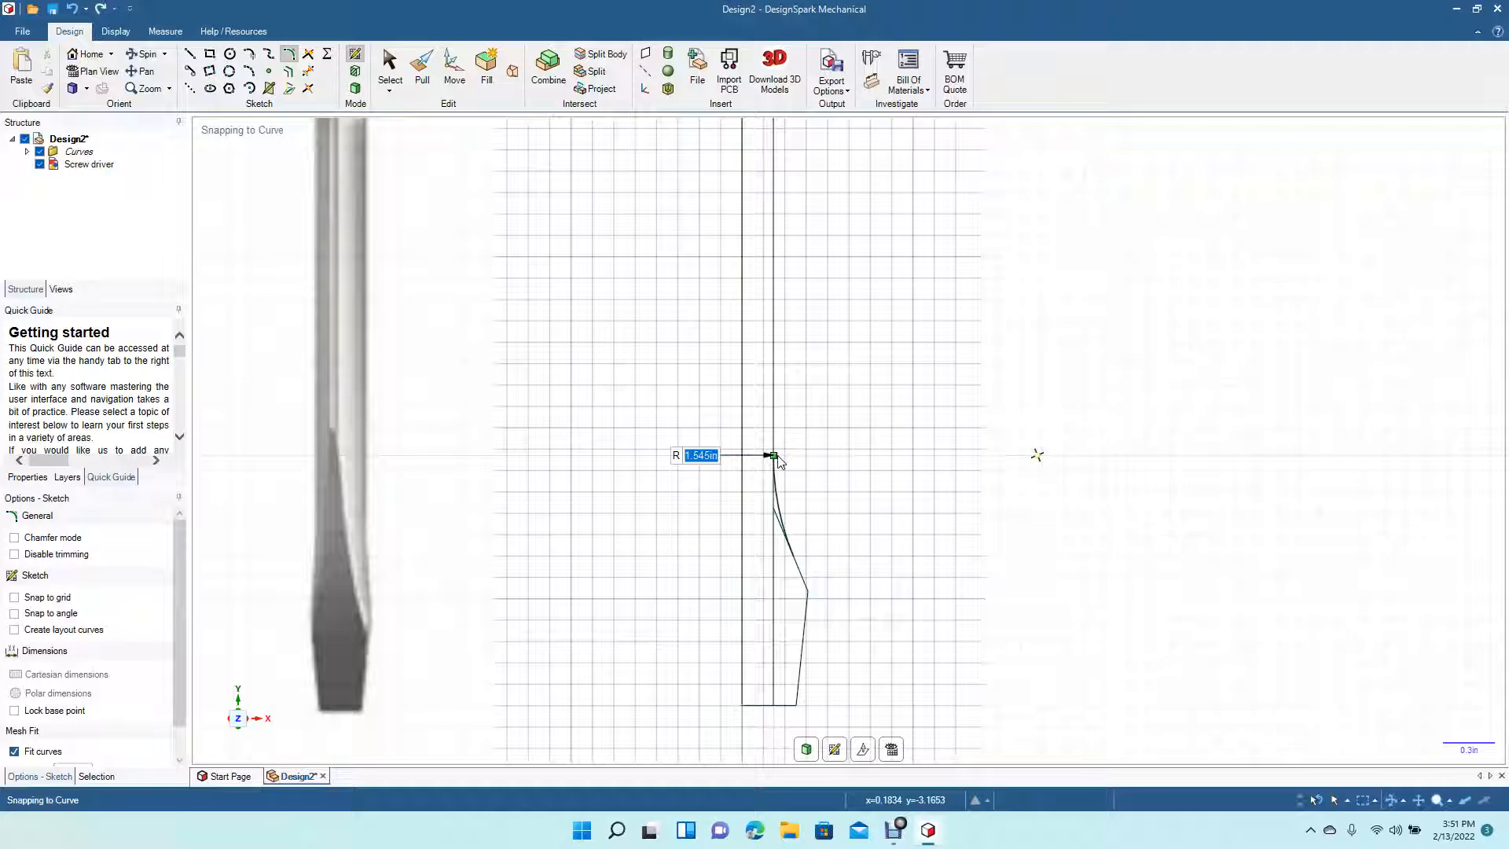
{"action": "left_click", "coordinate": [777, 460]}
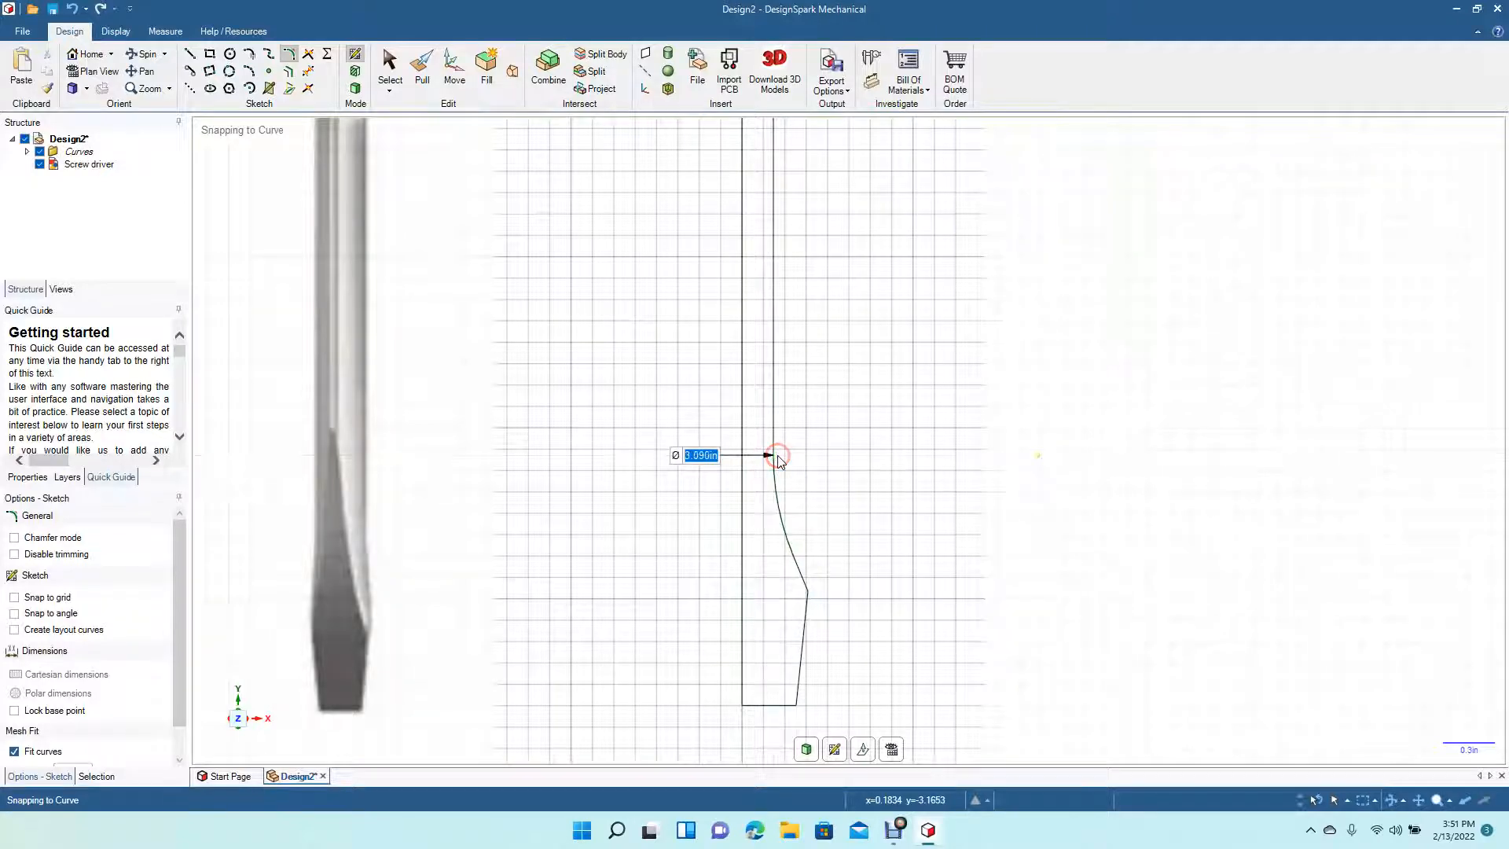
{"action": "left_click", "coordinate": [390, 64]}
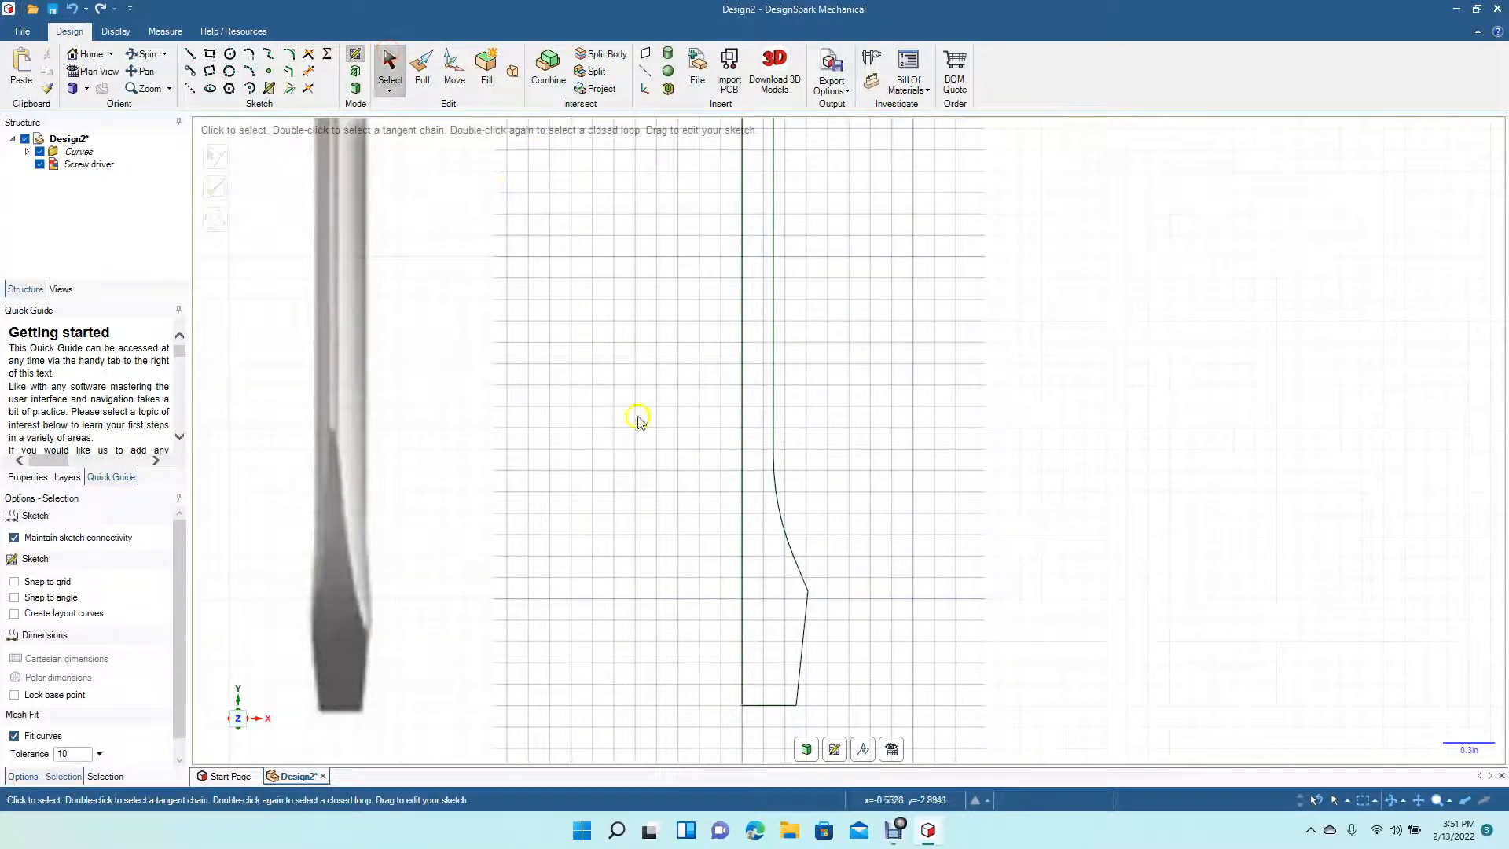
{"action": "scroll", "coordinate": [572, 487], "scroll_direction": "down", "scroll_amount": 4}
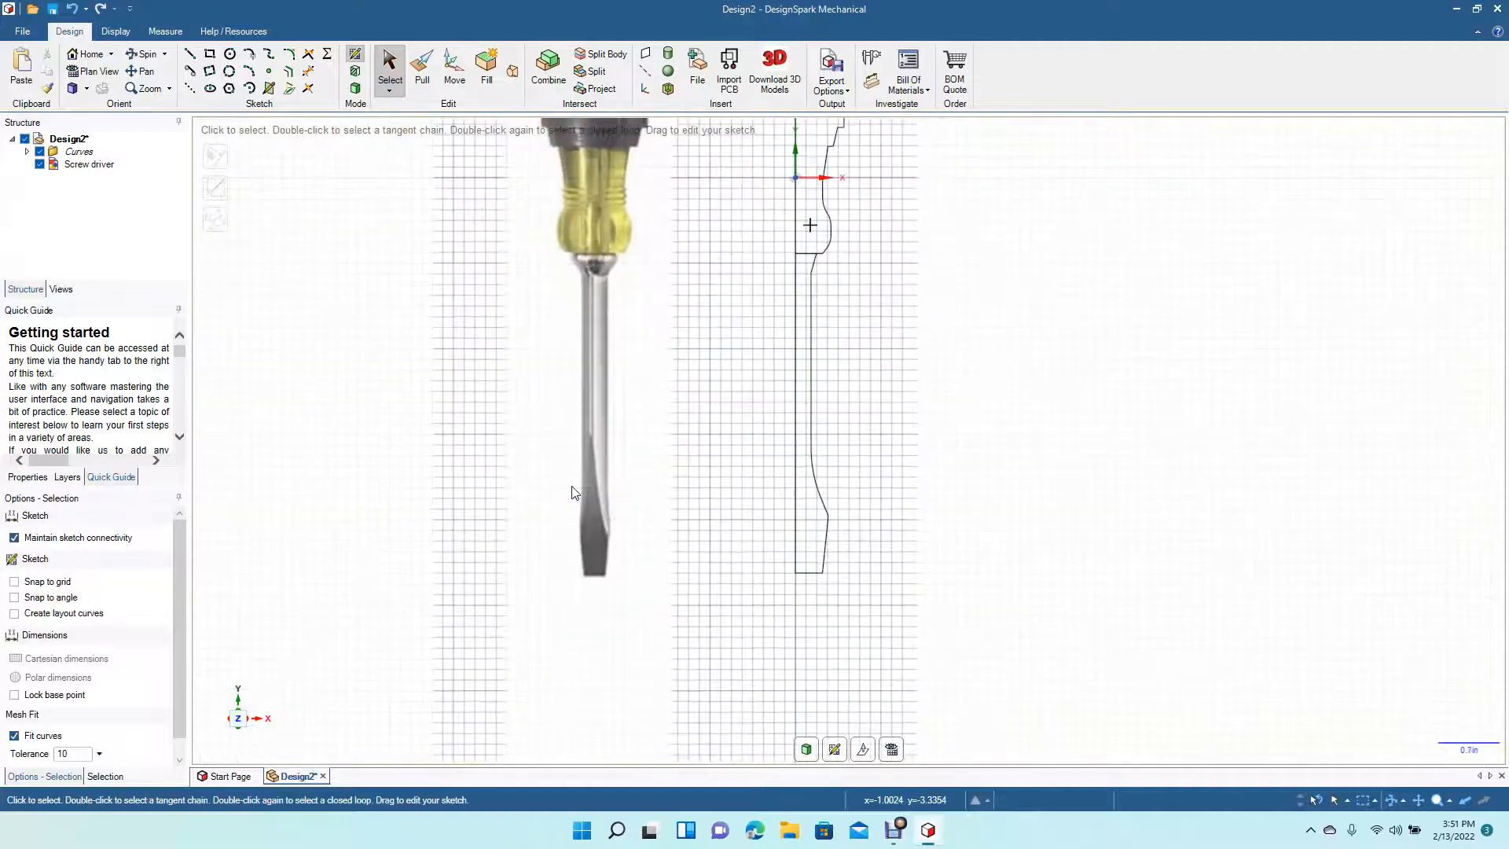
- Revolve the lower shaft profile around its left edge into a solid
{"action": "left_click", "coordinate": [422, 65]}
{"action": "left_click", "coordinate": [801, 355]}
{"action": "left_click", "coordinate": [801, 355]}
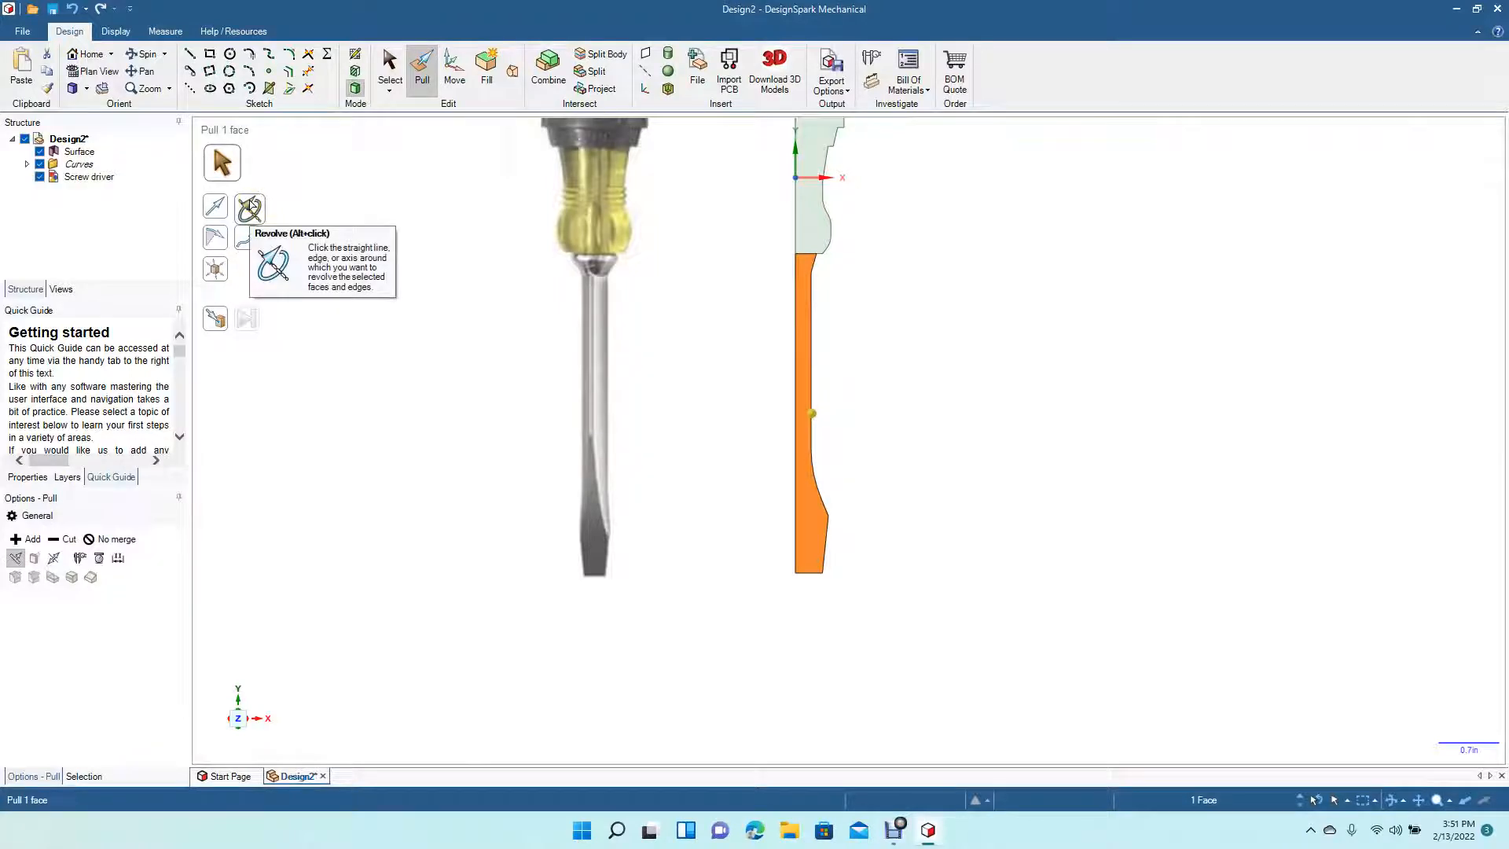
{"action": "left_click", "coordinate": [250, 207]}
{"action": "left_click", "coordinate": [794, 390]}
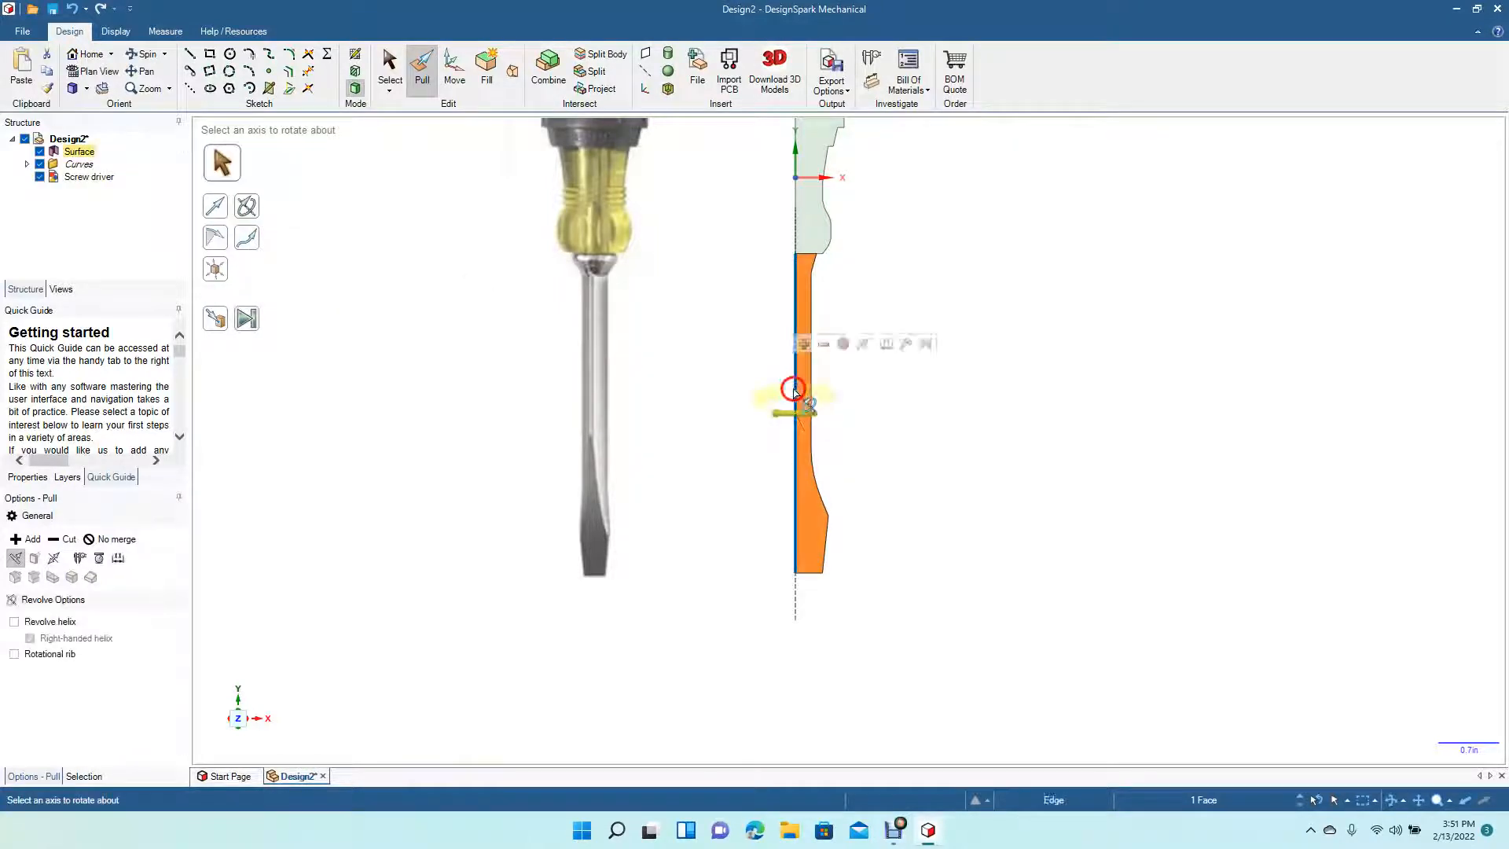
{"action": "left_click", "coordinate": [251, 320]}
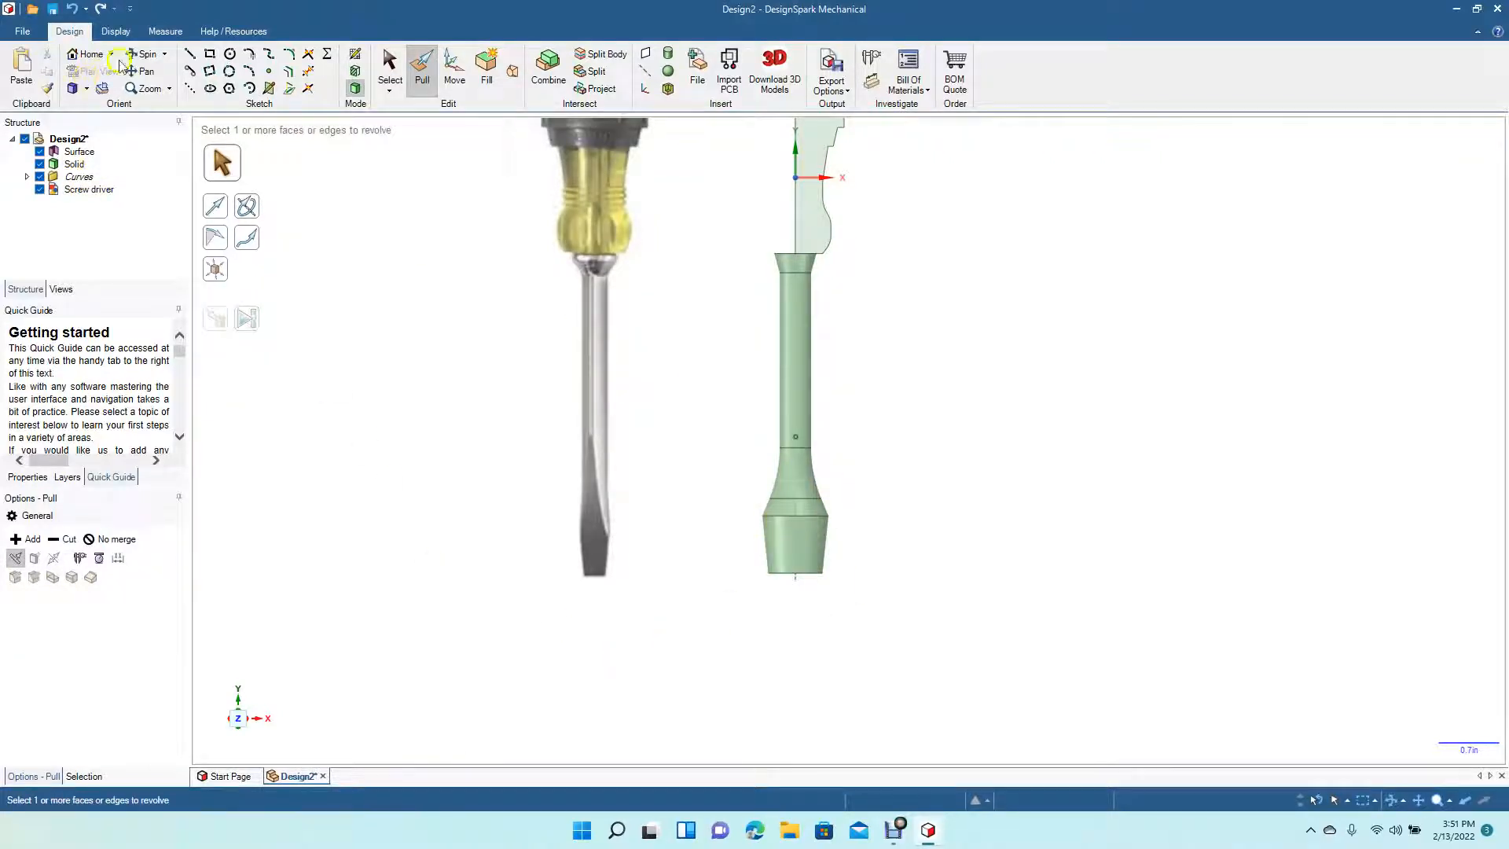
- Try to revolve the upper handle profile by picking its left edge
{"action": "left_click", "coordinate": [142, 55]}
{"action": "left_click_drag", "start_coordinate": [569, 461], "coordinate": [535, 411]}
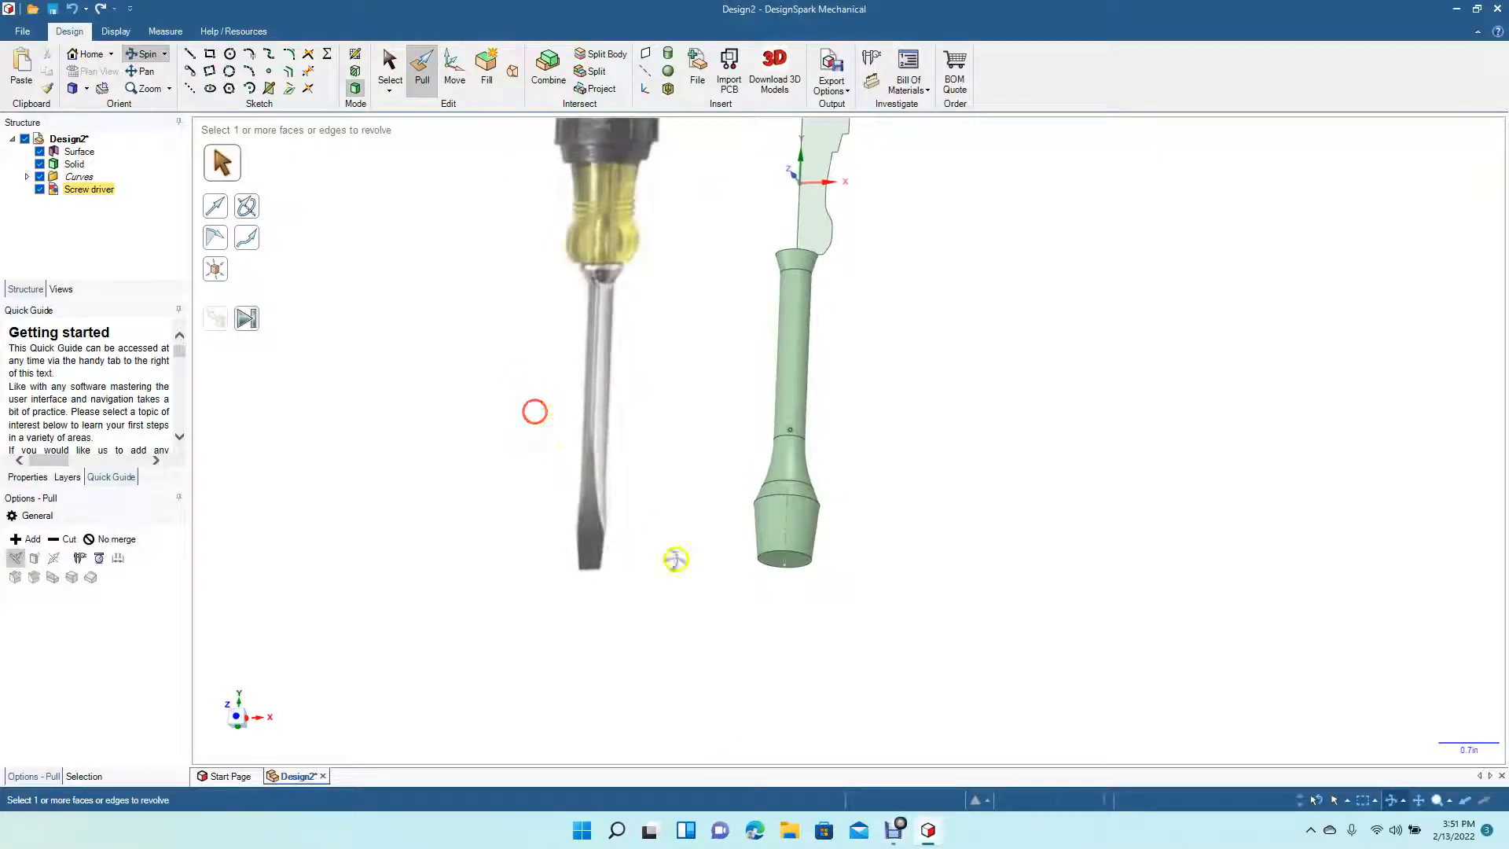
{"action": "left_click_drag", "start_coordinate": [709, 413], "coordinate": [744, 437]}
{"action": "left_click", "coordinate": [390, 69]}
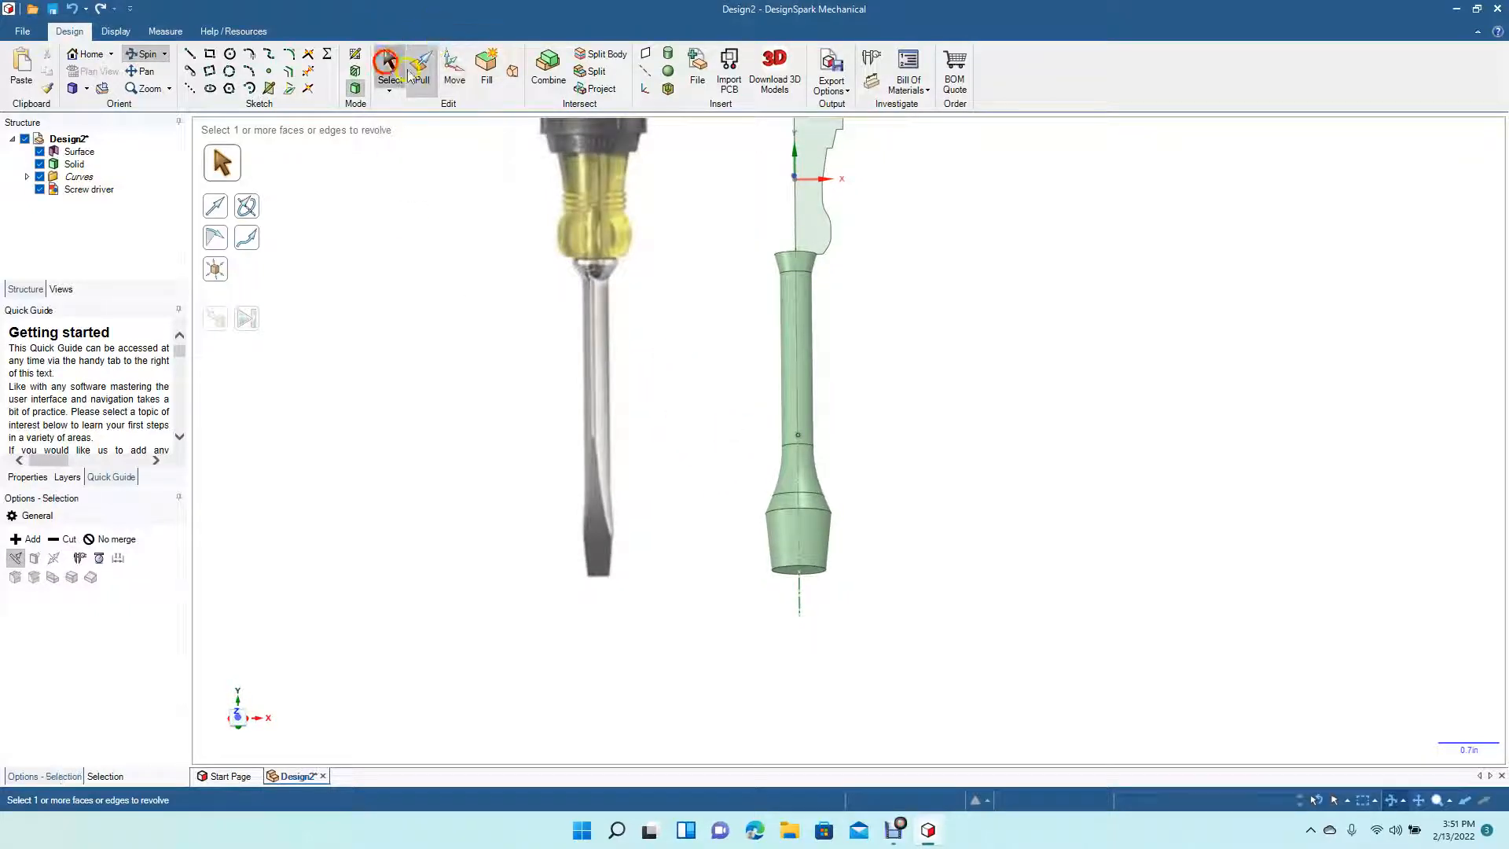
{"action": "left_click", "coordinate": [840, 196]}
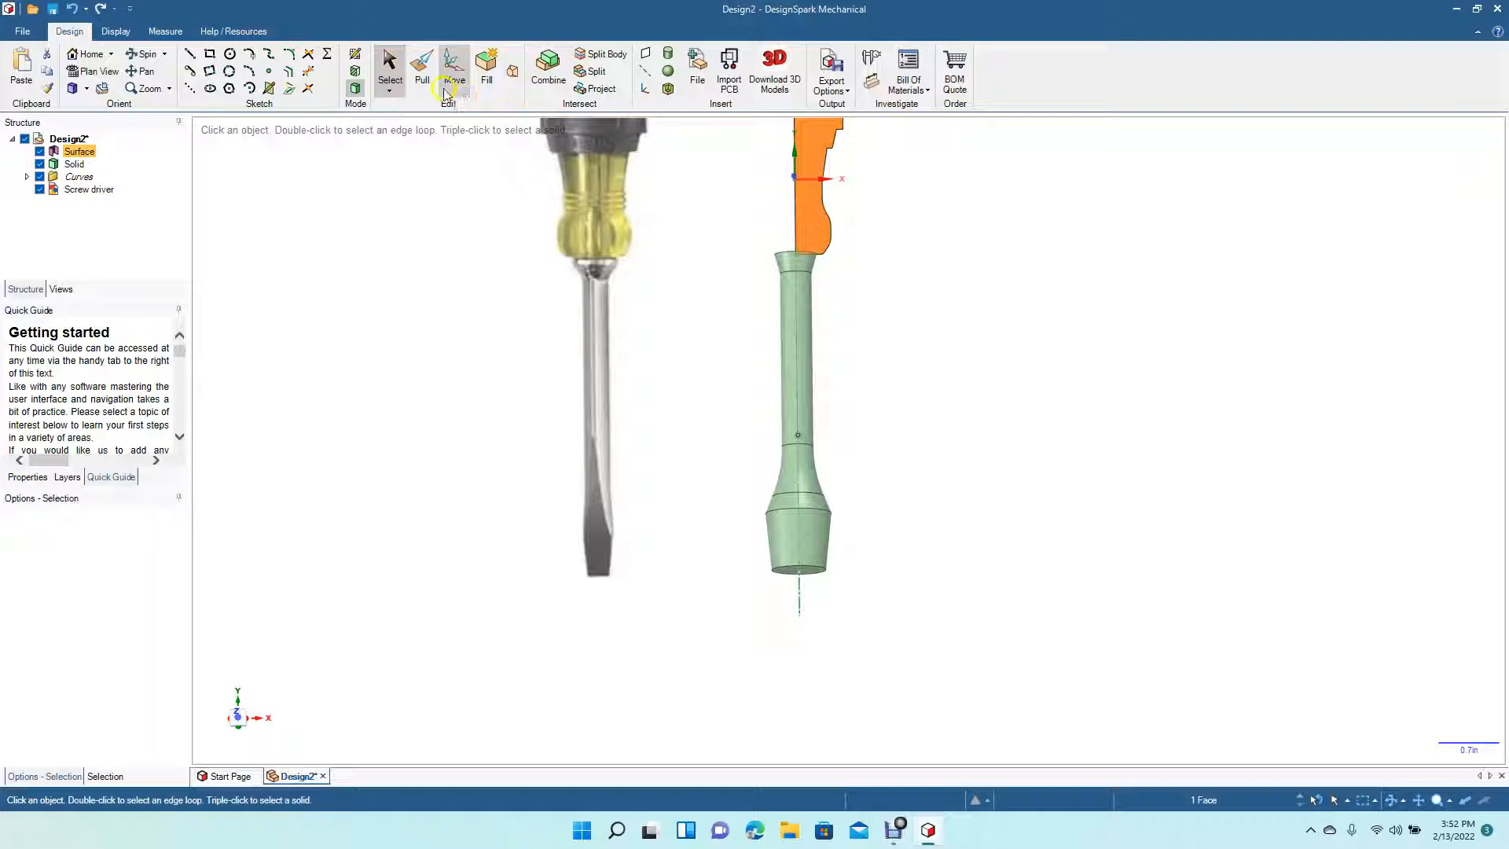
{"action": "left_click", "coordinate": [422, 76]}
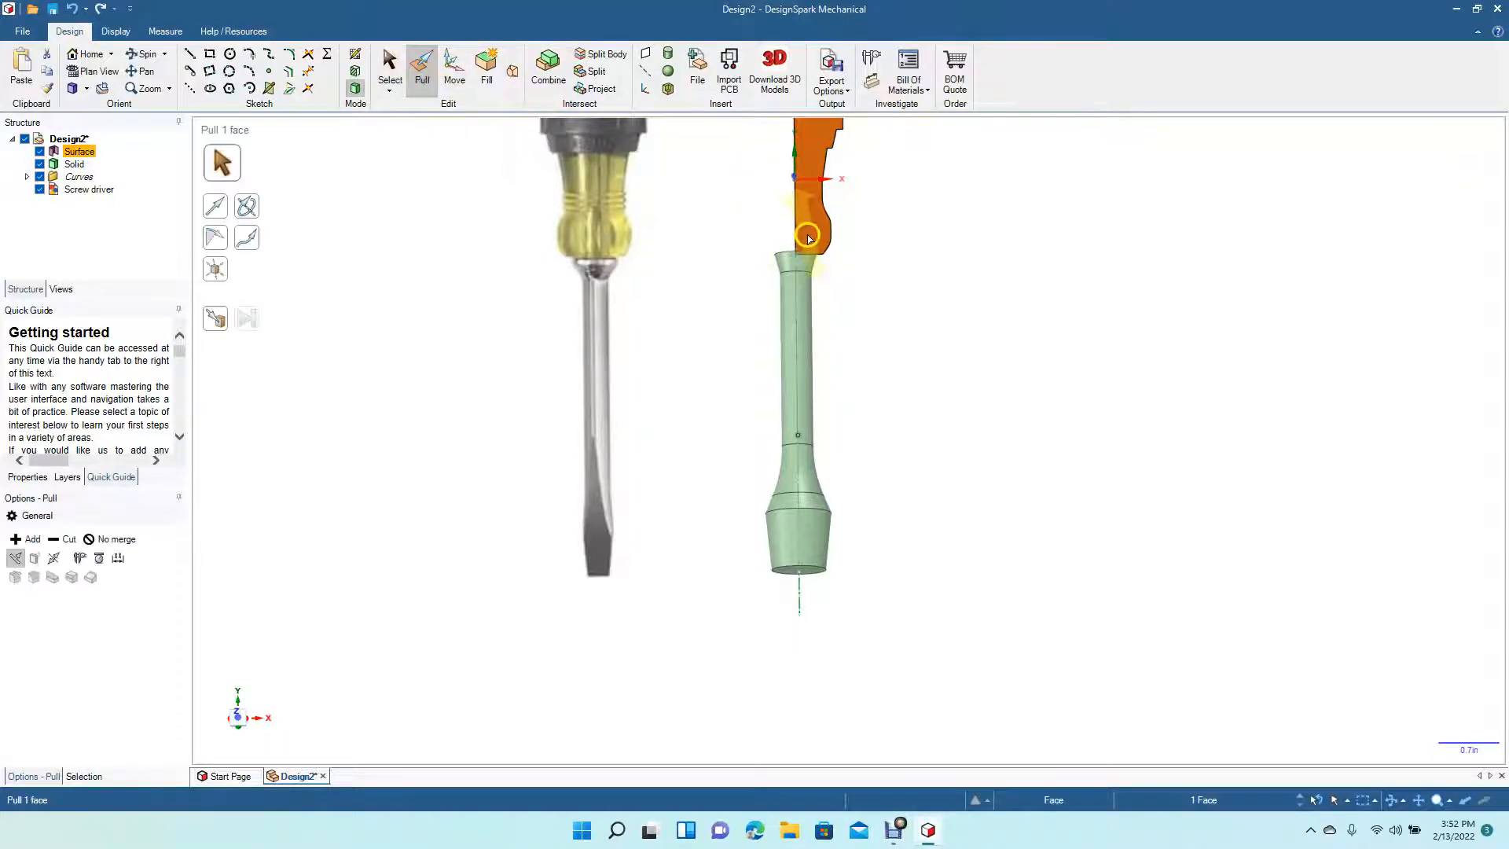
{"action": "left_click", "coordinate": [794, 227]}
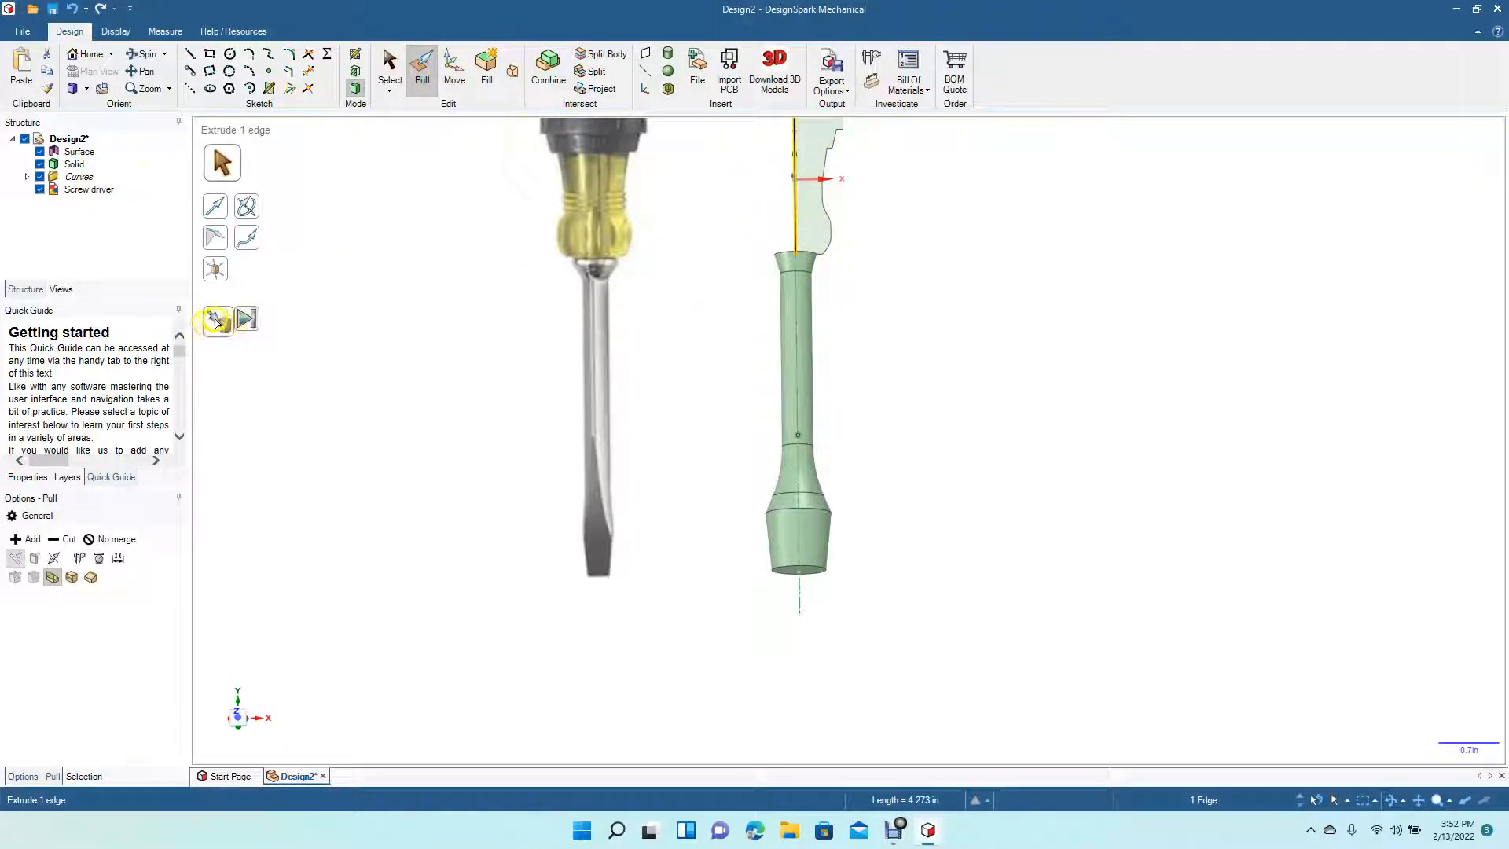
{"action": "left_click", "coordinate": [244, 318]}
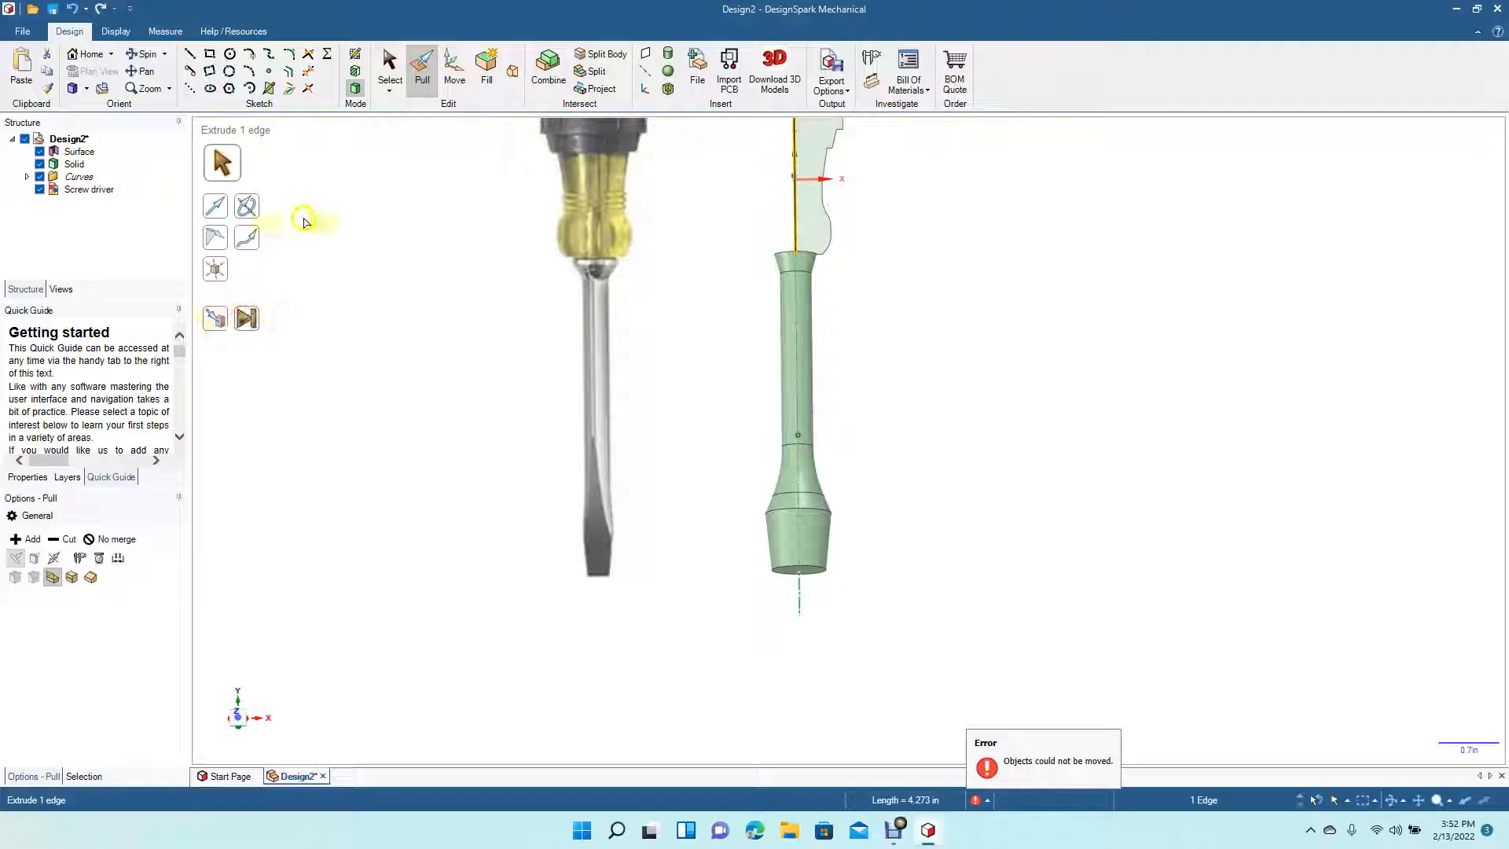
{"action": "left_click_drag", "start_coordinate": [302, 189], "coordinate": [418, 509]}
{"action": "left_click", "coordinate": [433, 71]}
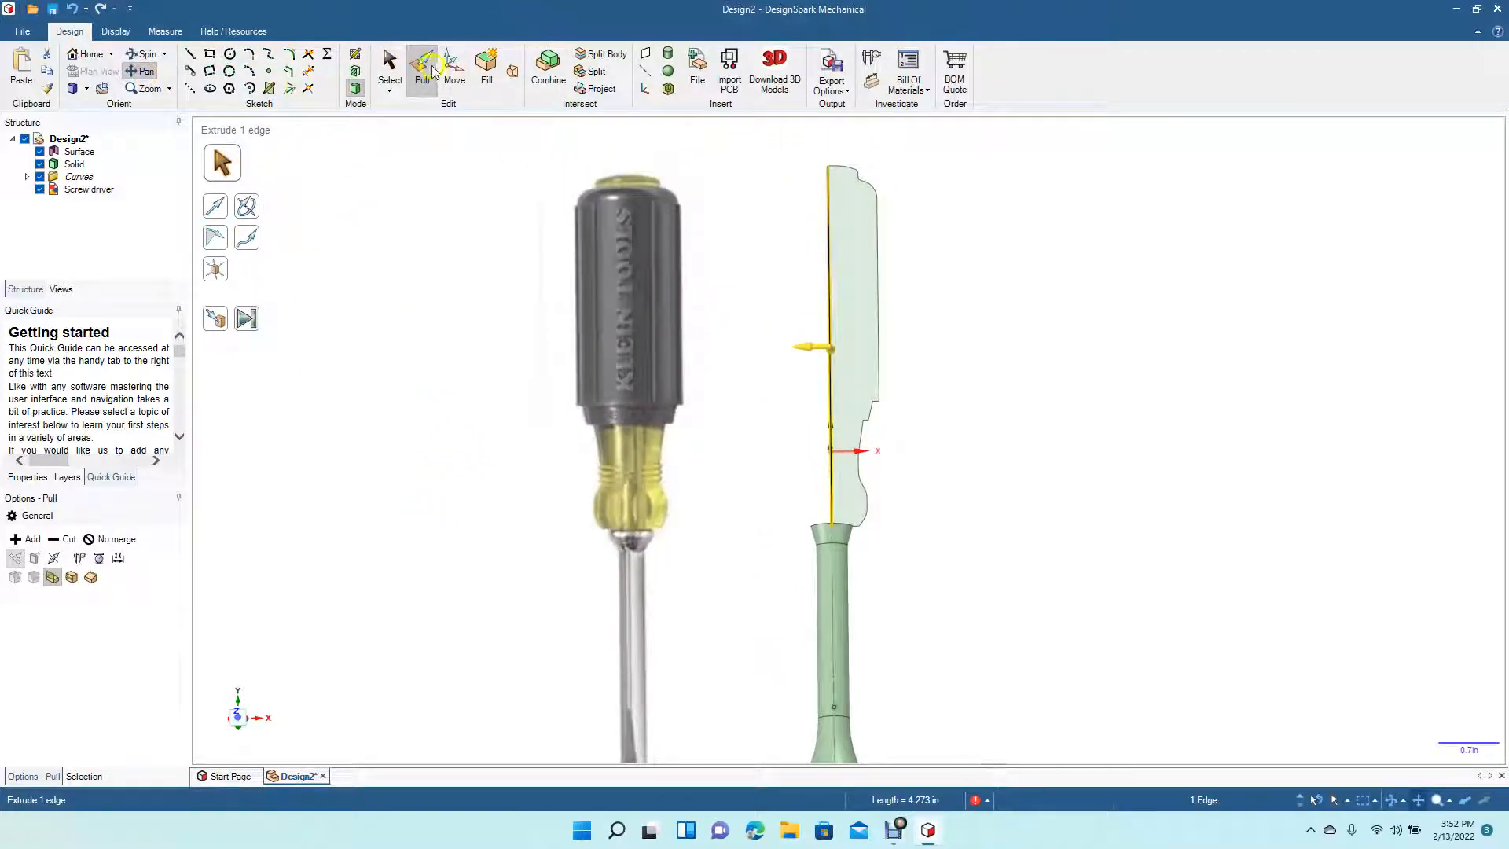
- Revolve the handle profile around its left edge to form the handle solid
{"action": "left_click", "coordinate": [842, 296]}
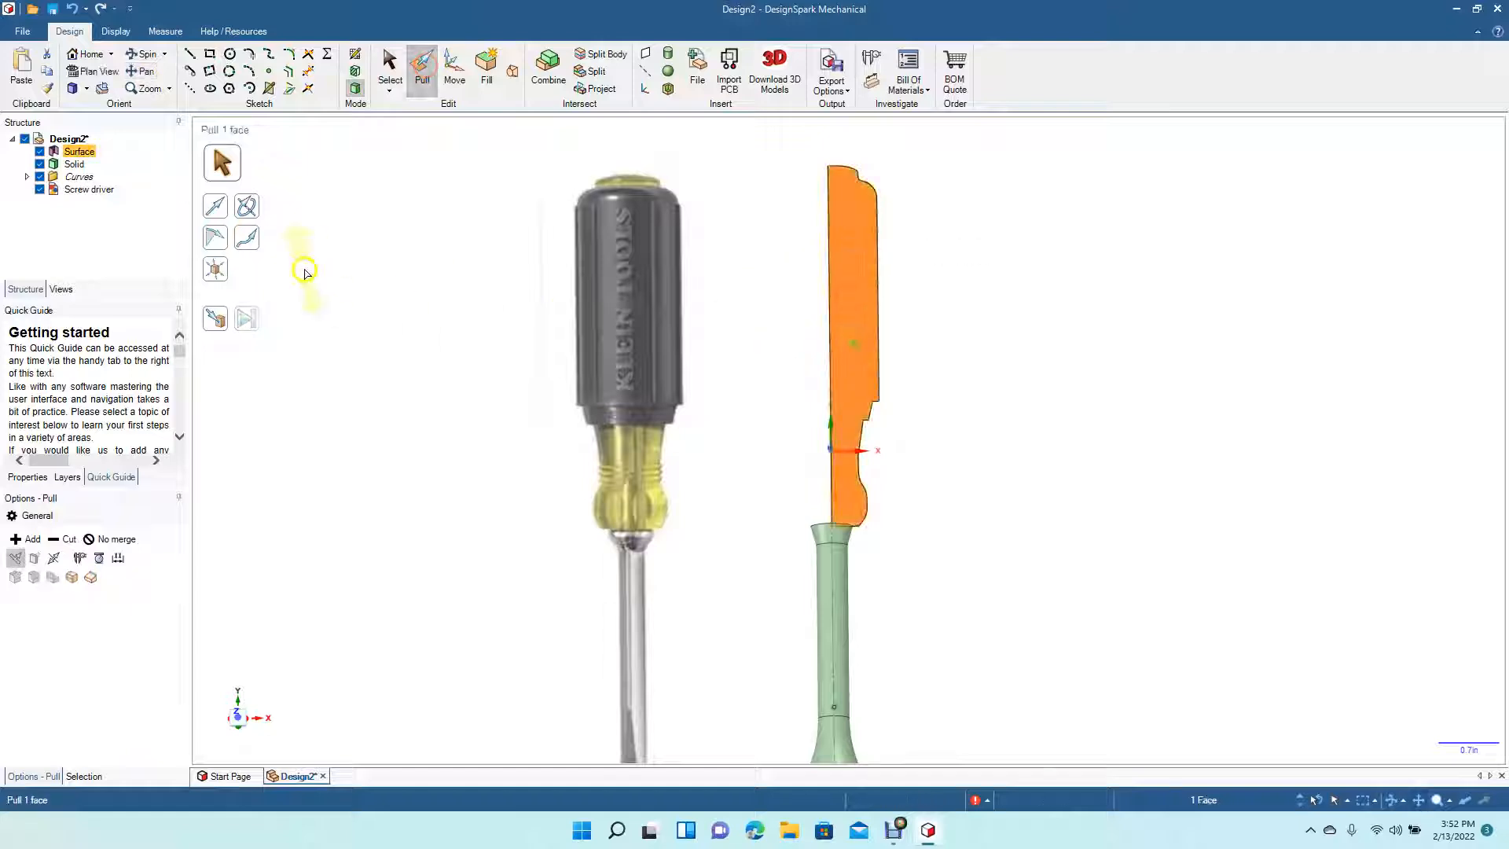
{"action": "left_click", "coordinate": [246, 209]}
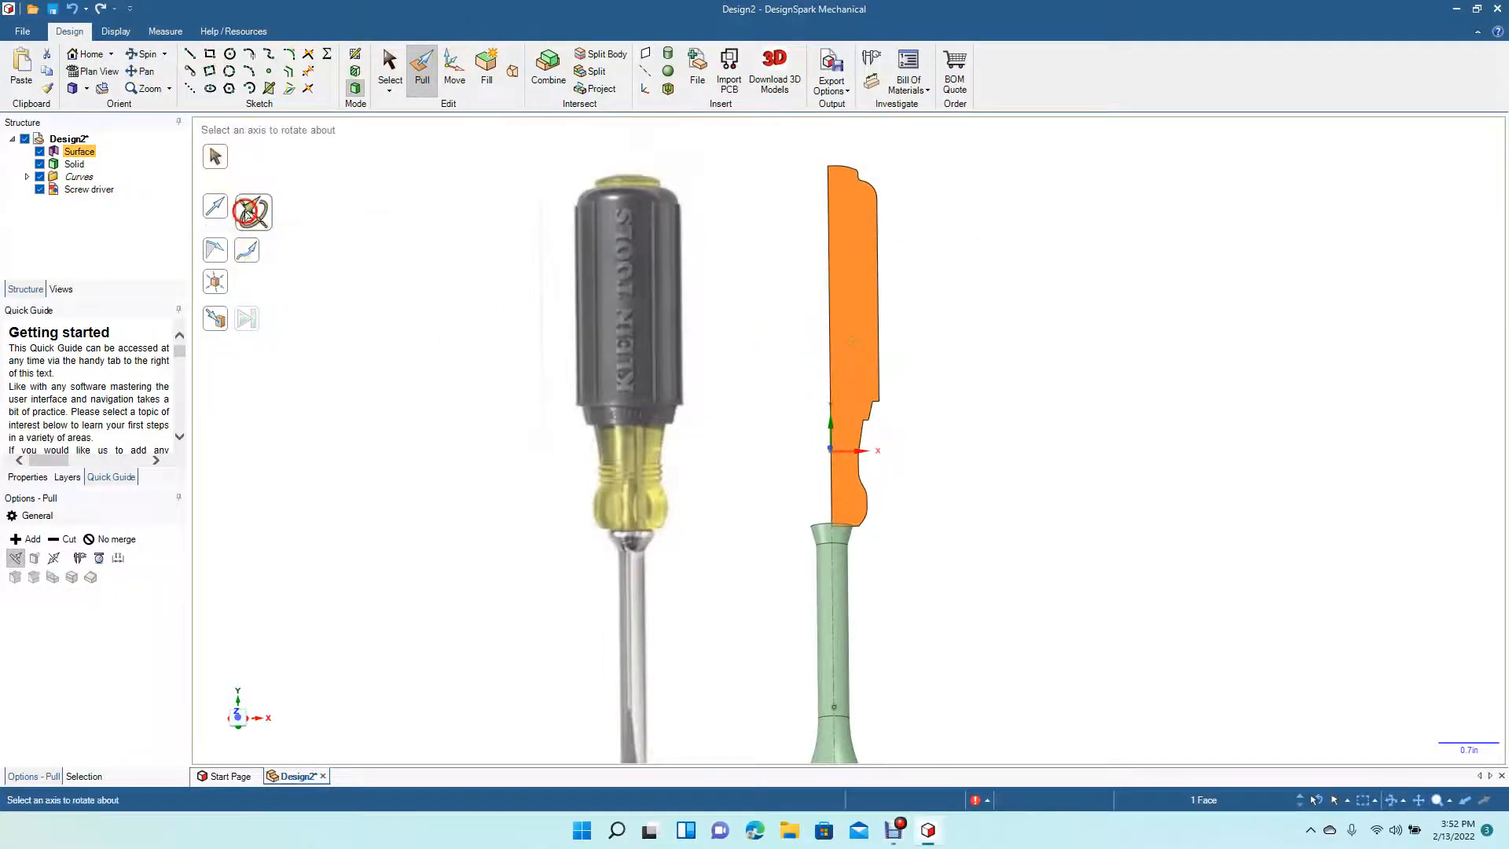
{"action": "left_click", "coordinate": [831, 367]}
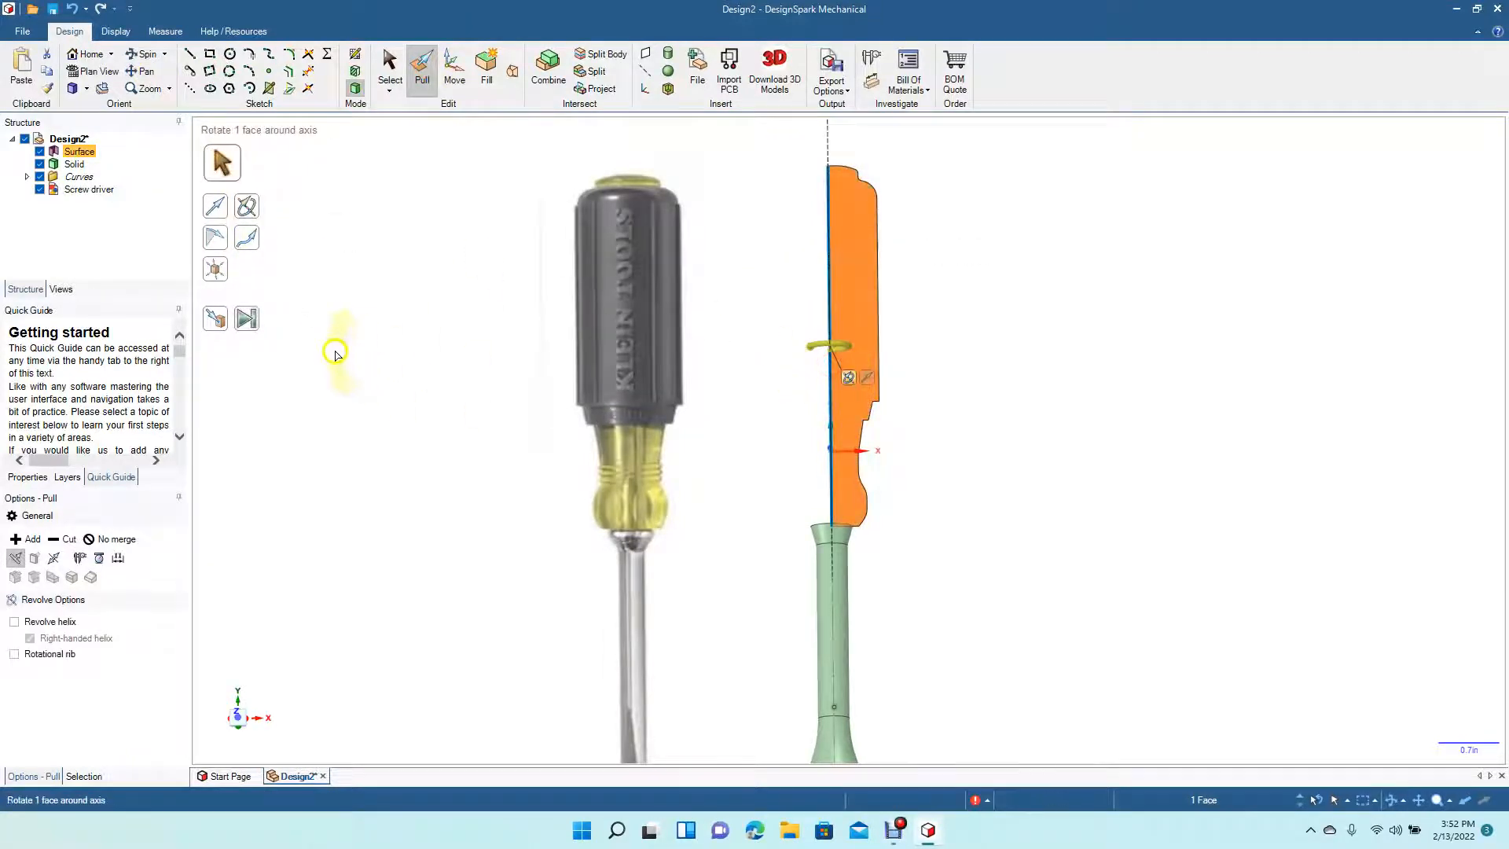
{"action": "left_click", "coordinate": [250, 321]}
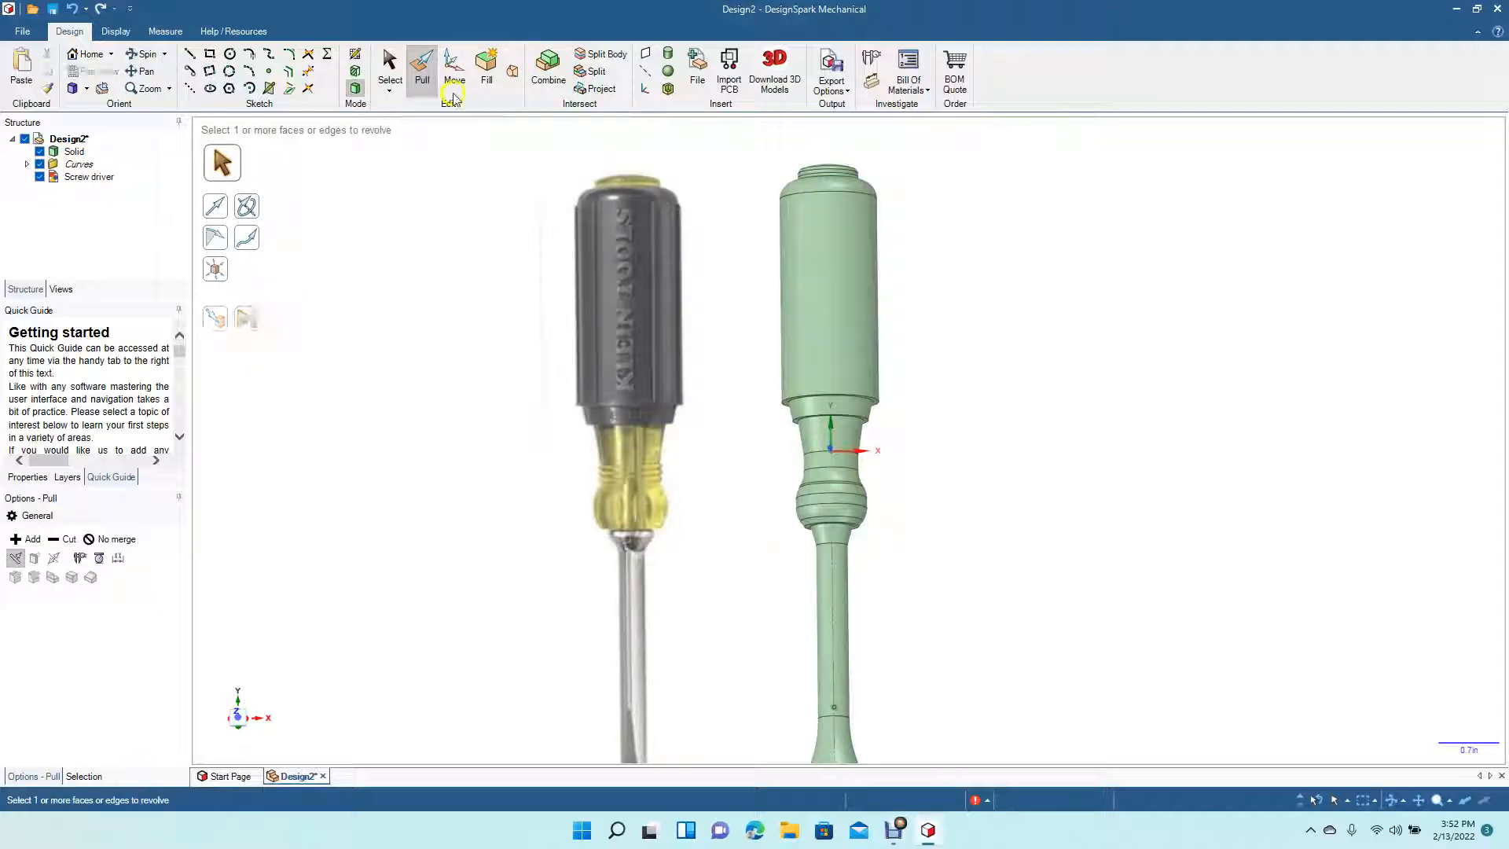
- Start a new sketch on the plane through the solid's central axis
{"action": "left_click", "coordinate": [385, 69]}
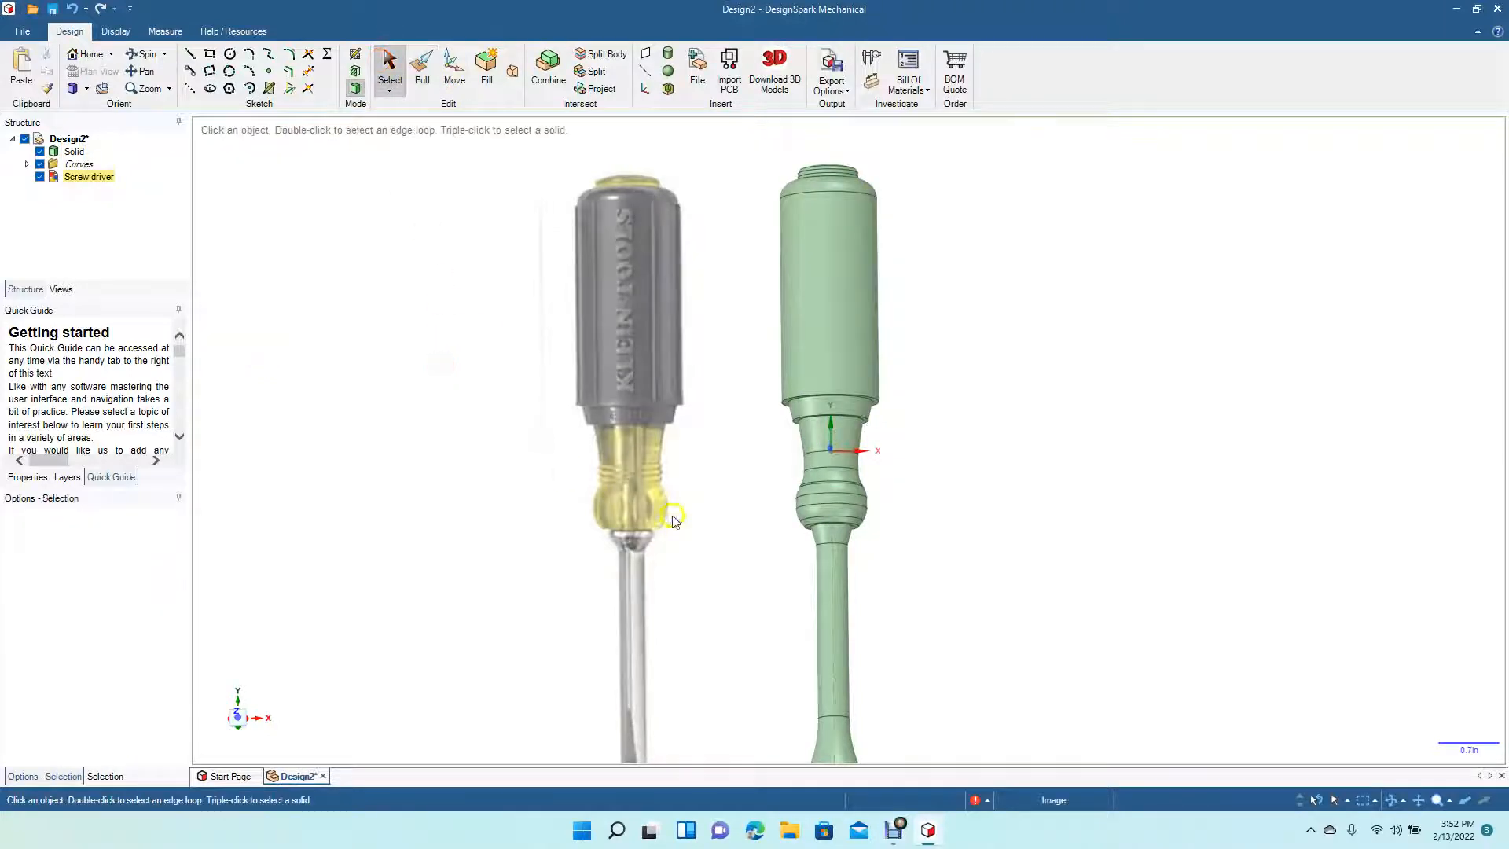
{"action": "left_click", "coordinate": [143, 73]}
{"action": "left_click_drag", "start_coordinate": [434, 481], "coordinate": [435, 374]}
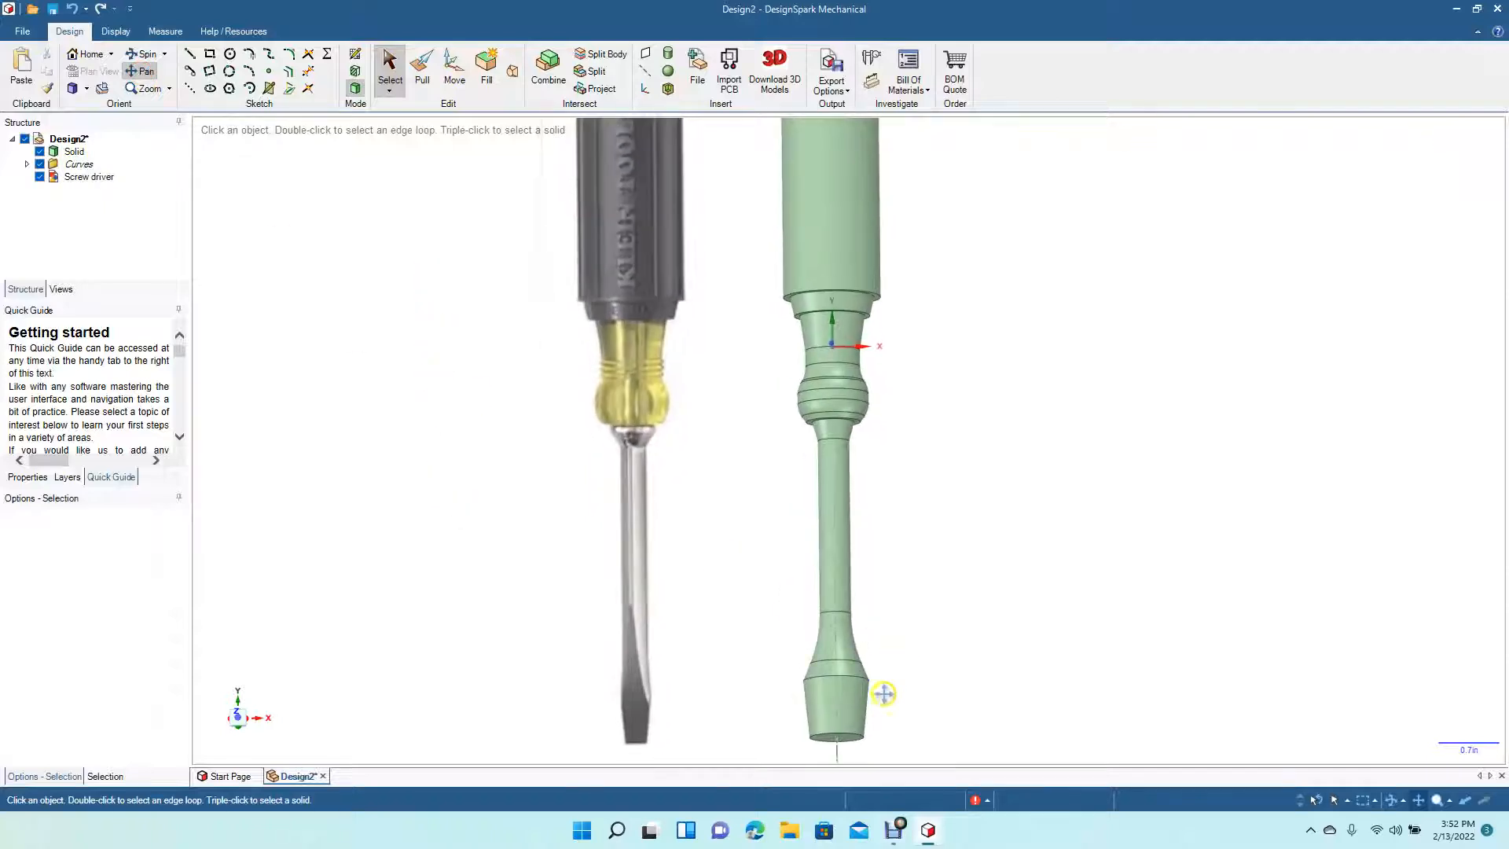
{"action": "left_click", "coordinate": [845, 724]}
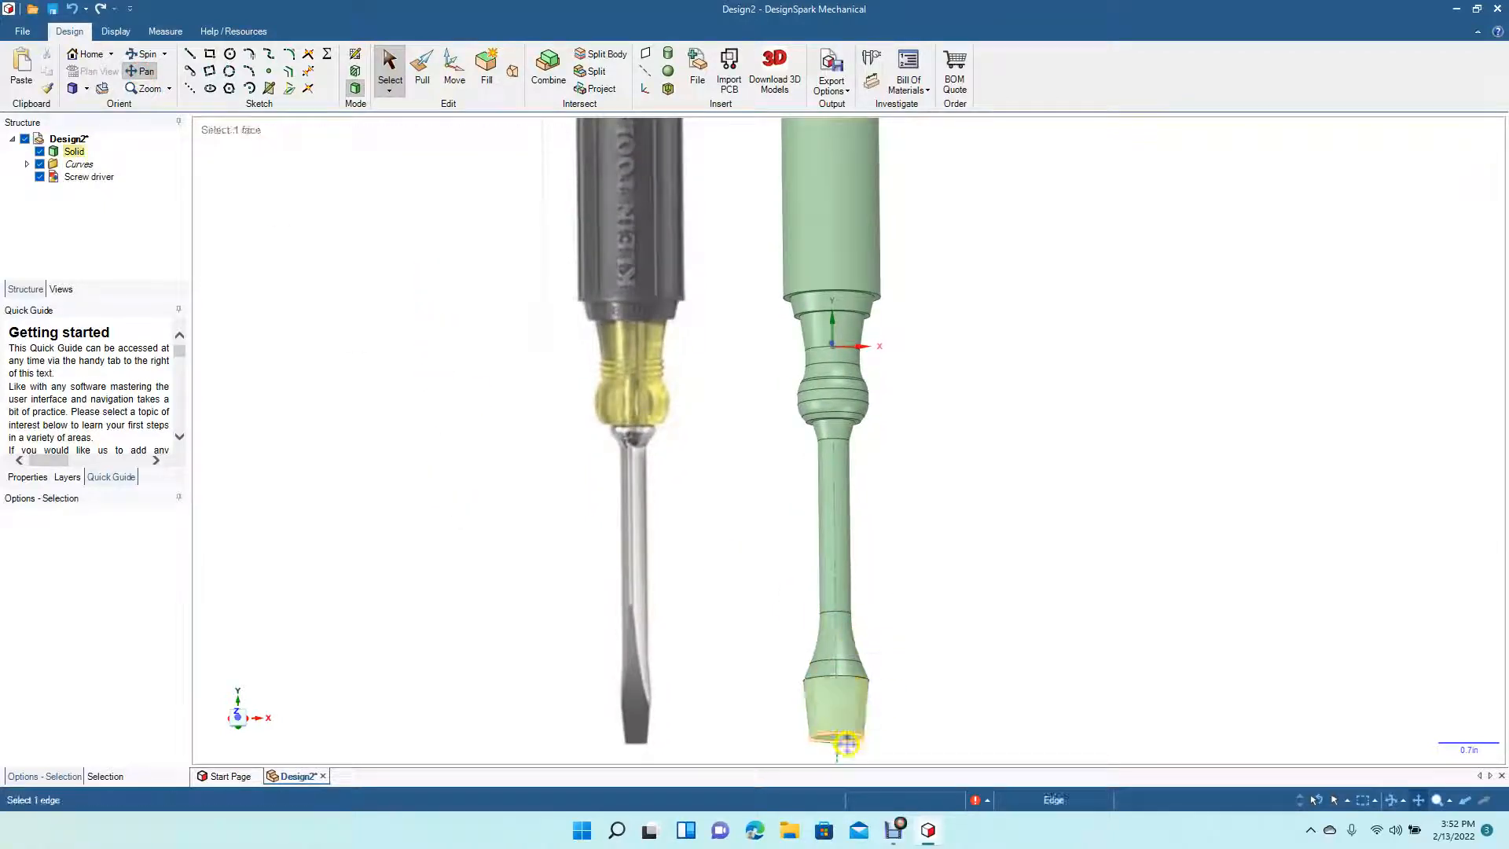
{"action": "left_click", "coordinate": [875, 703]}
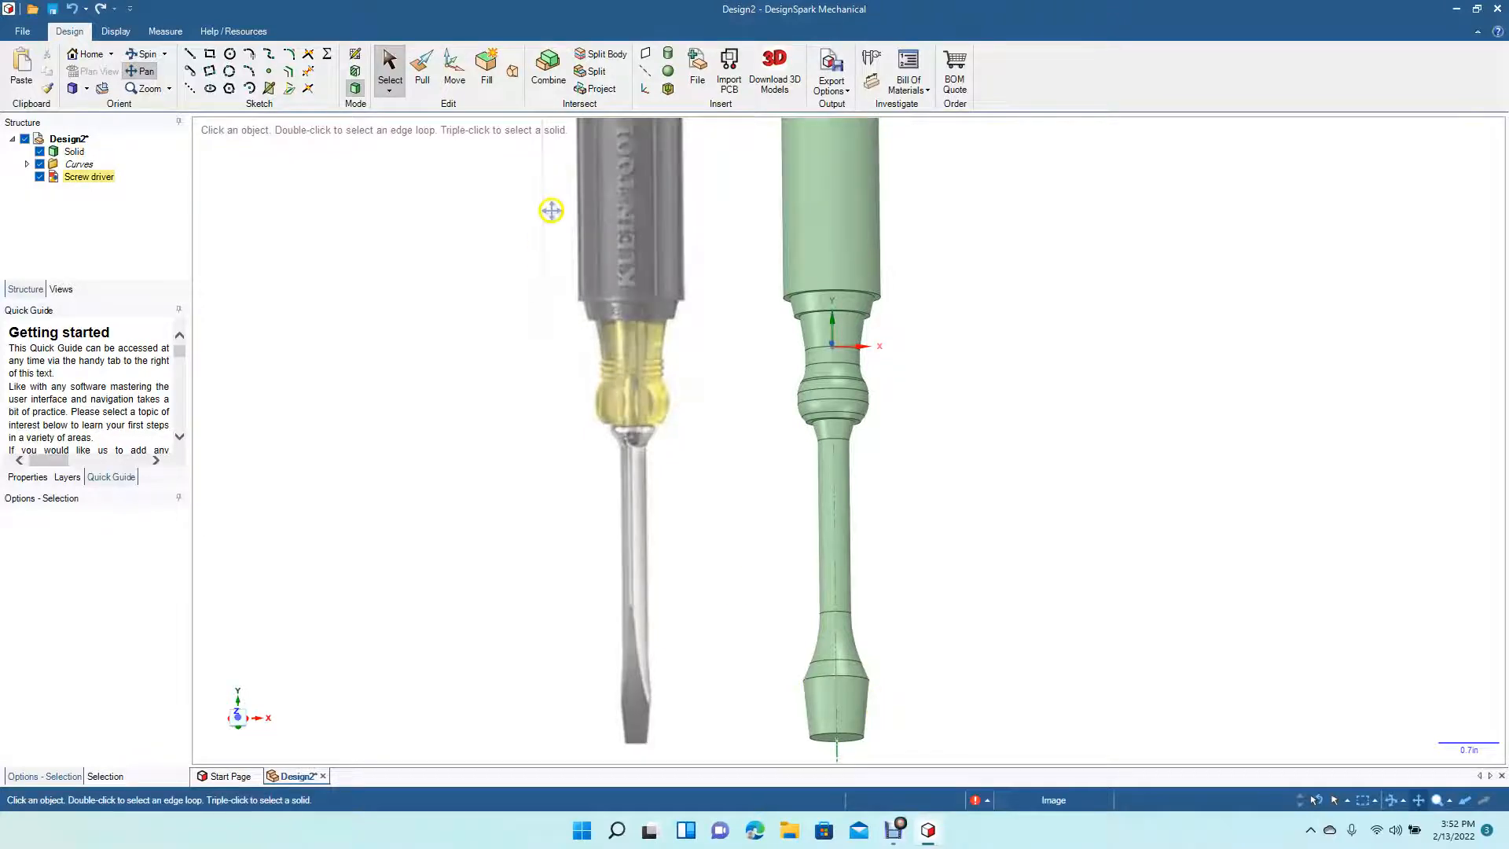
{"action": "left_click", "coordinate": [390, 69]}
{"action": "left_click", "coordinate": [86, 89]}
{"action": "left_click", "coordinate": [97, 152]}
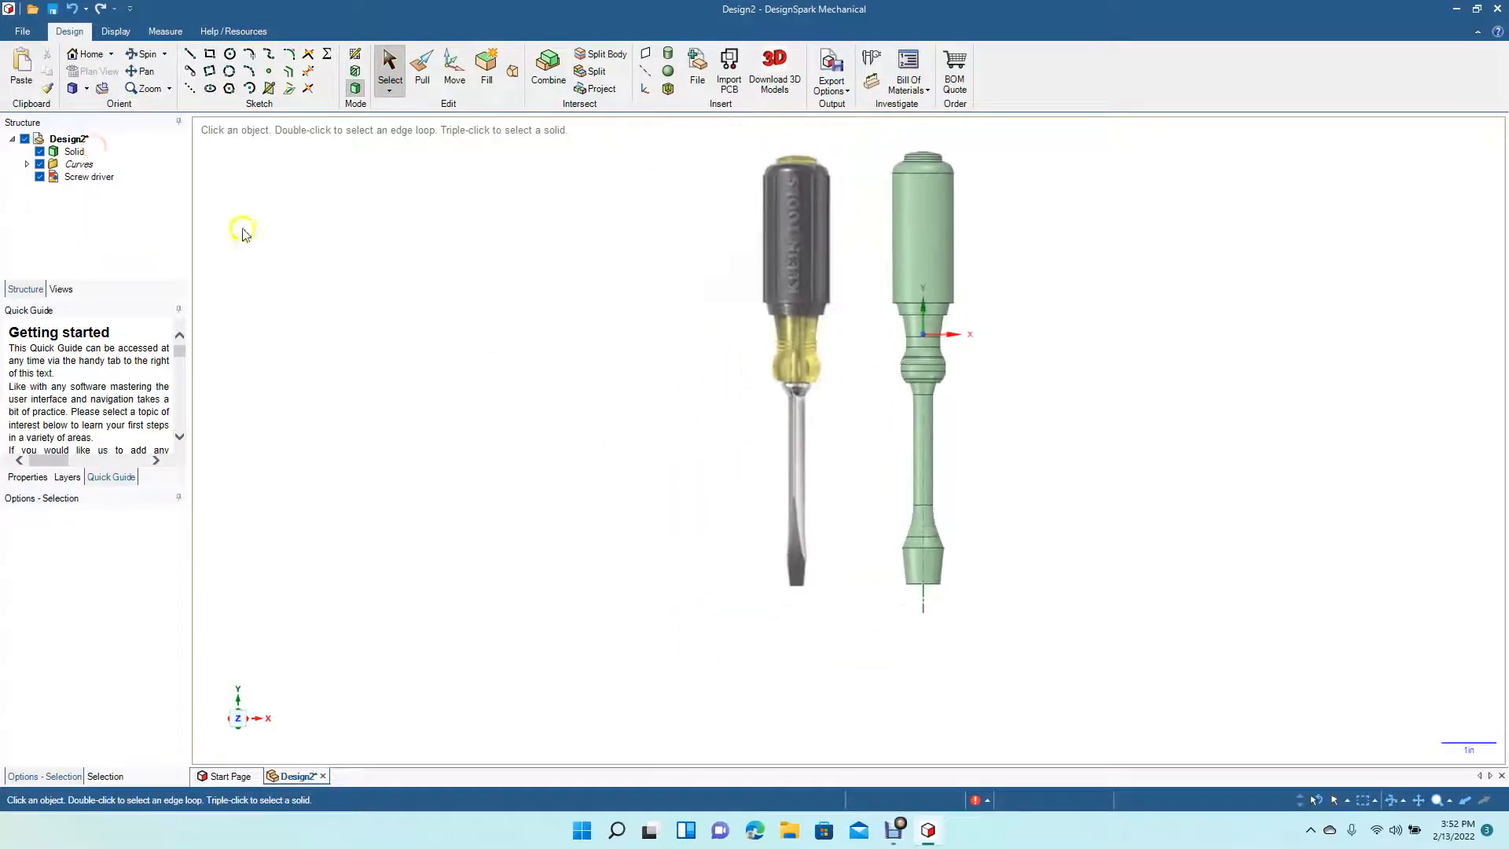
{"action": "left_click", "coordinate": [923, 604]}
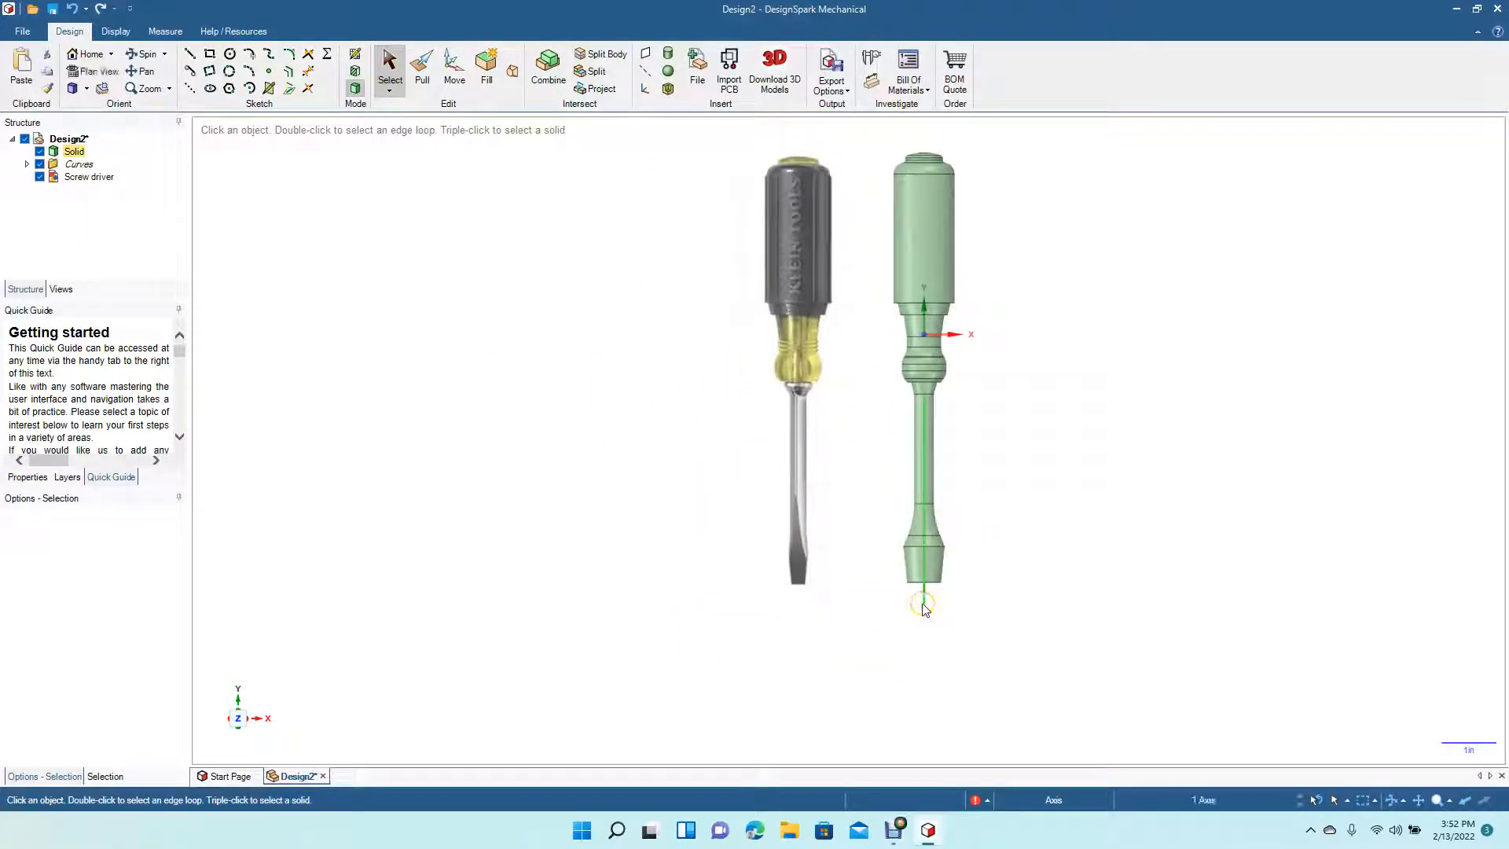
{"action": "key", "text": "k"}
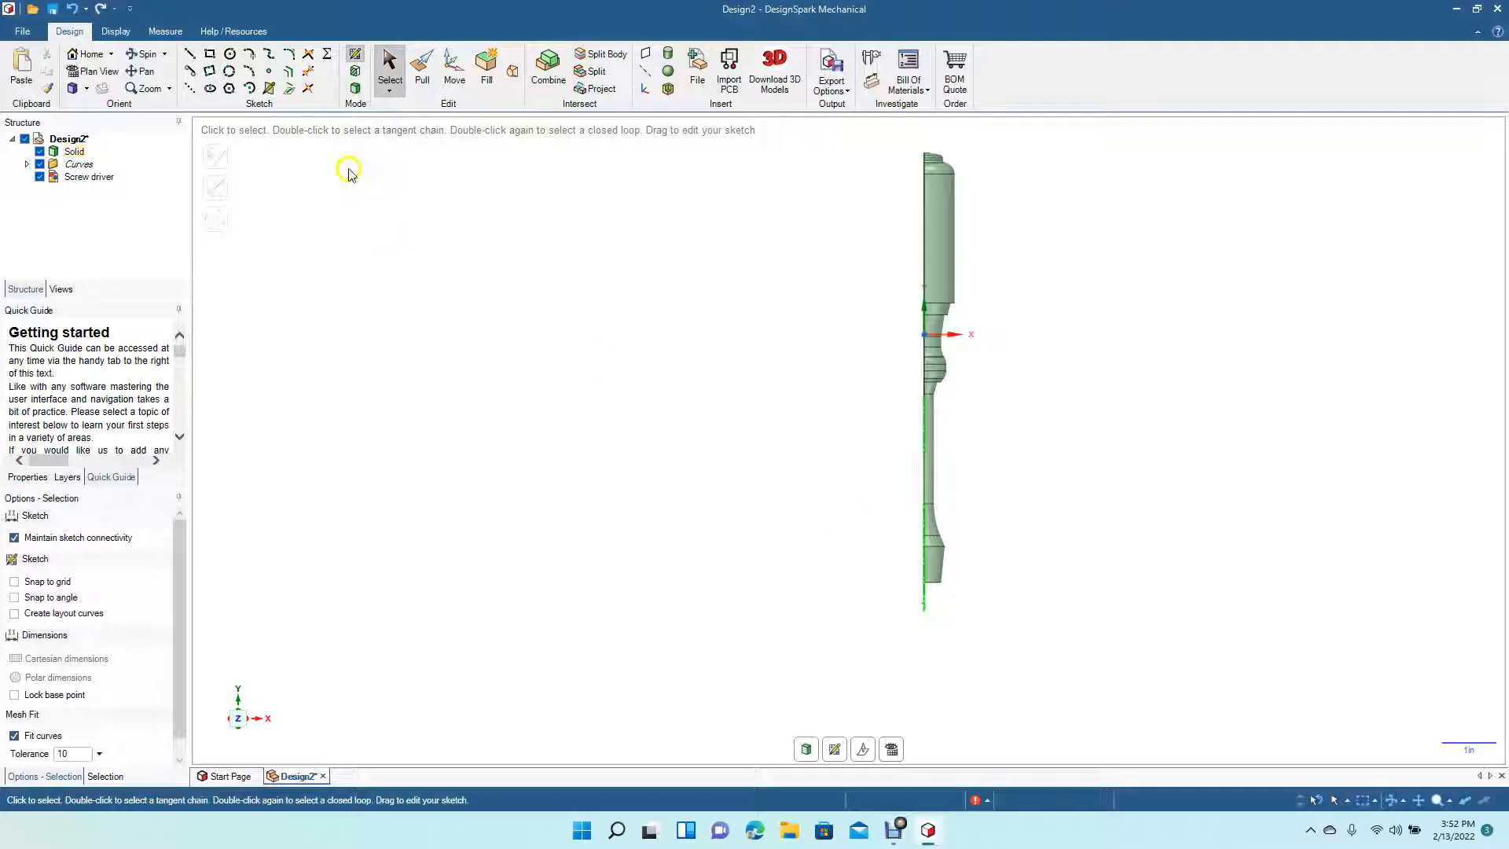
- Draw a vertical line about 2.04 in long down the blade's centre axis to its bottom edge
{"action": "left_click", "coordinate": [143, 54]}
{"action": "left_click", "coordinate": [821, 524]}
{"action": "mouse_move", "coordinate": [821, 524]}
{"action": "left_mouse_down"}
{"action": "mouse_move", "coordinate": [956, 535]}
{"action": "mouse_move", "coordinate": [1023, 521]}
{"action": "left_mouse_up"}
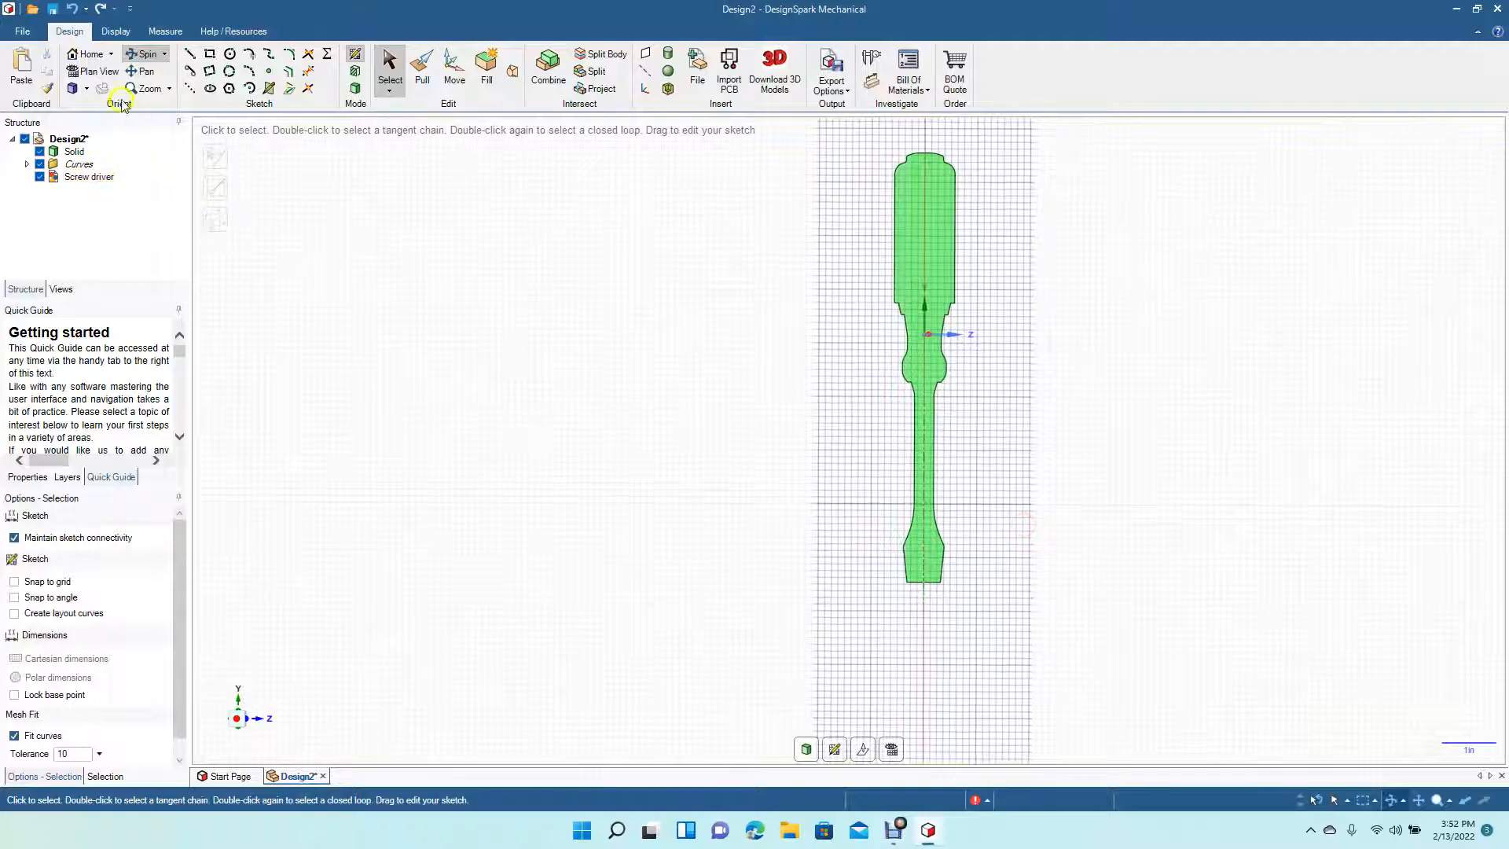
{"action": "left_click", "coordinate": [95, 72]}
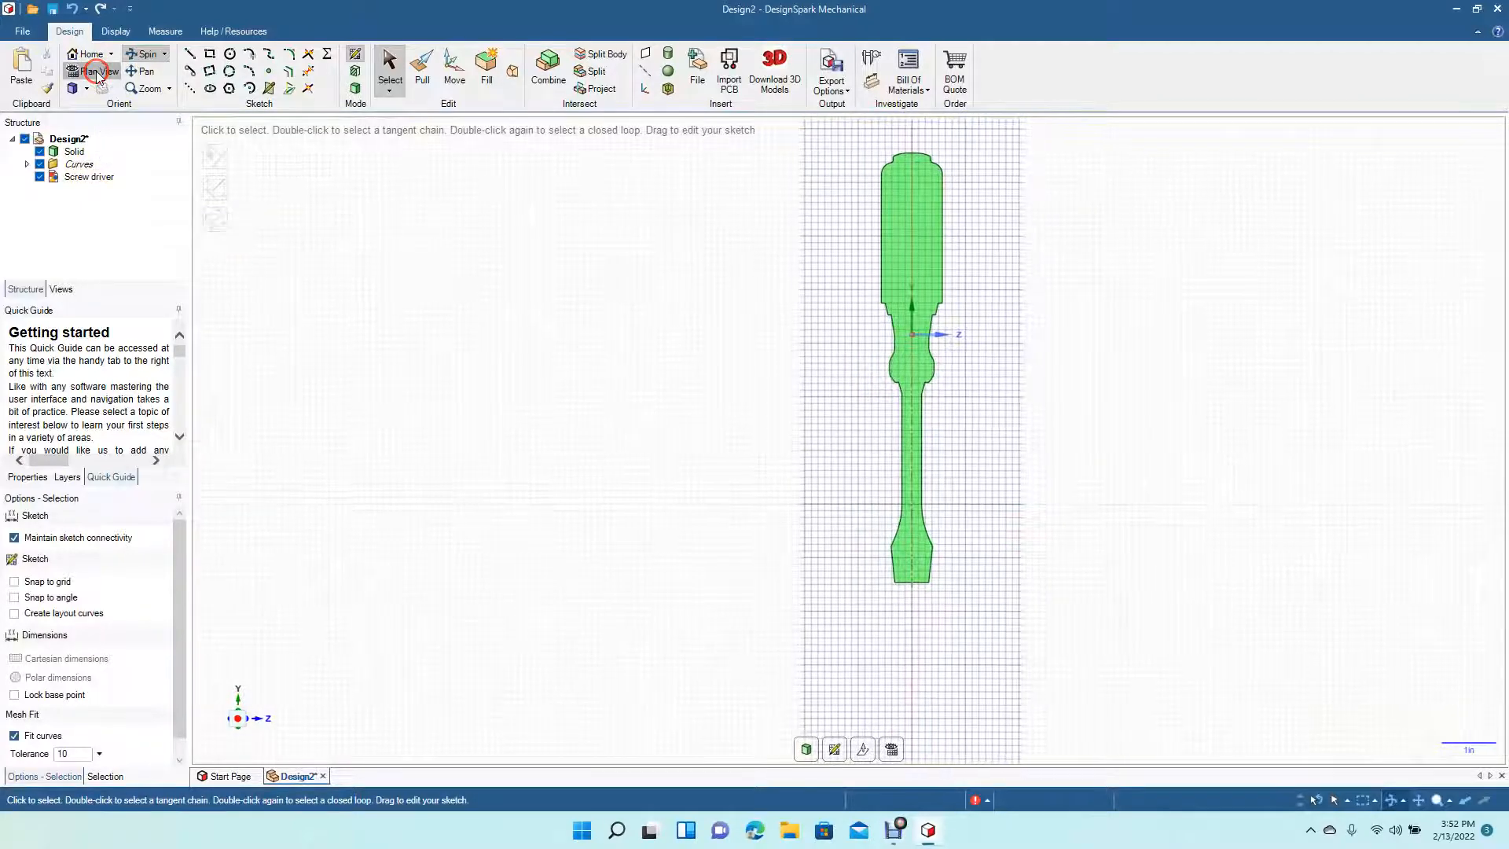
{"action": "scroll", "coordinate": [637, 448], "scroll_direction": "up", "scroll_amount": 5, "text": "ctrl"}
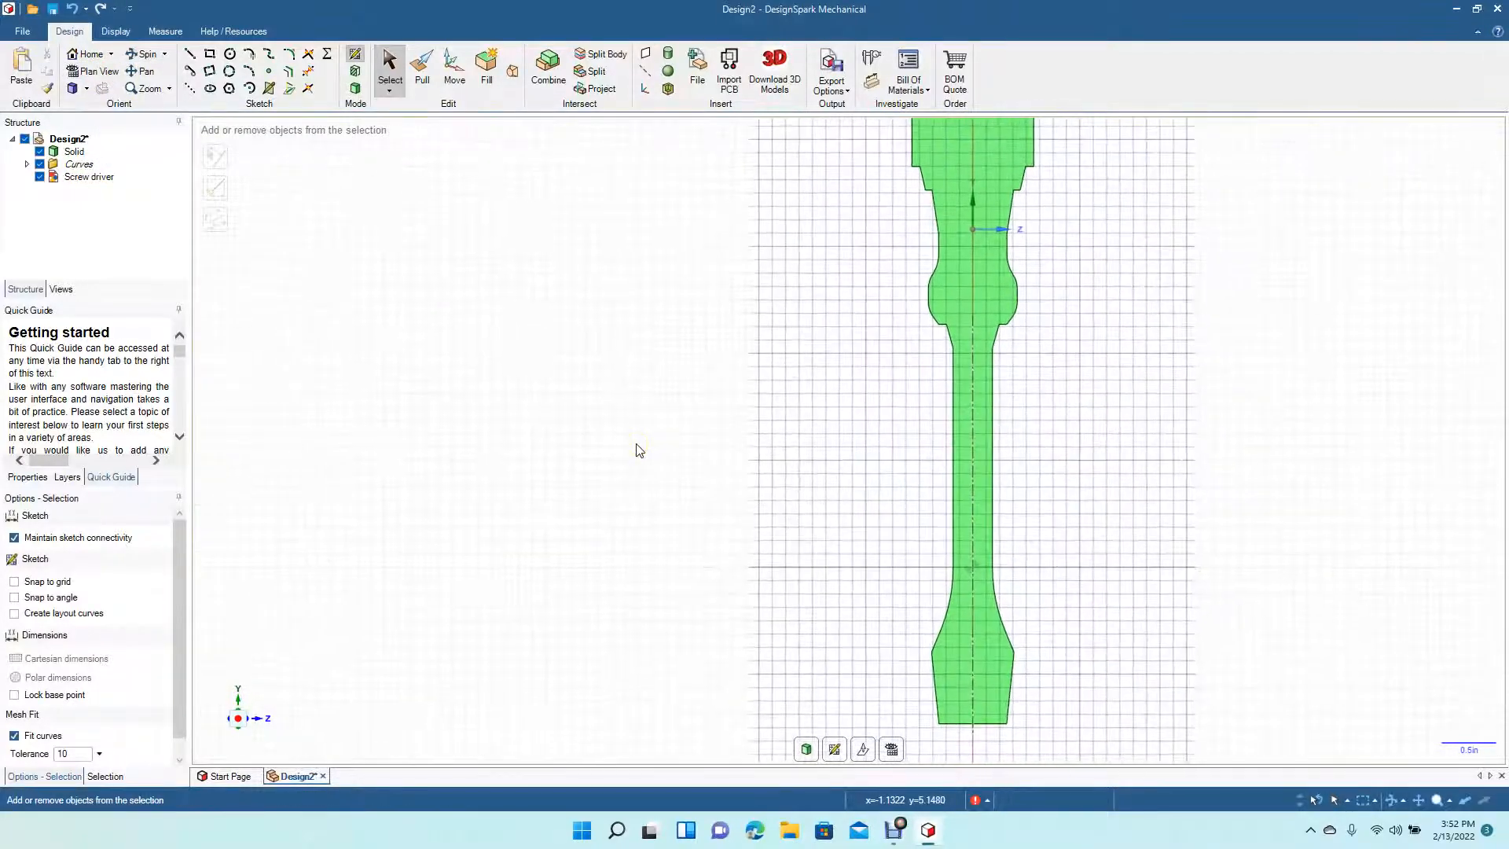
{"action": "left_click", "coordinate": [144, 71]}
{"action": "mouse_move", "coordinate": [713, 421]}
{"action": "left_mouse_down"}
{"action": "mouse_move", "coordinate": [626, 286]}
{"action": "mouse_move", "coordinate": [480, 189]}
{"action": "left_mouse_up"}
{"action": "mouse_move", "coordinate": [537, 317]}
{"action": "left_mouse_down"}
{"action": "mouse_move", "coordinate": [479, 249]}
{"action": "mouse_move", "coordinate": [458, 195]}
{"action": "left_mouse_up"}
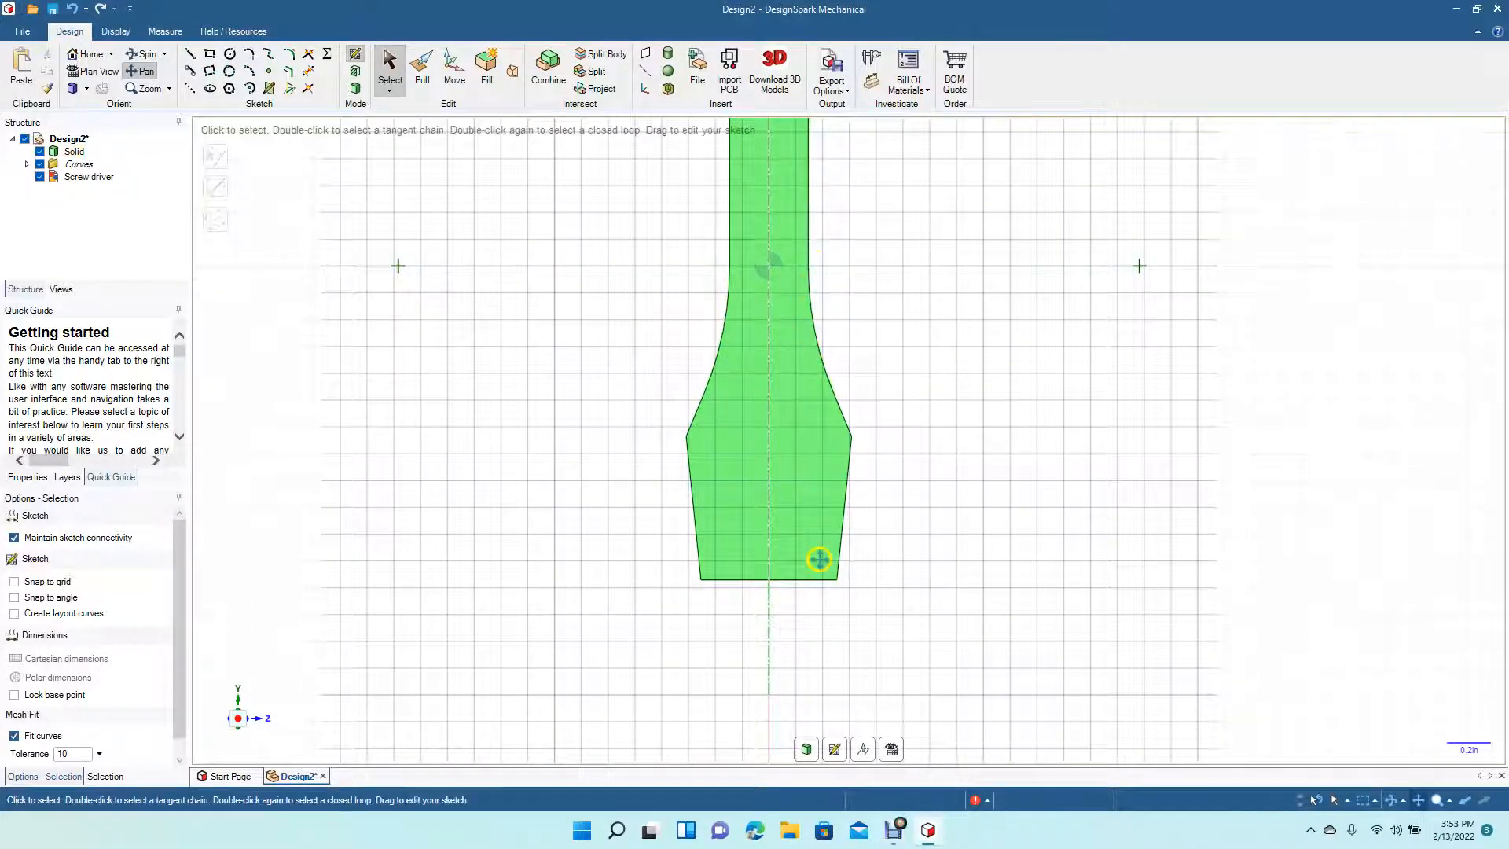
{"action": "left_click", "coordinate": [144, 53]}
{"action": "left_click_drag", "start_coordinate": [884, 402], "coordinate": [757, 408]}
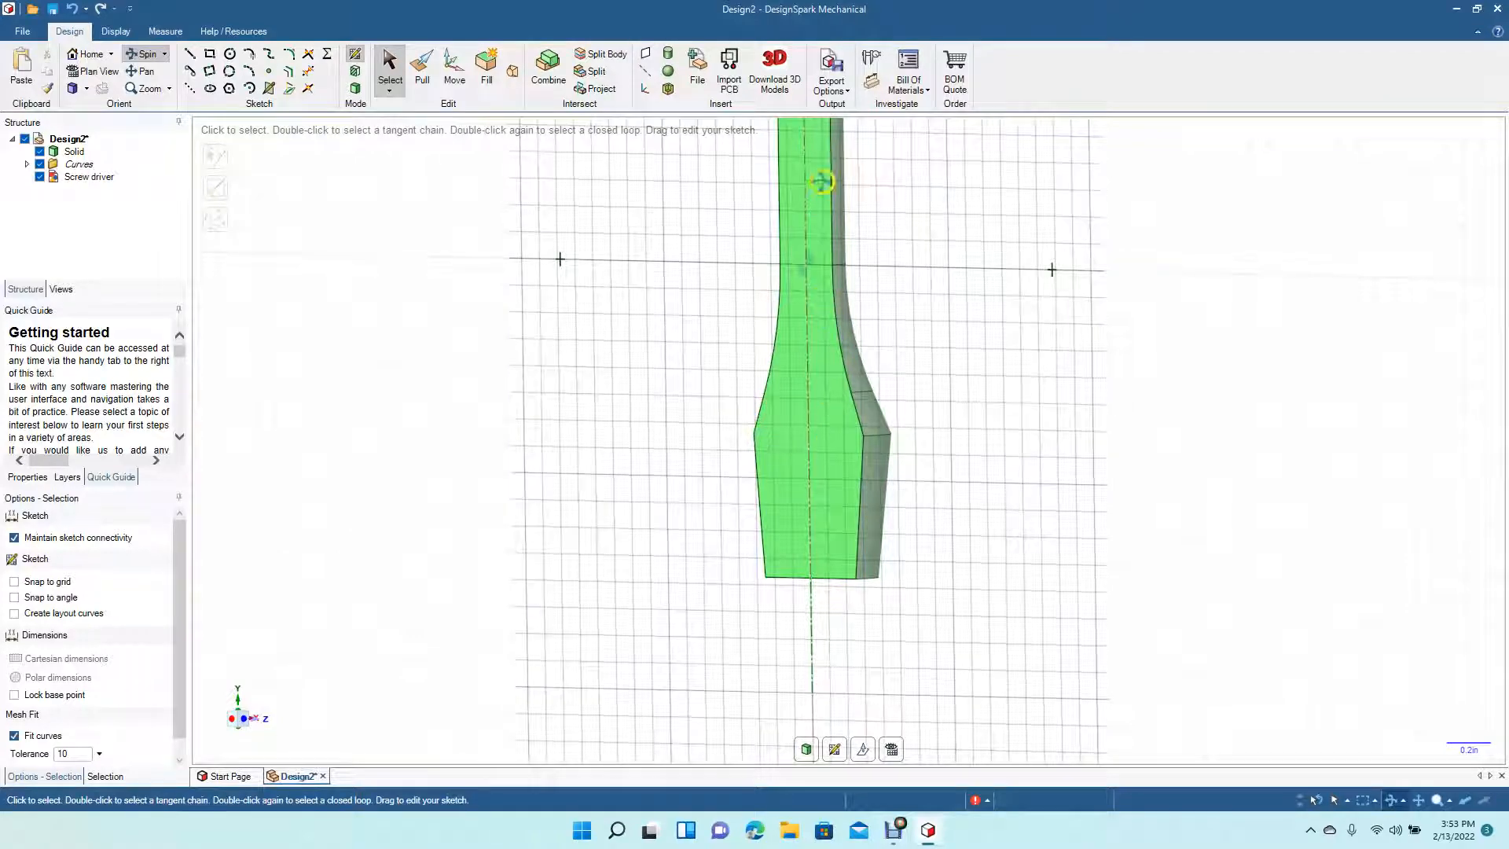
{"action": "mouse_move", "coordinate": [1040, 417]}
{"action": "left_mouse_down"}
{"action": "mouse_move", "coordinate": [922, 196]}
{"action": "mouse_move", "coordinate": [946, 205]}
{"action": "mouse_move", "coordinate": [899, 243]}
{"action": "mouse_move", "coordinate": [856, 347]}
{"action": "mouse_move", "coordinate": [886, 360]}
{"action": "mouse_move", "coordinate": [980, 341]}
{"action": "mouse_move", "coordinate": [1064, 381]}
{"action": "mouse_move", "coordinate": [1097, 417]}
{"action": "mouse_move", "coordinate": [1079, 410]}
{"action": "left_mouse_up"}
{"action": "left_click", "coordinate": [92, 71]}
{"action": "left_click", "coordinate": [189, 55]}
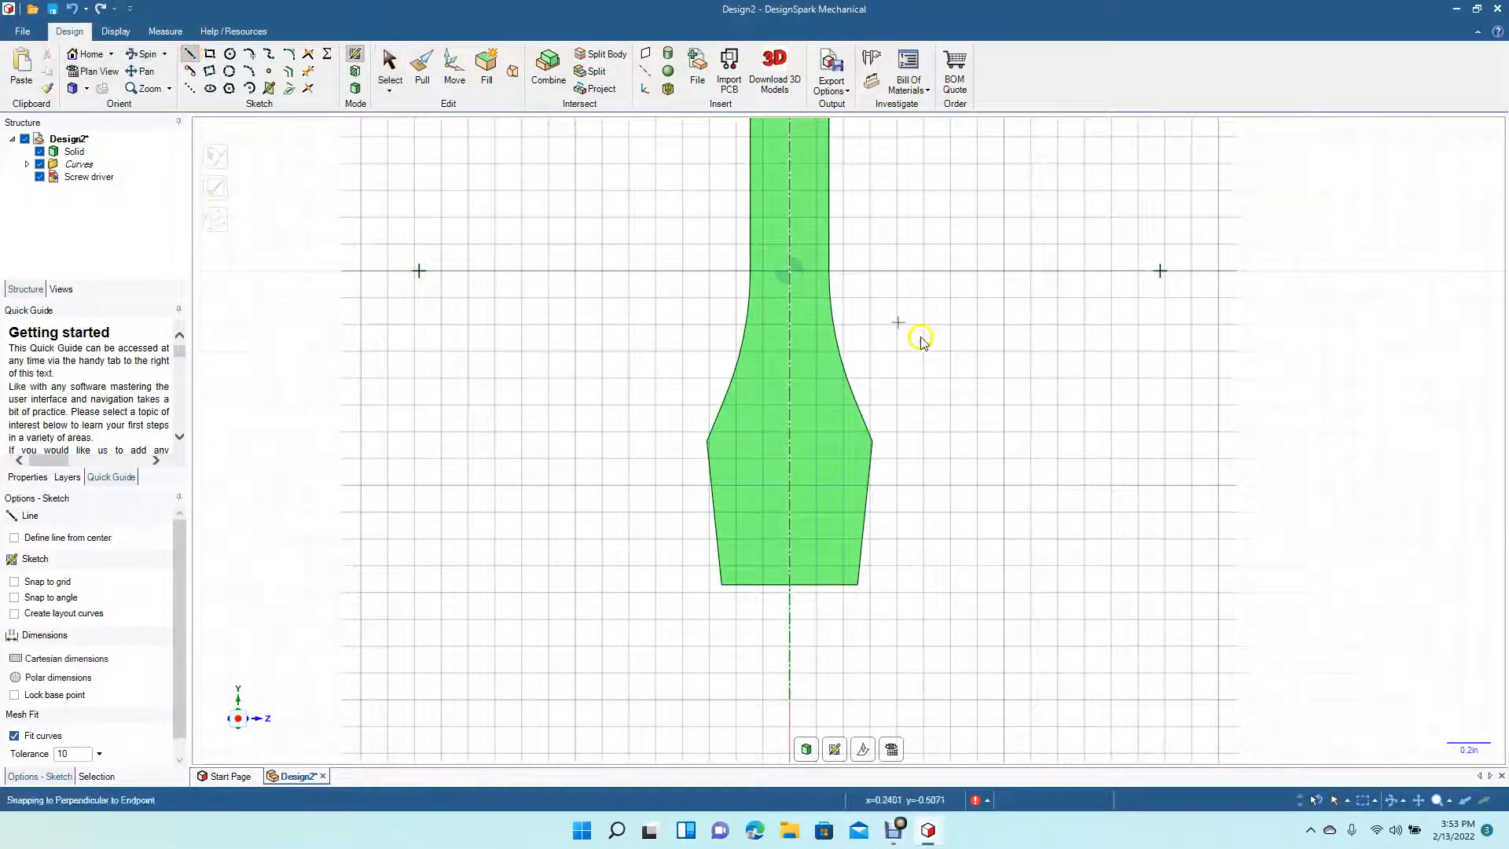
{"action": "left_click", "coordinate": [790, 148]}
{"action": "left_click", "coordinate": [789, 583]}
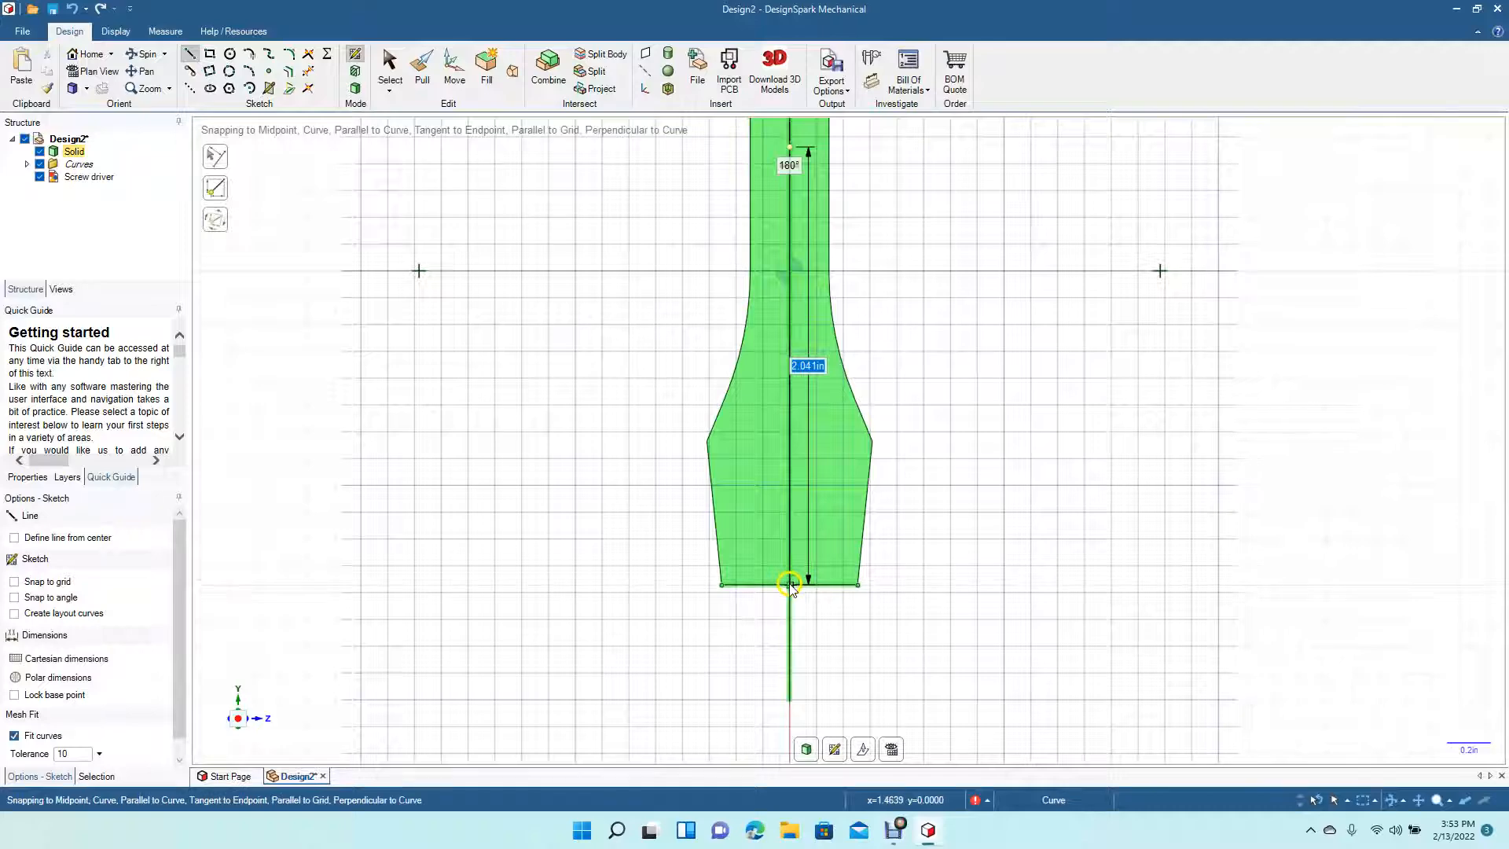
- Set the blade's centre line as a mirror line
{"action": "left_click", "coordinate": [389, 67]}
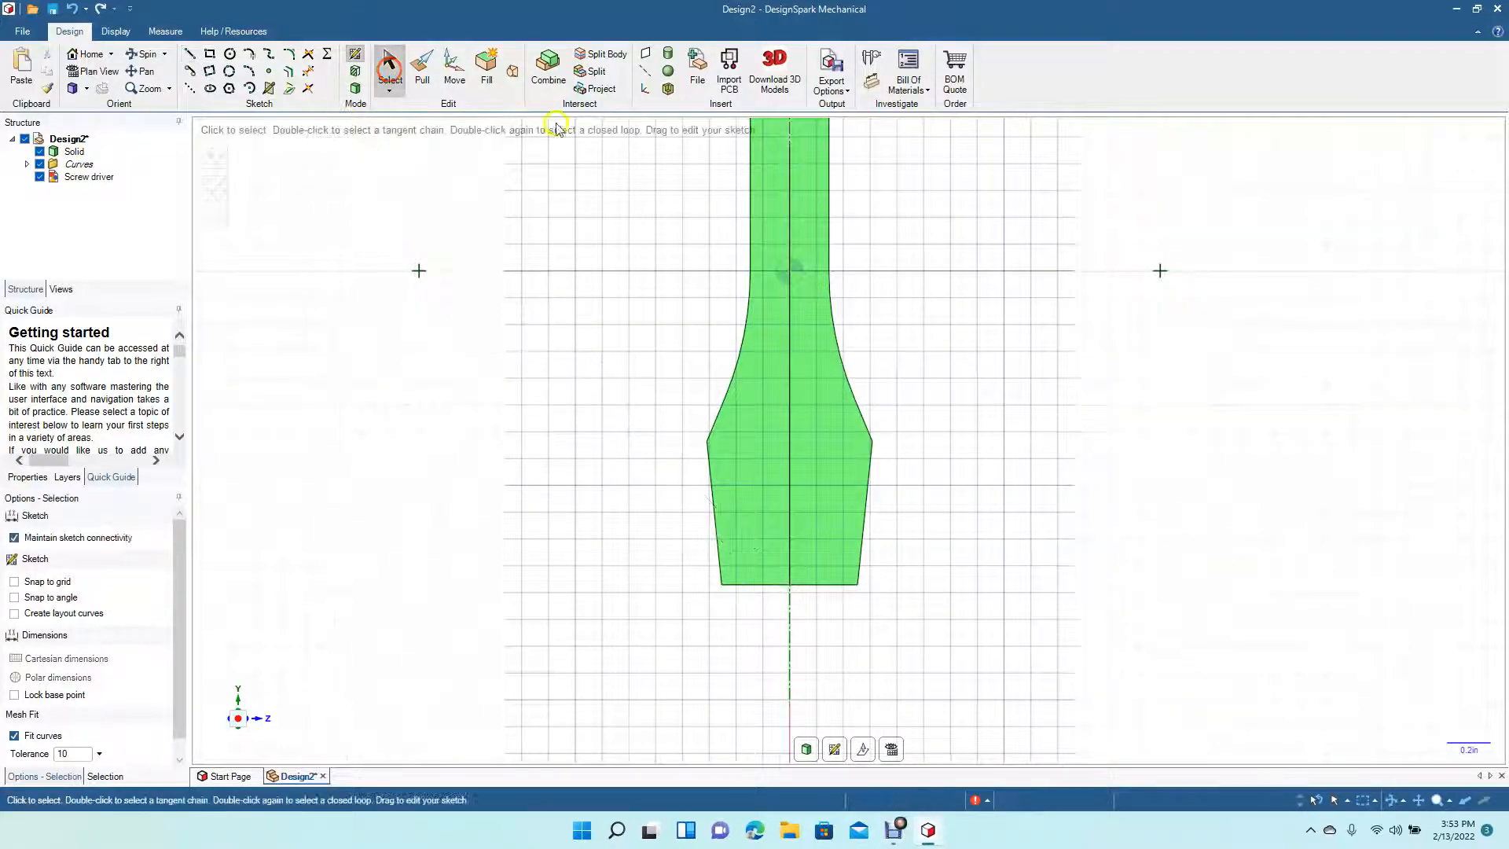
{"action": "right_click", "coordinate": [786, 300]}
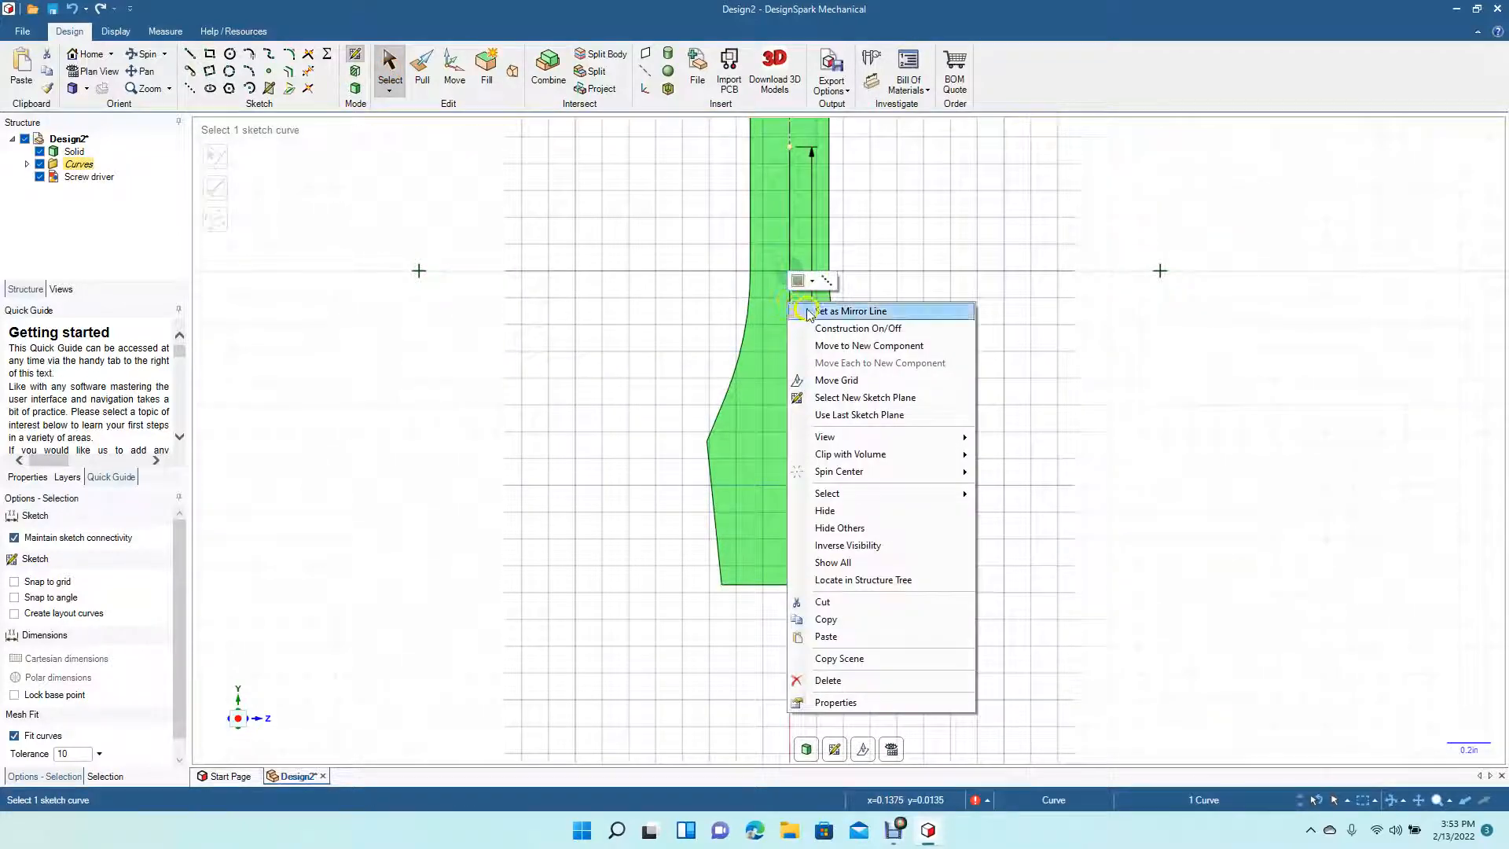
{"action": "left_click", "coordinate": [809, 316]}
- Sketch a mirrored, slightly angled line about 2.09 in from the shaft's top down to near the blade's bottom centre
{"action": "left_click", "coordinate": [189, 57]}
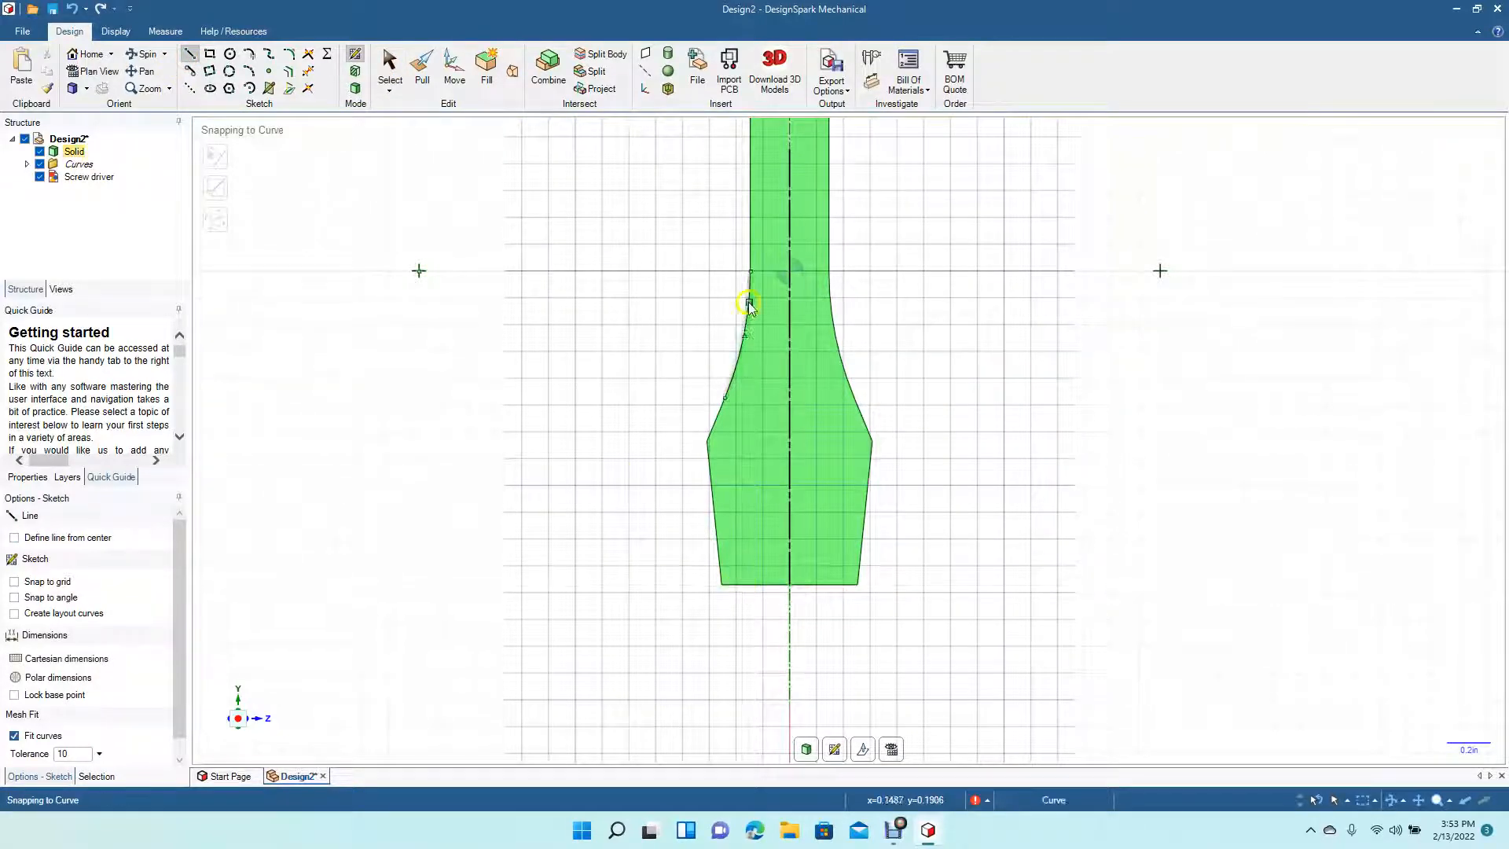
{"action": "left_click", "coordinate": [750, 271]}
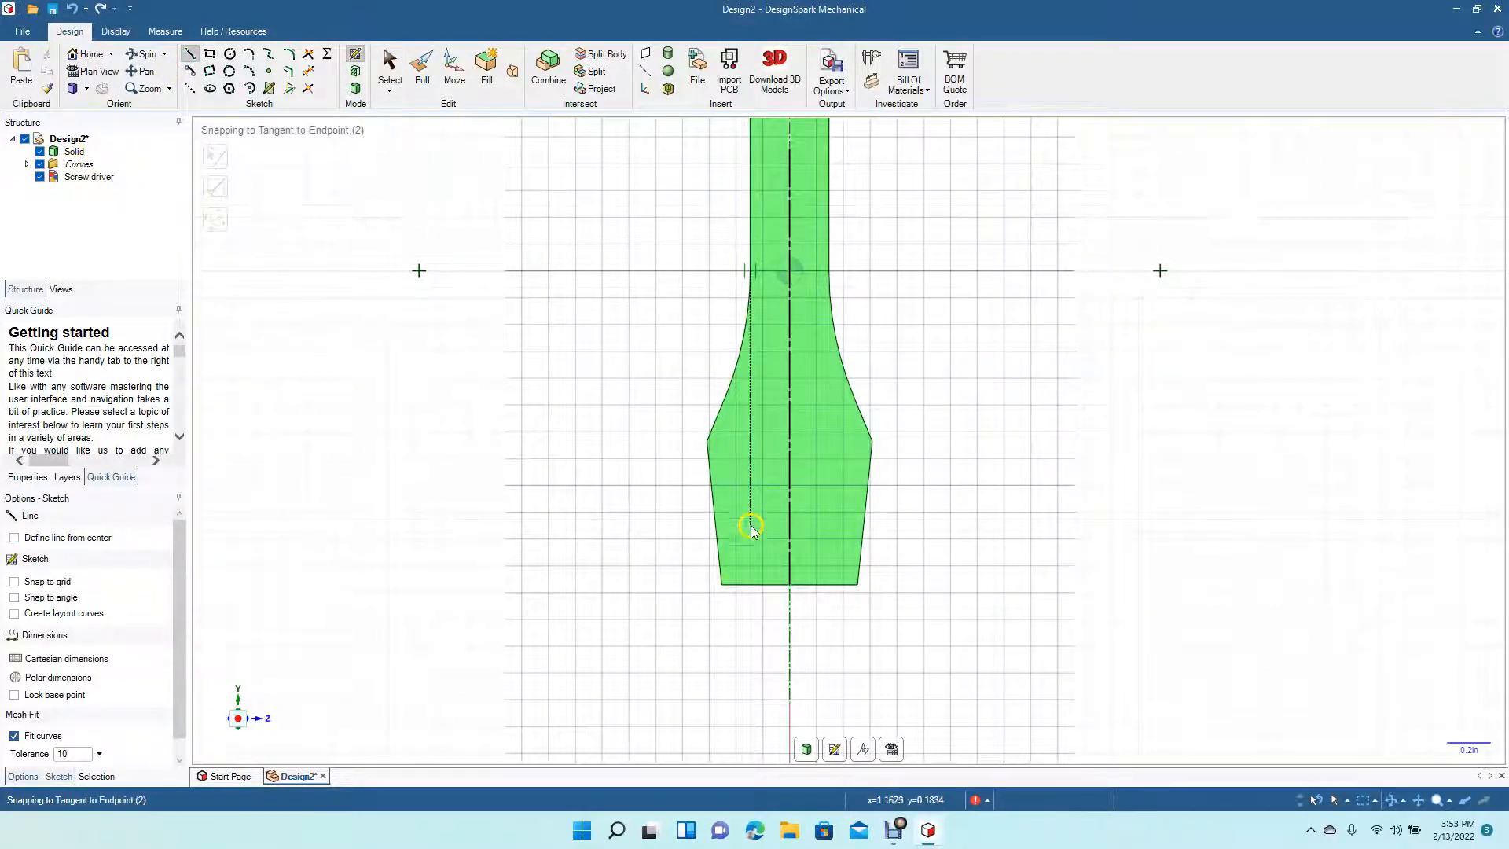
{"action": "left_click", "coordinate": [748, 137]}
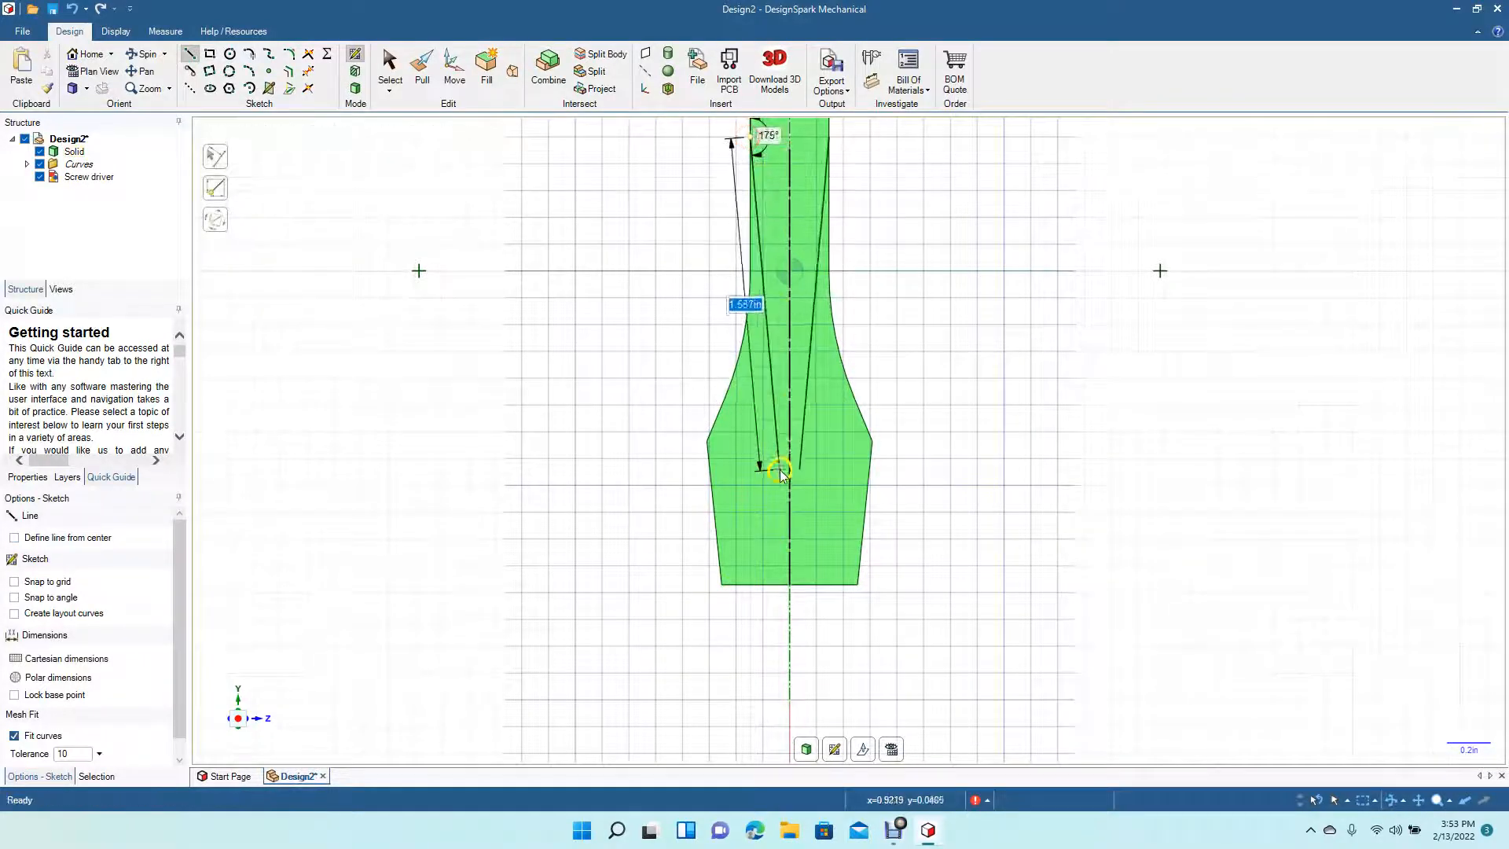
{"action": "left_click", "coordinate": [780, 587]}
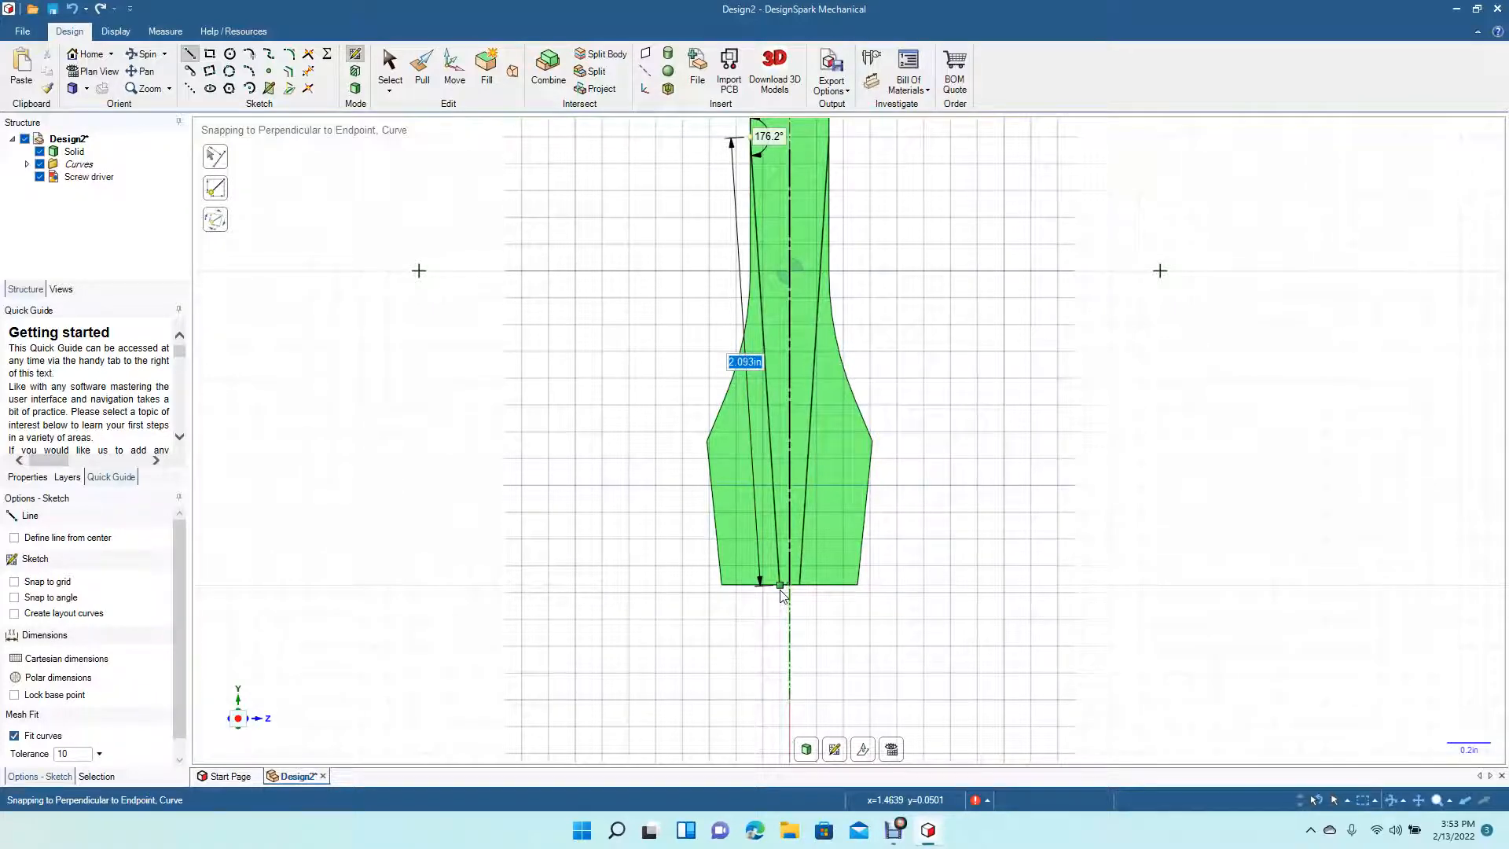
- Close the side profile with a 0.48 in bottom line, a 2.07 in vertical line and a top line back to the shaft
{"action": "left_click", "coordinate": [780, 586]}
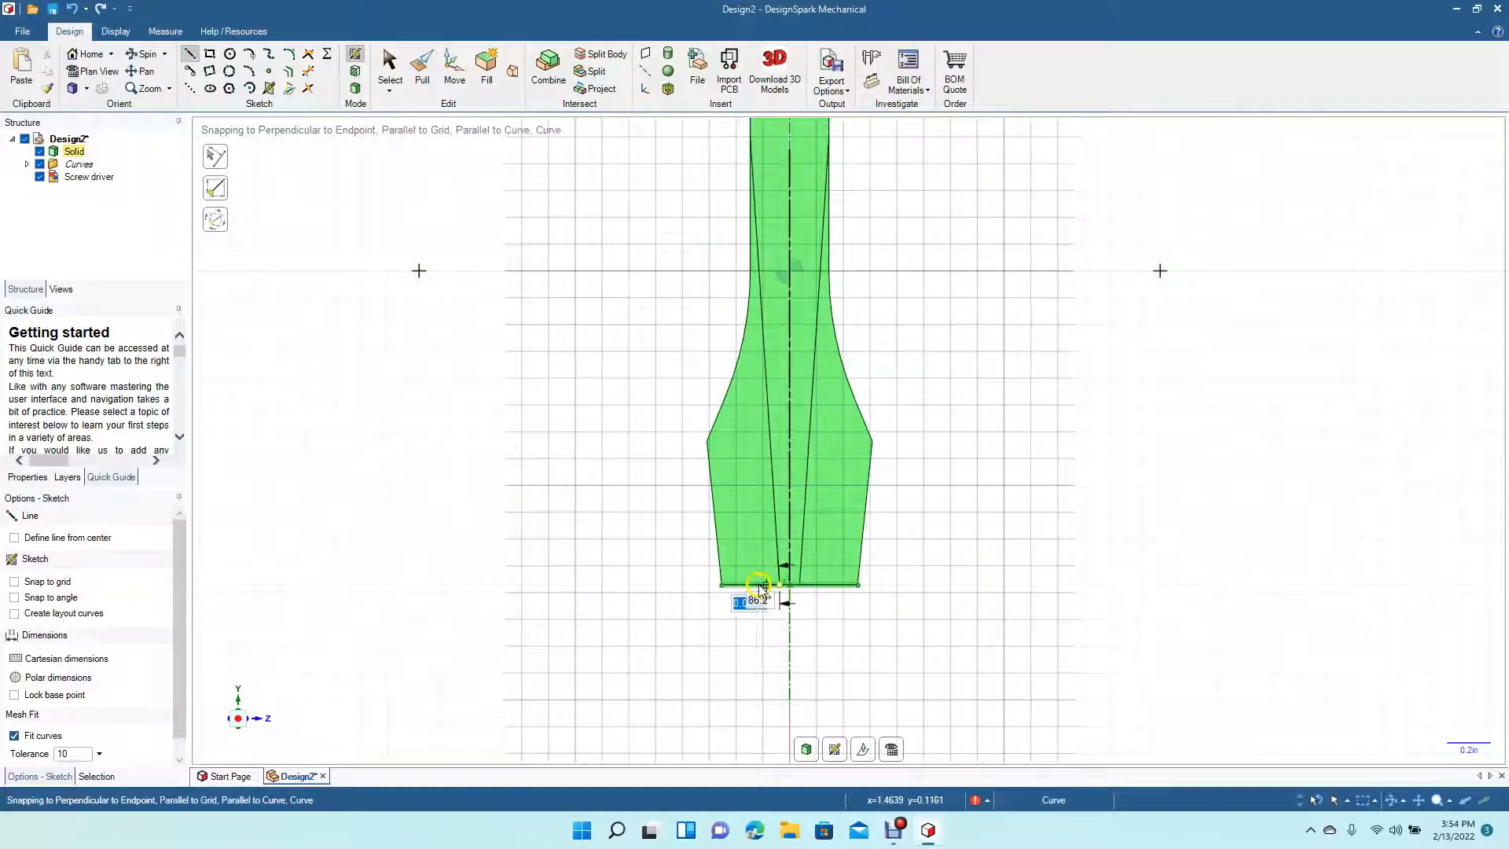
{"action": "left_click", "coordinate": [677, 585]}
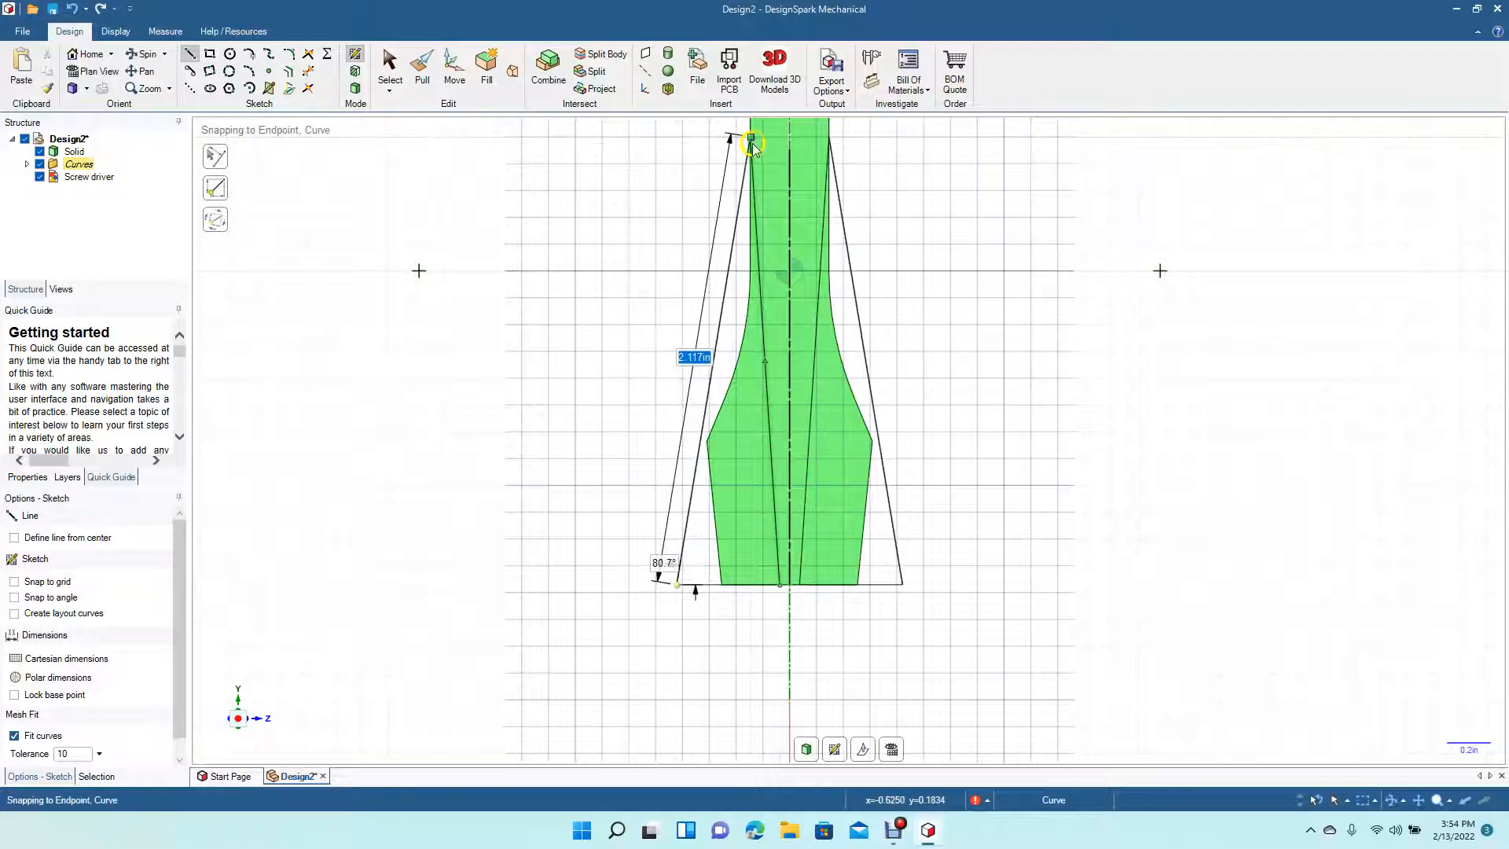
{"action": "left_click", "coordinate": [674, 143]}
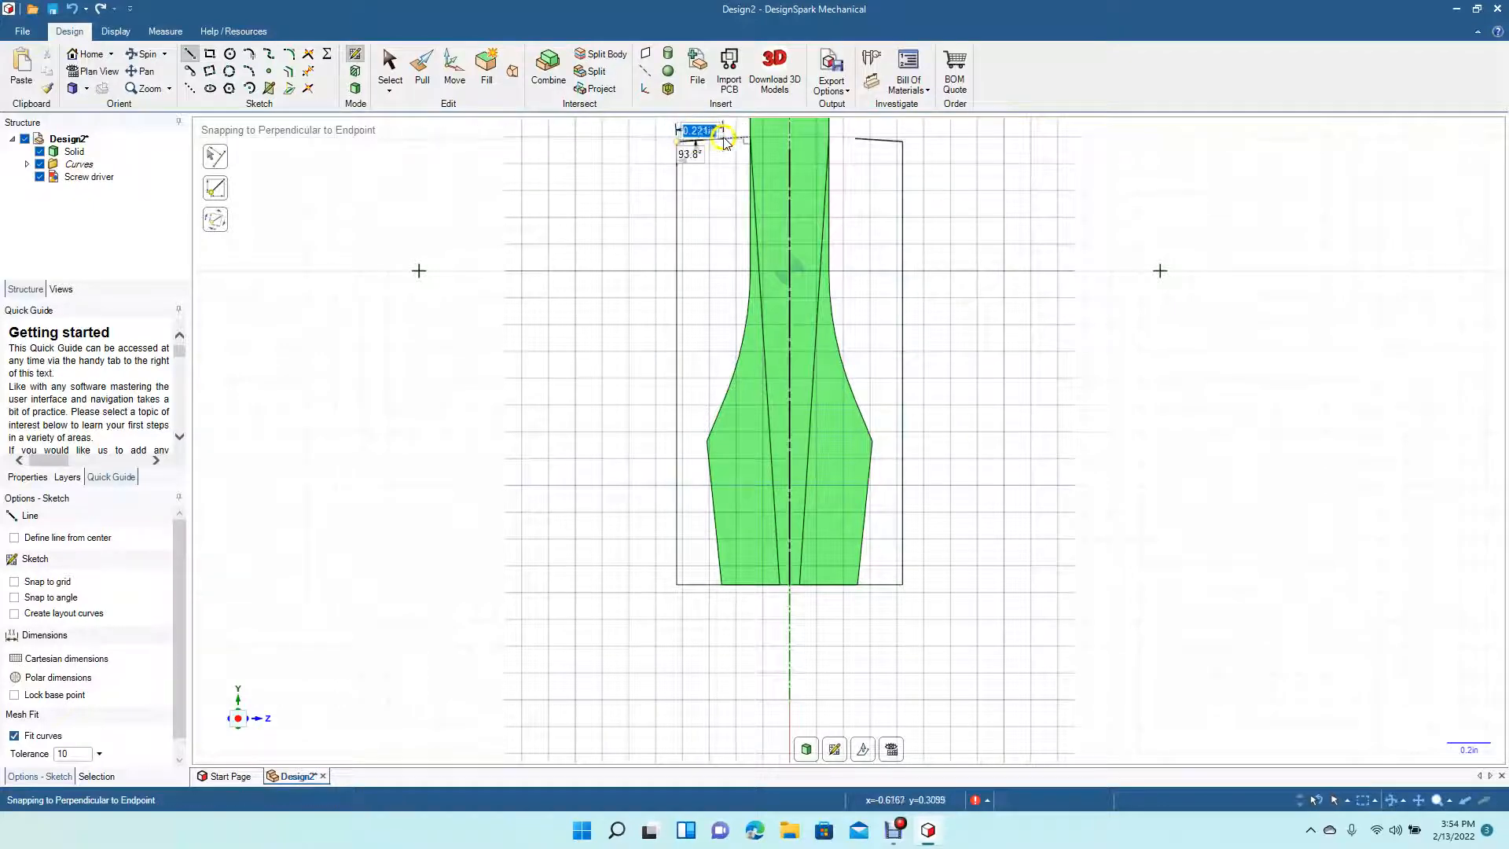
{"action": "left_click", "coordinate": [748, 140]}
- Leave the sketch and return to 3D mode so the closed profiles become a surface
{"action": "left_click", "coordinate": [388, 69]}
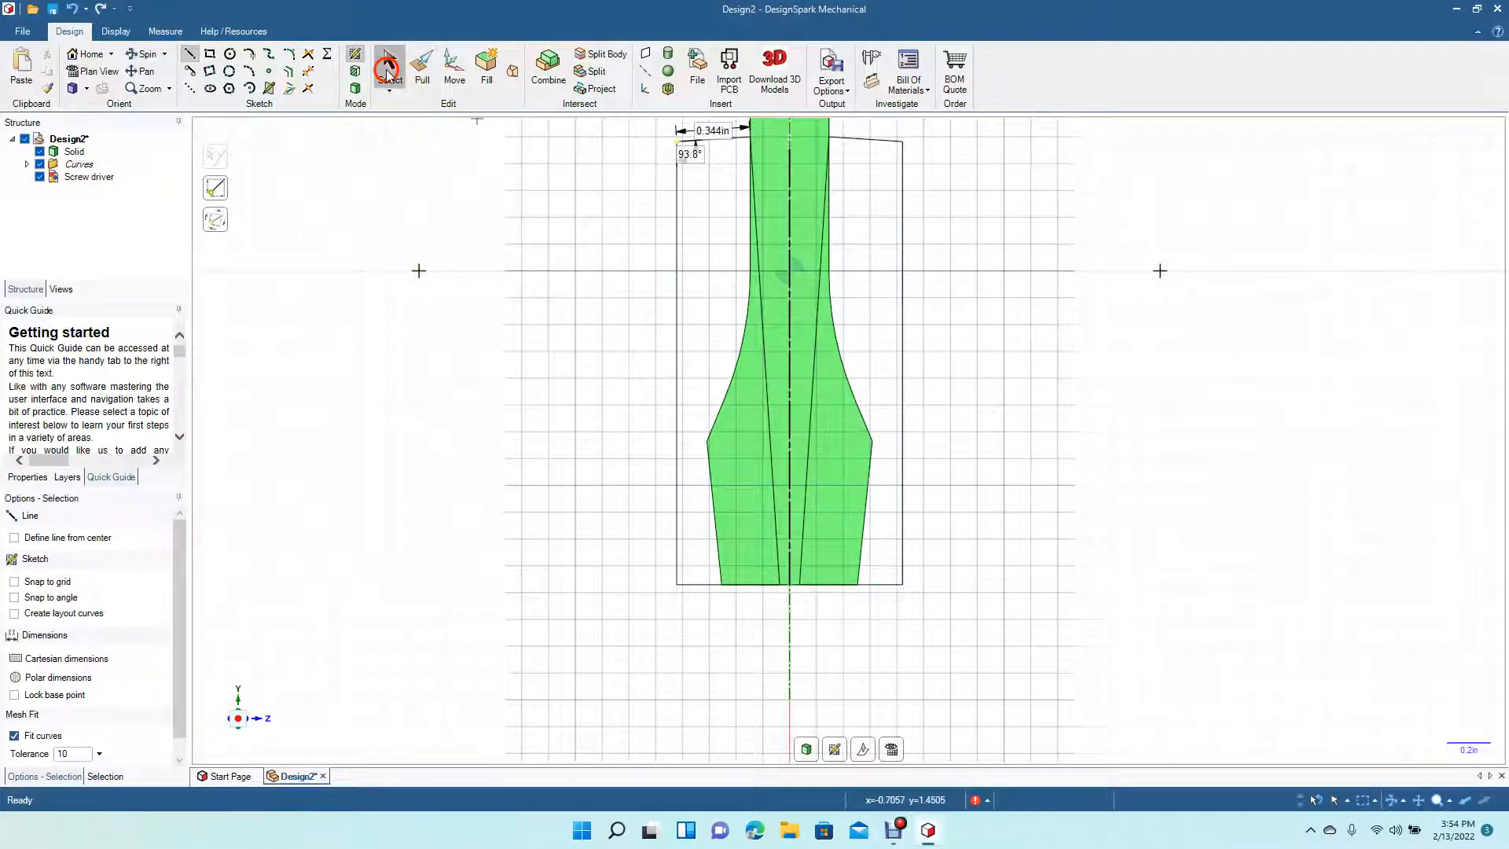
{"action": "left_click", "coordinate": [149, 74]}
{"action": "left_click_drag", "start_coordinate": [516, 322], "coordinate": [493, 470]}
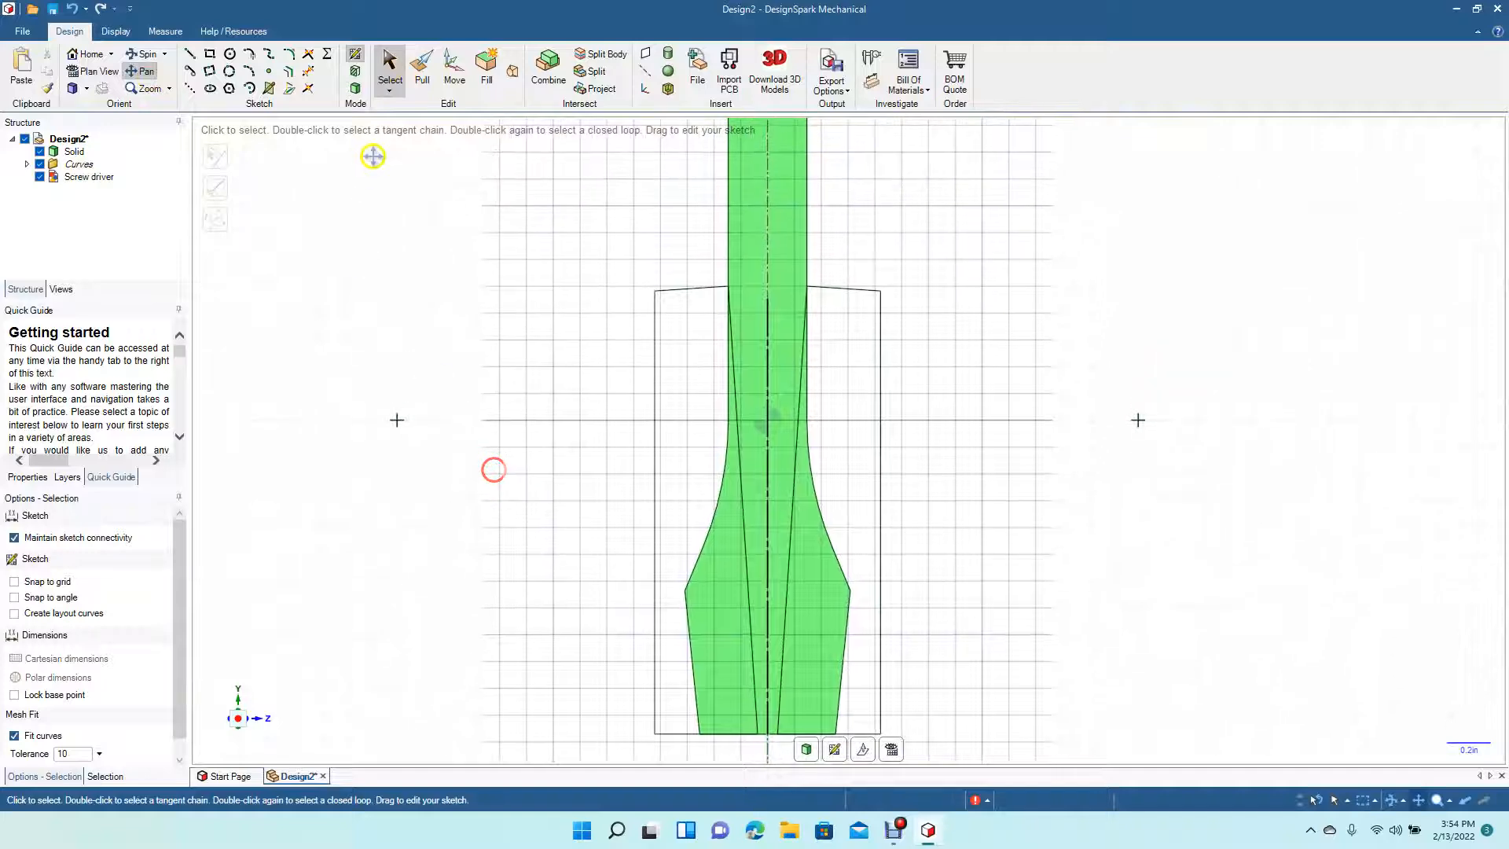
{"action": "left_click", "coordinate": [355, 89]}
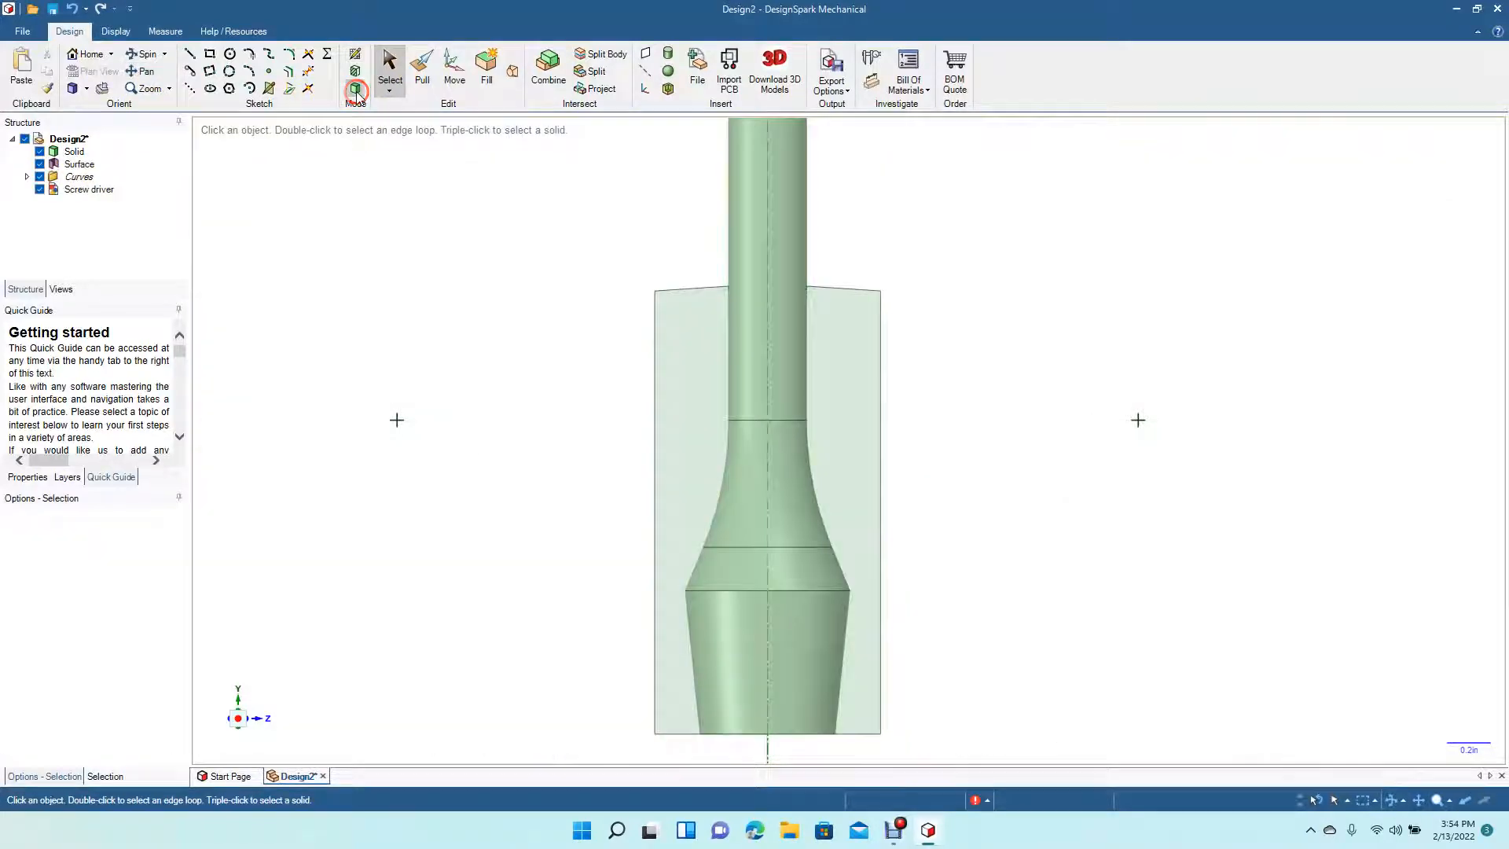
- Cut through the blade by pulling both surface faces to both sides with the Cut option
{"action": "left_click", "coordinate": [677, 354]}
{"action": "left_click", "coordinate": [845, 412], "text": "ctrl"}
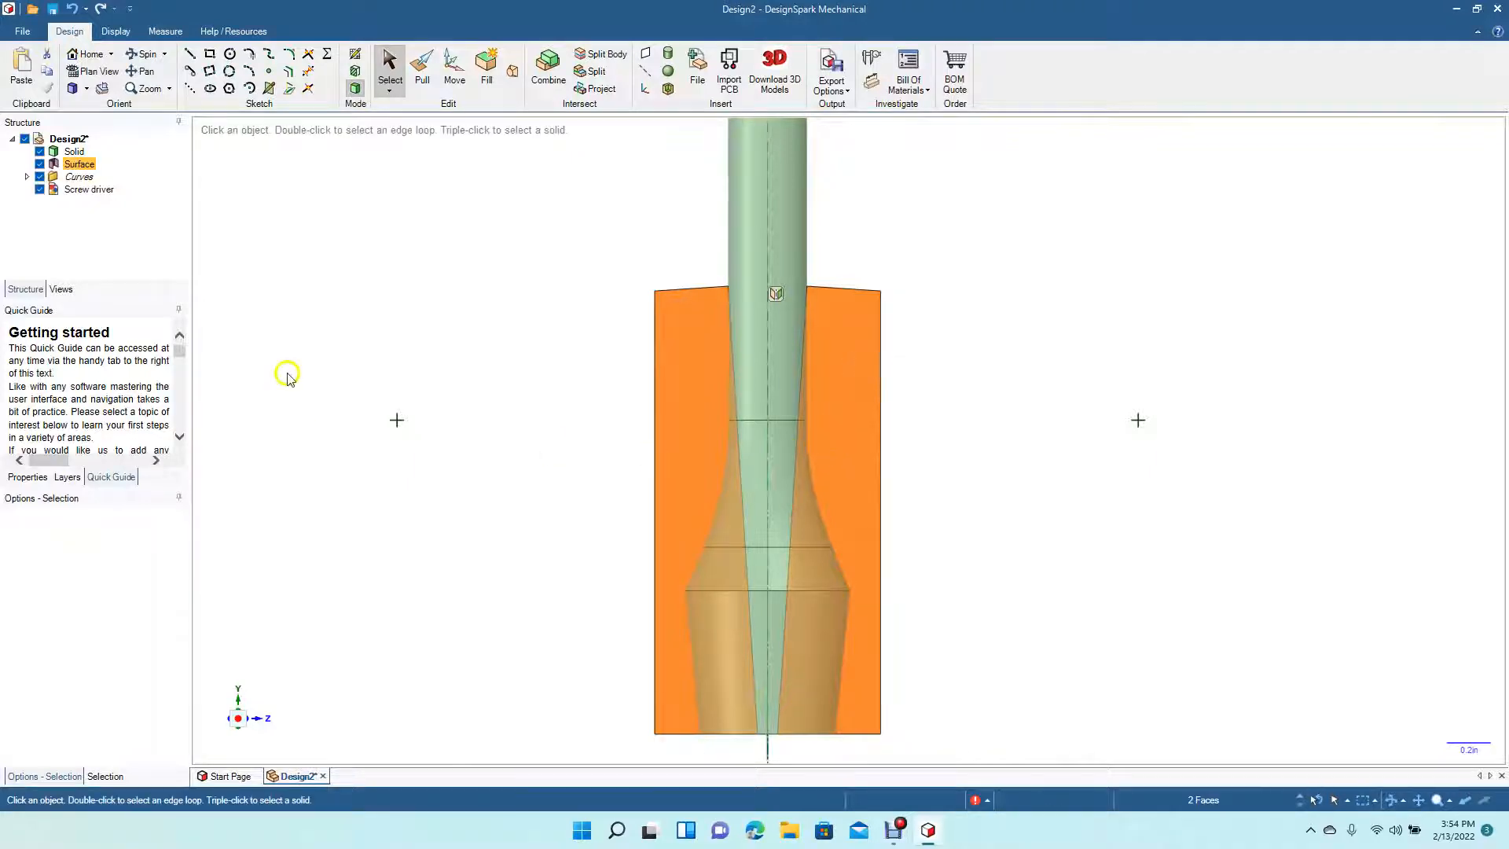
{"action": "left_click", "coordinate": [422, 67]}
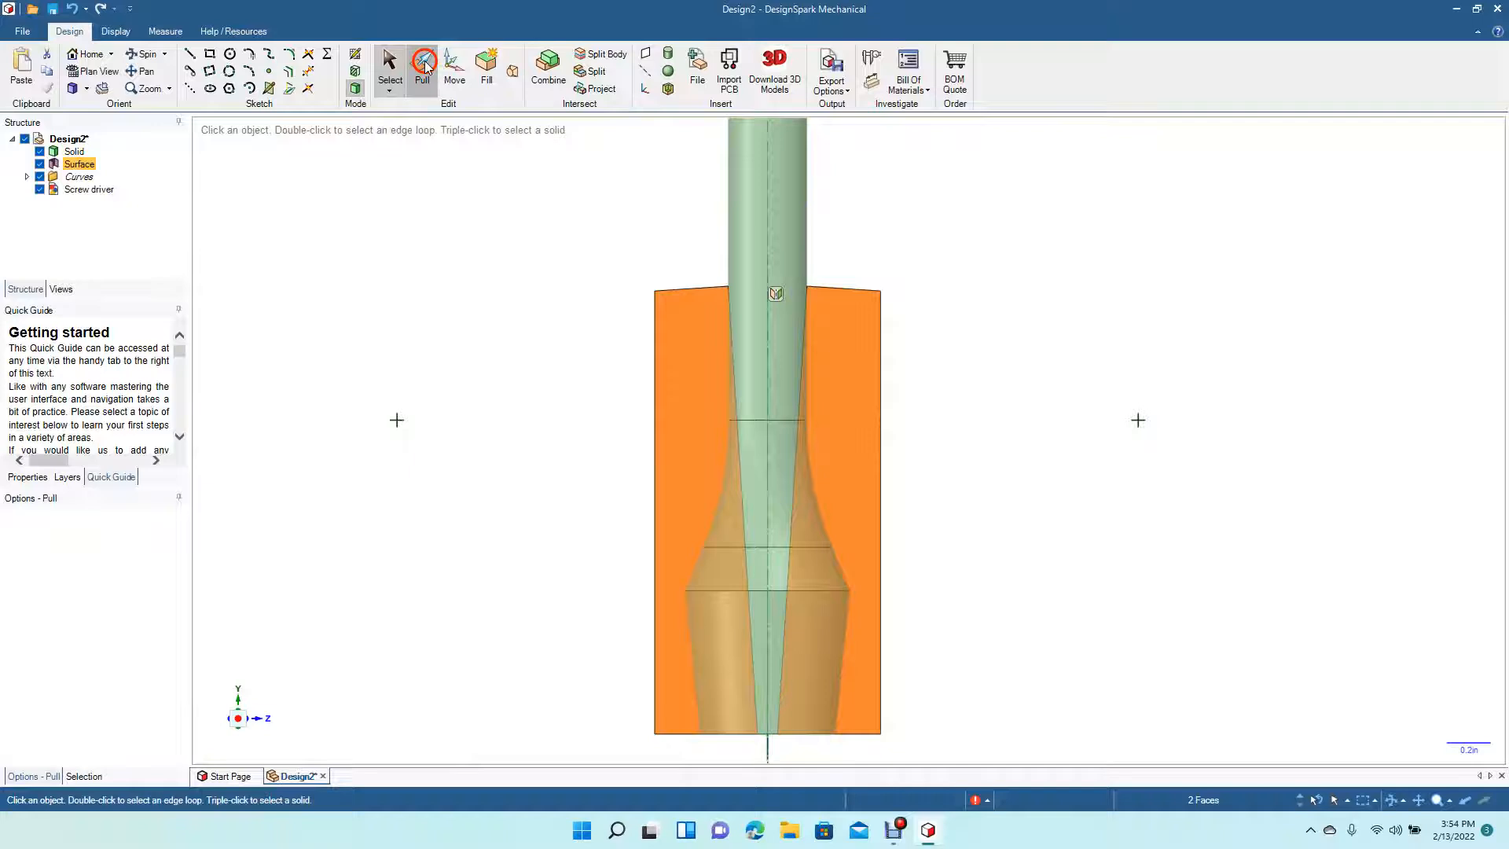
{"action": "left_click", "coordinate": [55, 558]}
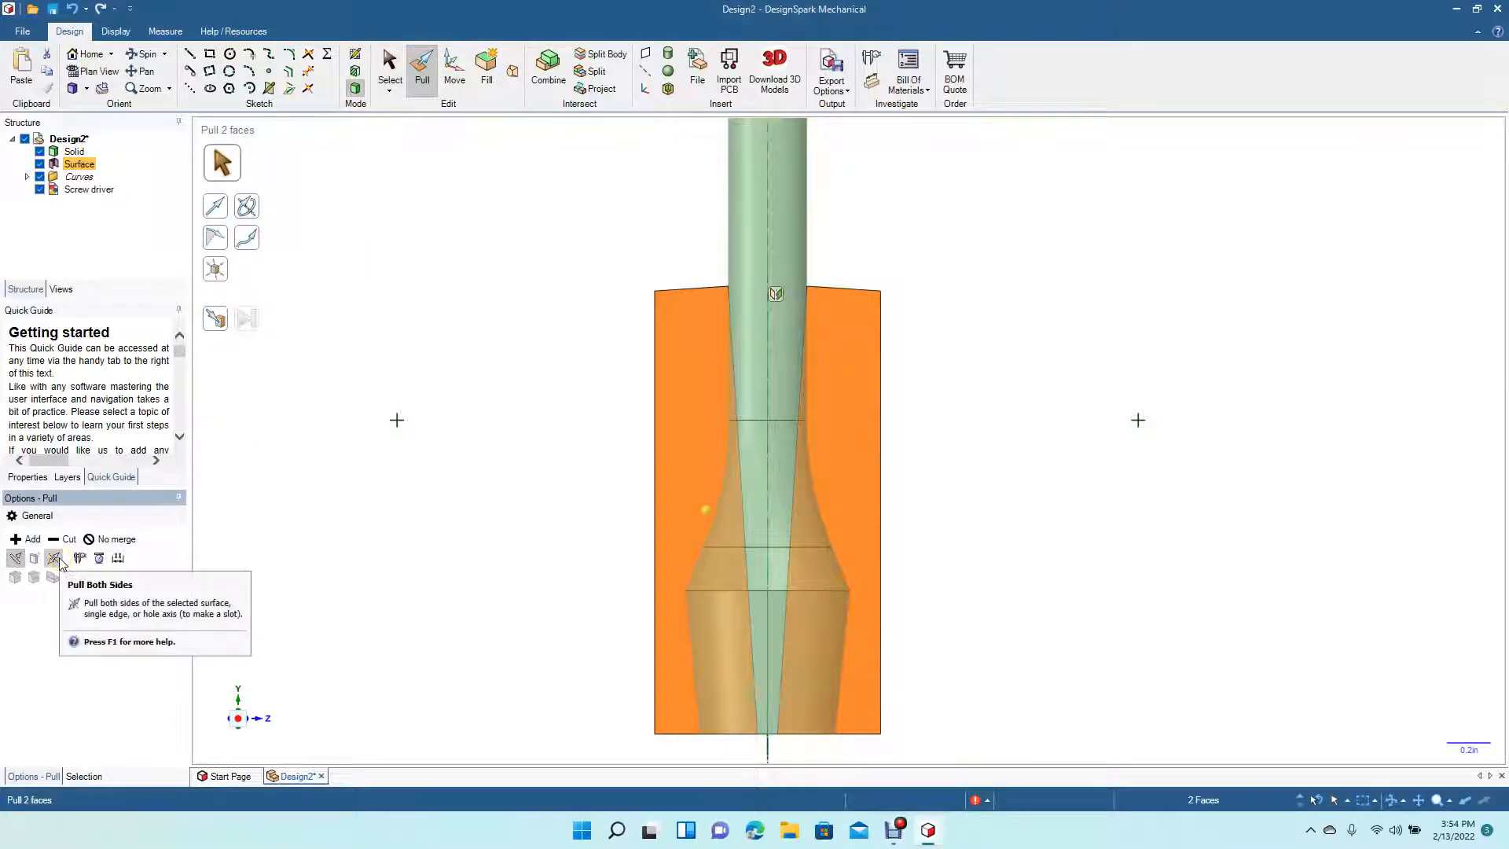
{"action": "left_click", "coordinate": [69, 541]}
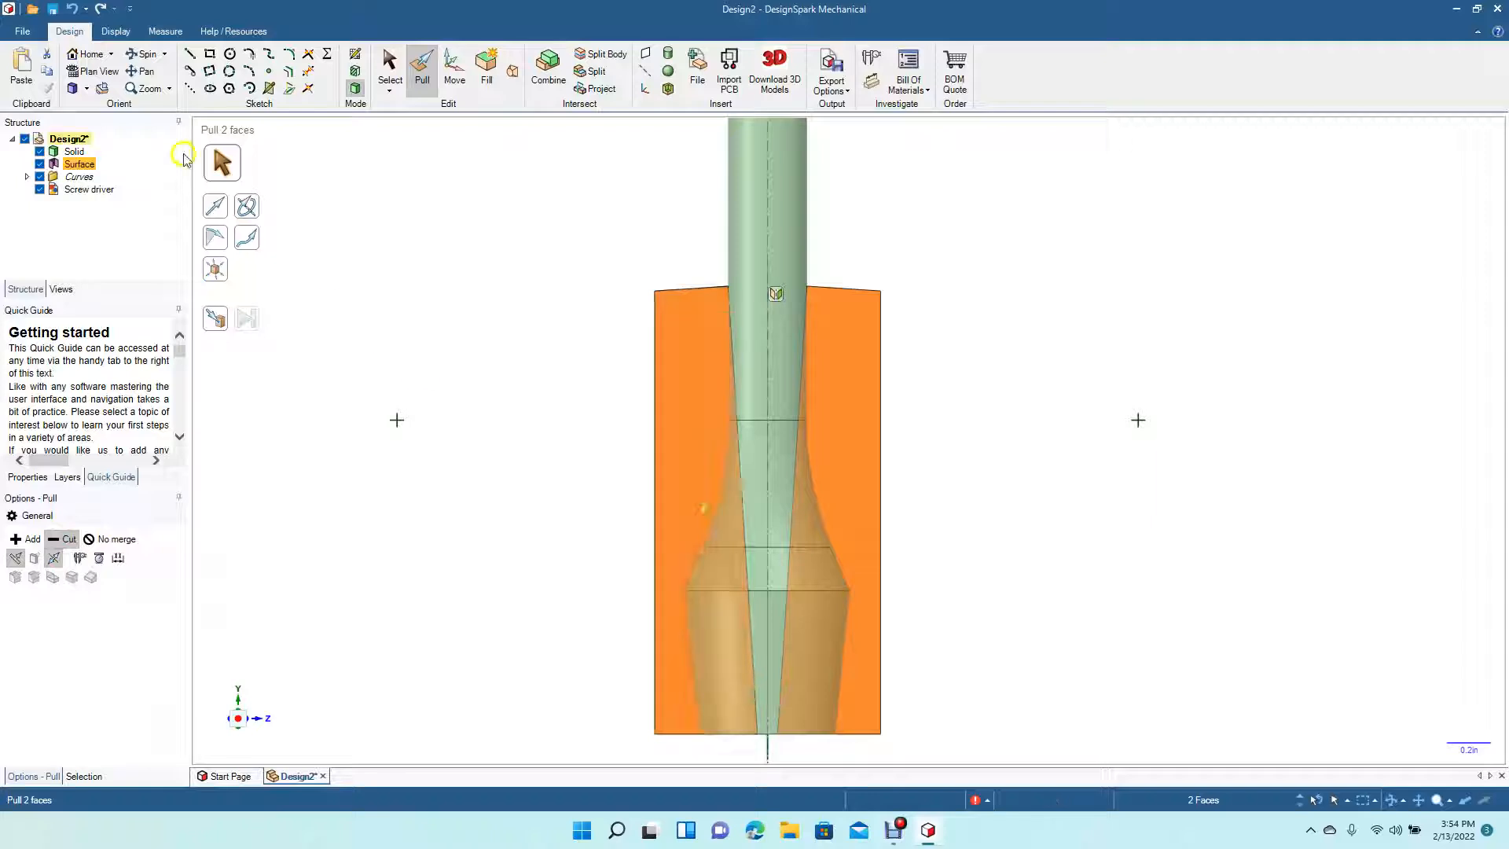
{"action": "left_click_drag", "start_coordinate": [531, 452], "coordinate": [481, 469]}
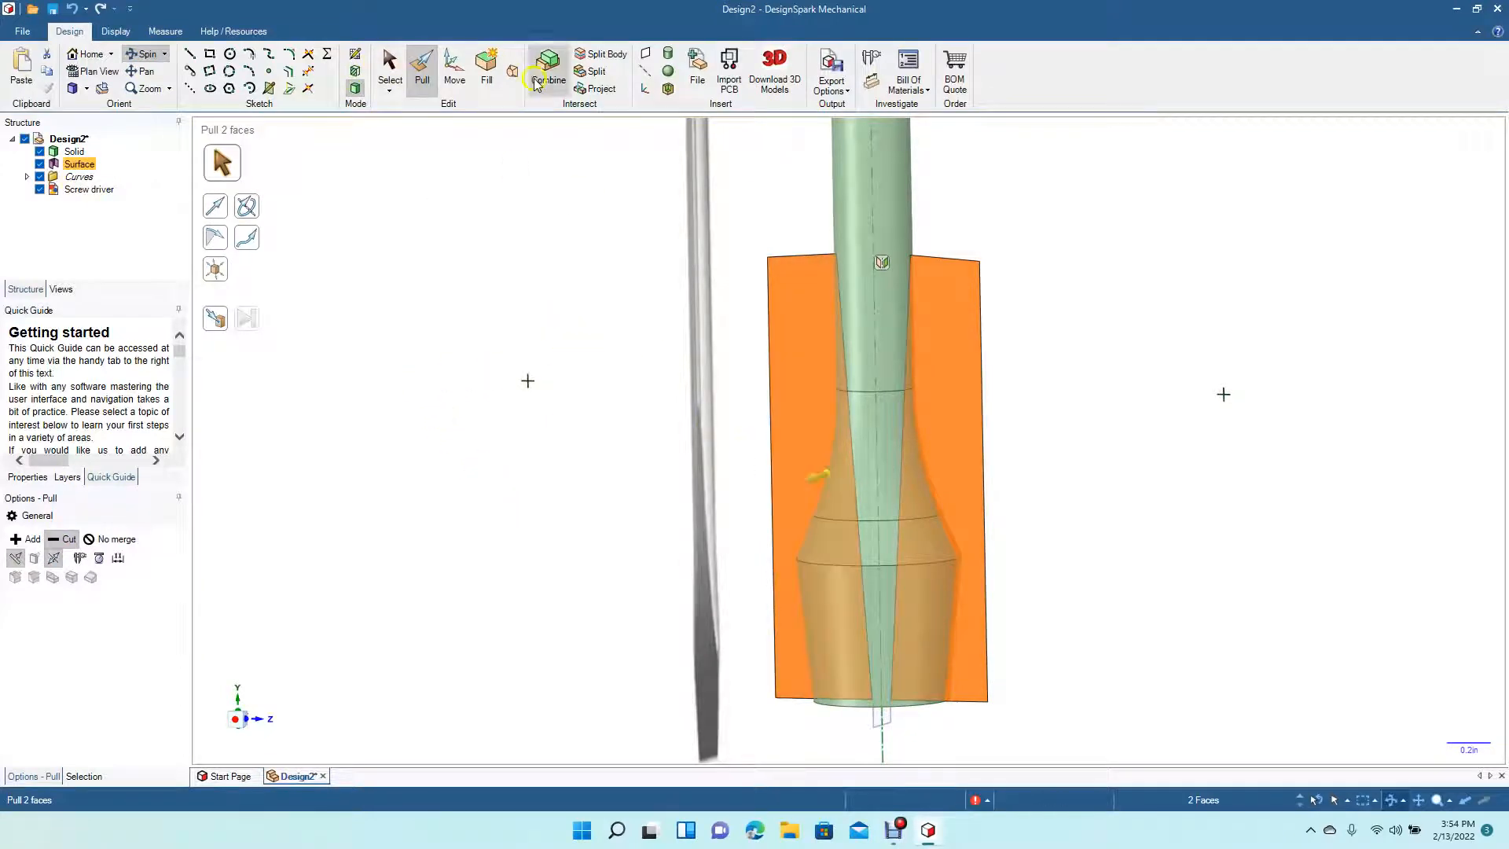
{"action": "left_click", "coordinate": [389, 66]}
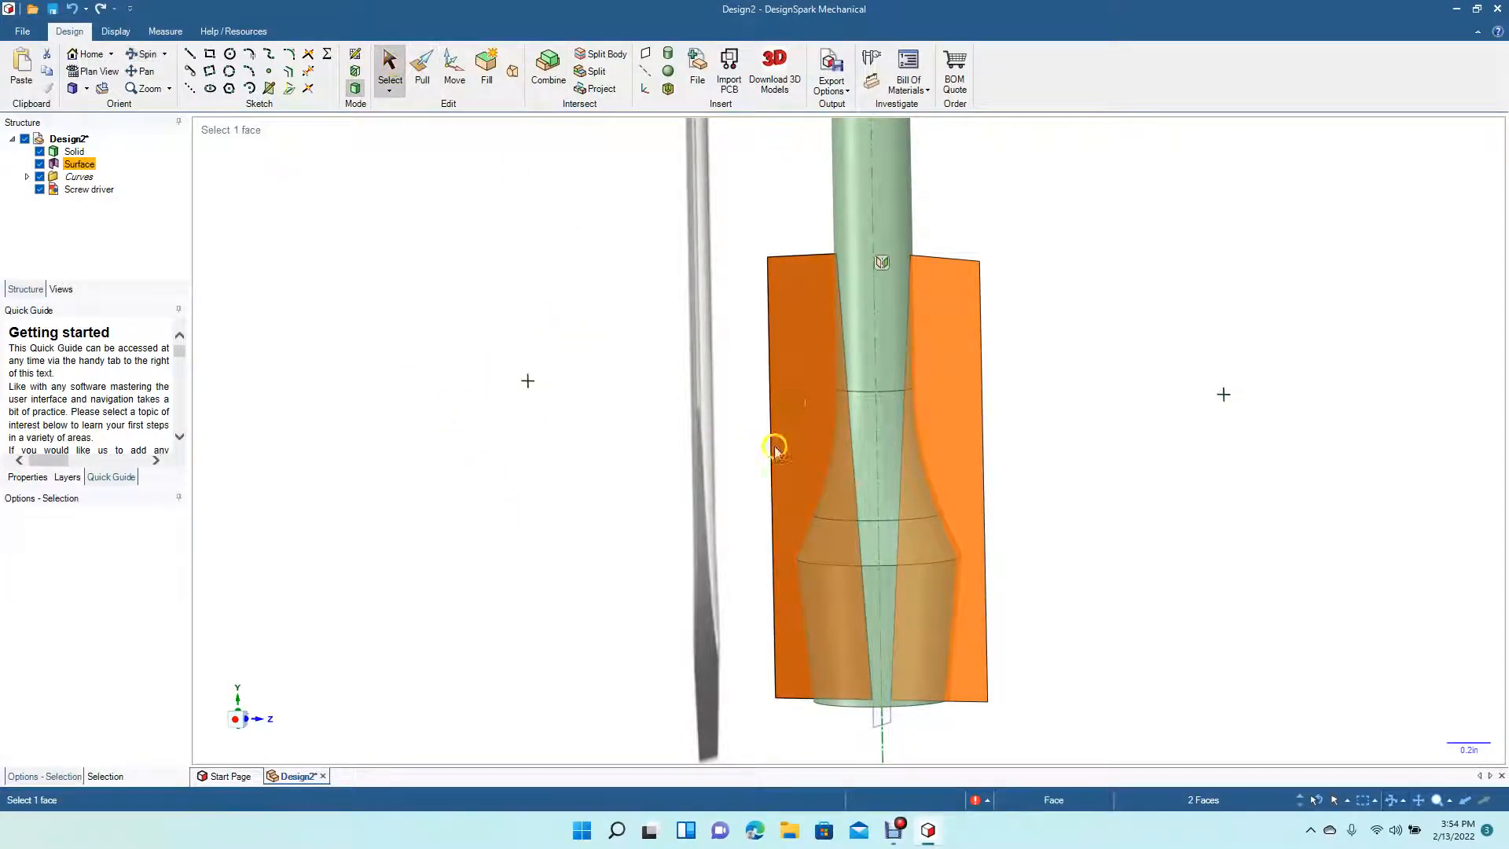
{"action": "left_click", "coordinate": [422, 69]}
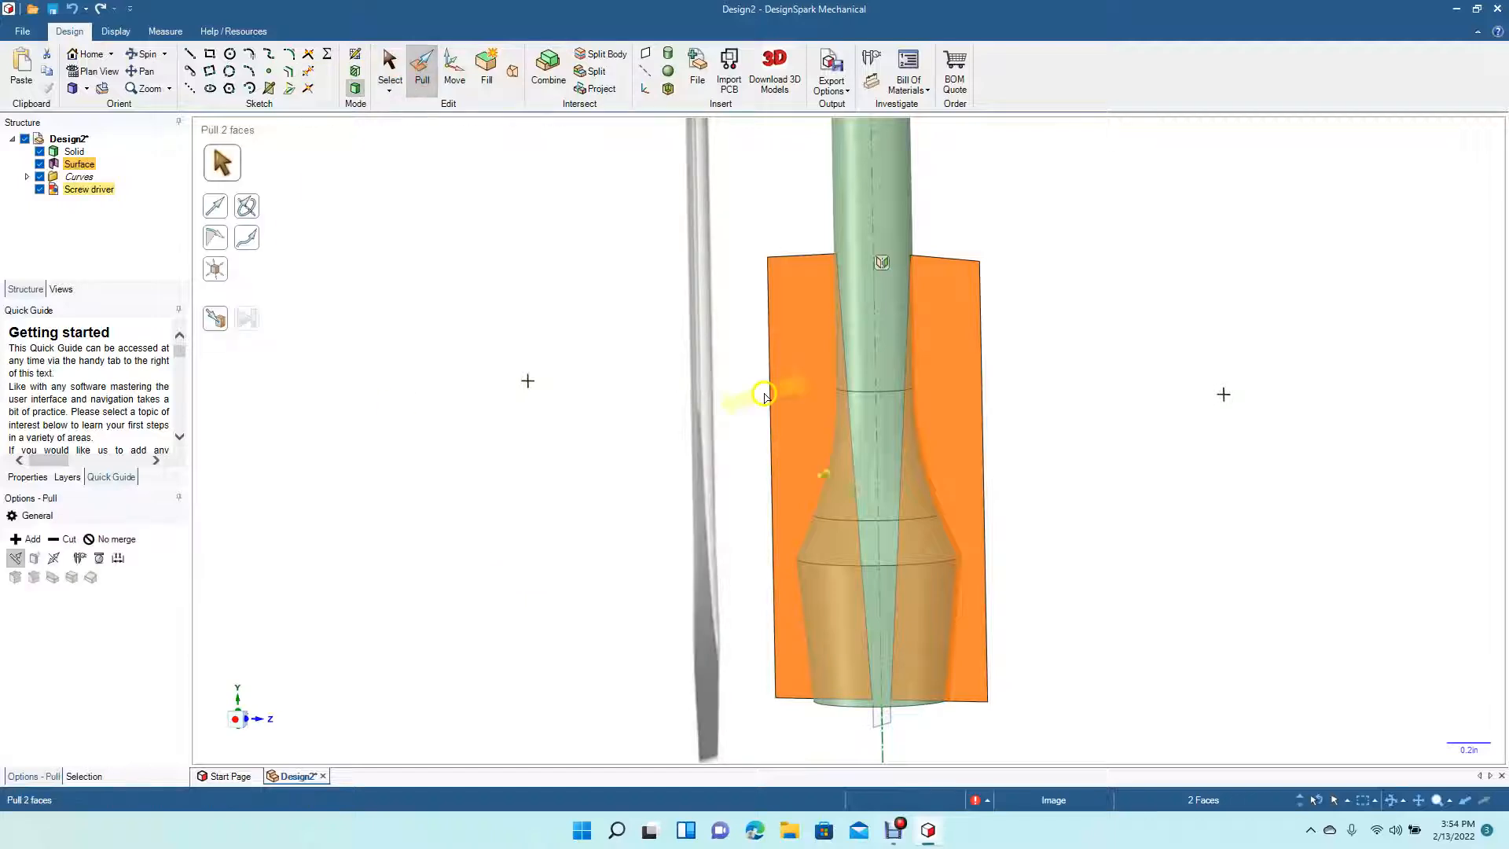
{"action": "left_click", "coordinate": [53, 559]}
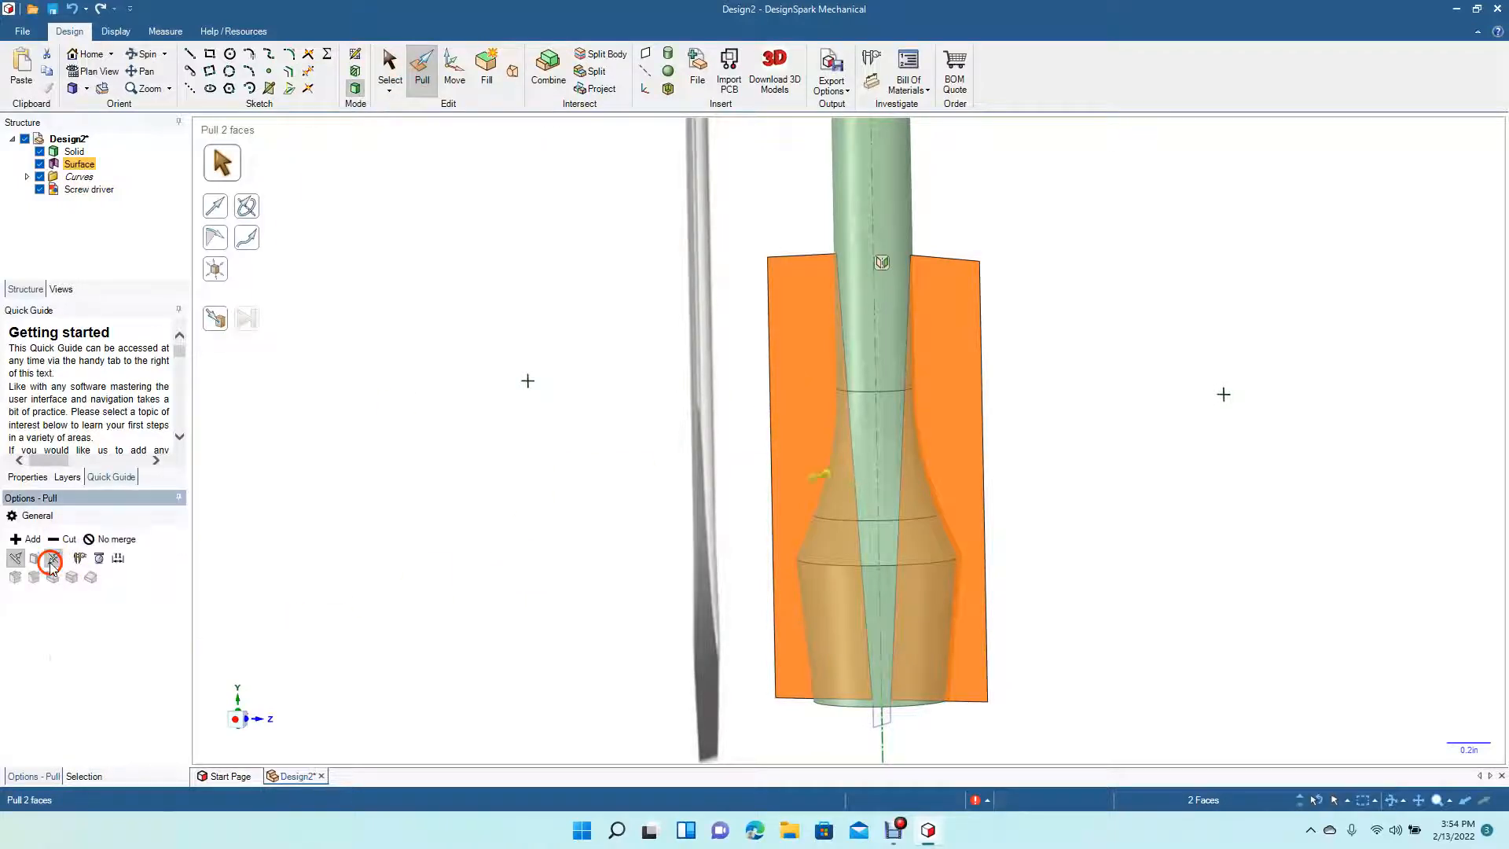
{"action": "left_click", "coordinate": [62, 540]}
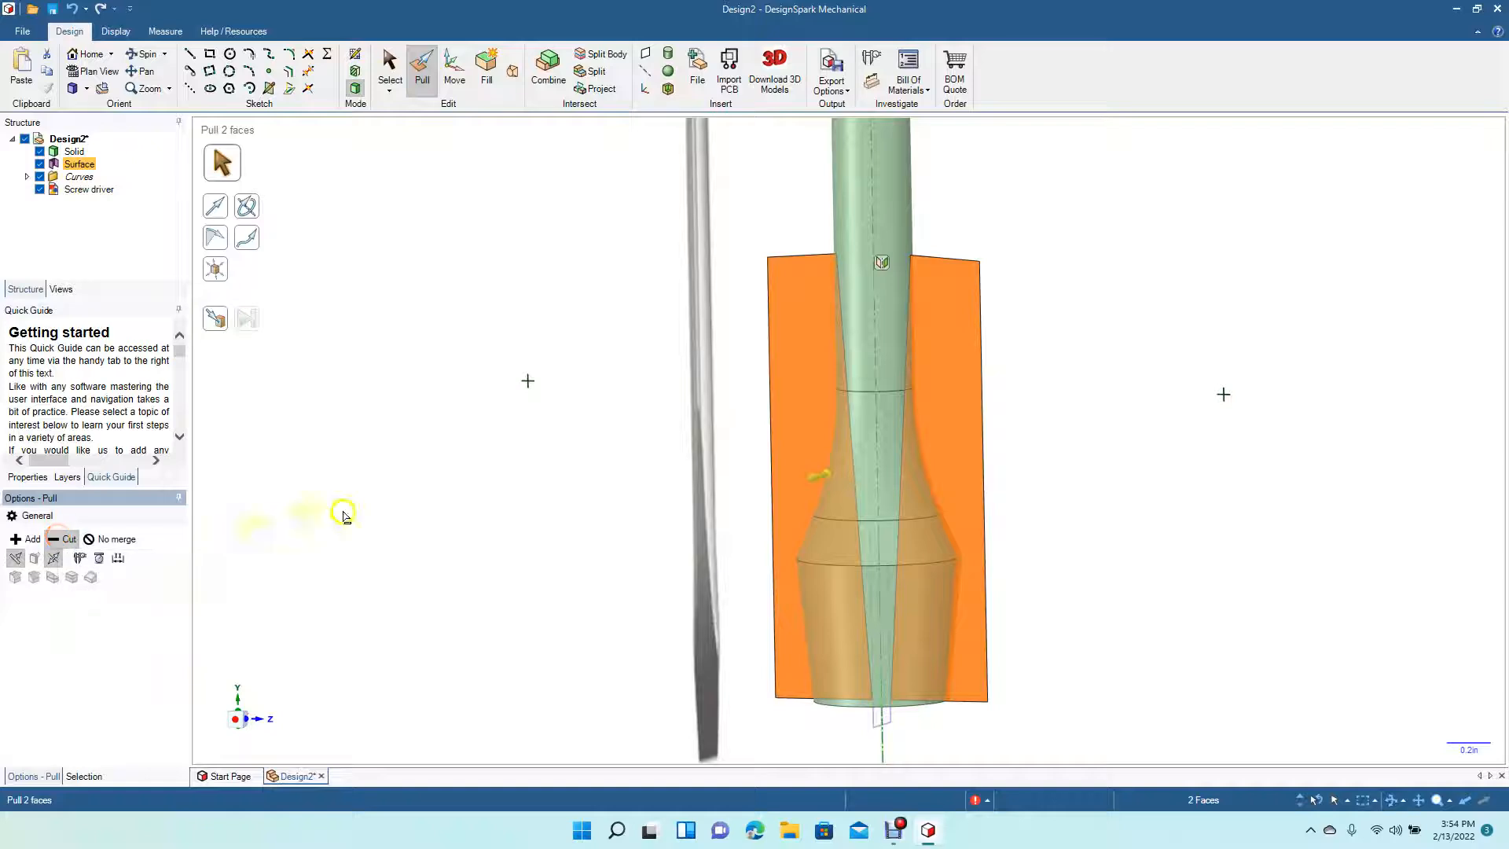
{"action": "left_click_drag", "start_coordinate": [809, 479], "coordinate": [725, 537]}
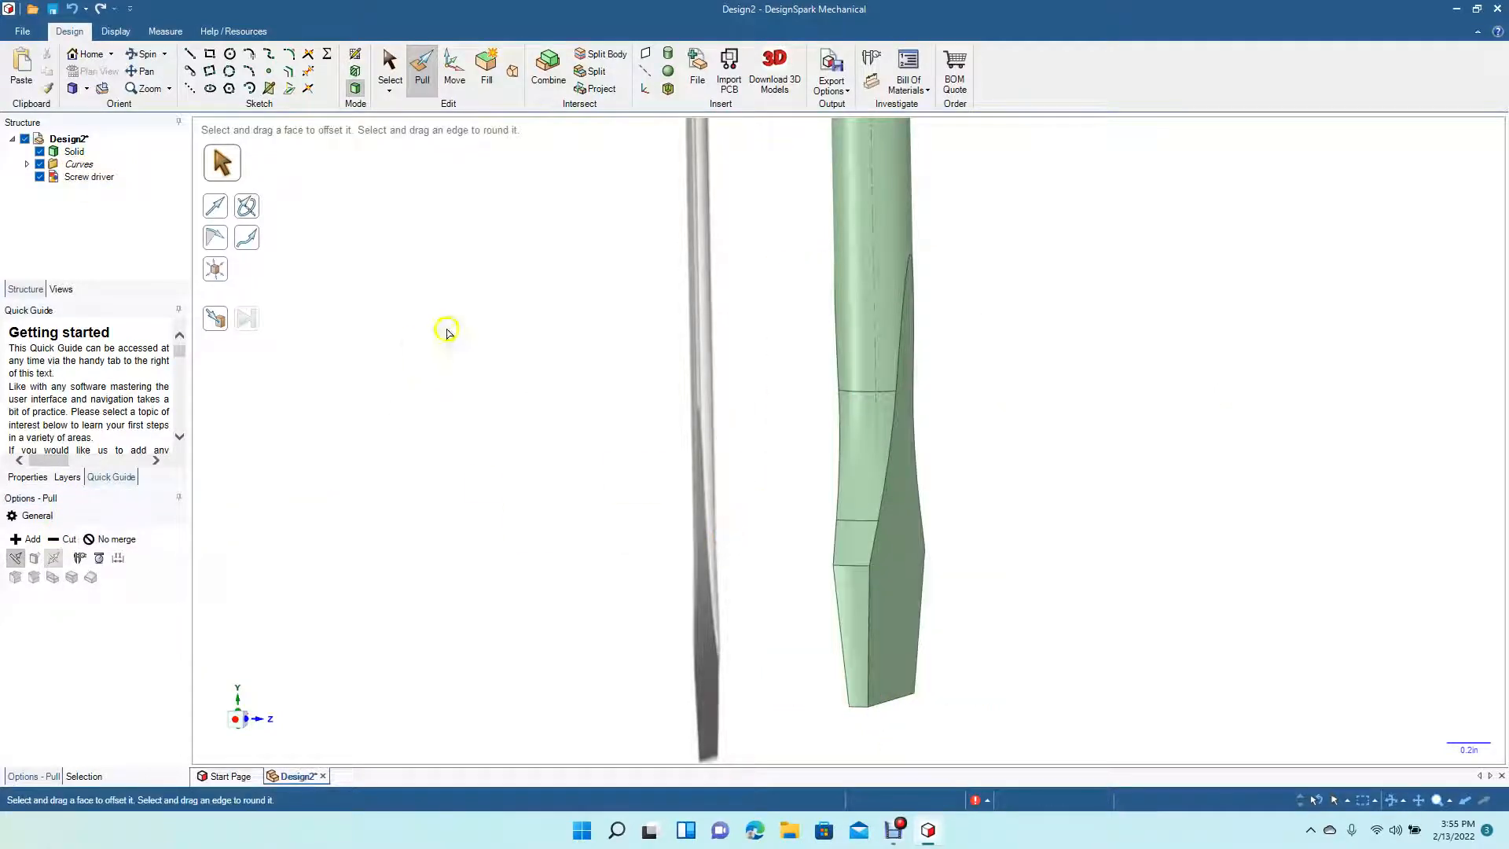
- Delete the screwdriver reference image
{"action": "left_click", "coordinate": [144, 57]}
{"action": "left_click_drag", "start_coordinate": [476, 351], "coordinate": [304, 332]}
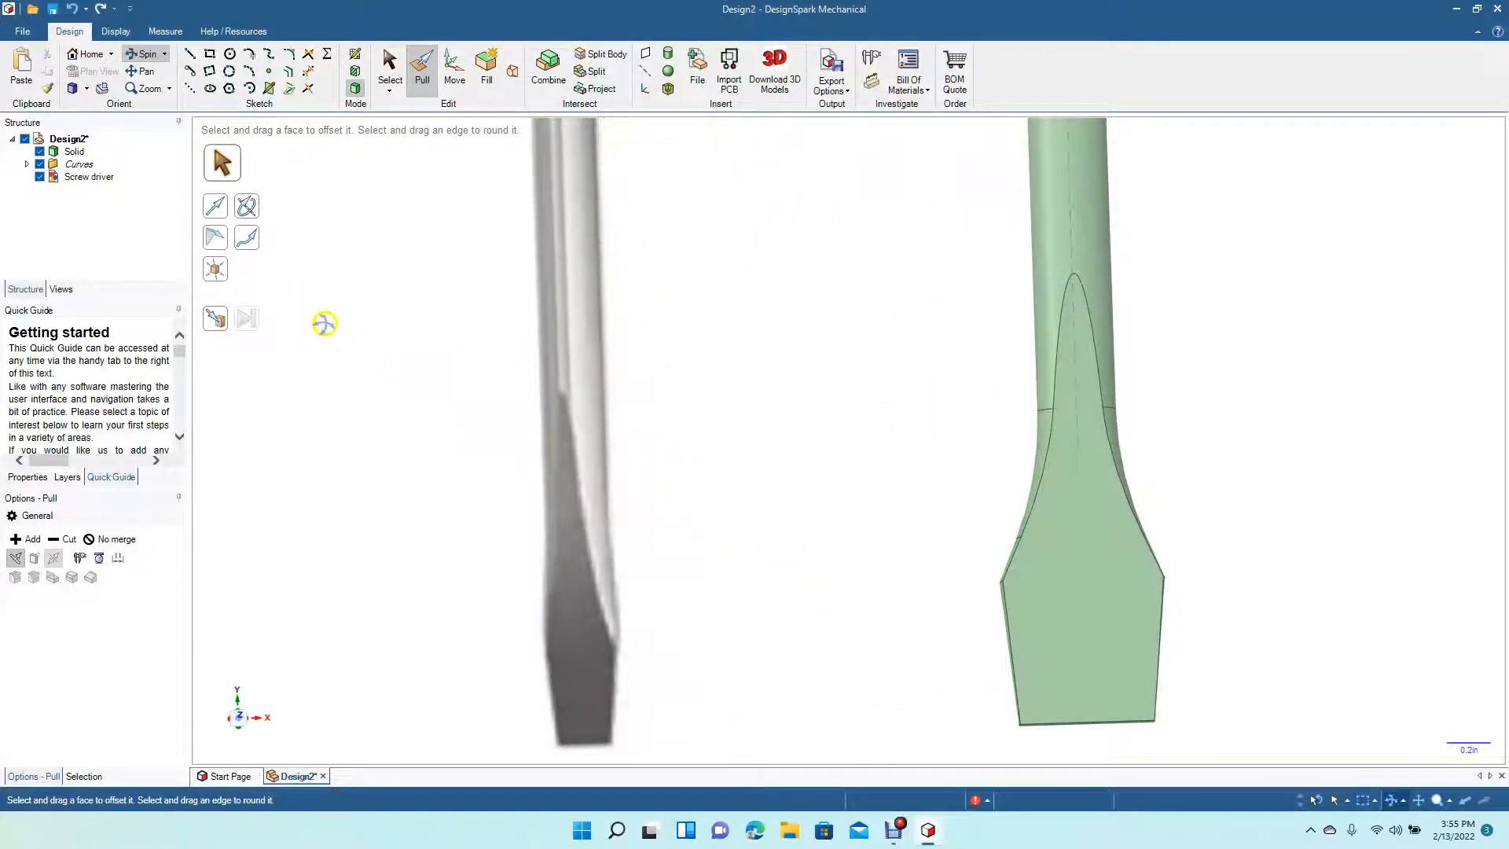
{"action": "left_click", "coordinate": [86, 88]}
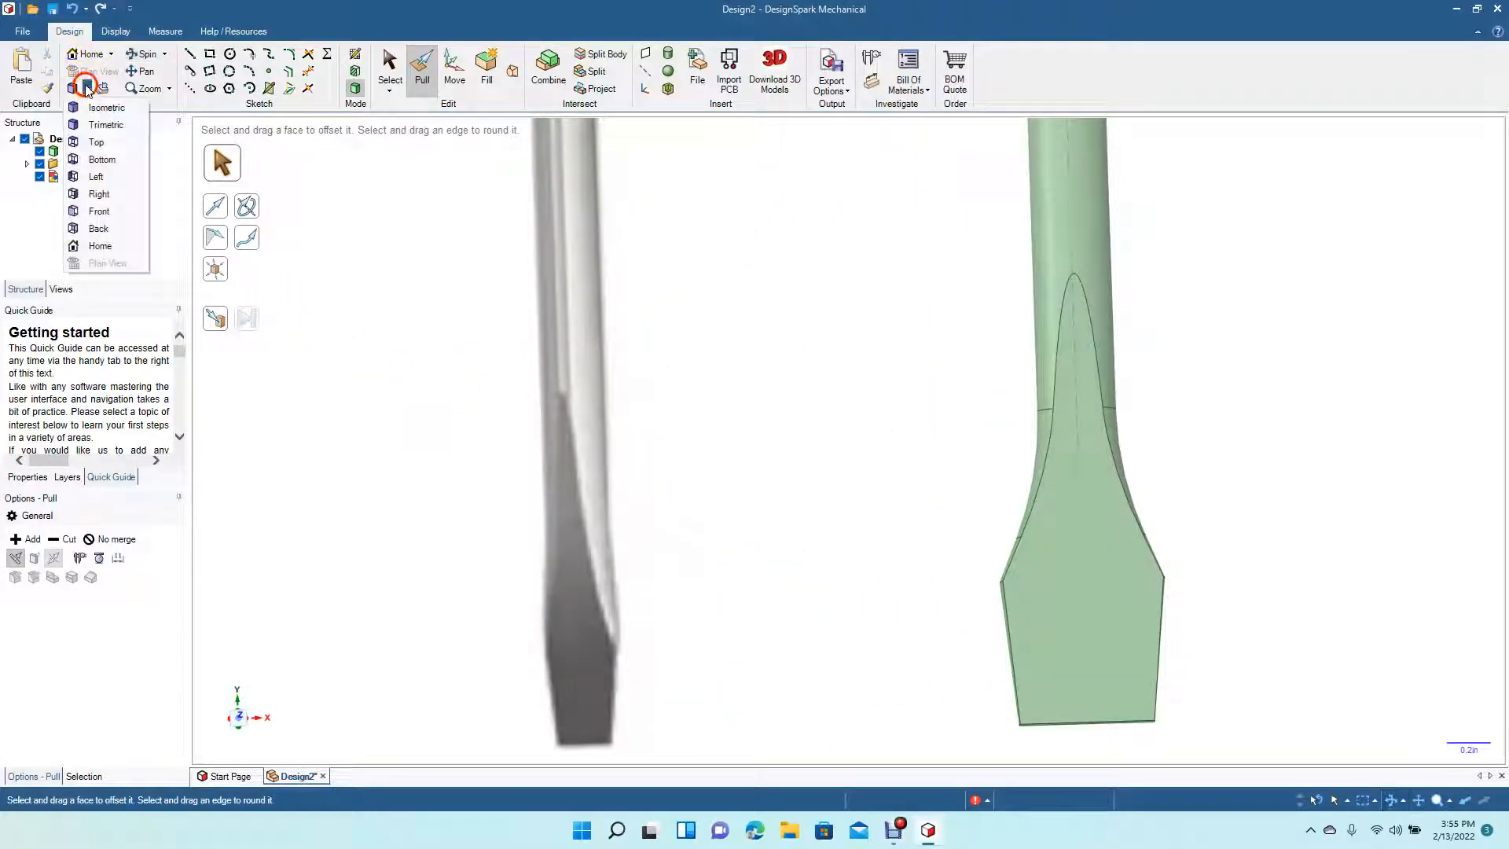
{"action": "left_click", "coordinate": [101, 148]}
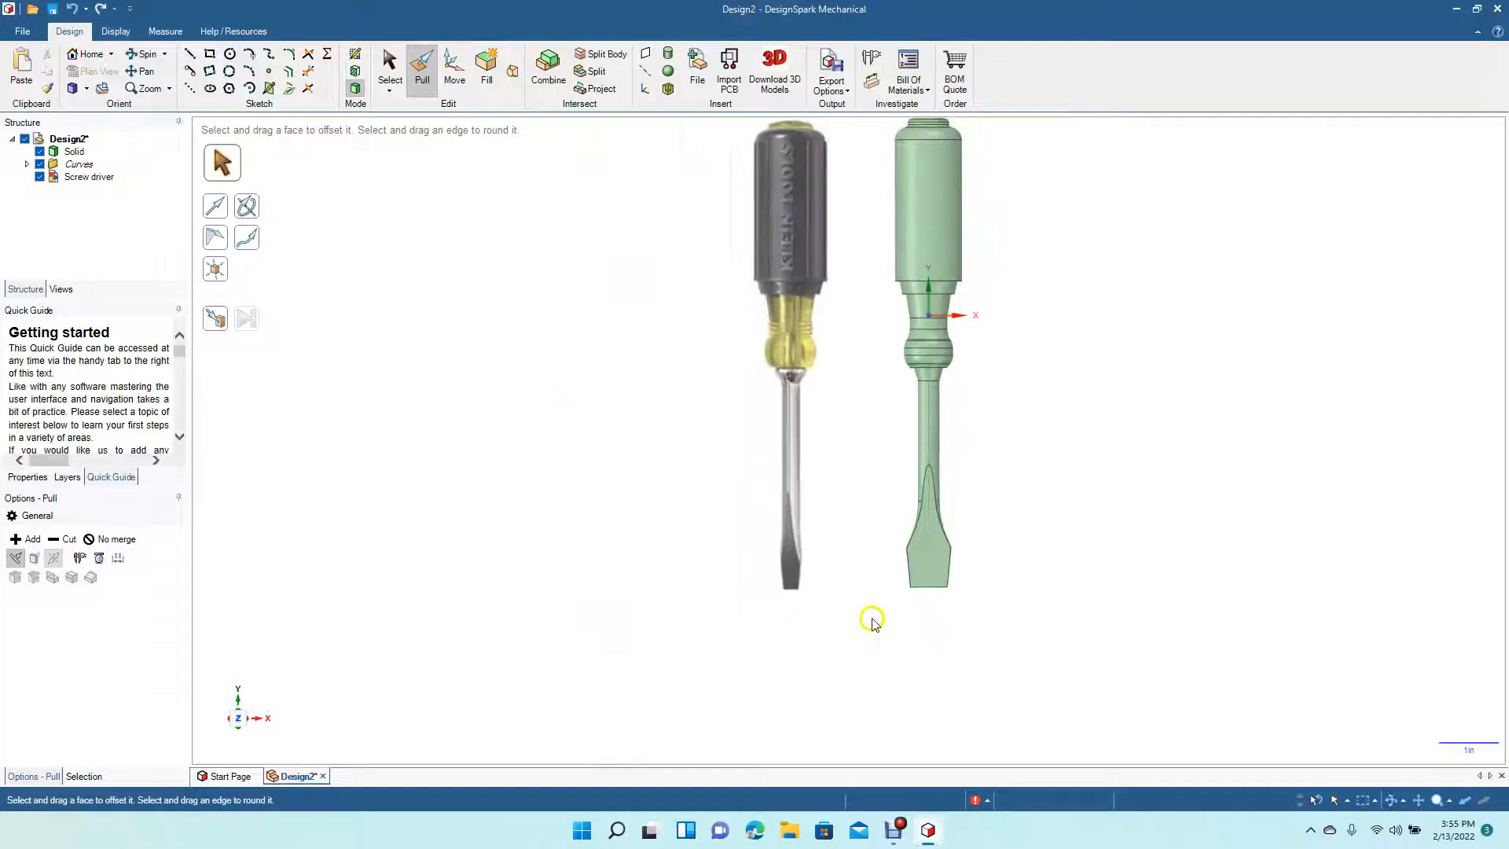
{"action": "left_click", "coordinate": [800, 474]}
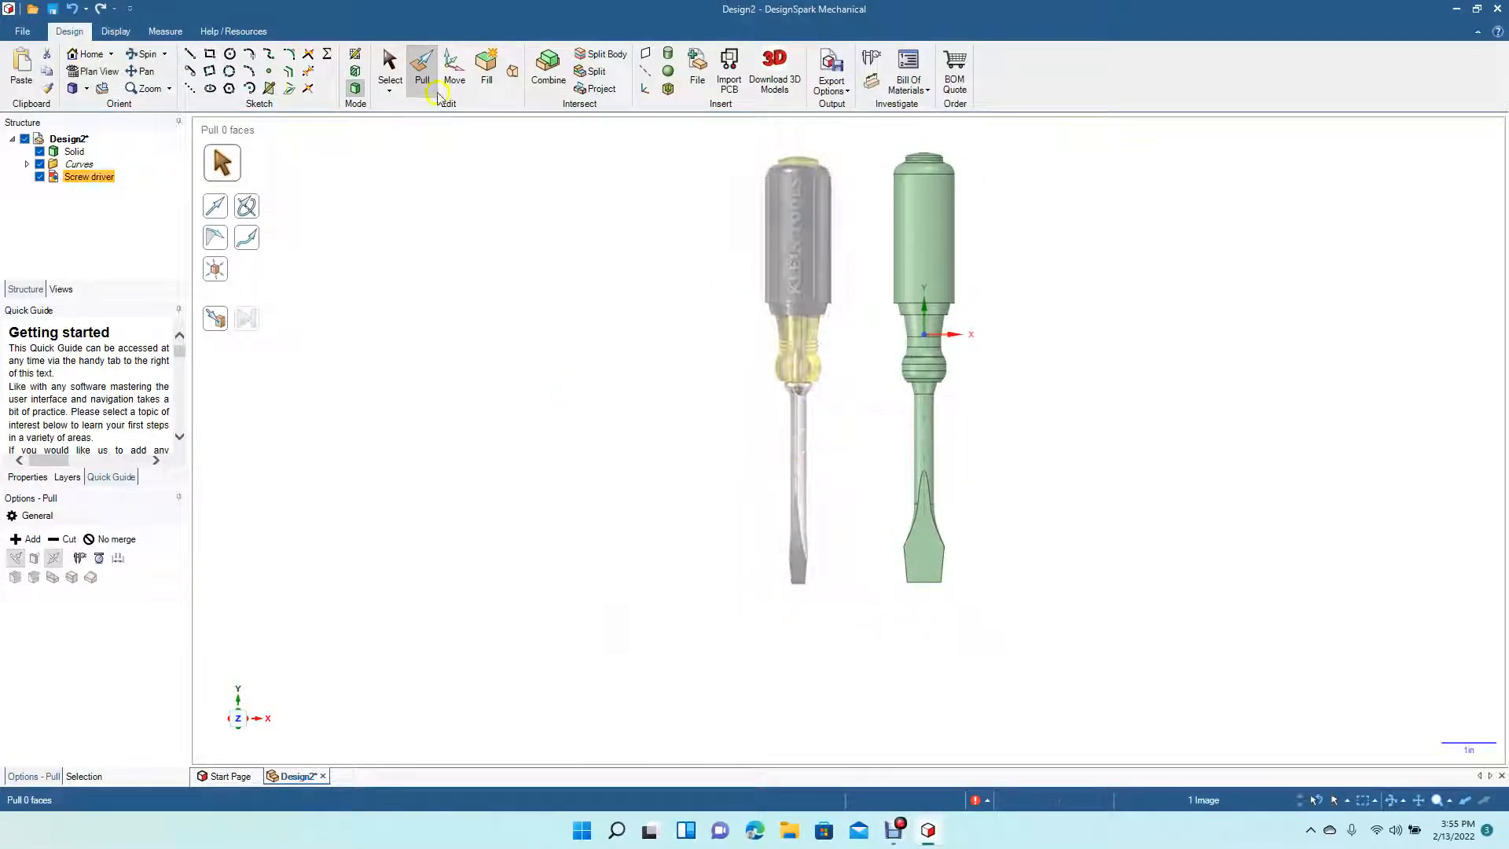
{"action": "left_click", "coordinate": [389, 66]}
{"action": "key", "text": "Delete"}
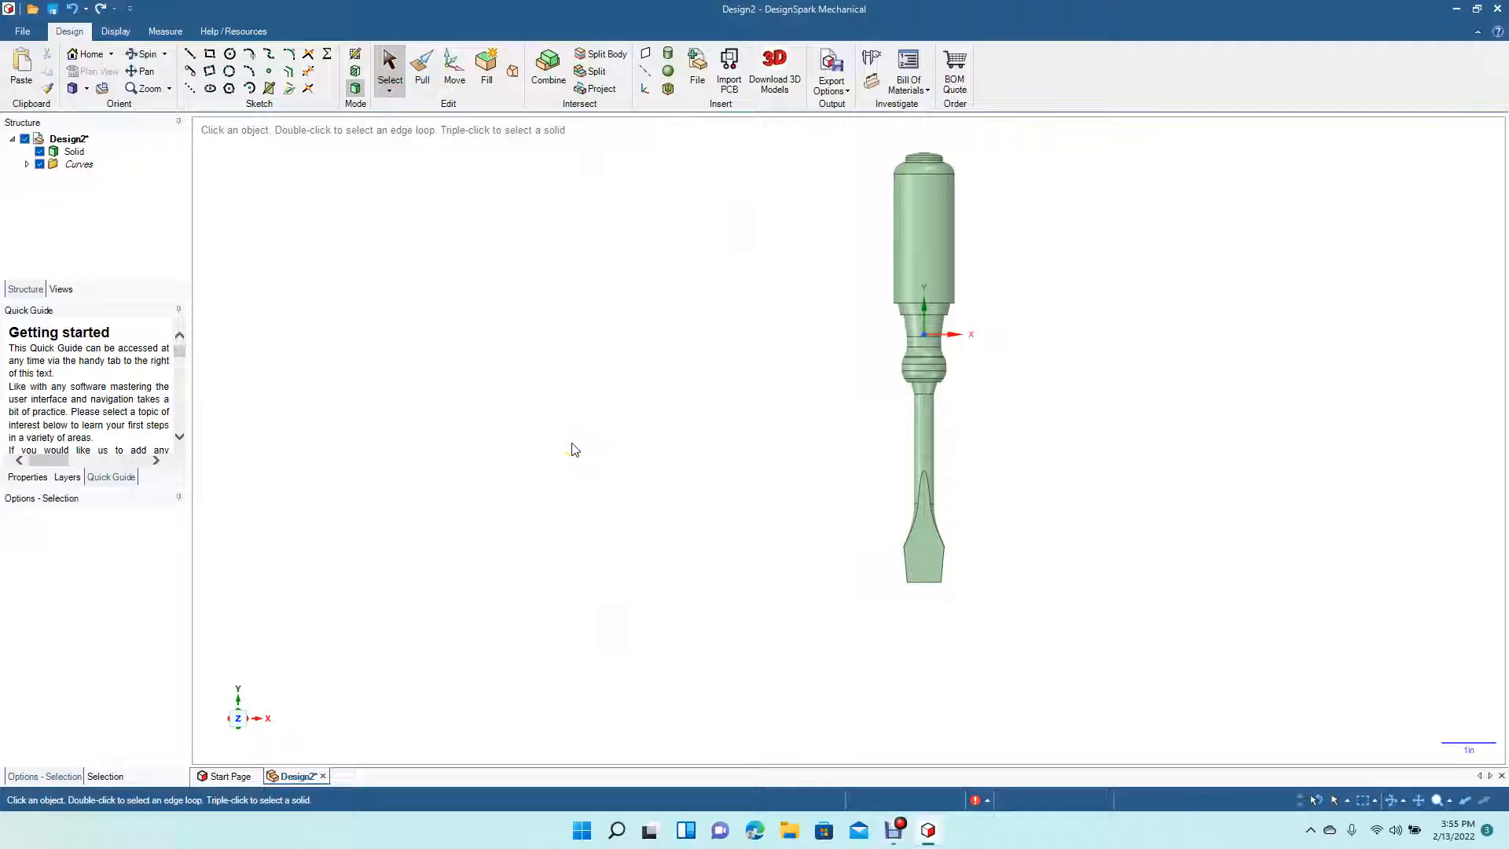
- Try to offset the blade's lower flat face with Pull
{"action": "left_click", "coordinate": [88, 91]}
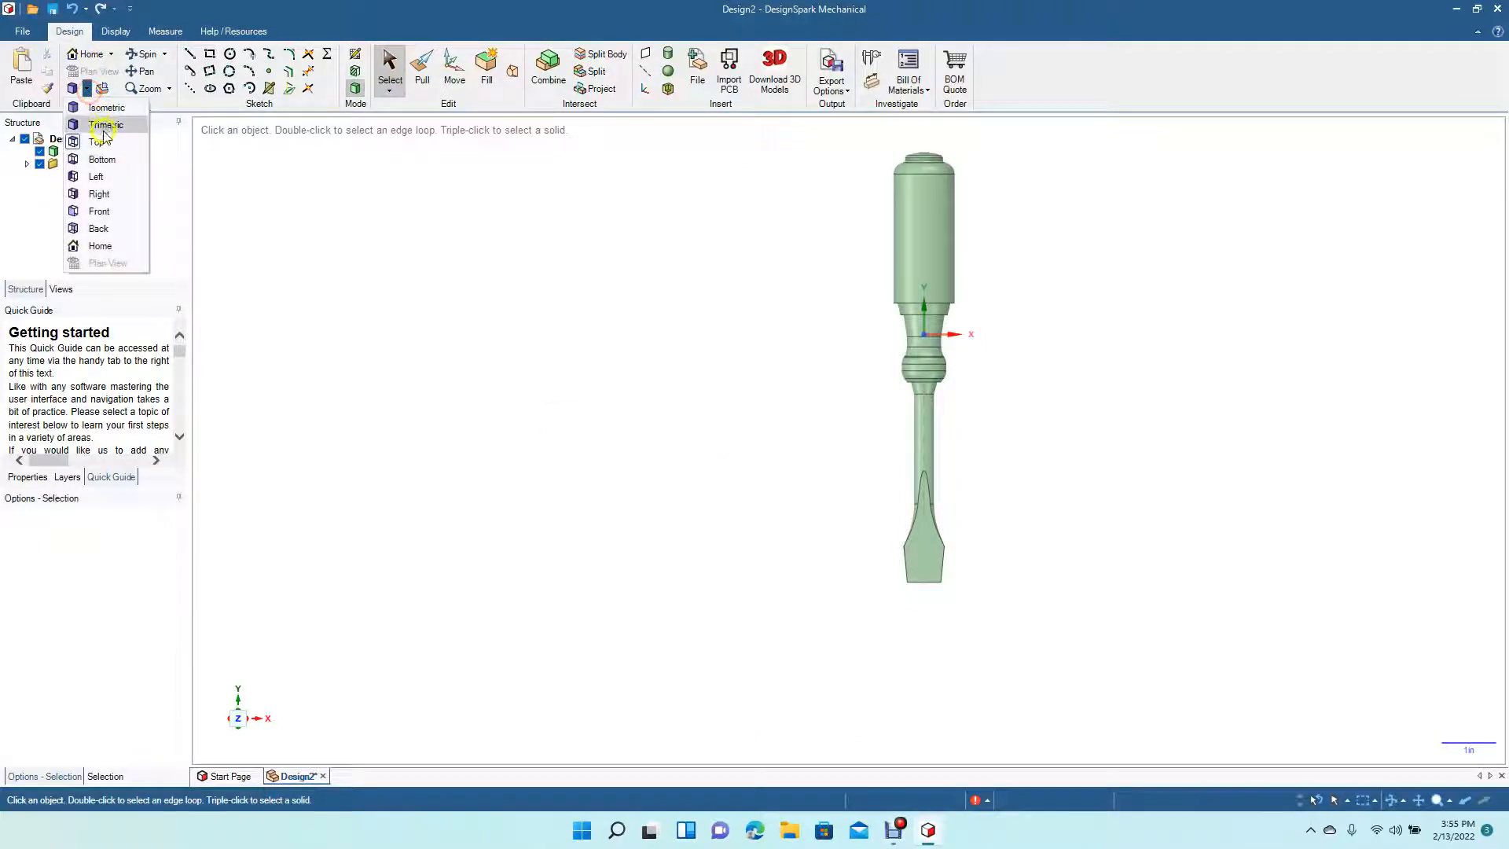
{"action": "left_click", "coordinate": [101, 135]}
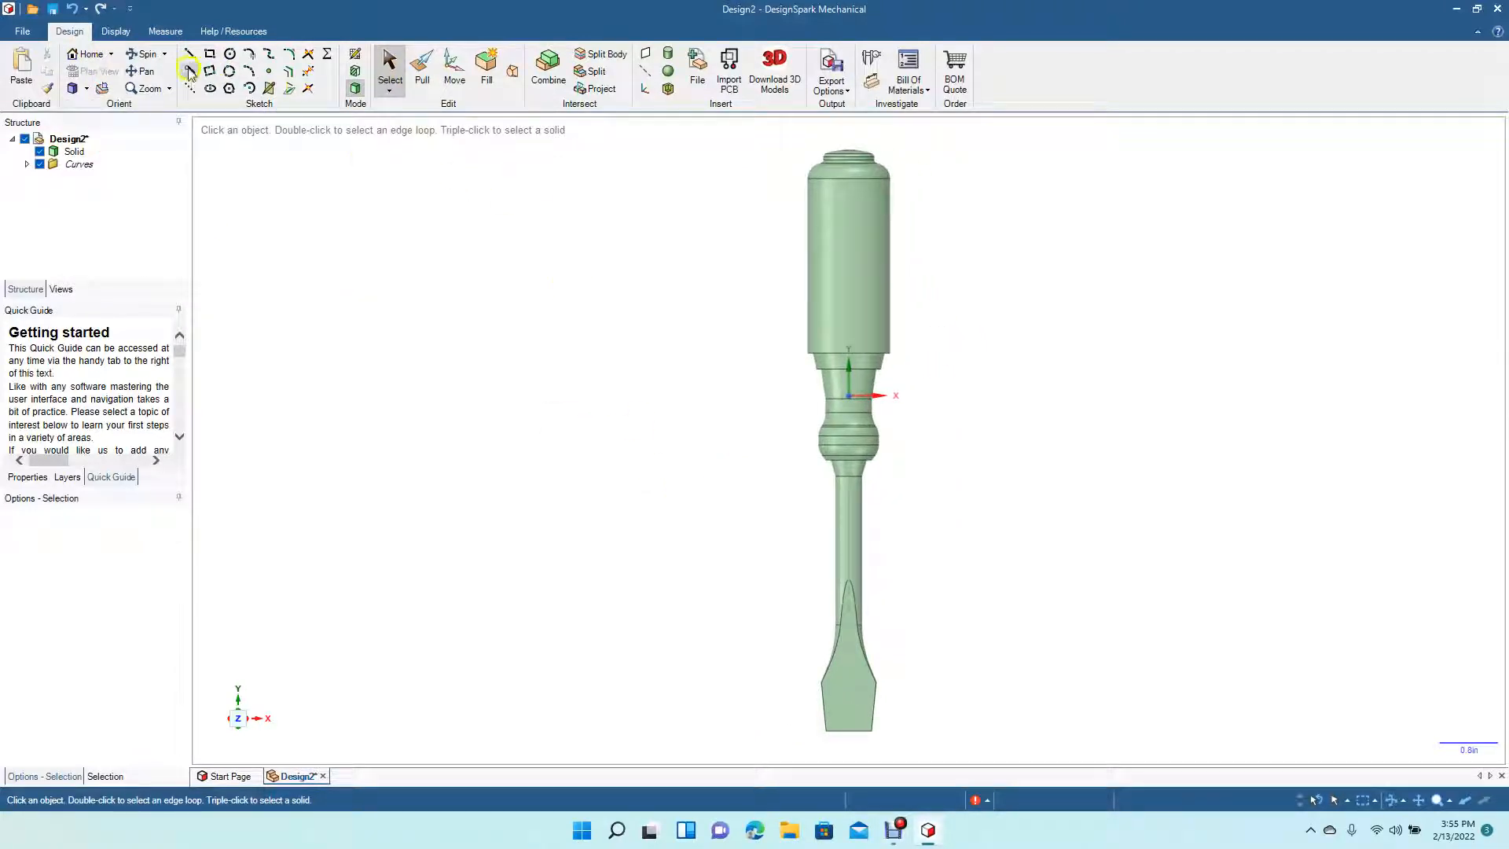
{"action": "left_click_drag", "start_coordinate": [657, 596], "coordinate": [514, 524]}
{"action": "left_click_drag", "start_coordinate": [660, 579], "coordinate": [627, 610]}
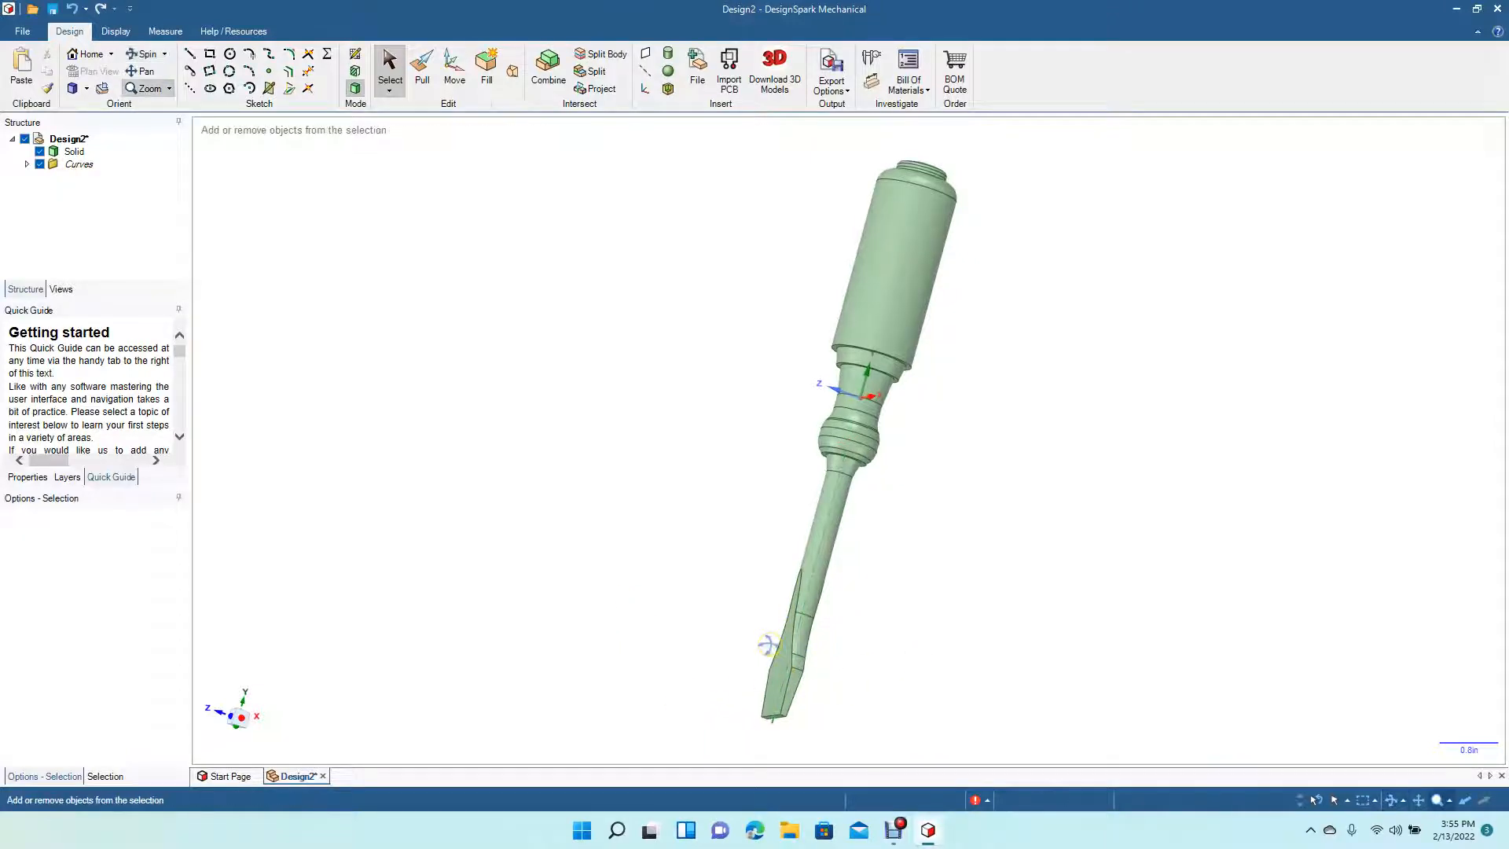
{"action": "scroll", "coordinate": [768, 644], "scroll_direction": "up", "scroll_amount": 5}
{"action": "left_click", "coordinate": [140, 69]}
{"action": "left_click_drag", "start_coordinate": [488, 493], "coordinate": [549, 202]}
{"action": "left_click", "coordinate": [423, 81]}
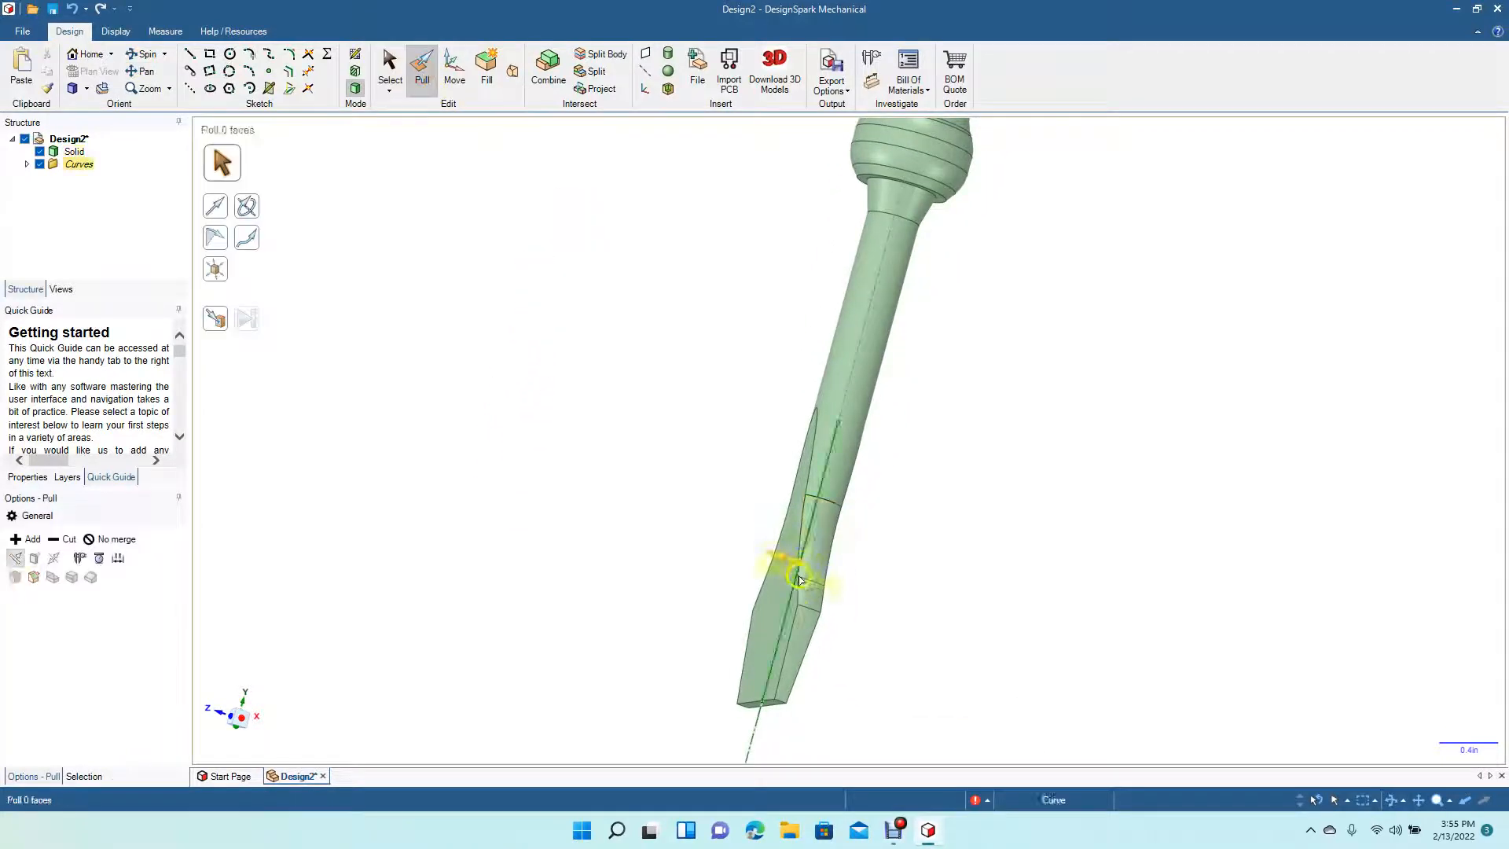
{"action": "left_click_drag", "start_coordinate": [802, 625], "coordinate": [791, 634]}
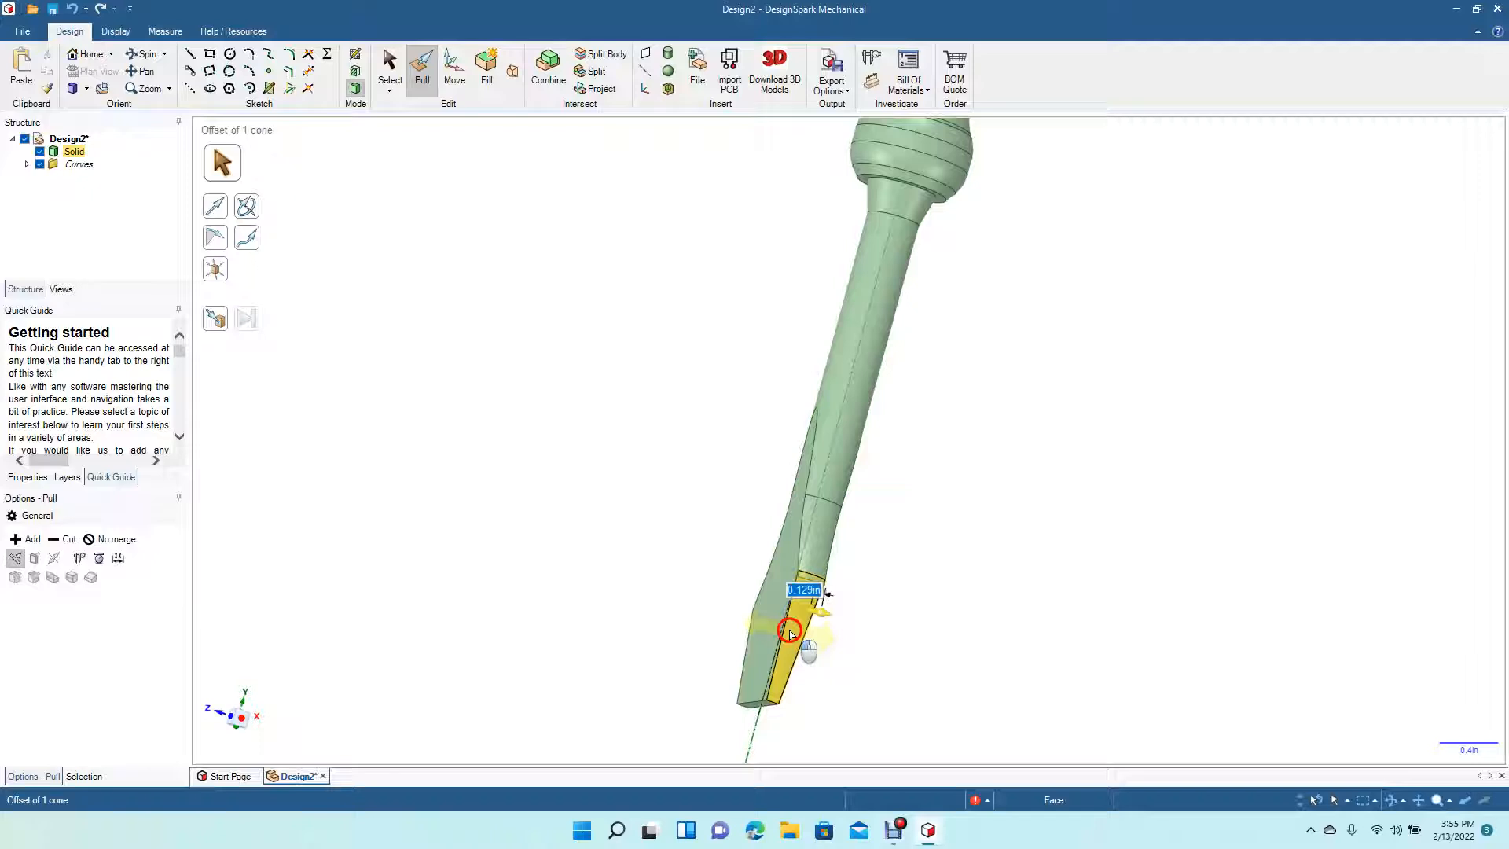
{"action": "left_click_drag", "start_coordinate": [789, 633], "coordinate": [789, 629]}
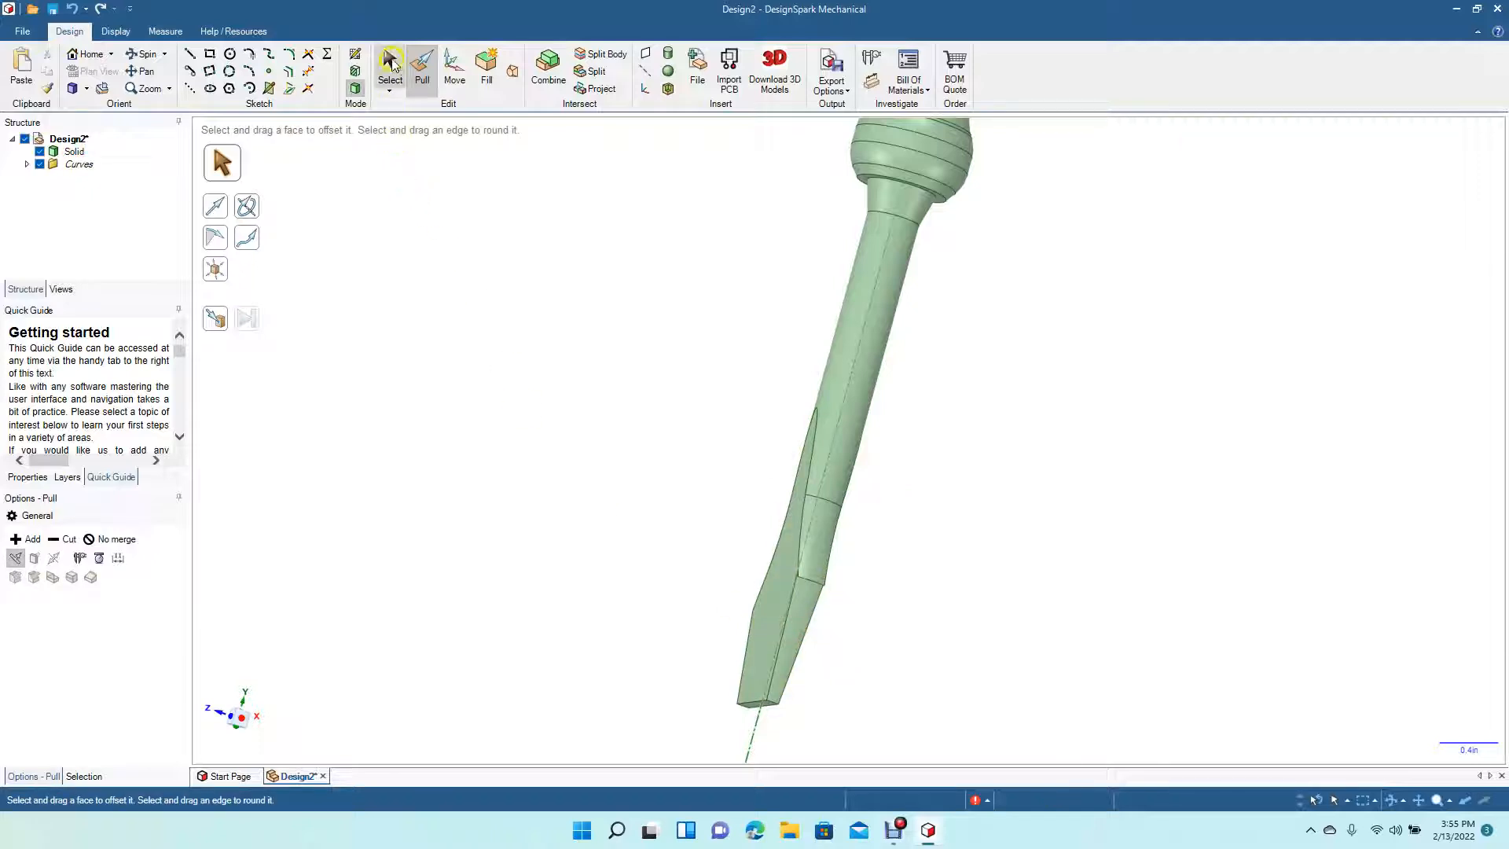
- Bevel the blade tip by pulling its end face at an angle with Pull
{"action": "left_click", "coordinate": [390, 61]}
{"action": "left_click", "coordinate": [155, 53]}
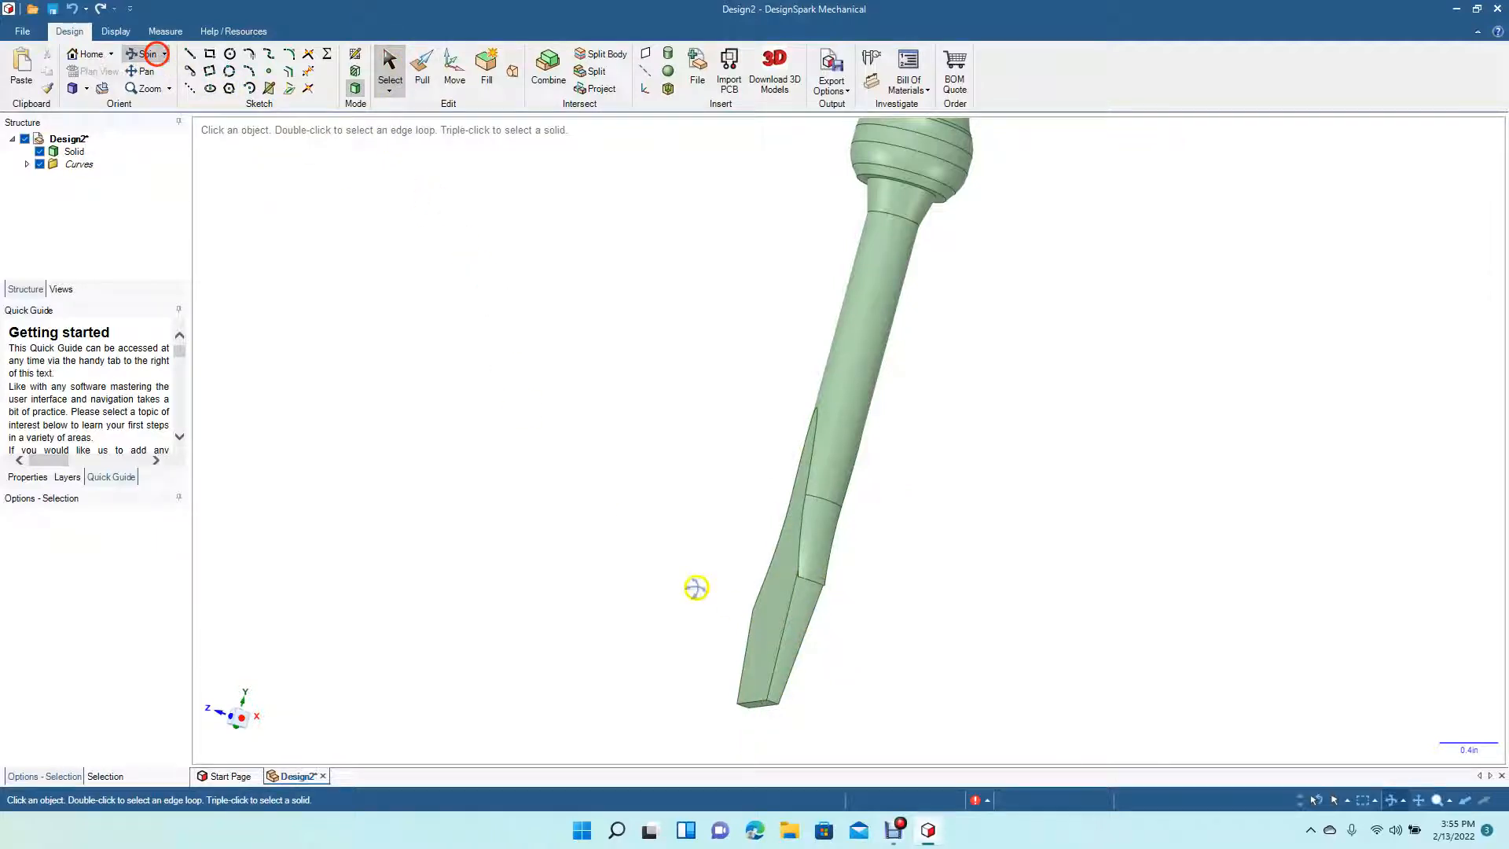
{"action": "left_click_drag", "start_coordinate": [613, 572], "coordinate": [844, 575]}
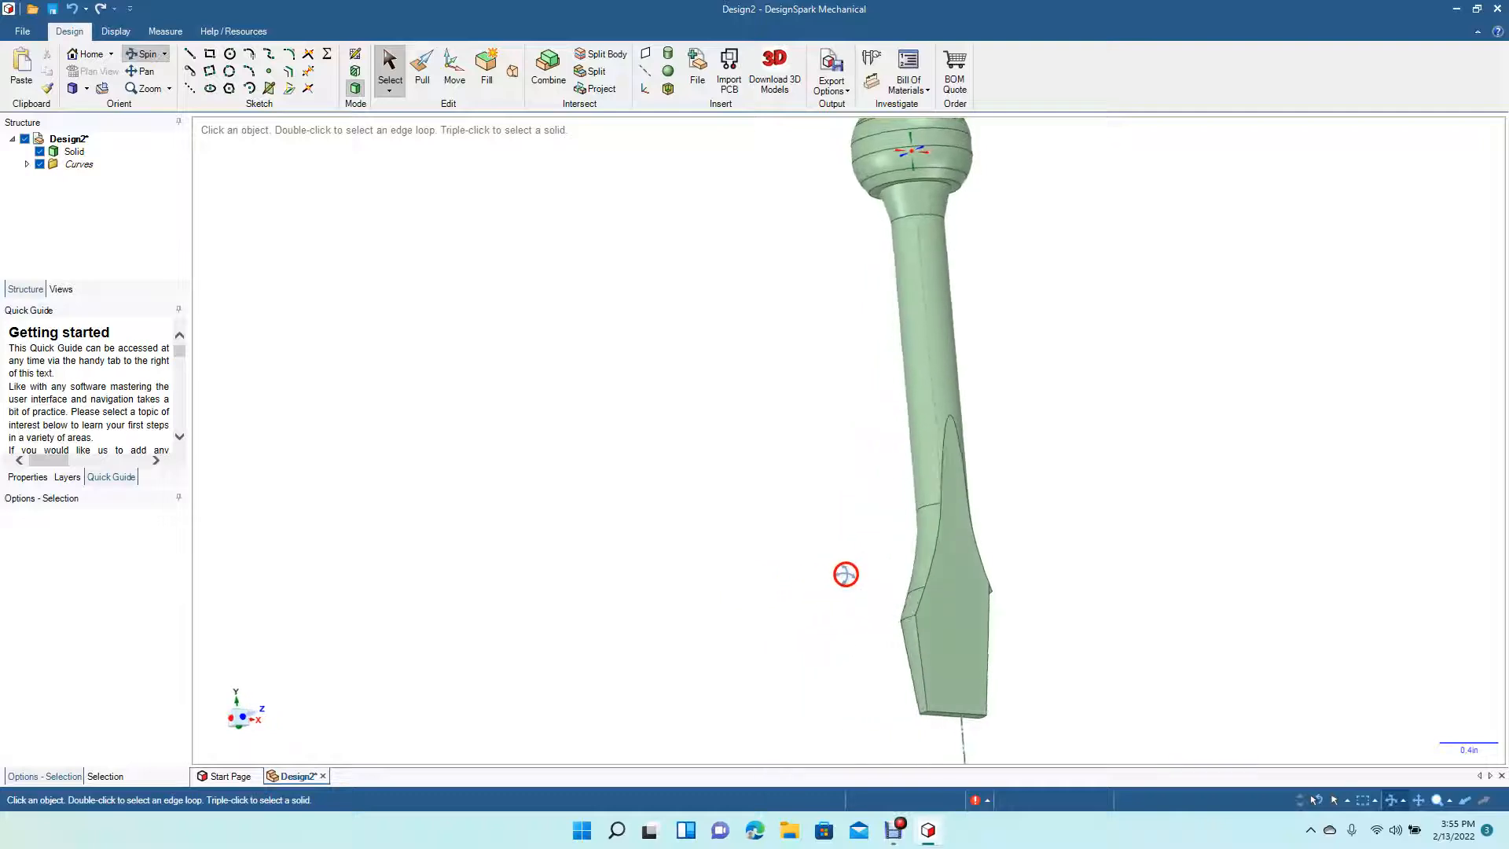
{"action": "left_click", "coordinate": [424, 75]}
{"action": "left_click", "coordinate": [911, 655]}
{"action": "left_click", "coordinate": [914, 654]}
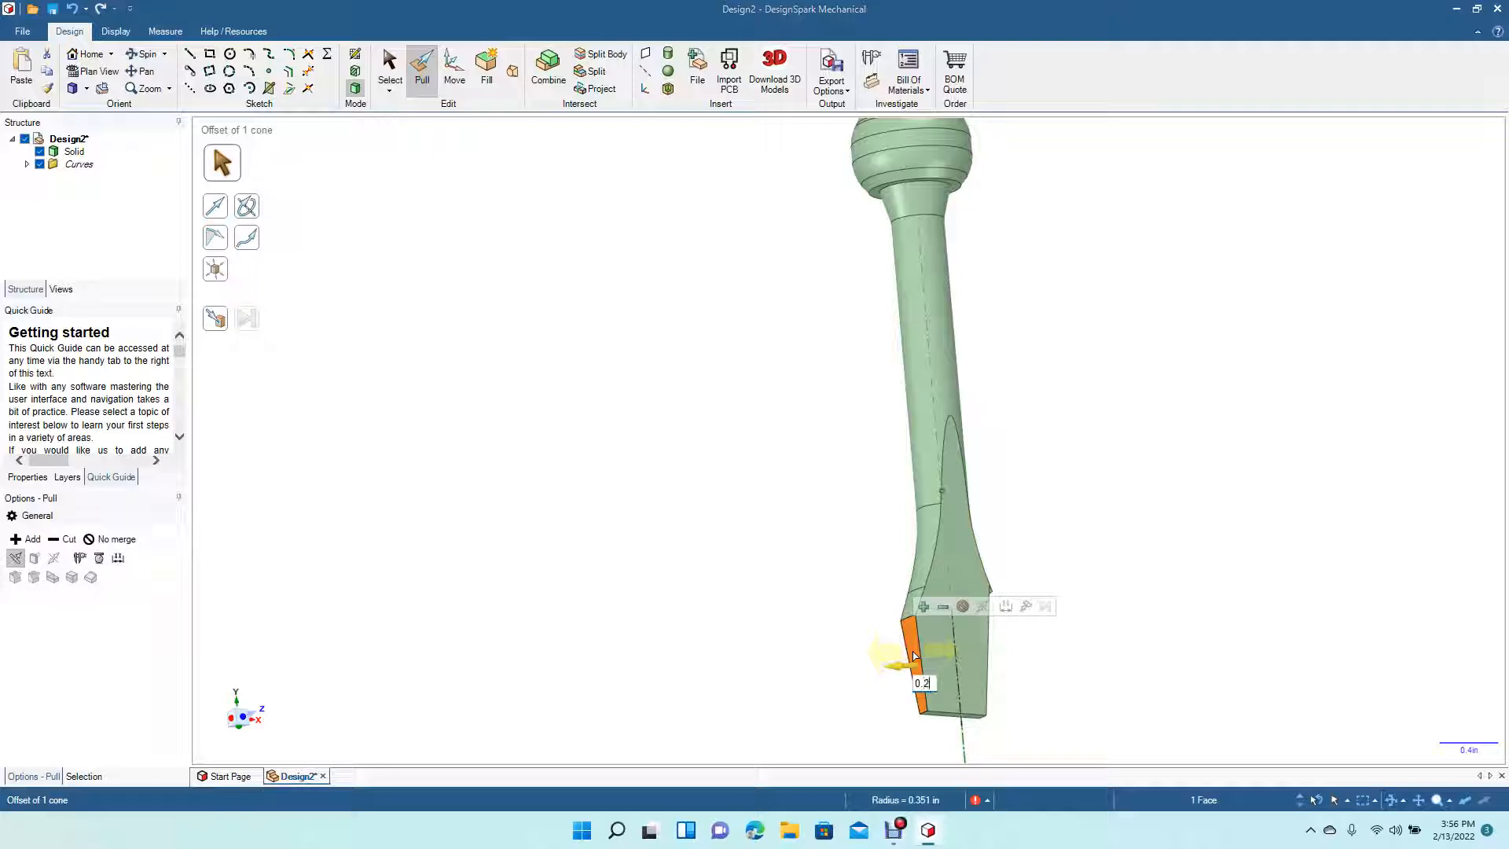
{"action": "left_click_drag", "start_coordinate": [914, 655], "coordinate": [891, 670]}
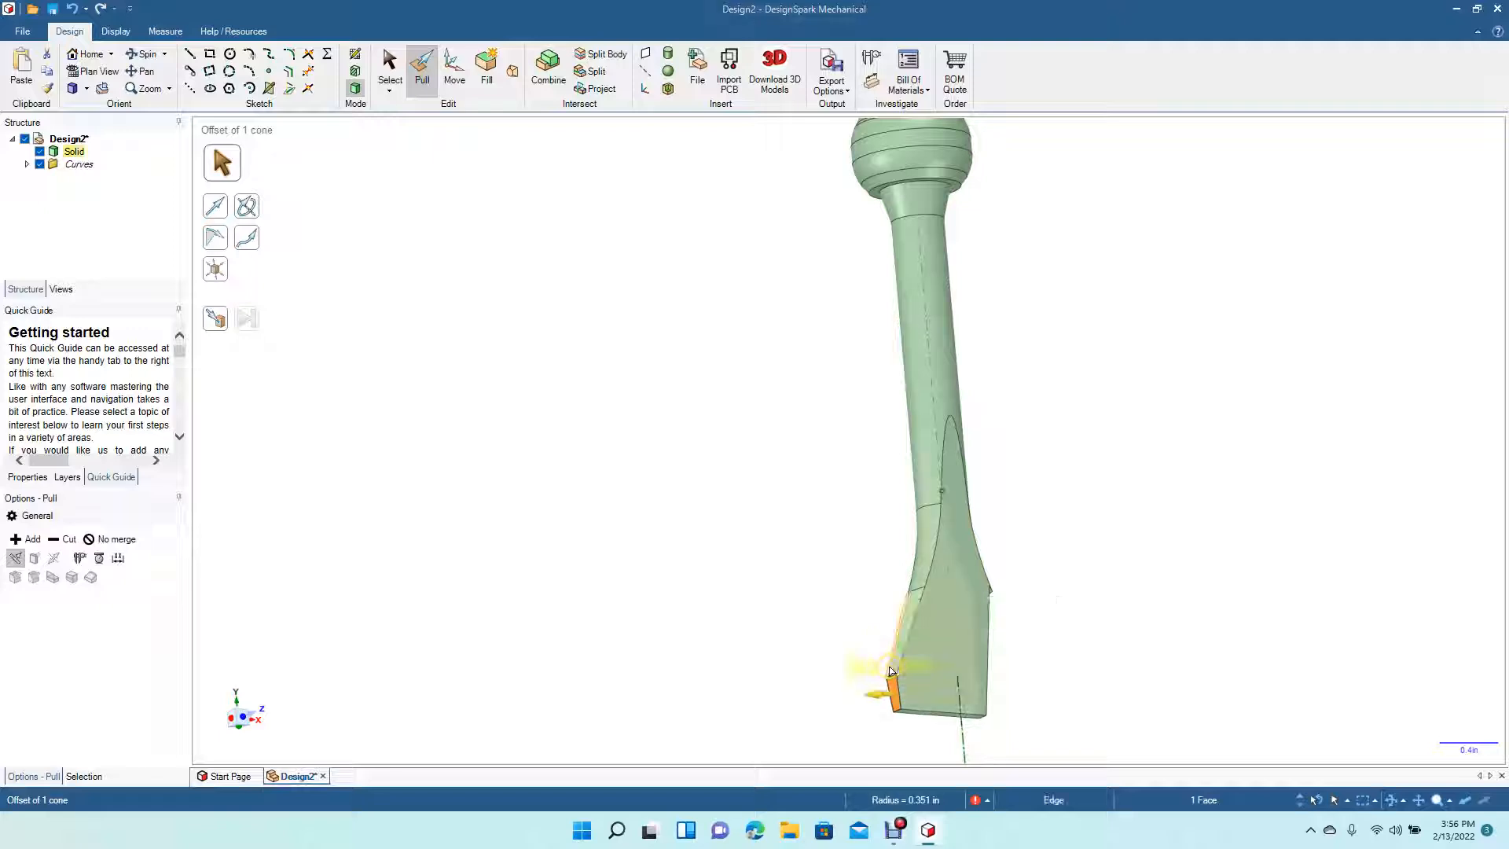
{"action": "key", "text": "ctrl+z"}
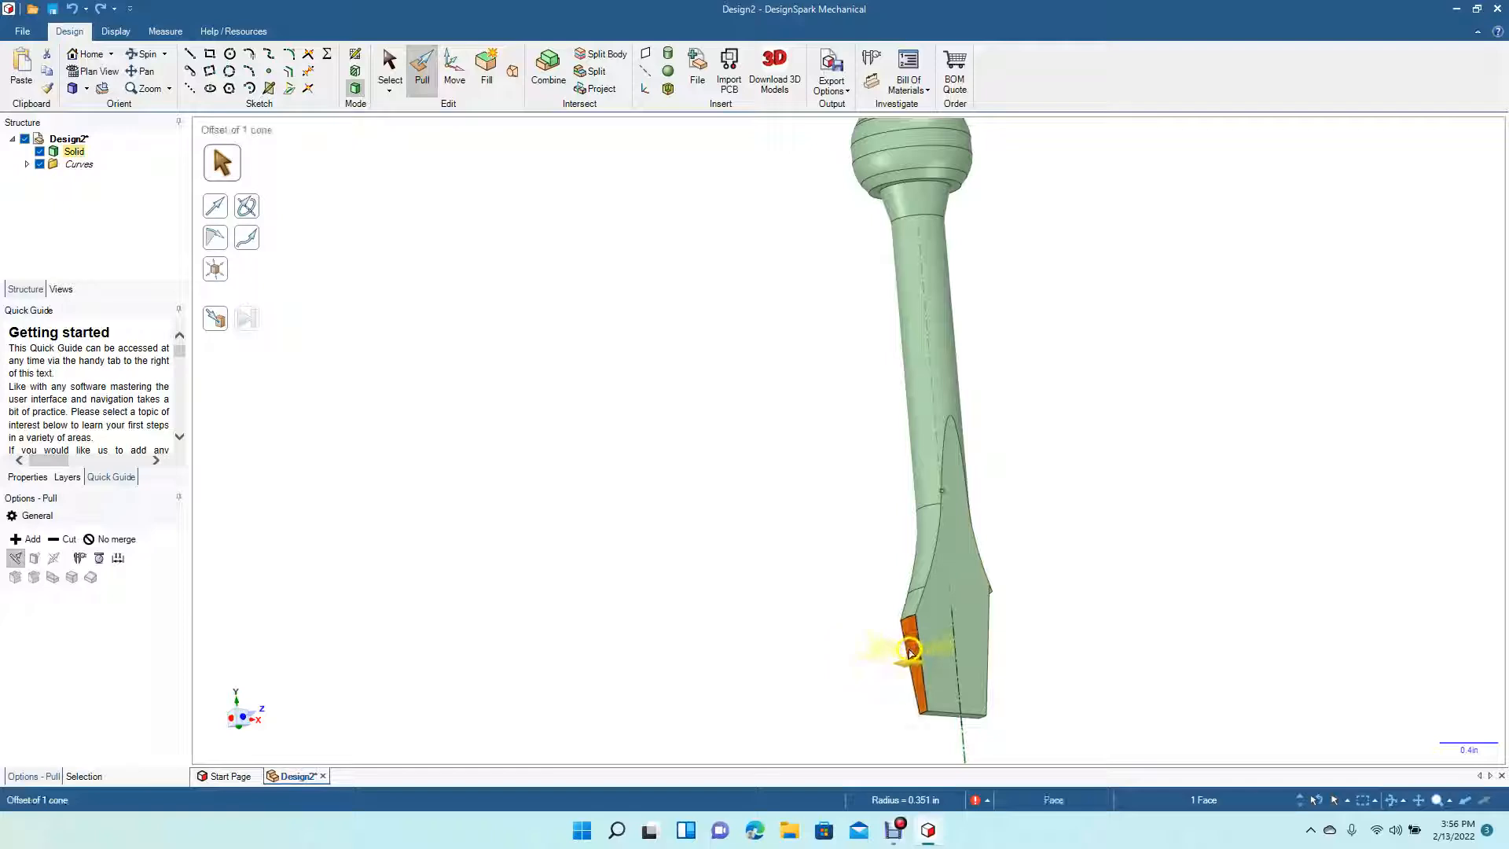
{"action": "left_click_drag", "start_coordinate": [912, 651], "coordinate": [924, 660]}
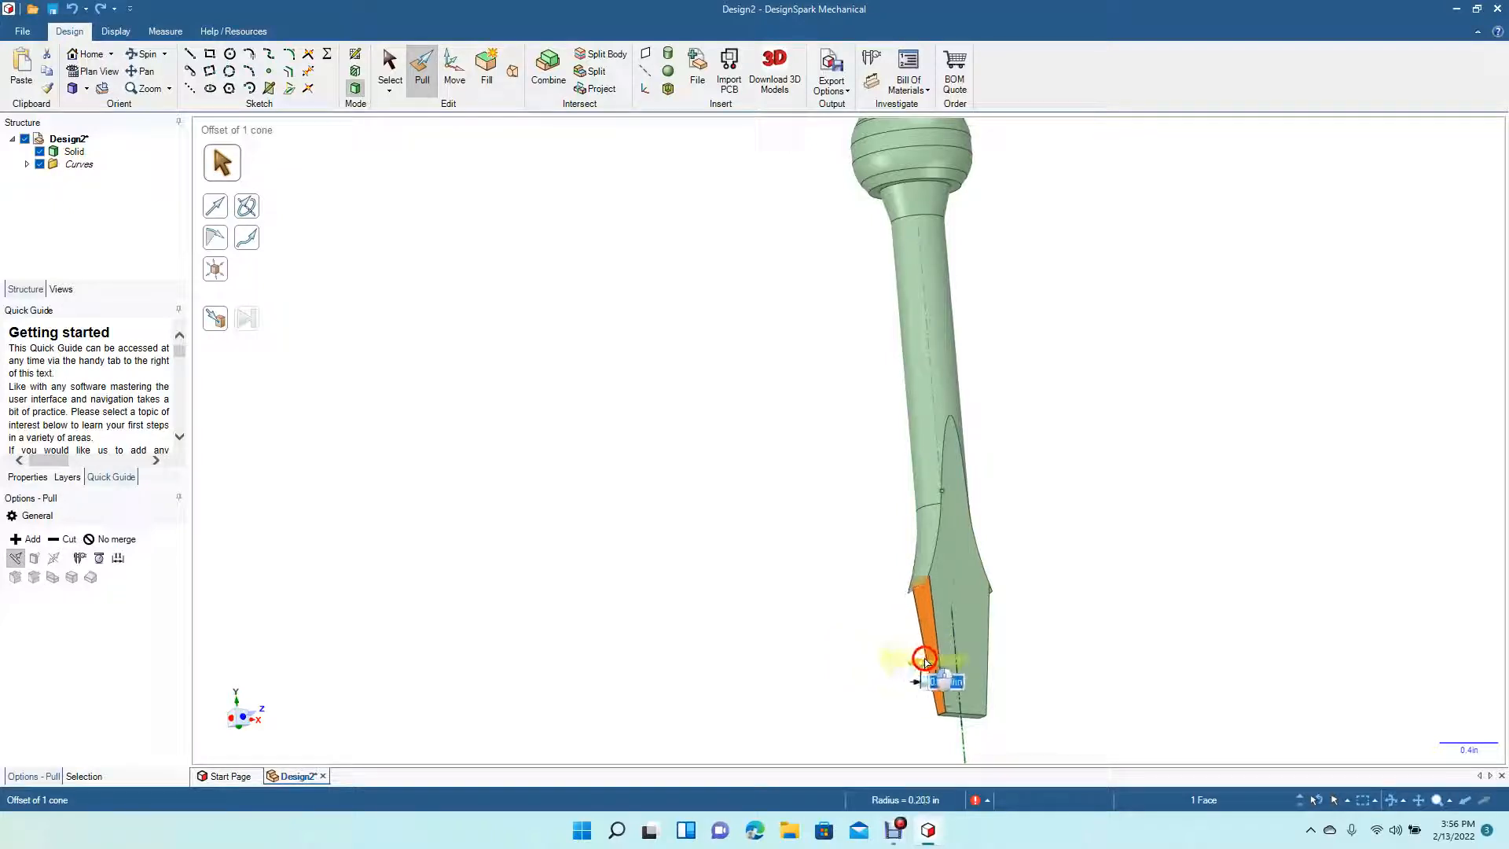
{"action": "left_click_drag", "start_coordinate": [925, 660], "coordinate": [931, 664]}
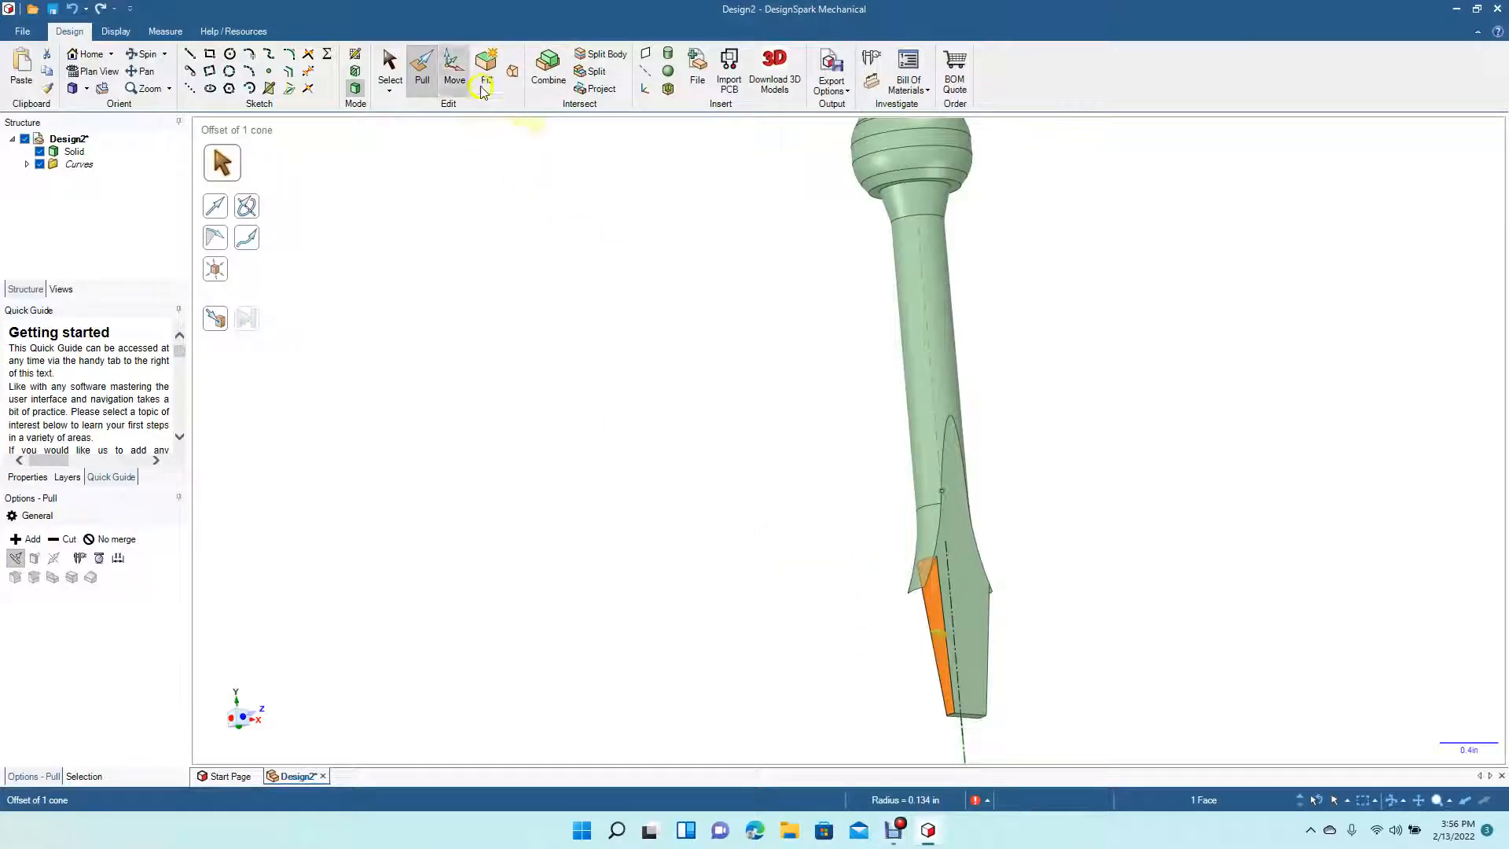
- Try to delete the bevelled blade face, then try to drag its round with Pull
{"action": "left_click", "coordinate": [393, 75]}
{"action": "left_click", "coordinate": [932, 544]}
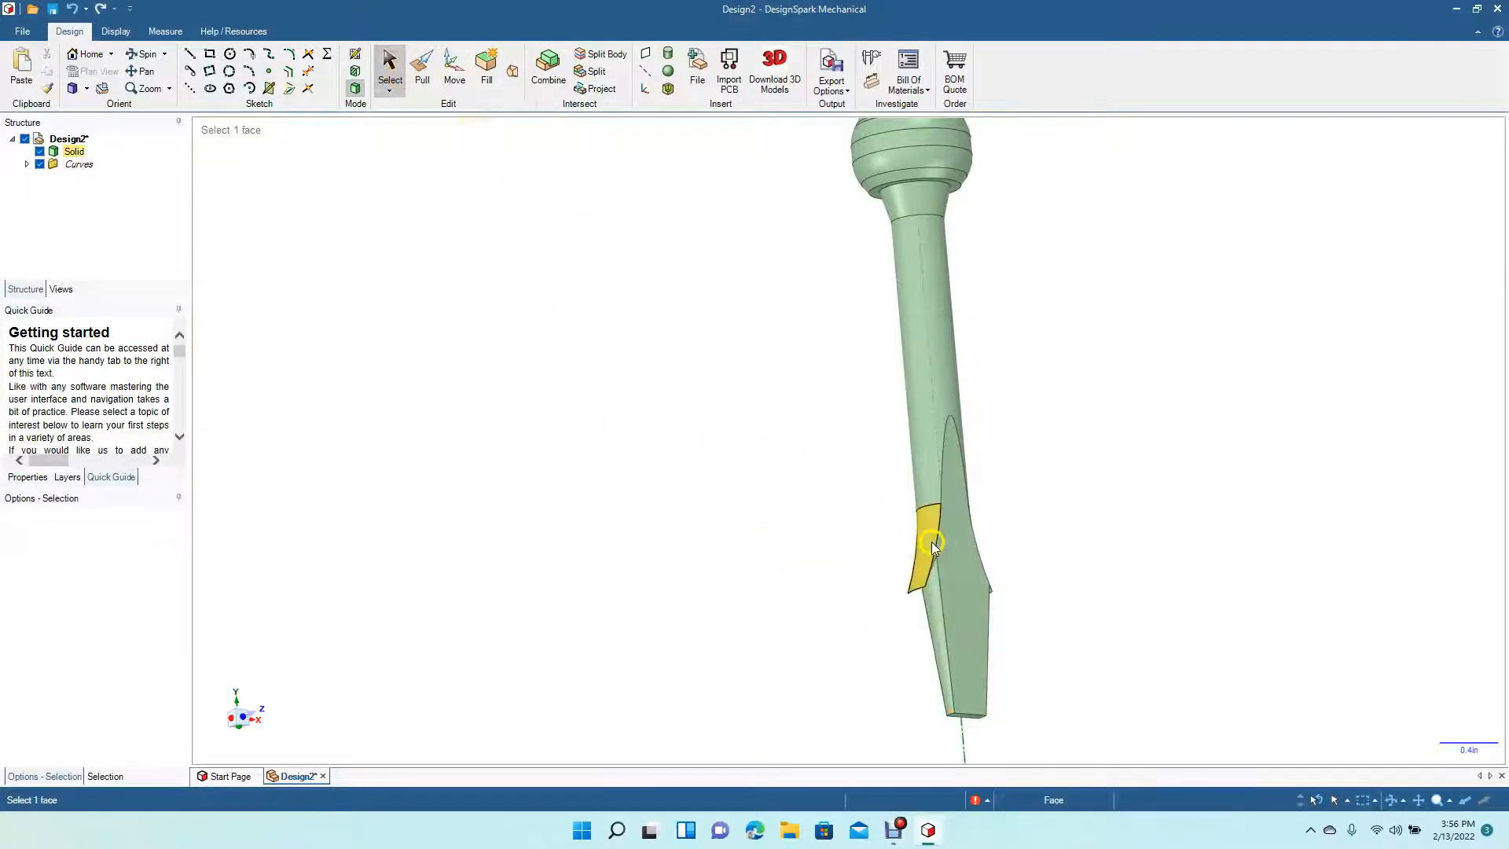
{"action": "key", "text": "Delete"}
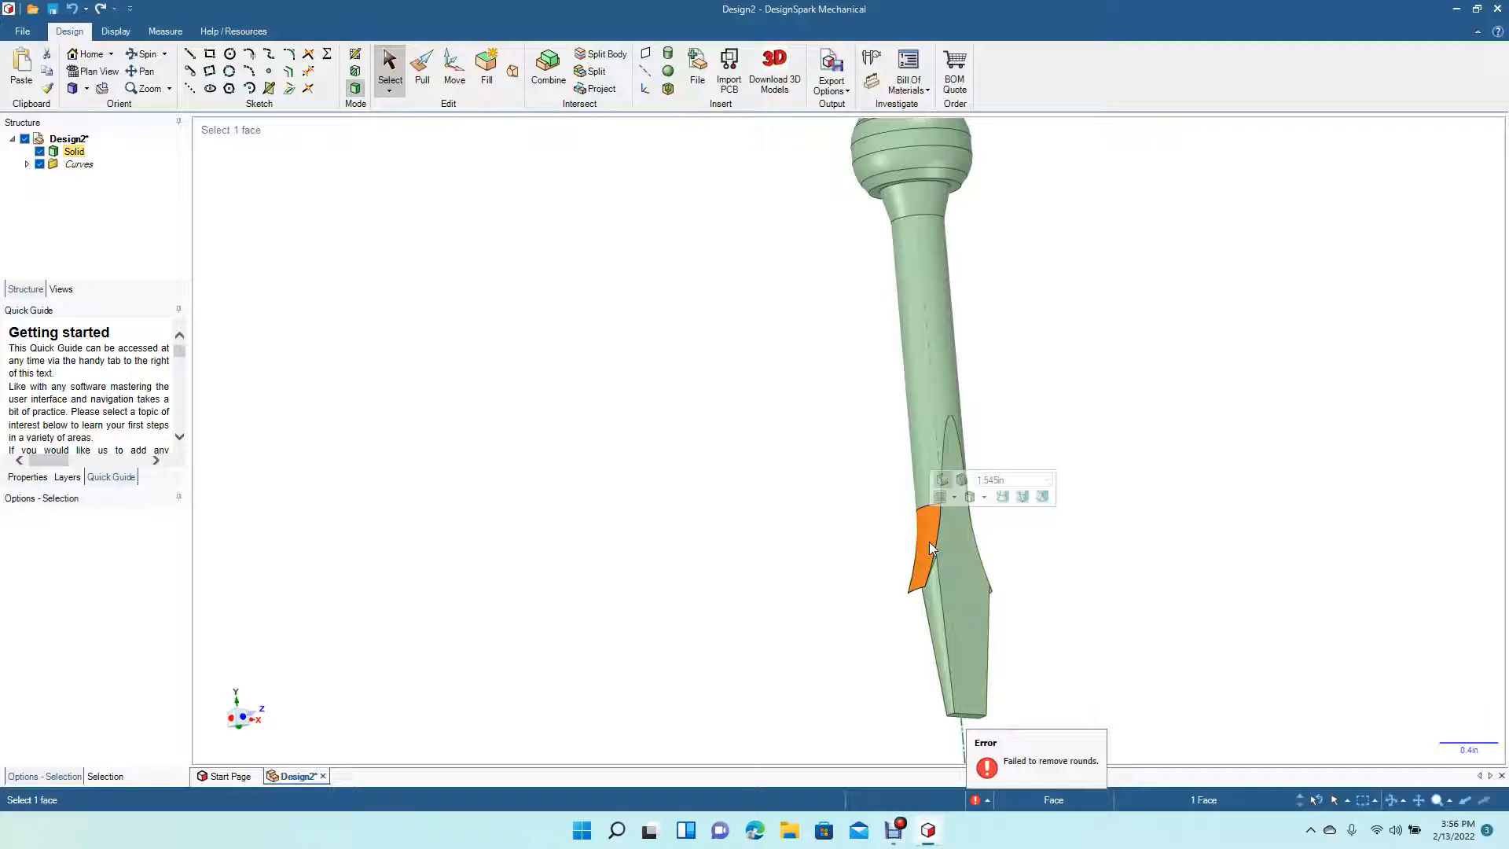
{"action": "left_click", "coordinate": [422, 73]}
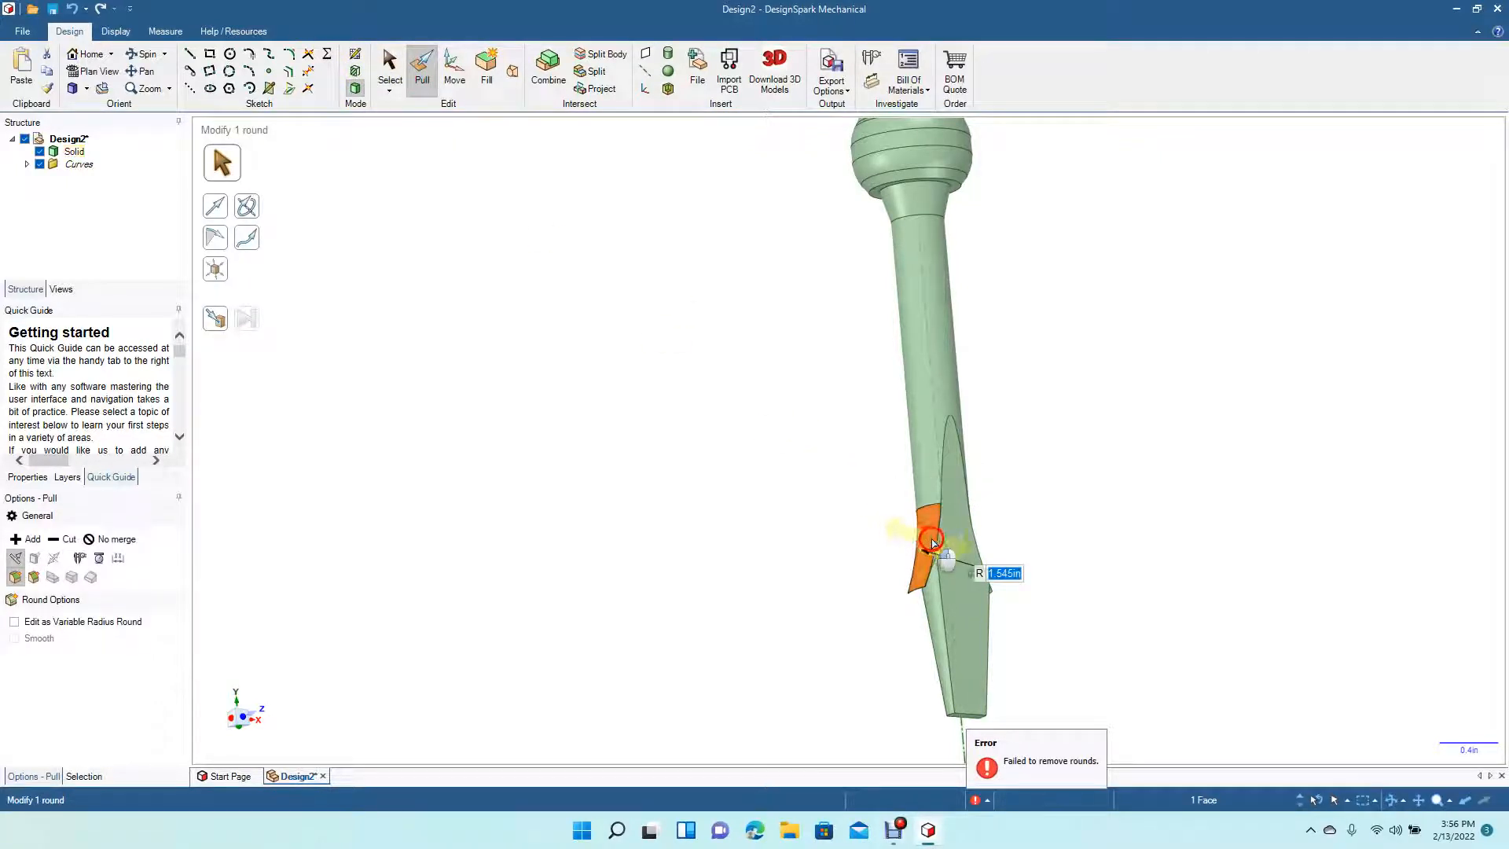
{"action": "left_click_drag", "start_coordinate": [935, 539], "coordinate": [916, 569]}
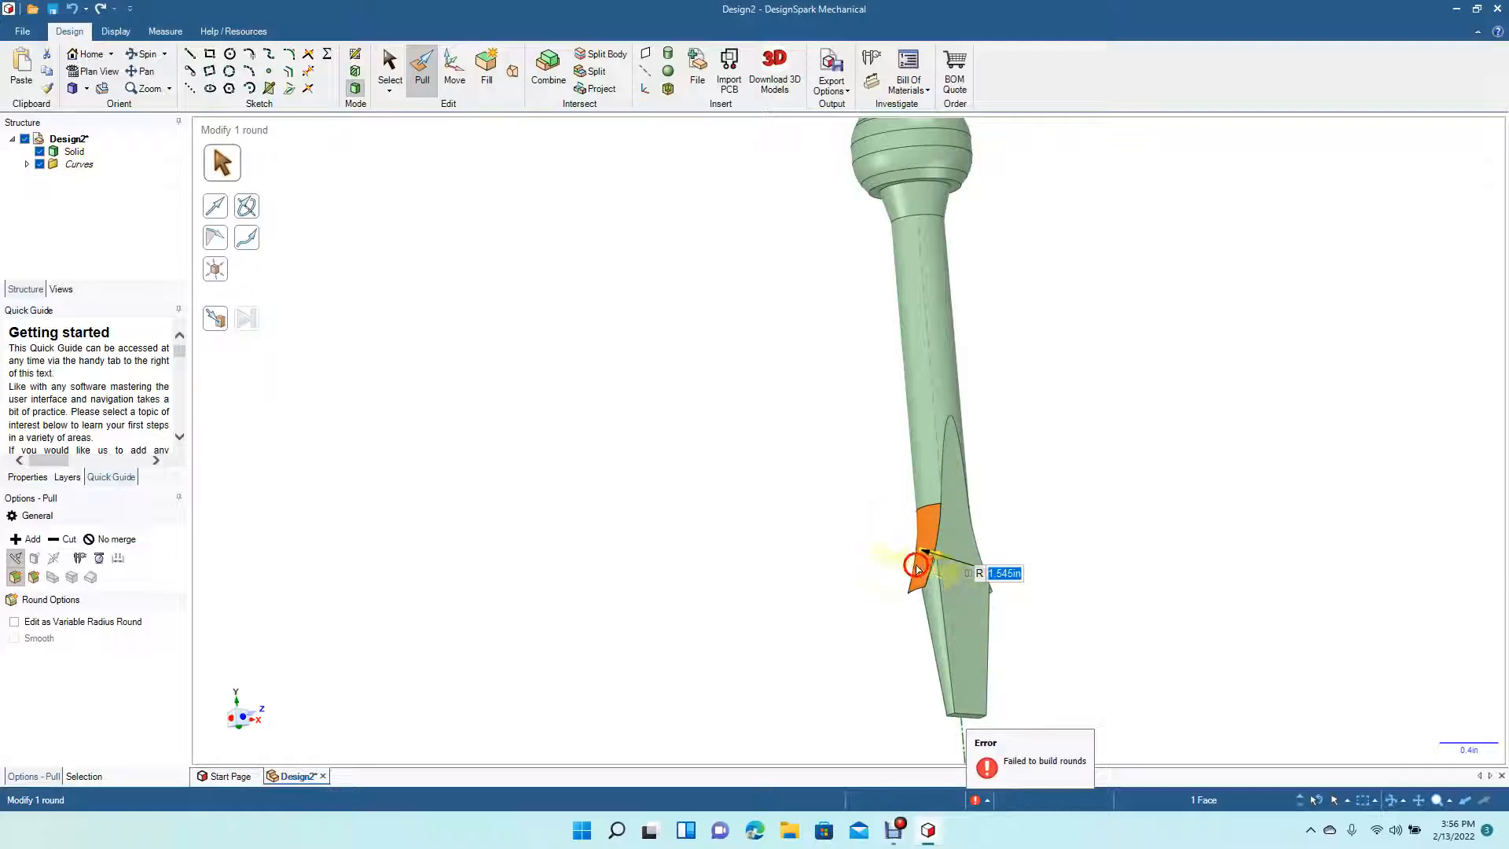
- Try again to delete the bevelled face on the blade tip
{"action": "left_click", "coordinate": [147, 55]}
{"action": "left_click_drag", "start_coordinate": [573, 351], "coordinate": [548, 312]}
{"action": "left_click", "coordinate": [388, 75]}
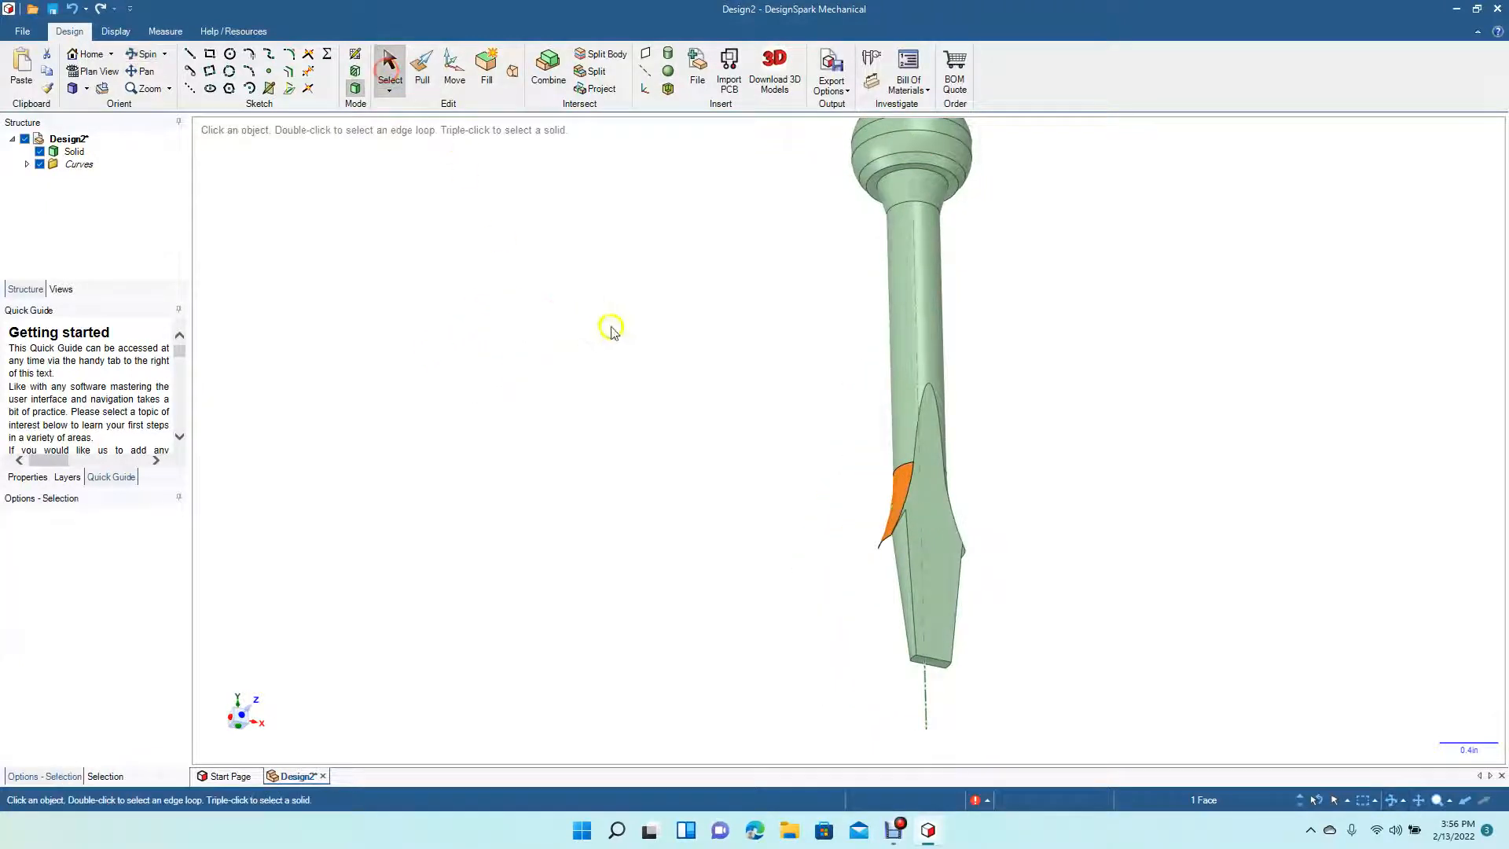
{"action": "left_click", "coordinate": [614, 329]}
{"action": "left_click", "coordinate": [888, 526]}
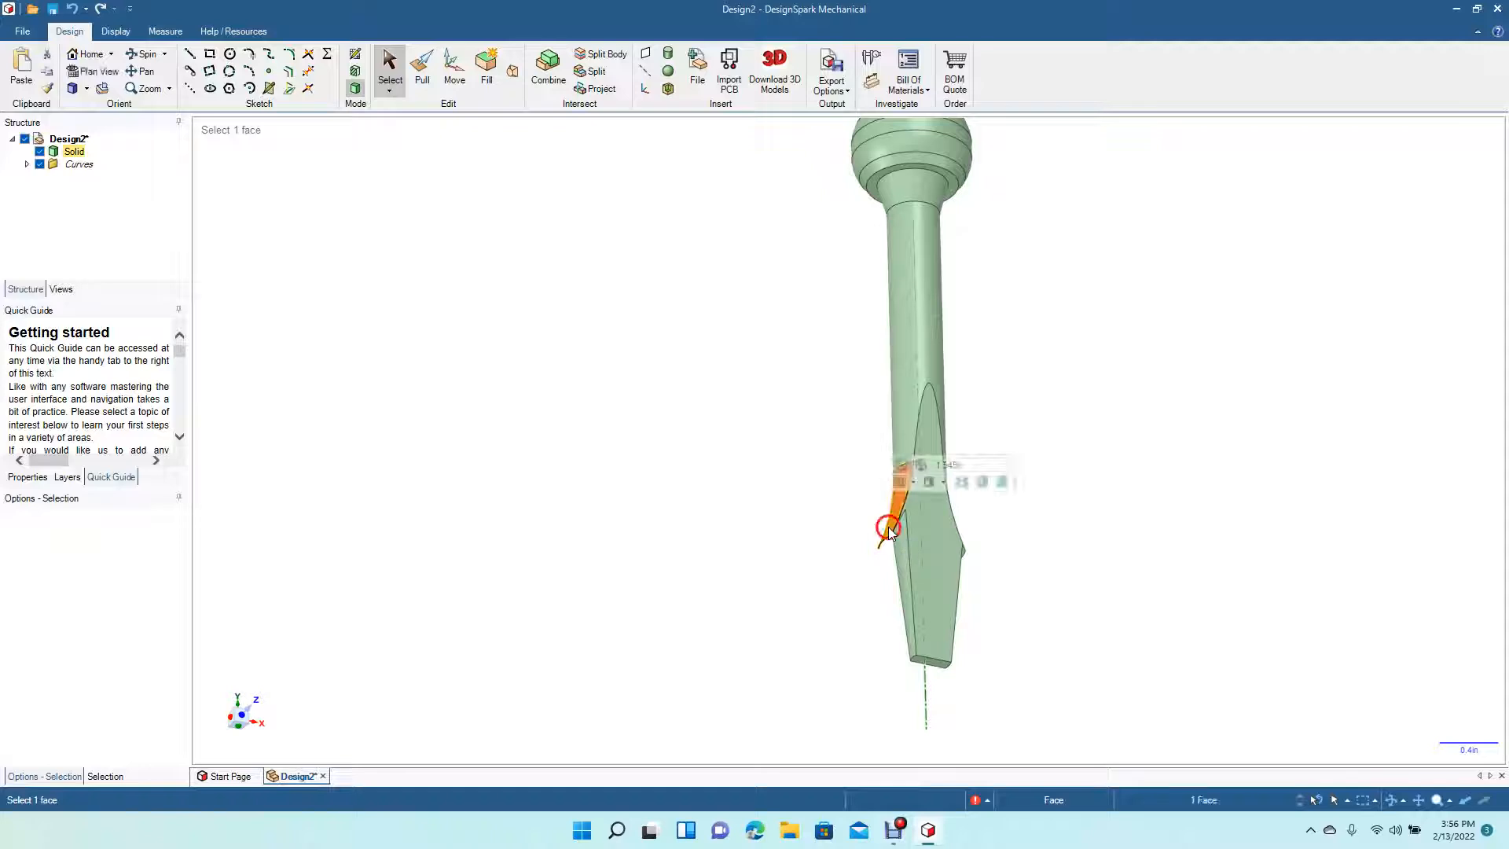
{"action": "key", "text": "Delete"}
{"action": "left_click", "coordinate": [765, 540]}
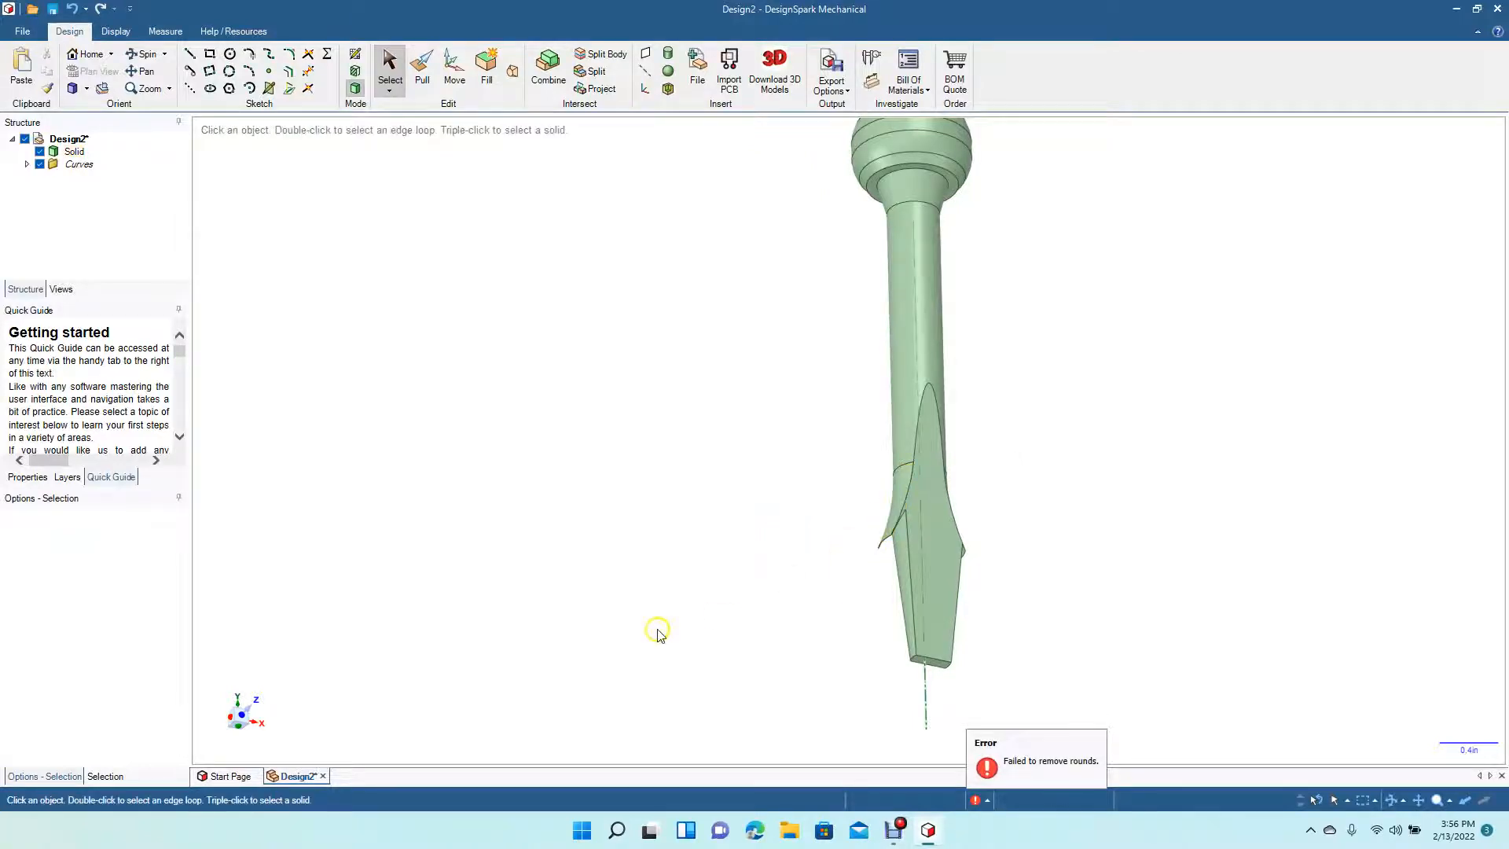
- Undo the last three operations on the blade
{"action": "key", "text": "ctrl+z"}
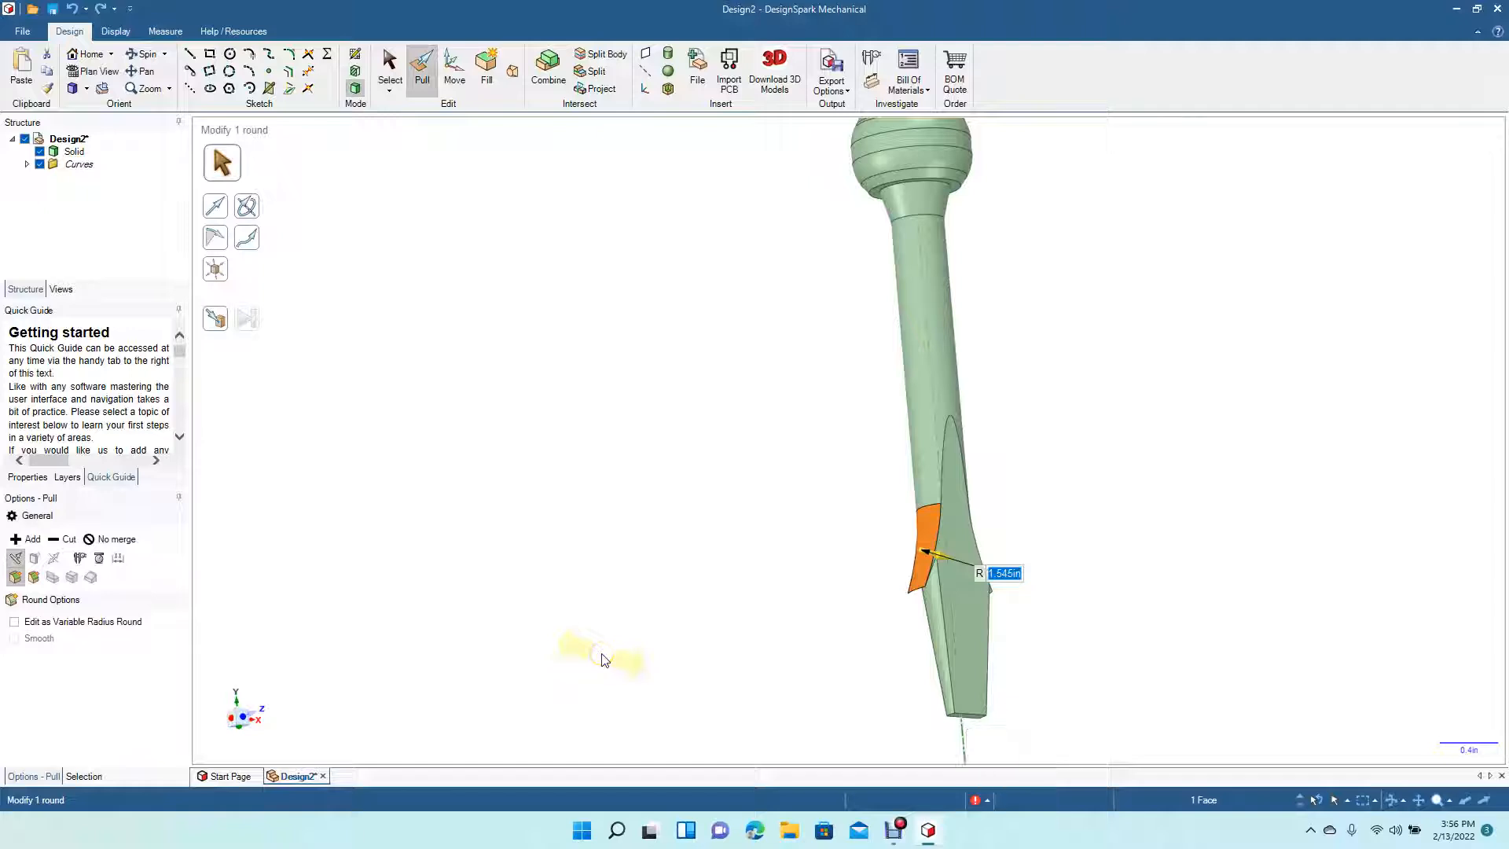
{"action": "key", "text": "s"}
{"action": "key", "text": "ctrl+z"}
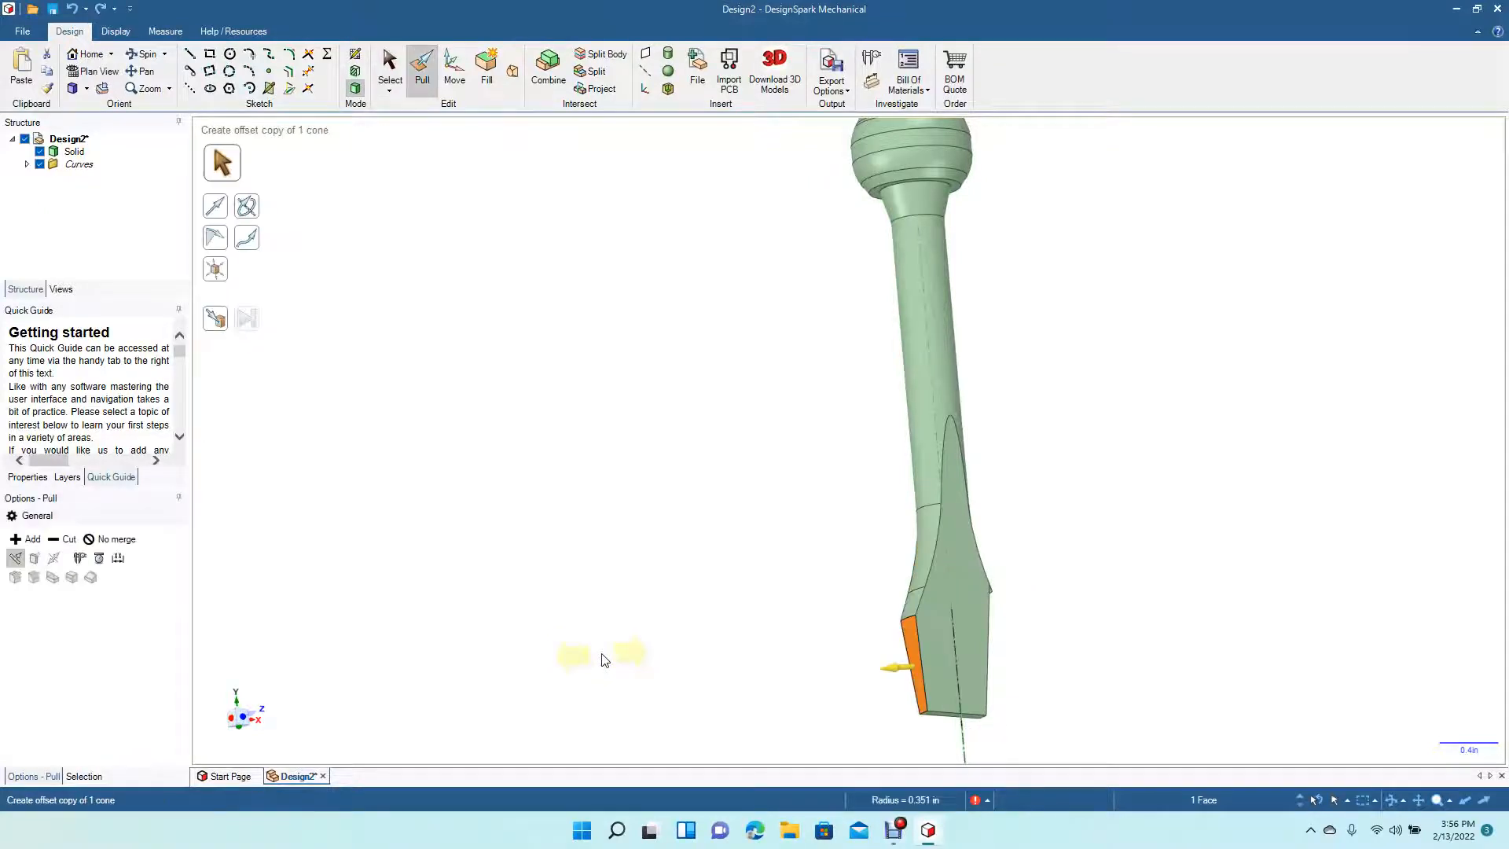
{"action": "key", "text": "ctrl+z"}
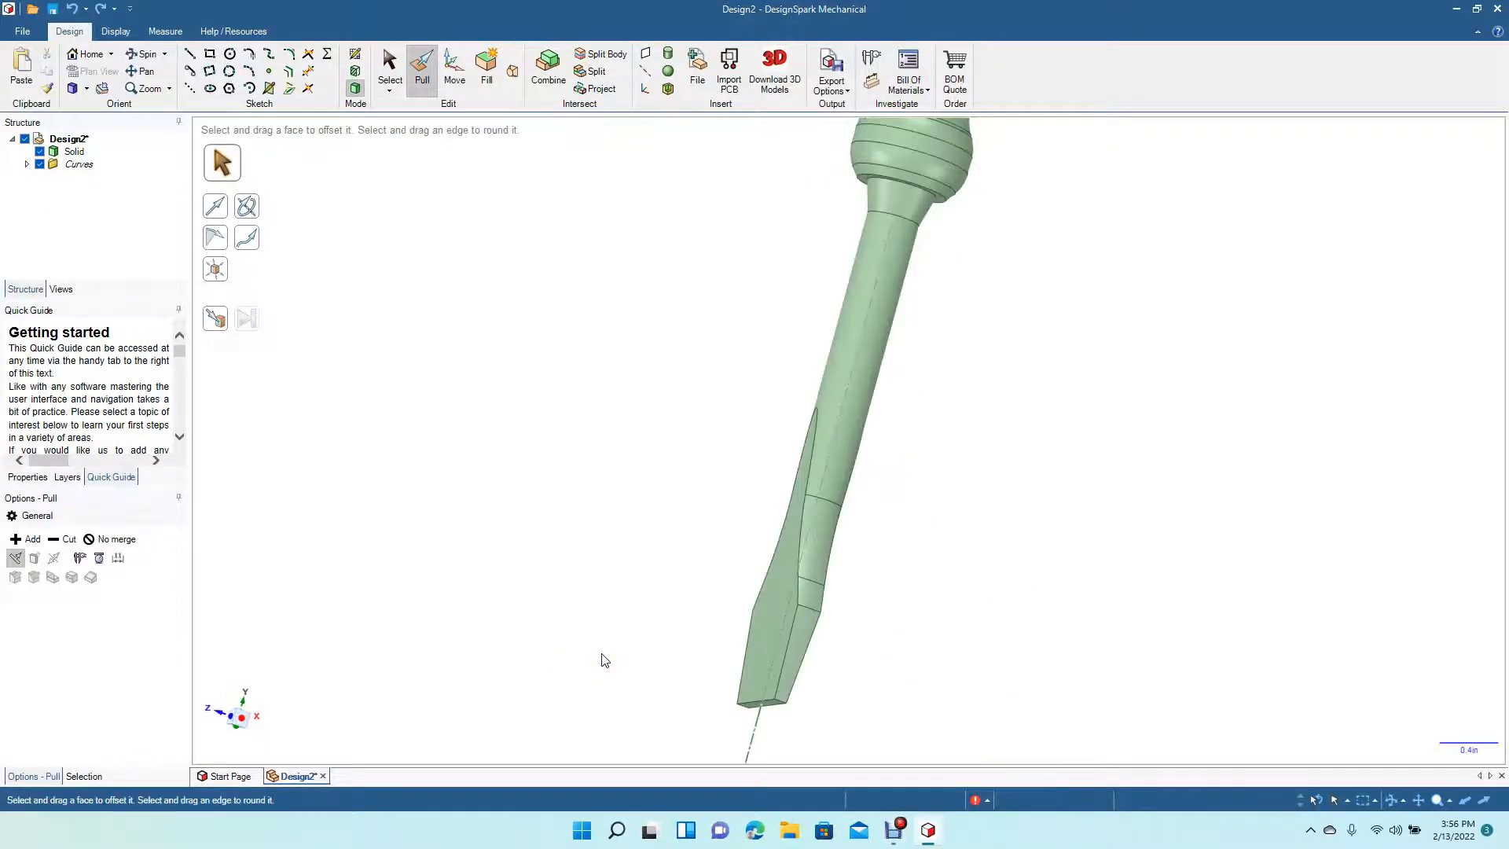
- Try to offset the three lower blade faces together with Pull
{"action": "left_click", "coordinate": [815, 564]}
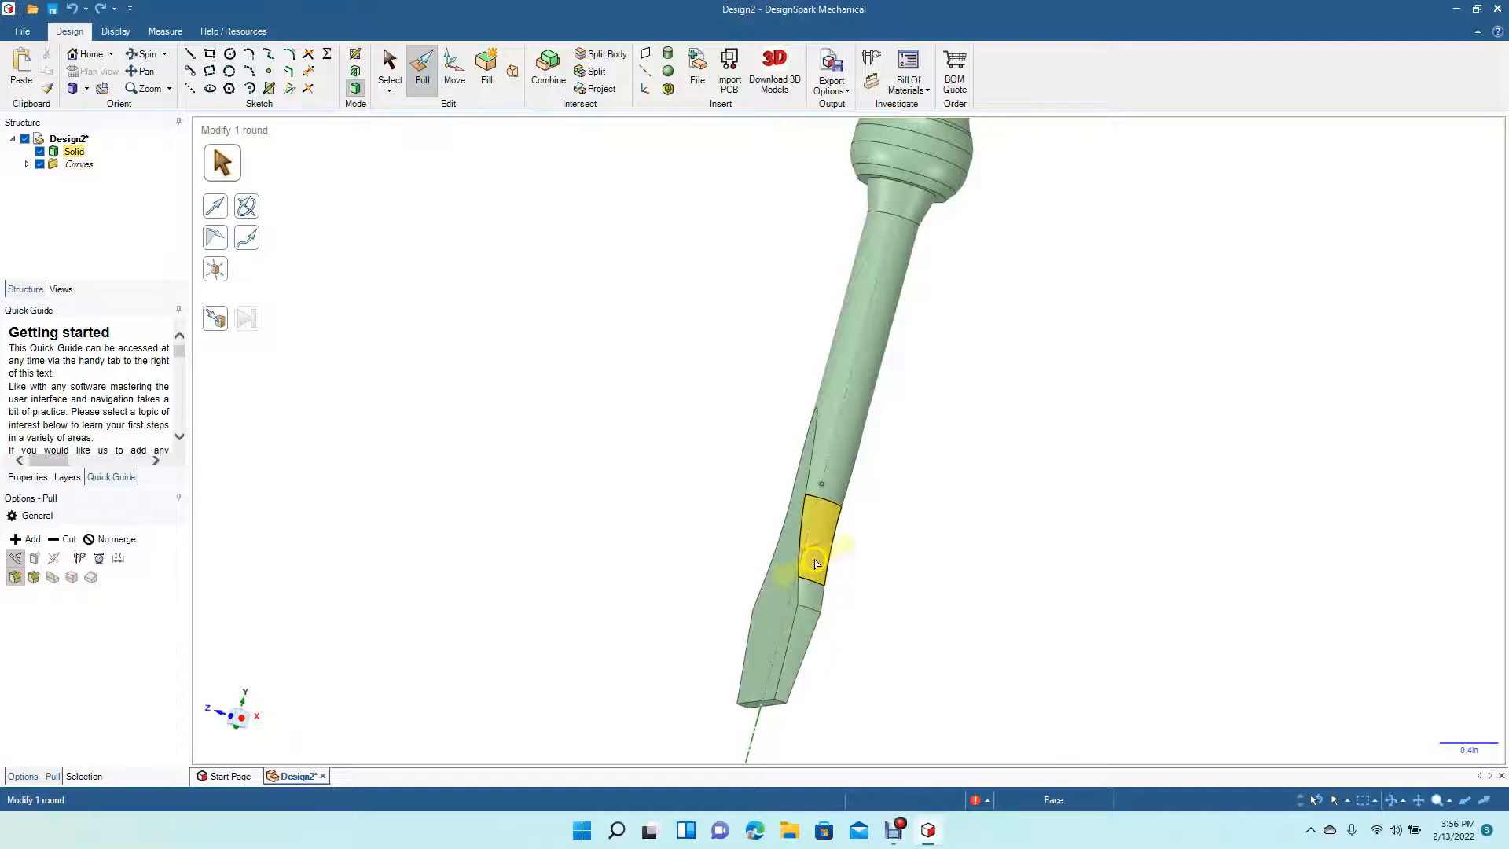
{"action": "key", "text": "Escape"}
{"action": "left_click", "coordinate": [416, 83]}
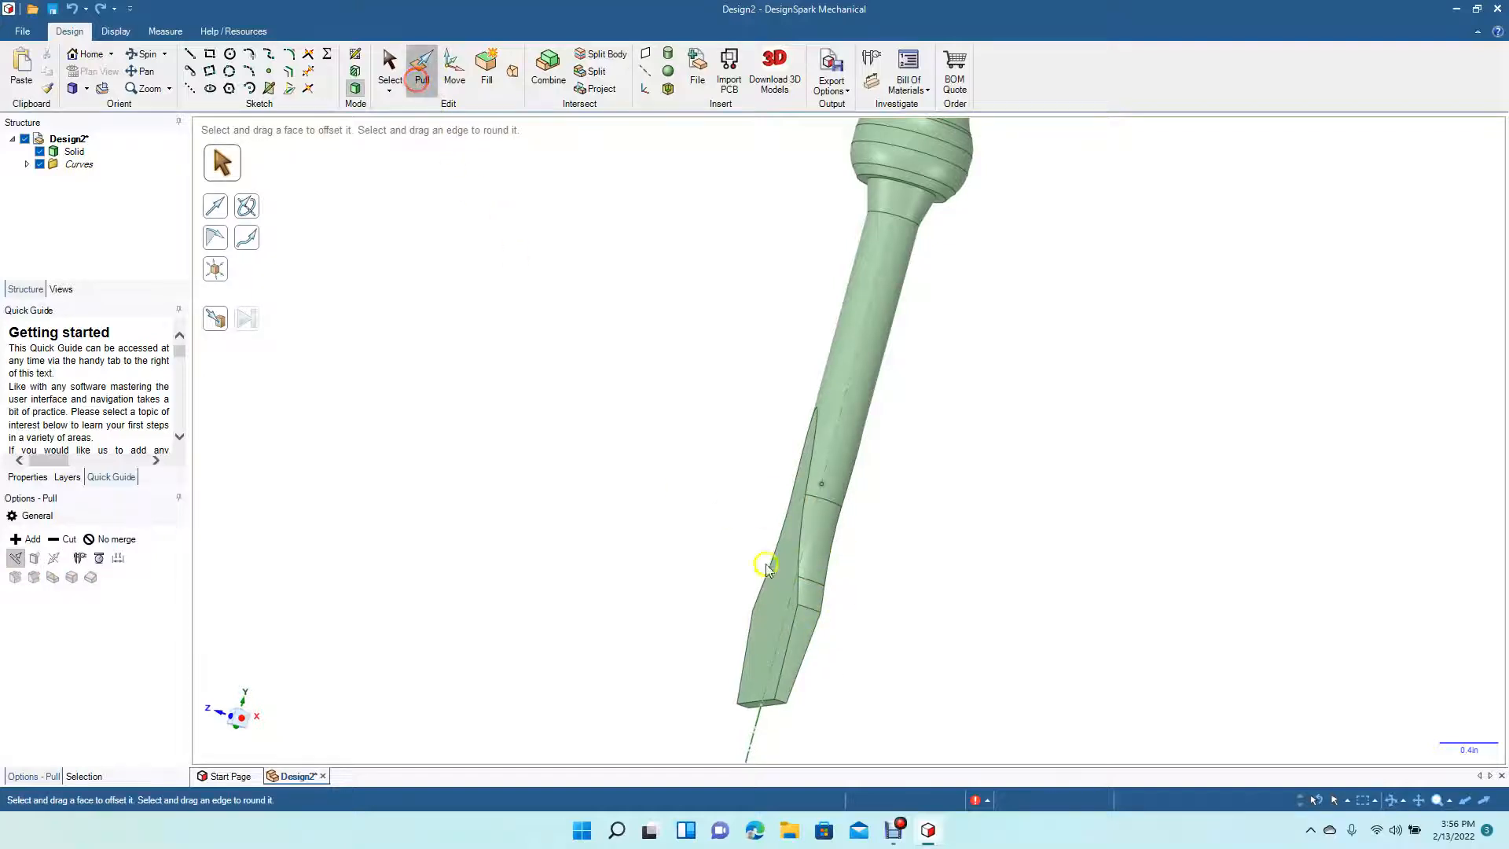
{"action": "left_click", "coordinate": [805, 606]}
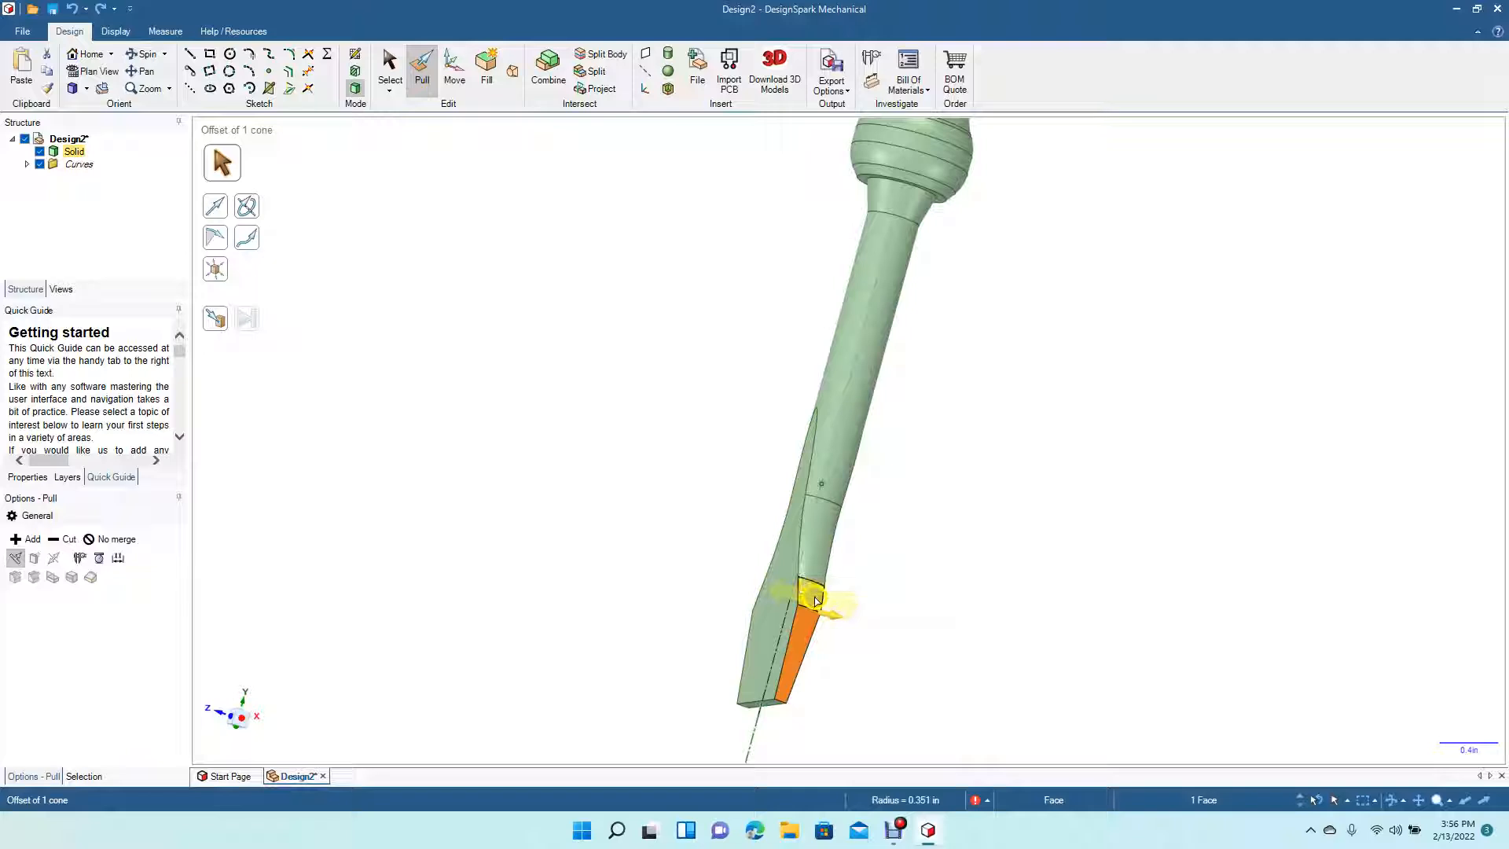
{"action": "left_click", "coordinate": [814, 577], "text": "ctrl"}
{"action": "left_click", "coordinate": [817, 568], "text": "ctrl"}
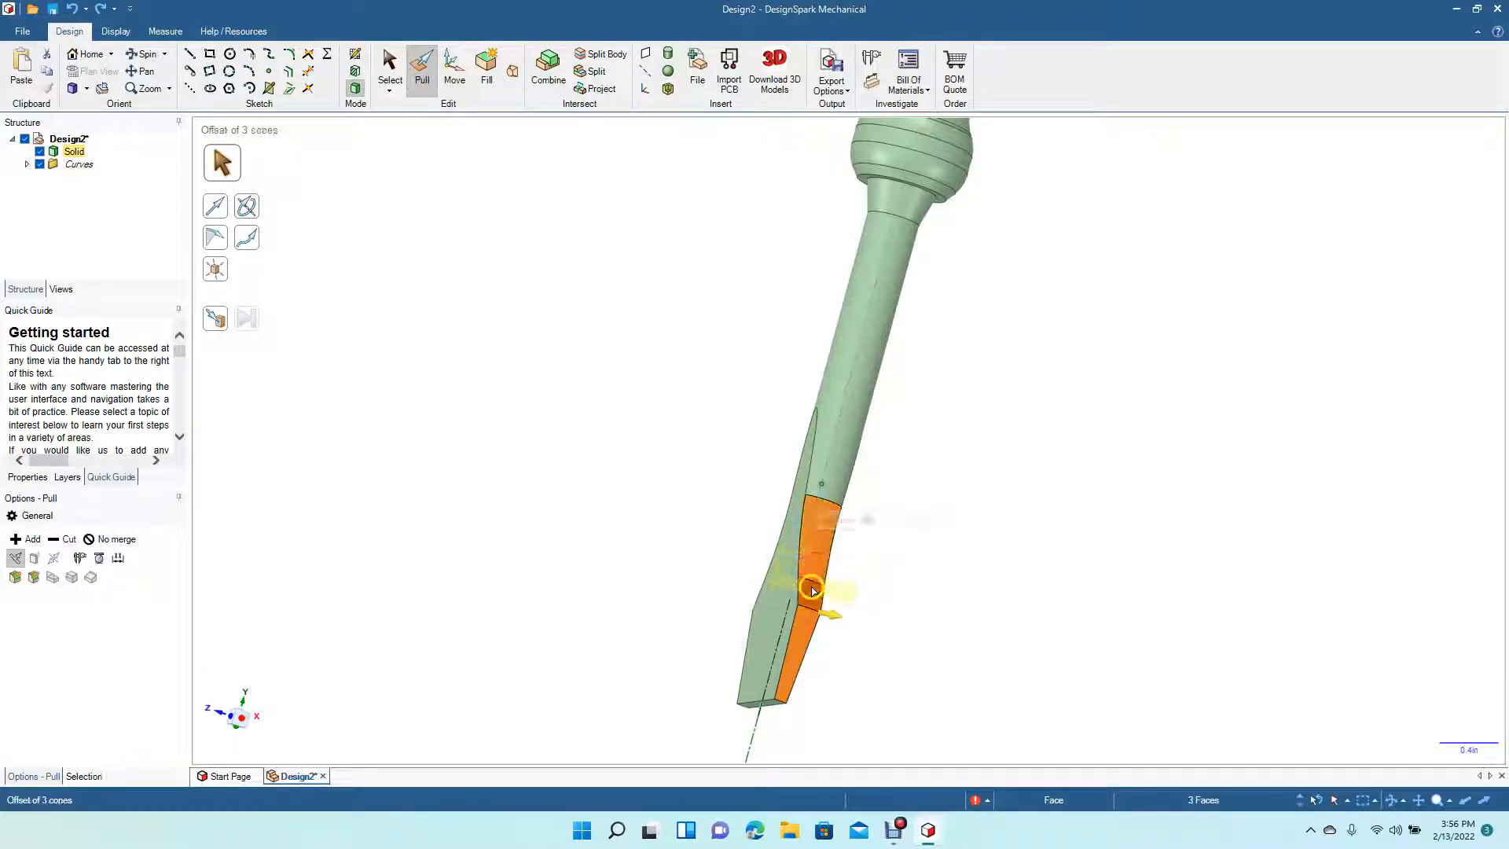
{"action": "left_click_drag", "start_coordinate": [808, 627], "coordinate": [802, 637]}
{"action": "left_click", "coordinate": [390, 79]}
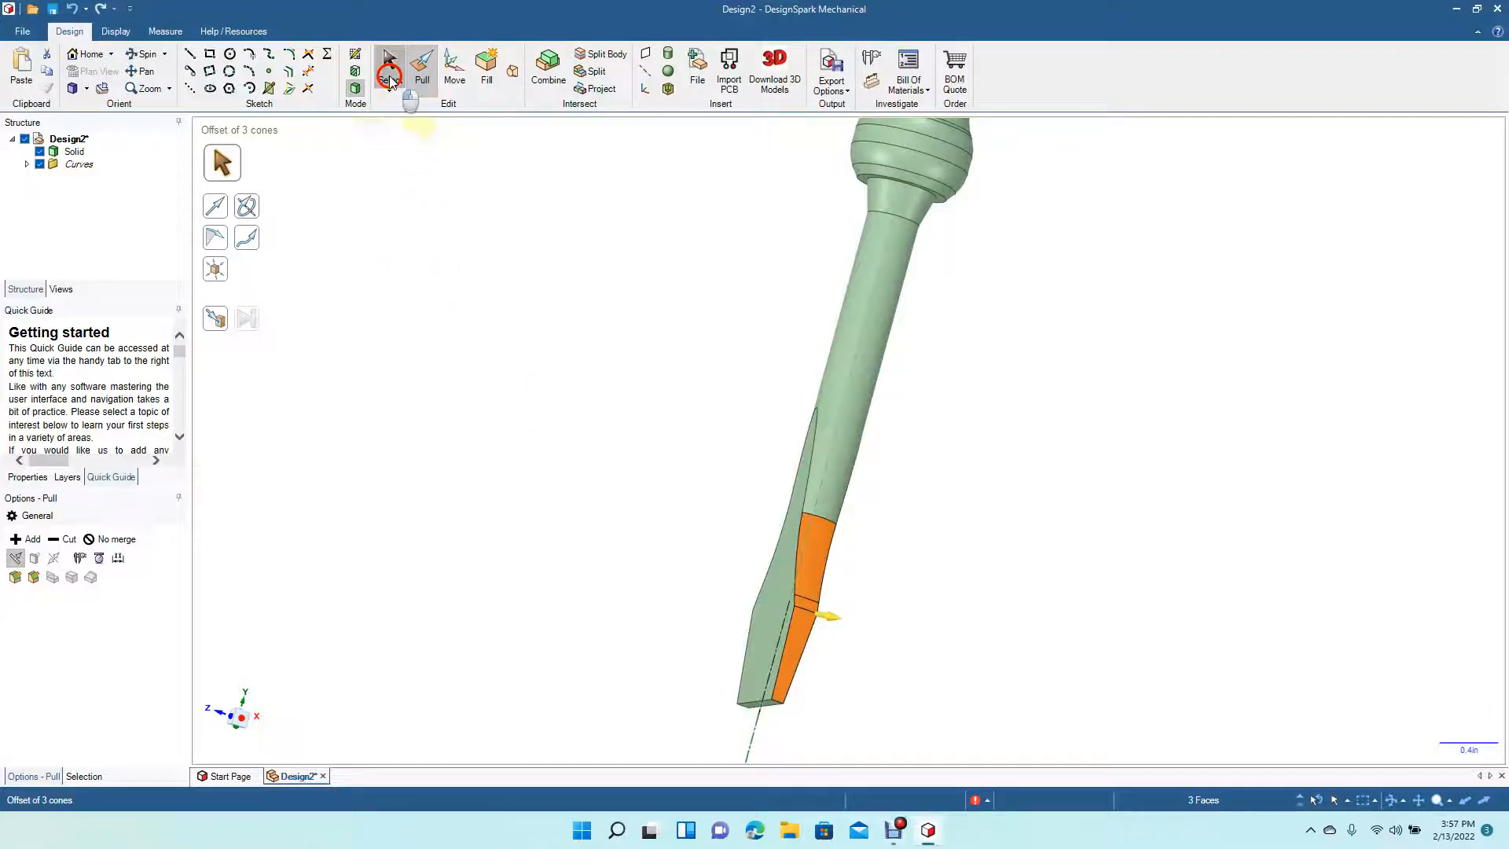
{"action": "left_click", "coordinate": [437, 214]}
- Delete the screwdriver reference image
{"action": "left_click", "coordinate": [143, 58]}
{"action": "left_click_drag", "start_coordinate": [427, 384], "coordinate": [512, 434]}
{"action": "key", "text": "z"}
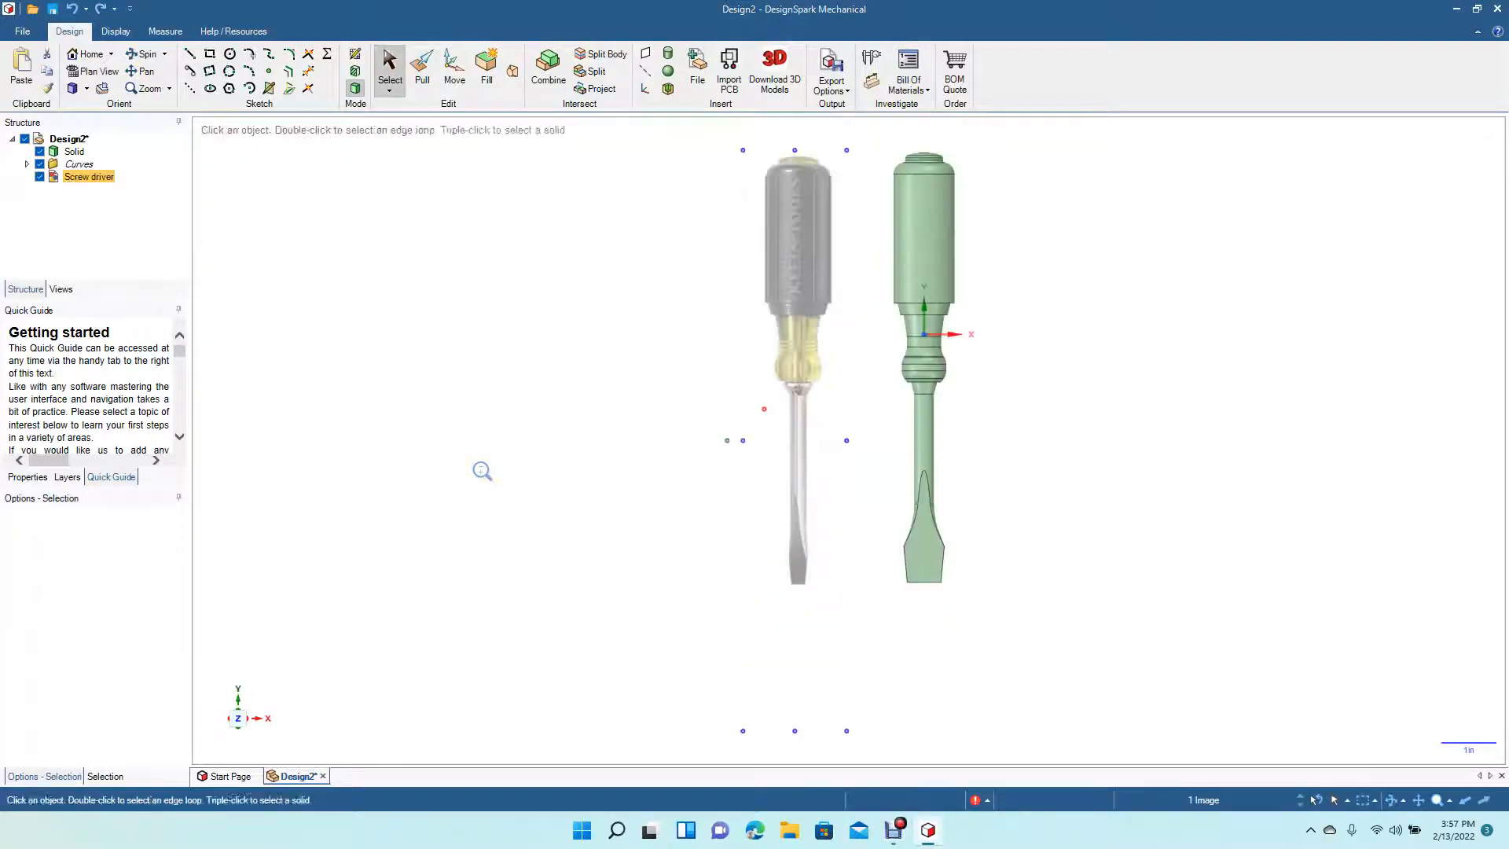
{"action": "left_click", "coordinate": [560, 442]}
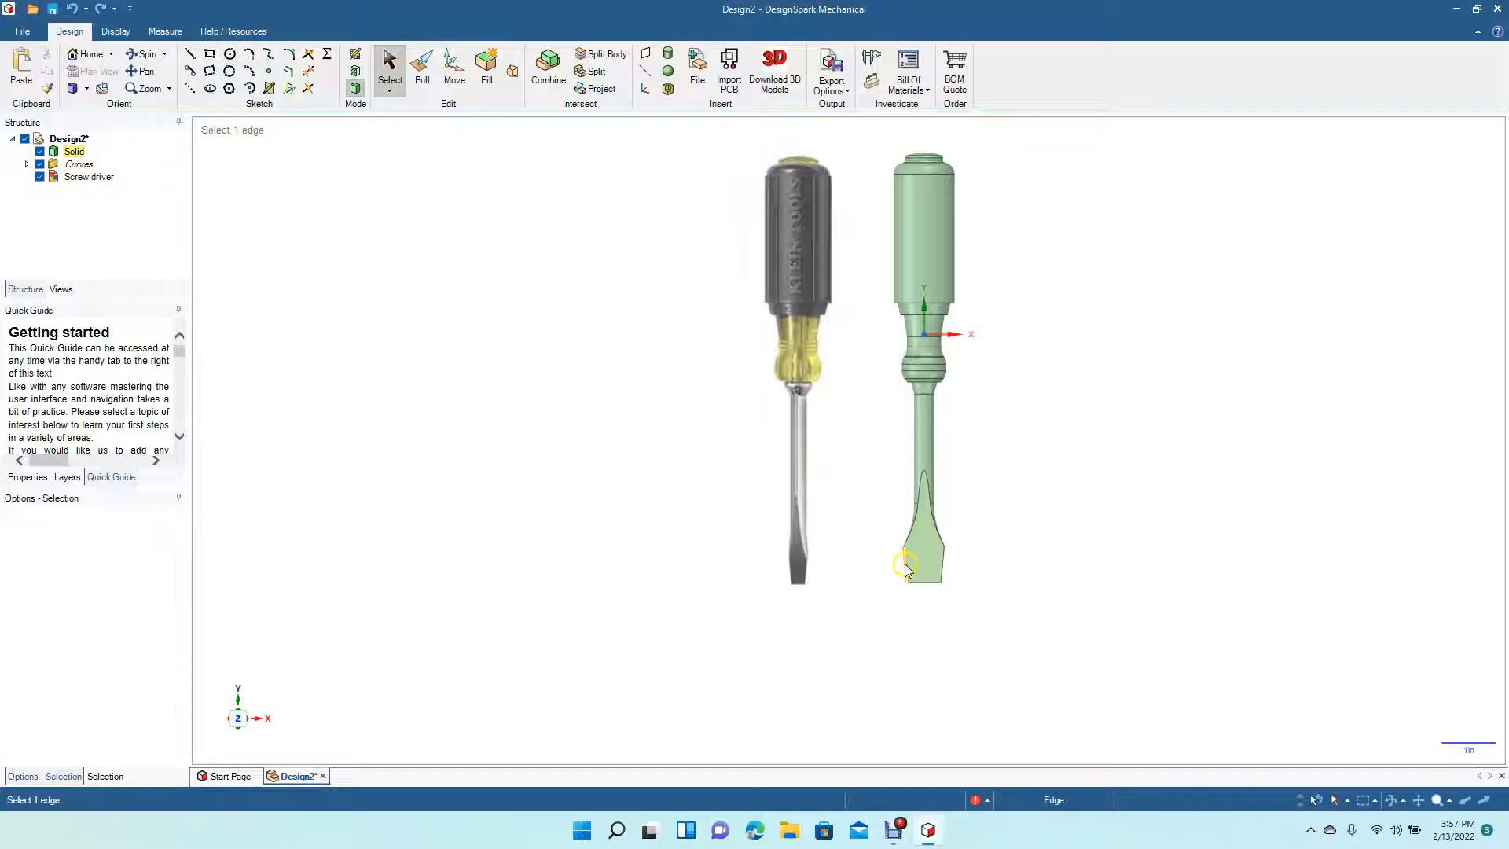
{"action": "left_click", "coordinate": [794, 416]}
{"action": "key", "text": "Delete"}
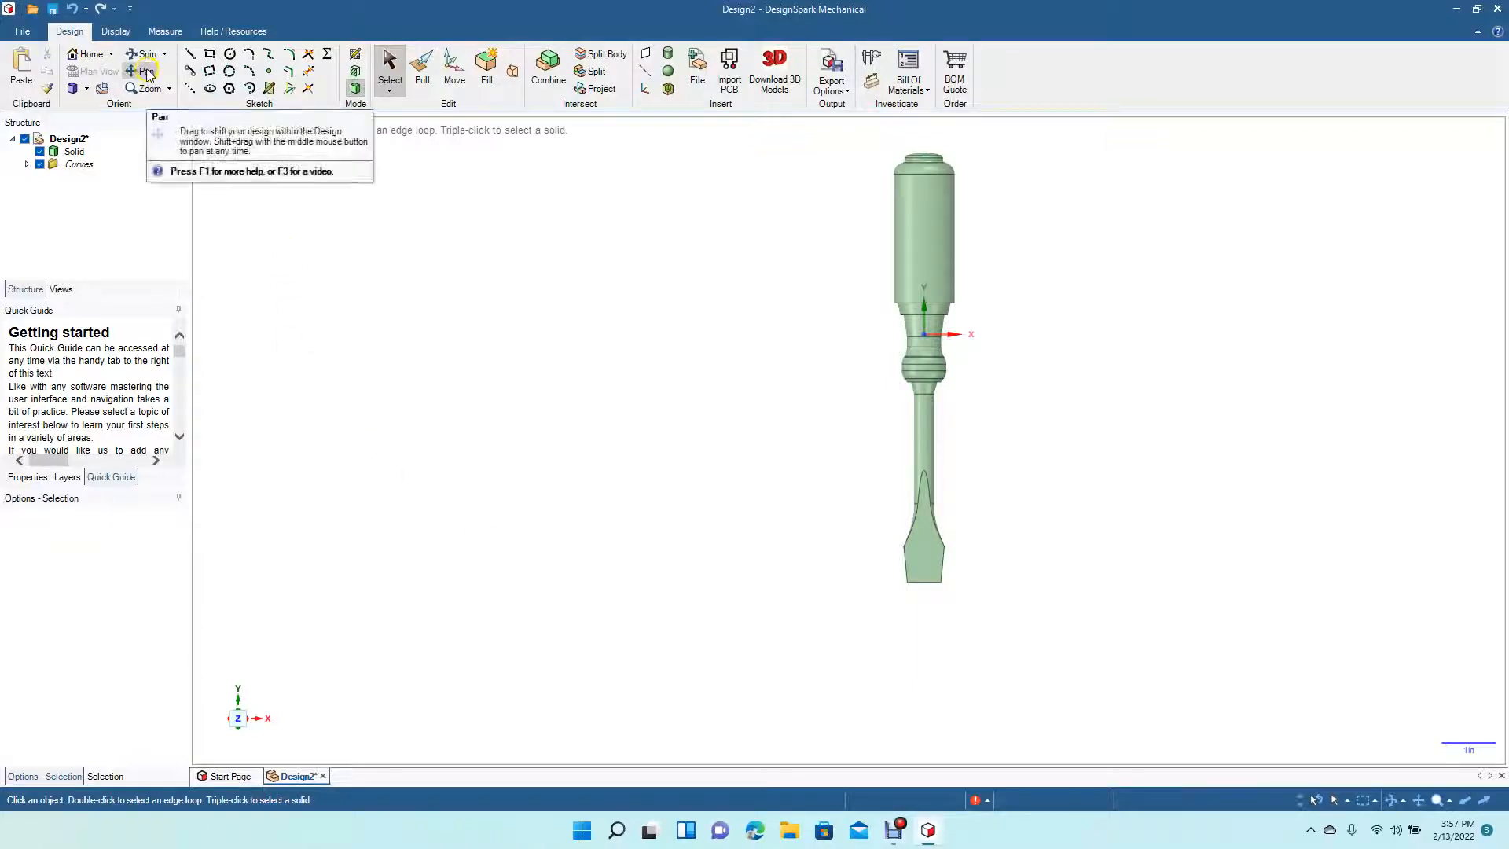
- Pull the small angled face at the blade's shoulder outward about 0.156 in
{"action": "scroll", "coordinate": [857, 550], "scroll_direction": "up", "scroll_amount": 5}
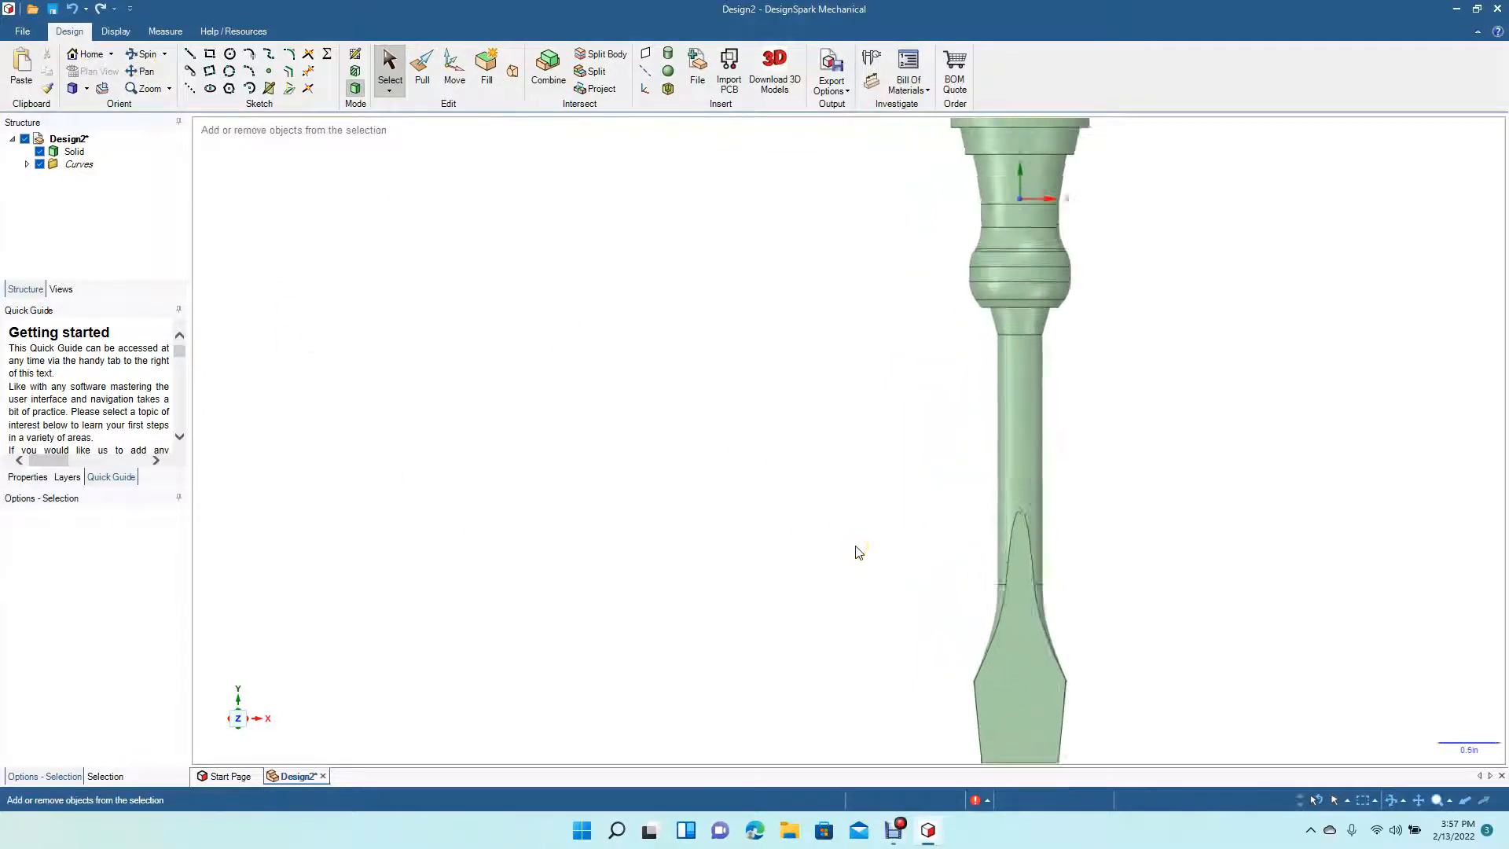
{"action": "left_click", "coordinate": [142, 71]}
{"action": "left_click_drag", "start_coordinate": [780, 442], "coordinate": [581, 139]}
{"action": "left_click", "coordinate": [142, 55]}
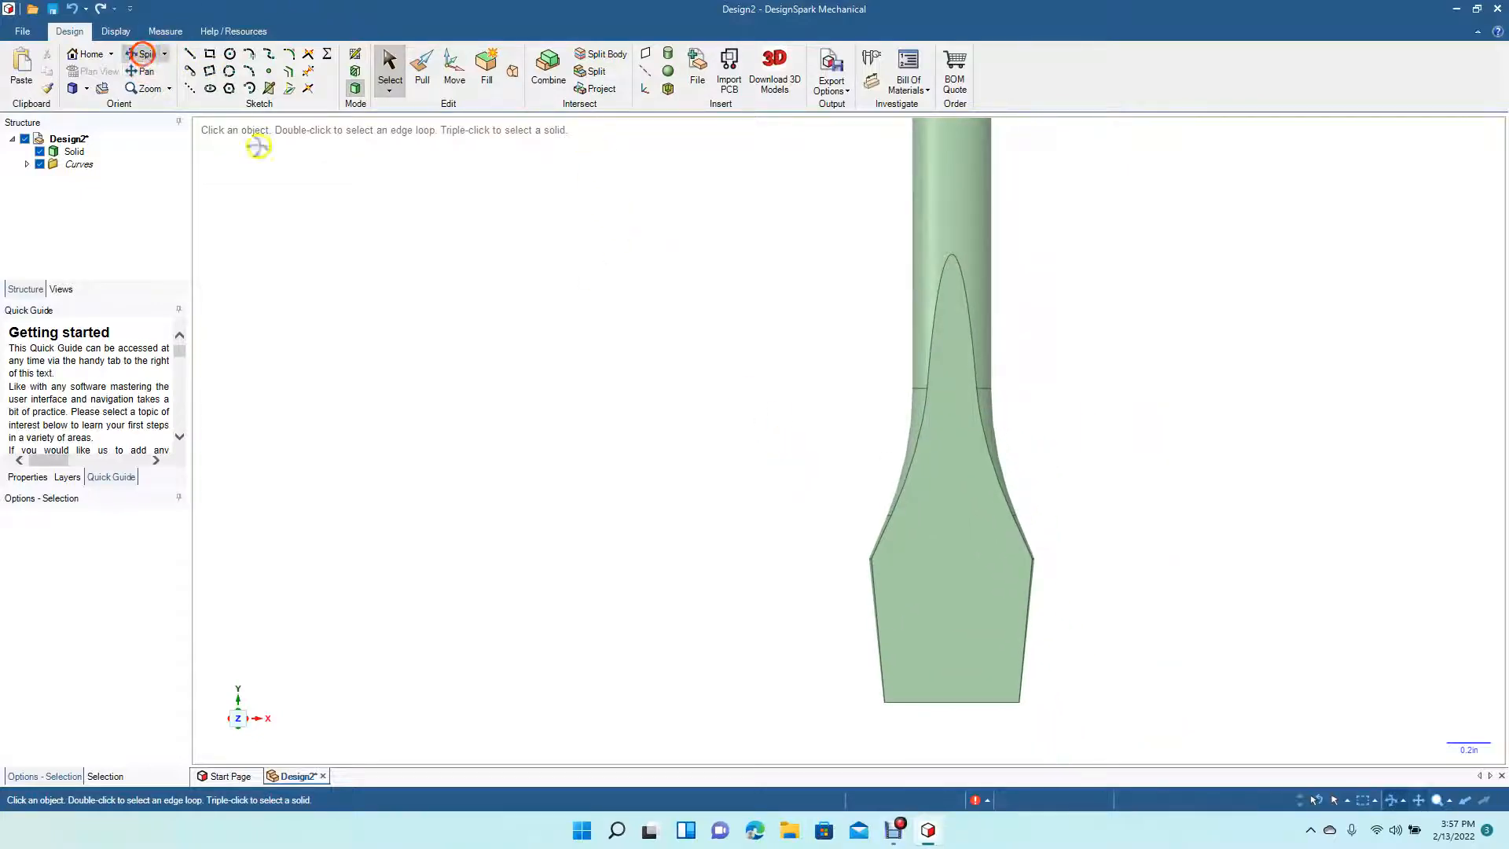
{"action": "left_click_drag", "start_coordinate": [579, 504], "coordinate": [671, 522]}
{"action": "left_click", "coordinate": [677, 513]}
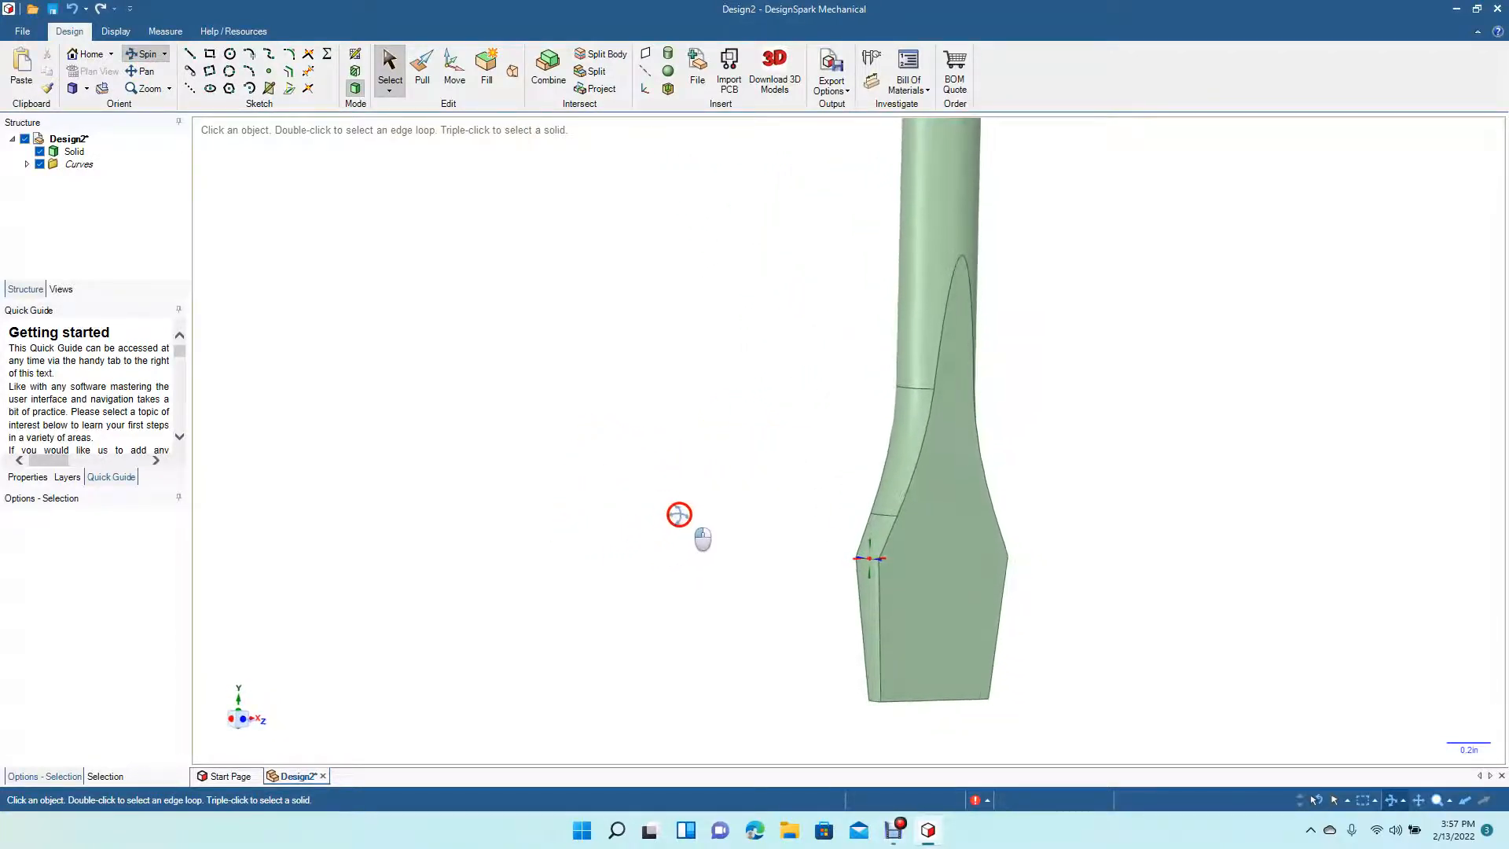
{"action": "left_click", "coordinate": [422, 73]}
{"action": "left_click", "coordinate": [878, 540]}
{"action": "left_click_drag", "start_coordinate": [877, 539], "coordinate": [872, 476]}
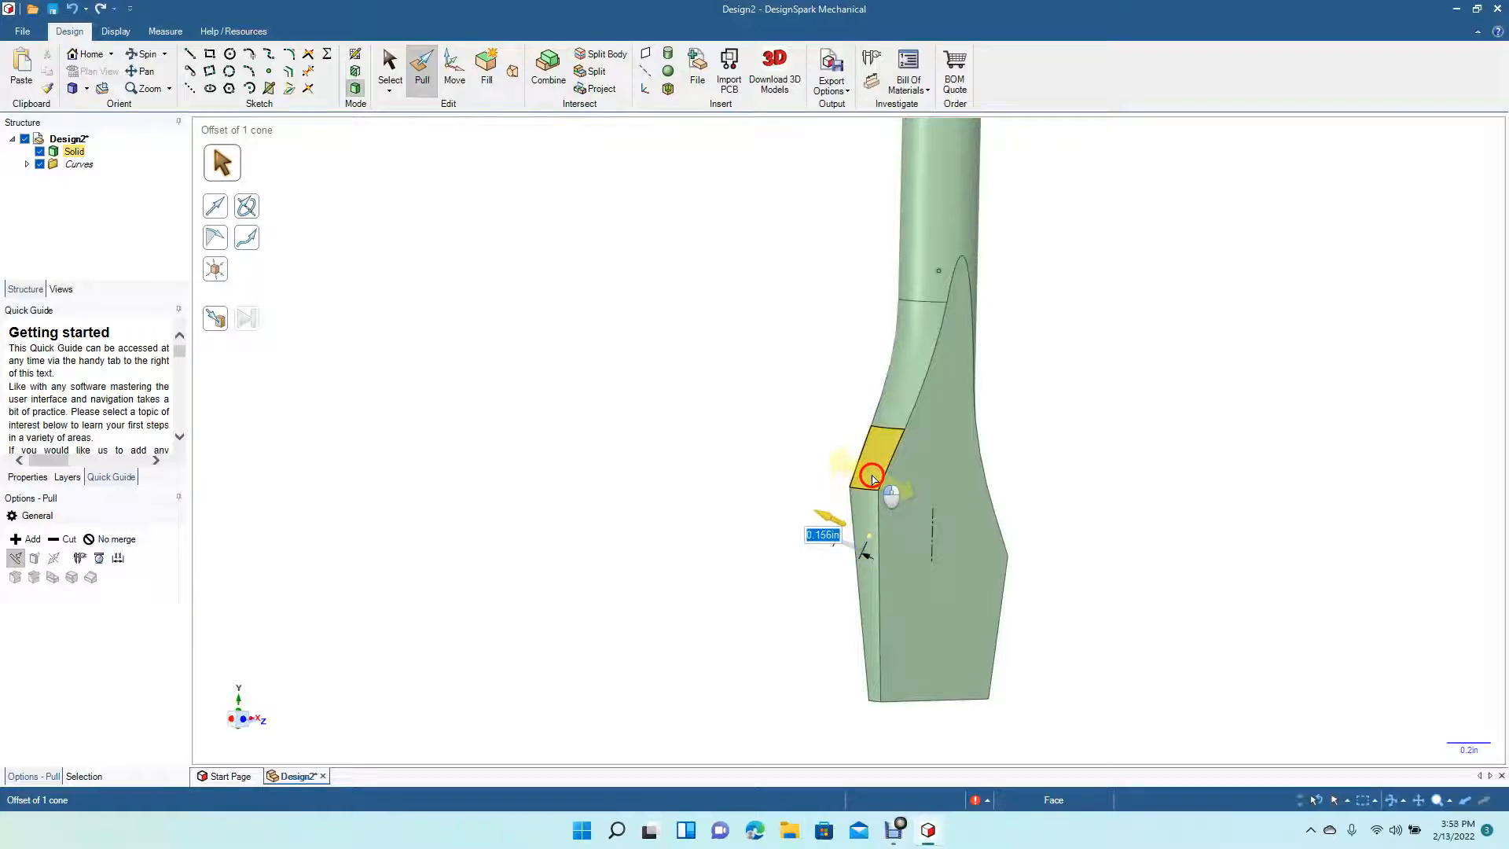
{"action": "left_click", "coordinate": [826, 463]}
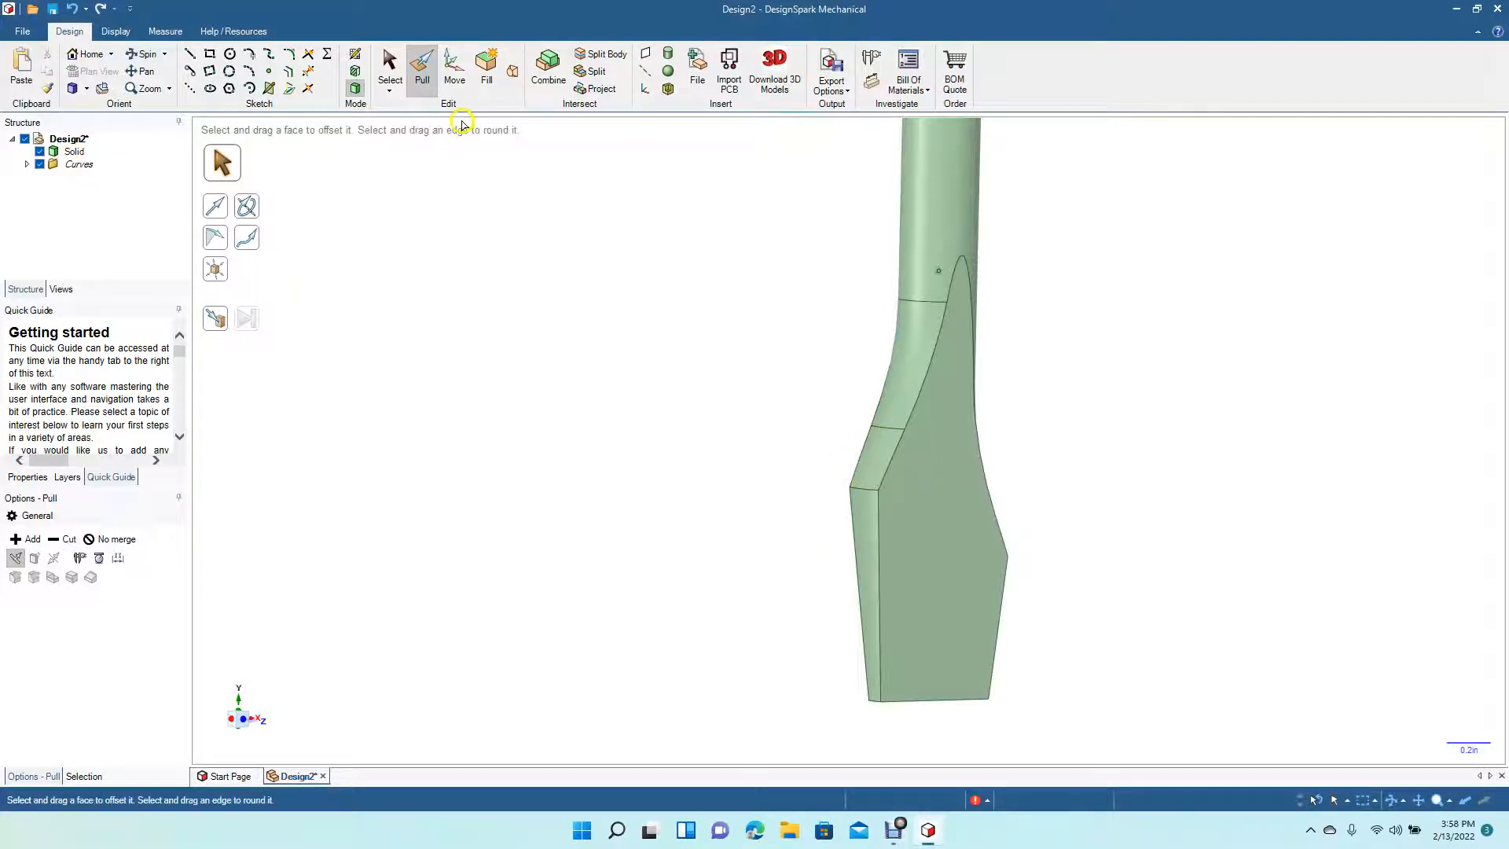
- Pull the matching shoulder face on the blade's opposite side outward the same way
{"action": "left_click", "coordinate": [145, 54]}
{"action": "left_click_drag", "start_coordinate": [626, 379], "coordinate": [408, 380]}
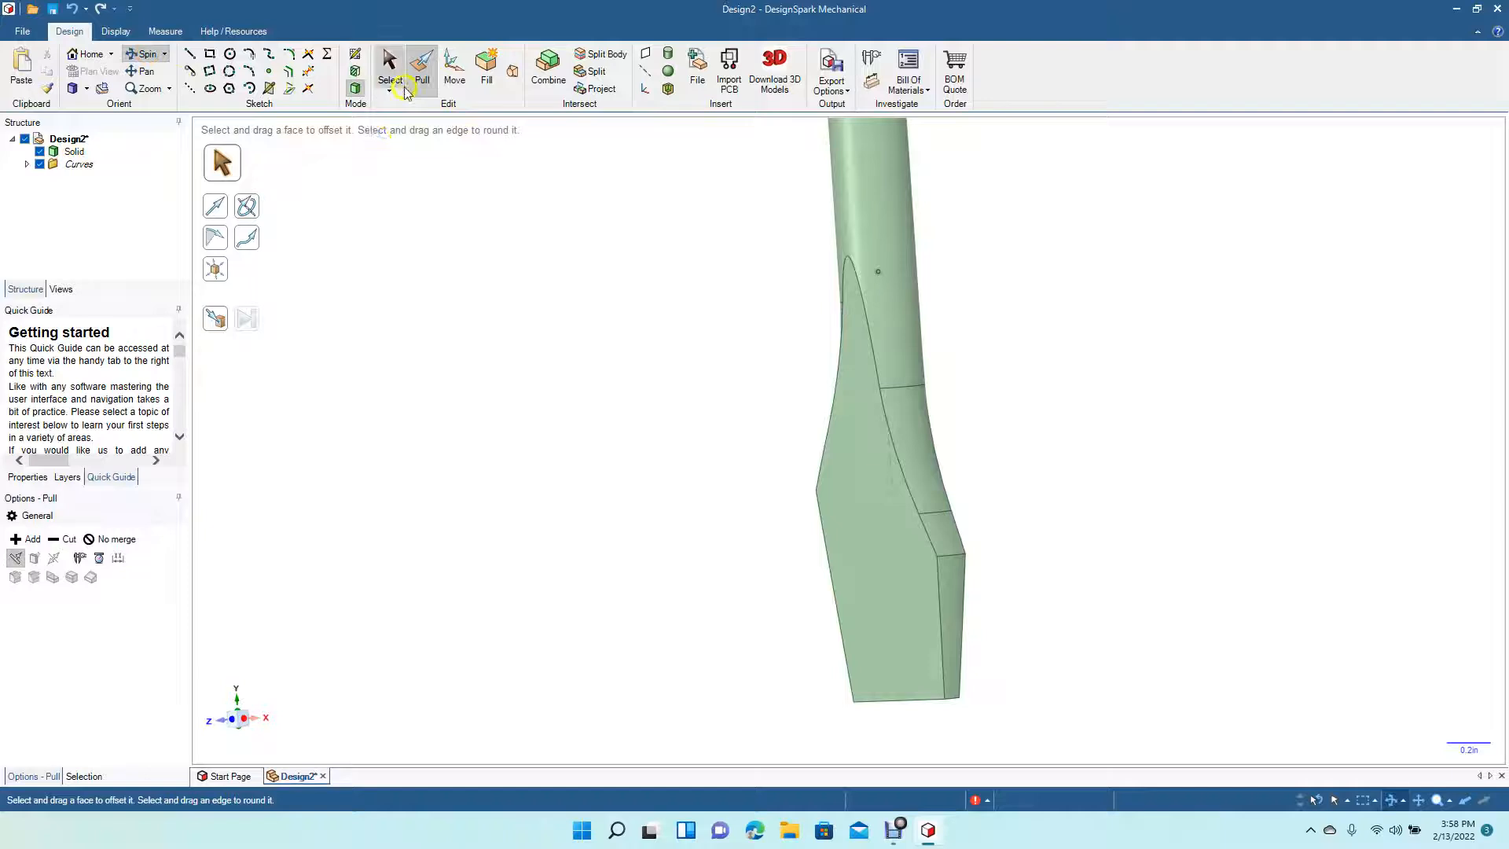
{"action": "left_click", "coordinate": [954, 541]}
{"action": "left_click_drag", "start_coordinate": [954, 540], "coordinate": [953, 511]}
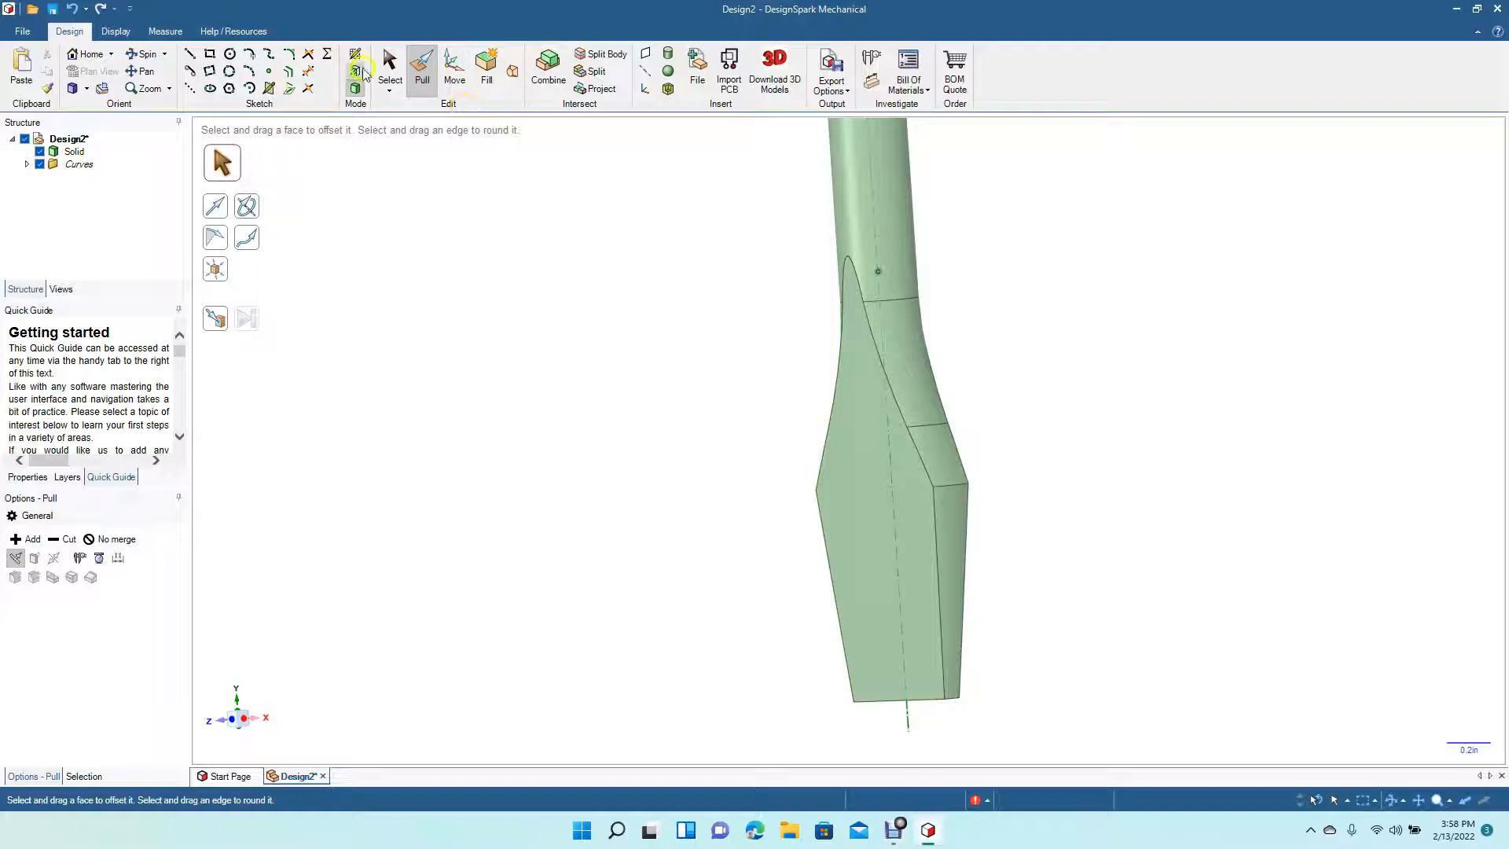
- Adjust the tapered collar faces just below the handle with Pull
{"action": "left_click", "coordinate": [390, 80]}
{"action": "left_click", "coordinate": [140, 54]}
{"action": "mouse_move", "coordinate": [488, 381]}
{"action": "left_mouse_down"}
{"action": "mouse_move", "coordinate": [744, 394]}
{"action": "mouse_move", "coordinate": [468, 370]}
{"action": "mouse_move", "coordinate": [468, 327]}
{"action": "mouse_move", "coordinate": [528, 168]}
{"action": "mouse_move", "coordinate": [337, 189]}
{"action": "mouse_move", "coordinate": [660, 340]}
{"action": "left_mouse_up"}
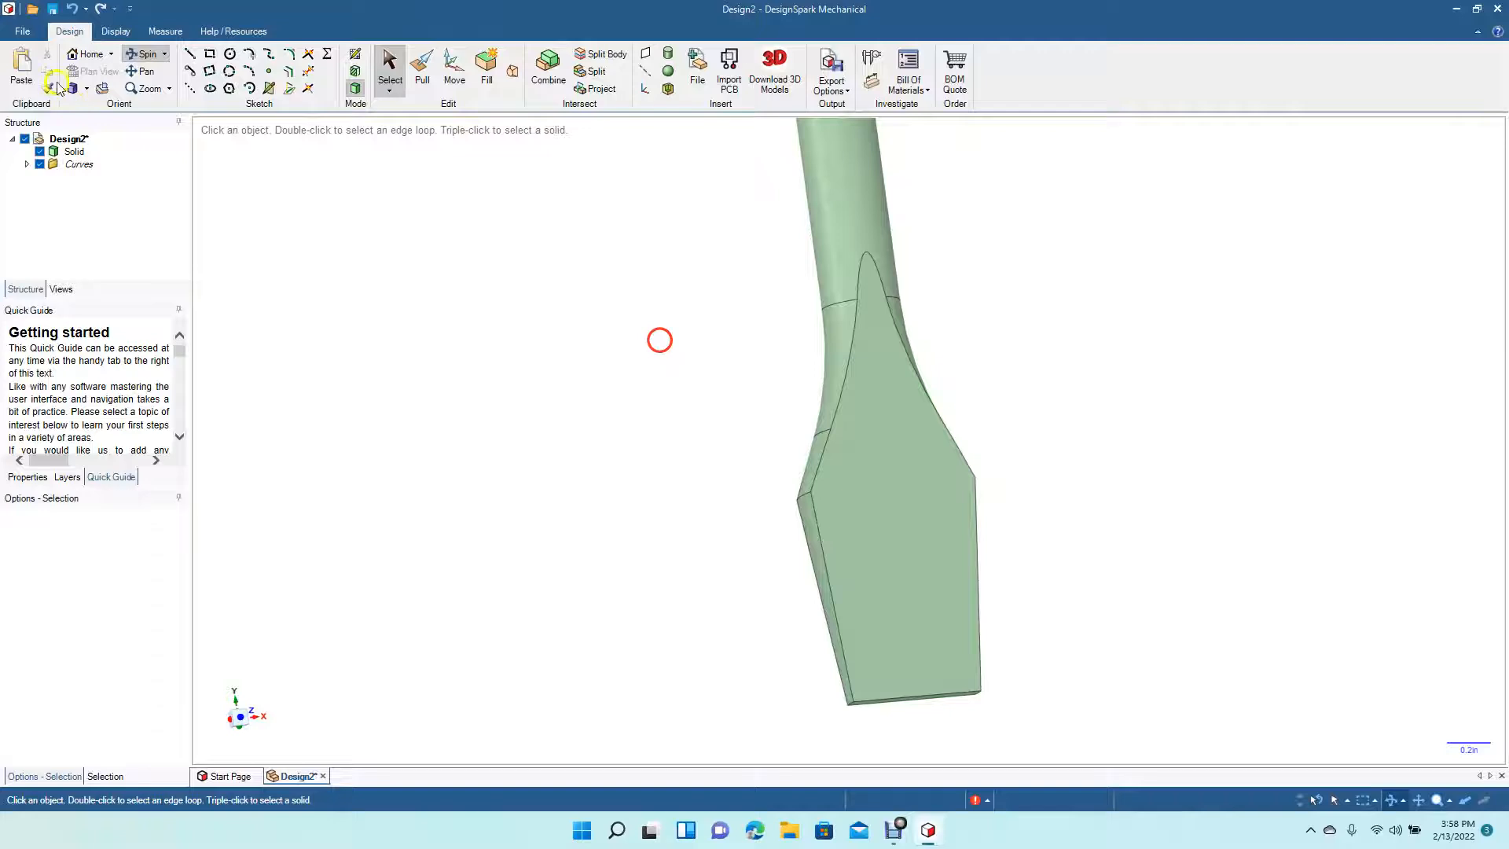
{"action": "left_click", "coordinate": [80, 91]}
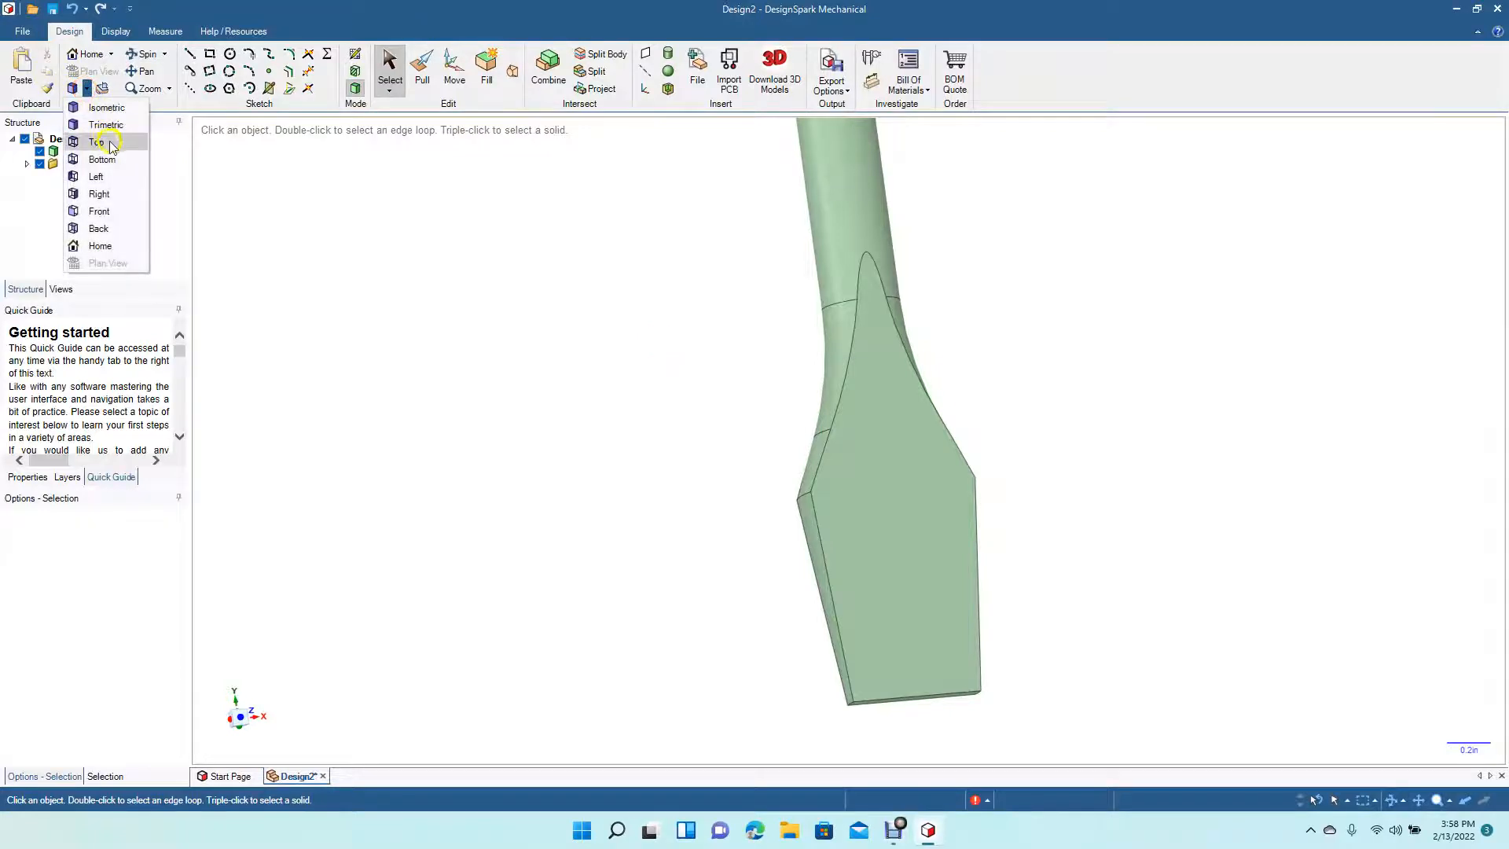
{"action": "left_click", "coordinate": [110, 145]}
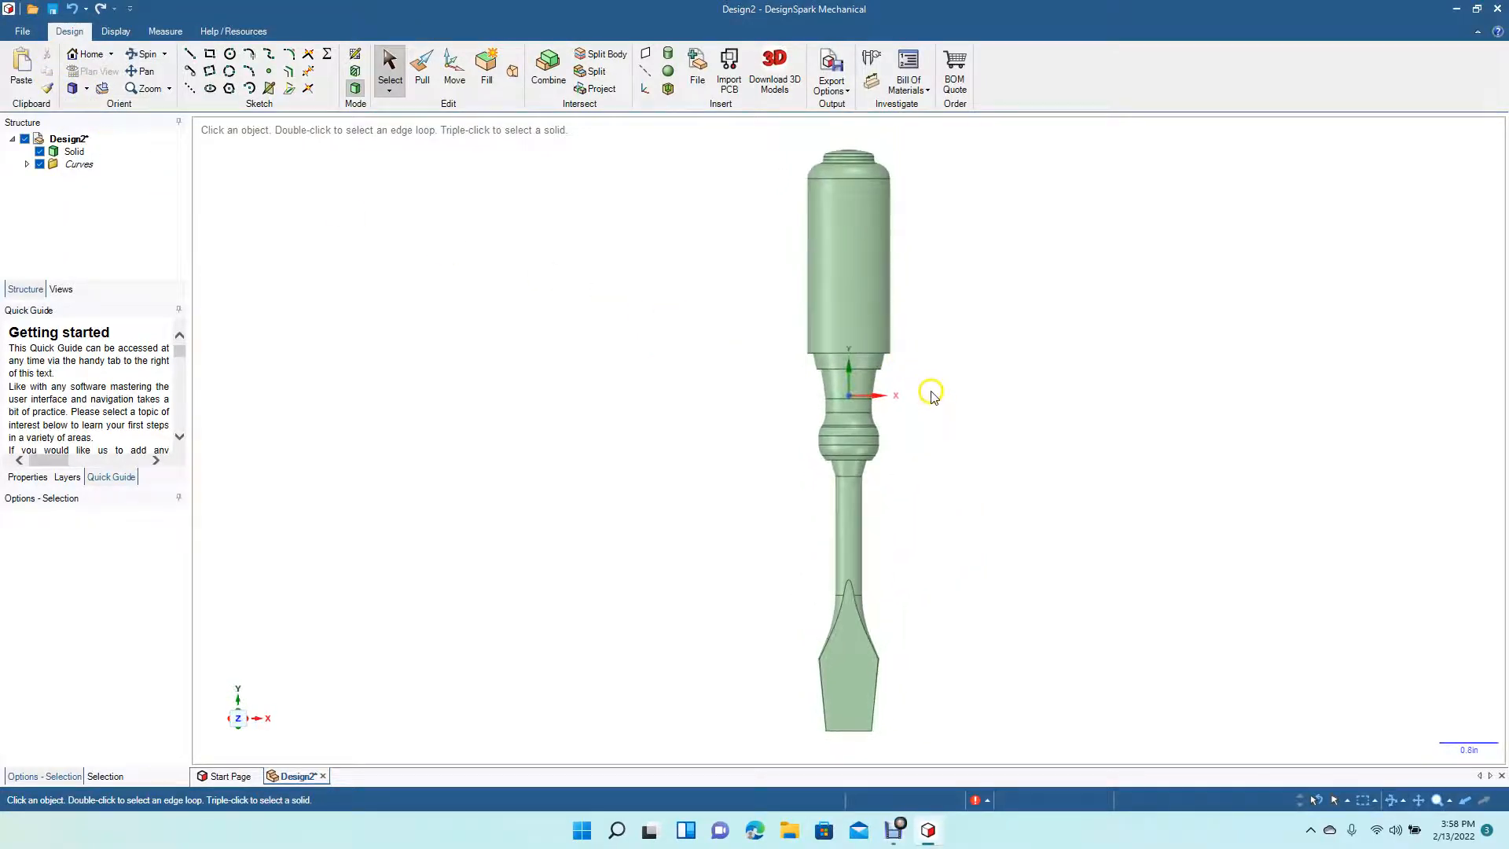
{"action": "scroll", "coordinate": [932, 397], "scroll_direction": "up", "scroll_amount": 6, "text": "ctrl"}
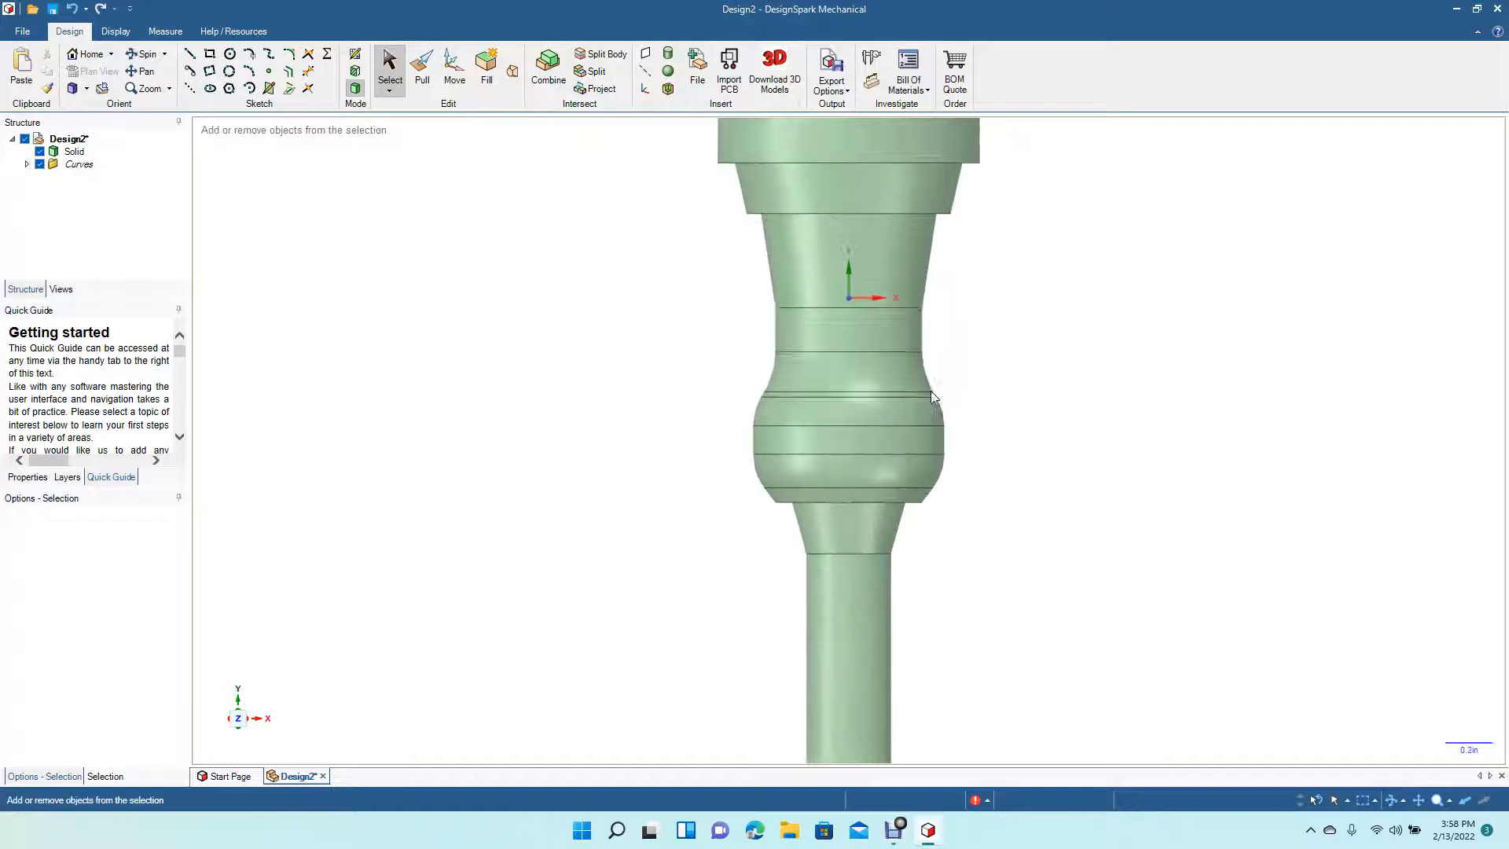
{"action": "left_click_drag", "start_coordinate": [491, 240], "coordinate": [507, 640]}
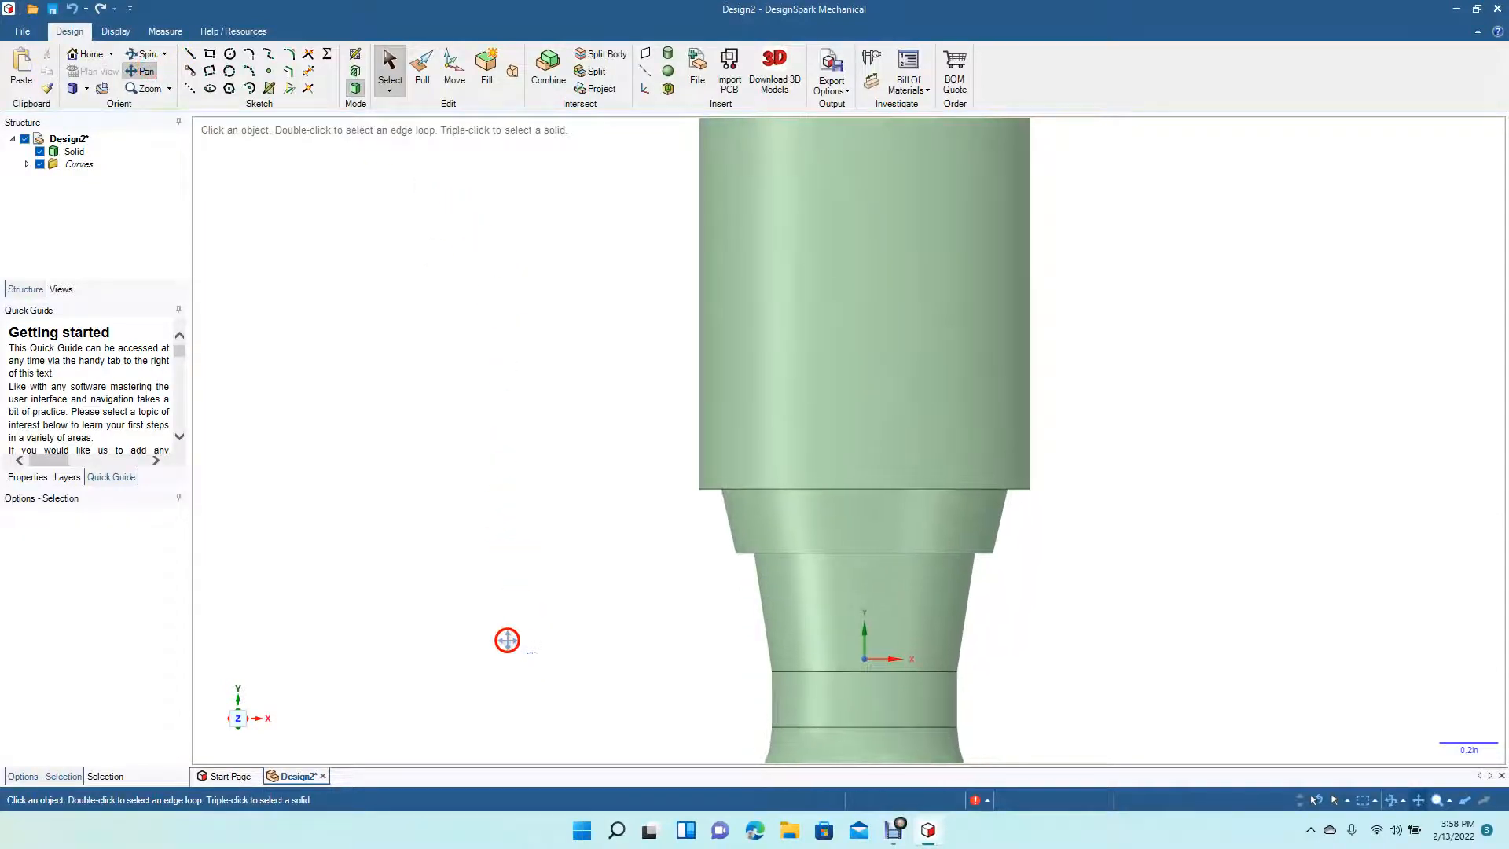
{"action": "left_click", "coordinate": [422, 66]}
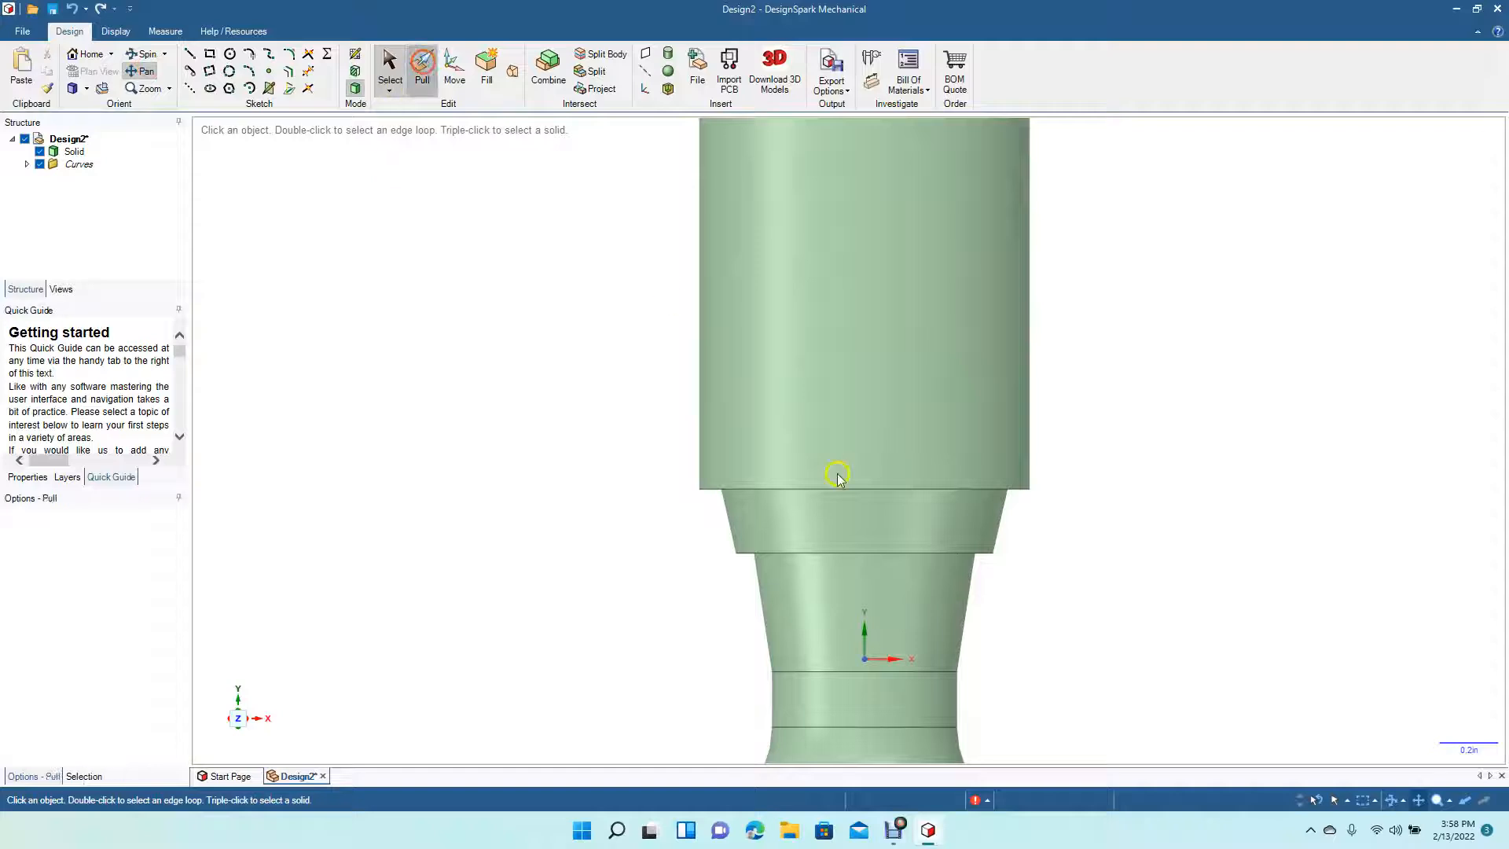
{"action": "left_click", "coordinate": [833, 490]}
{"action": "left_click_drag", "start_coordinate": [832, 493], "coordinate": [869, 475]}
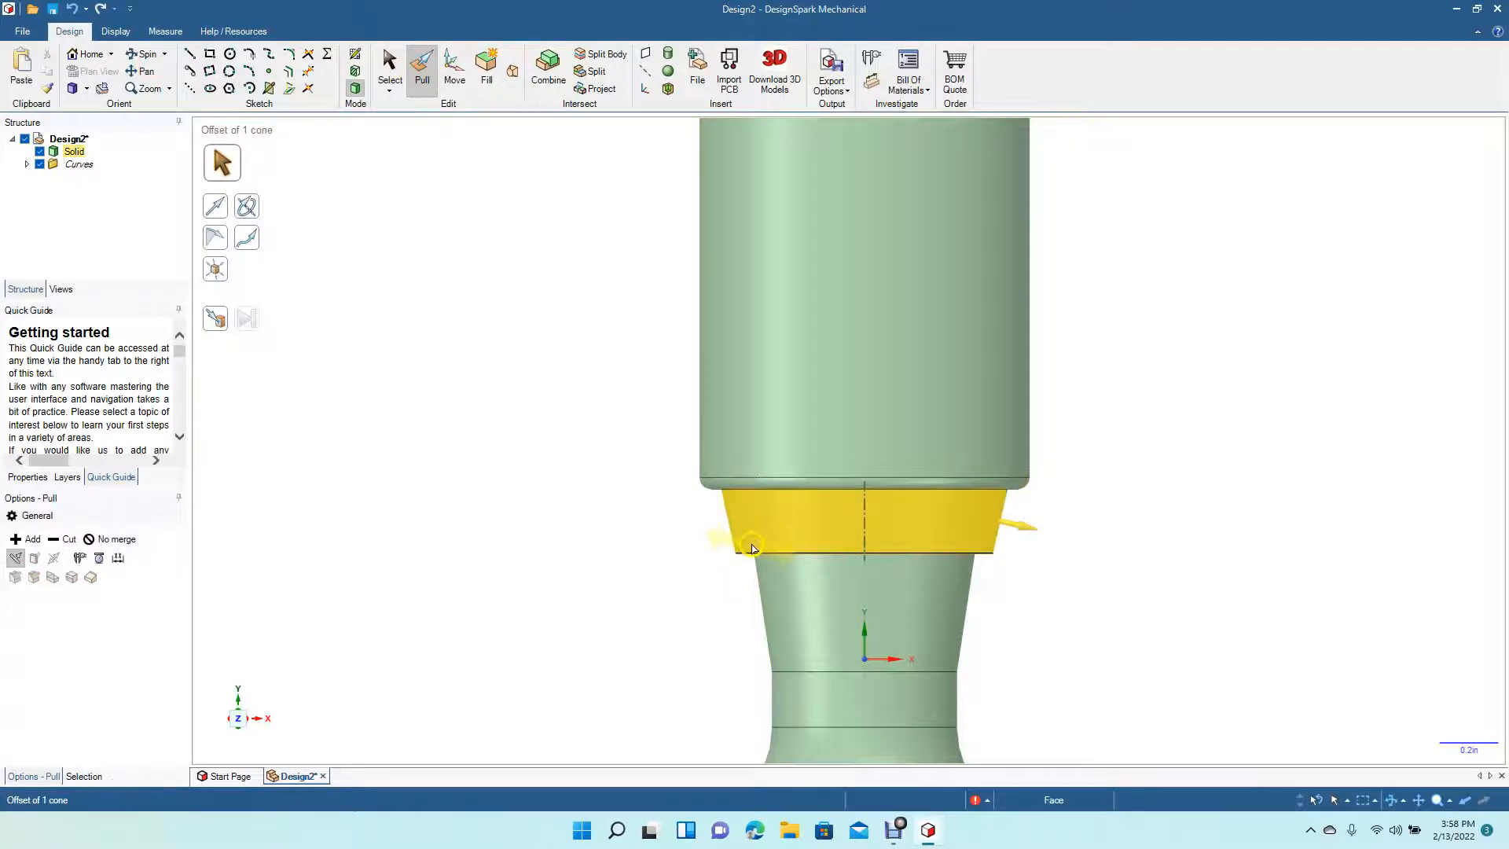
{"action": "left_click", "coordinate": [748, 554]}
{"action": "left_click_drag", "start_coordinate": [751, 555], "coordinate": [778, 536]}
{"action": "left_click", "coordinate": [704, 566]}
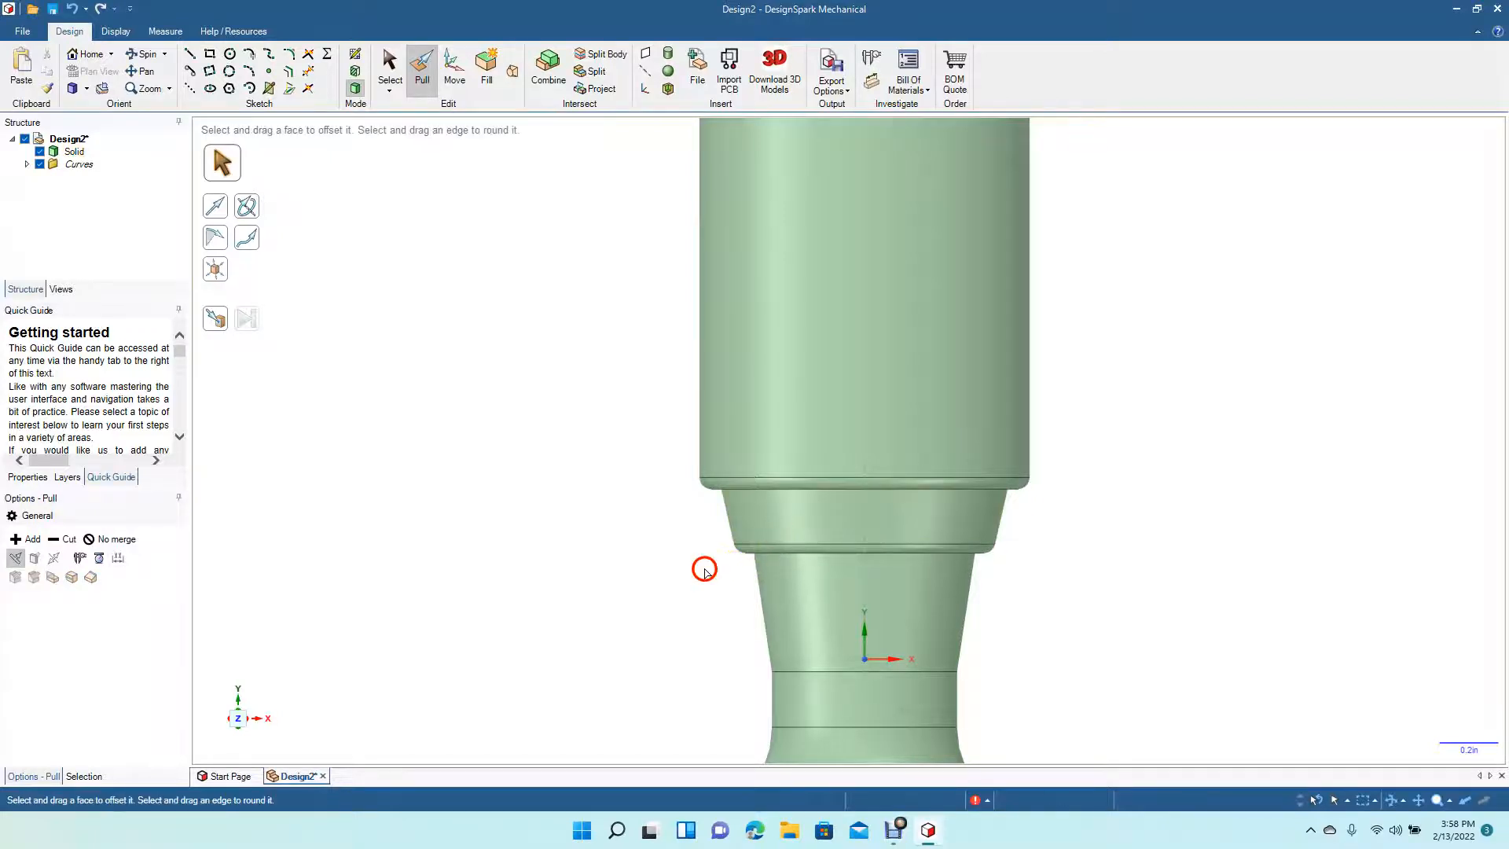
- Adjust the rounded edges of the bulbous collar where it meets the shaft using Pull
{"action": "left_click", "coordinate": [147, 53]}
{"action": "left_click_drag", "start_coordinate": [629, 564], "coordinate": [448, 407]}
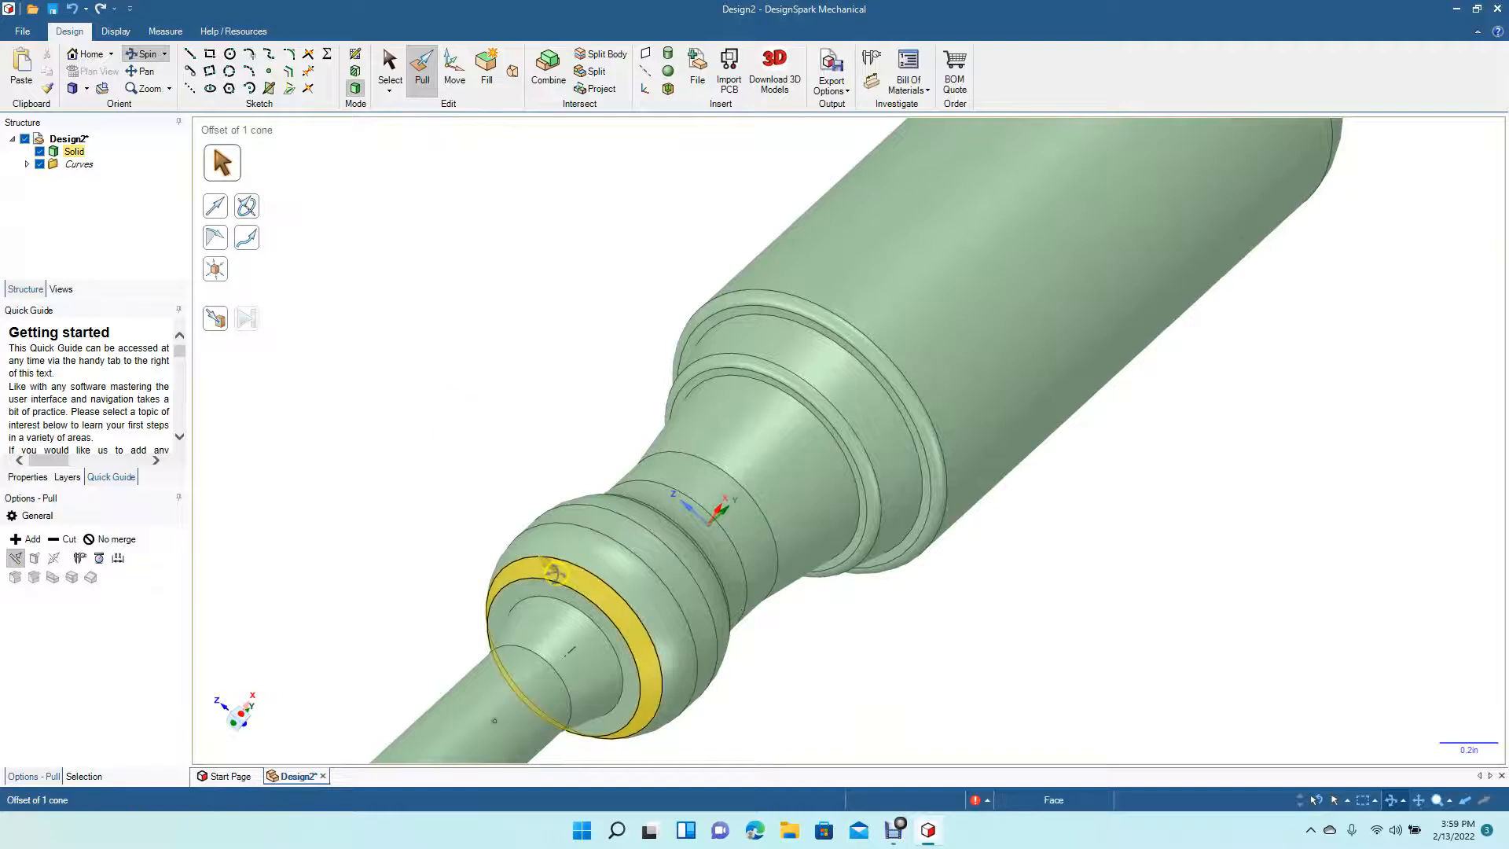
{"action": "left_click", "coordinate": [422, 78]}
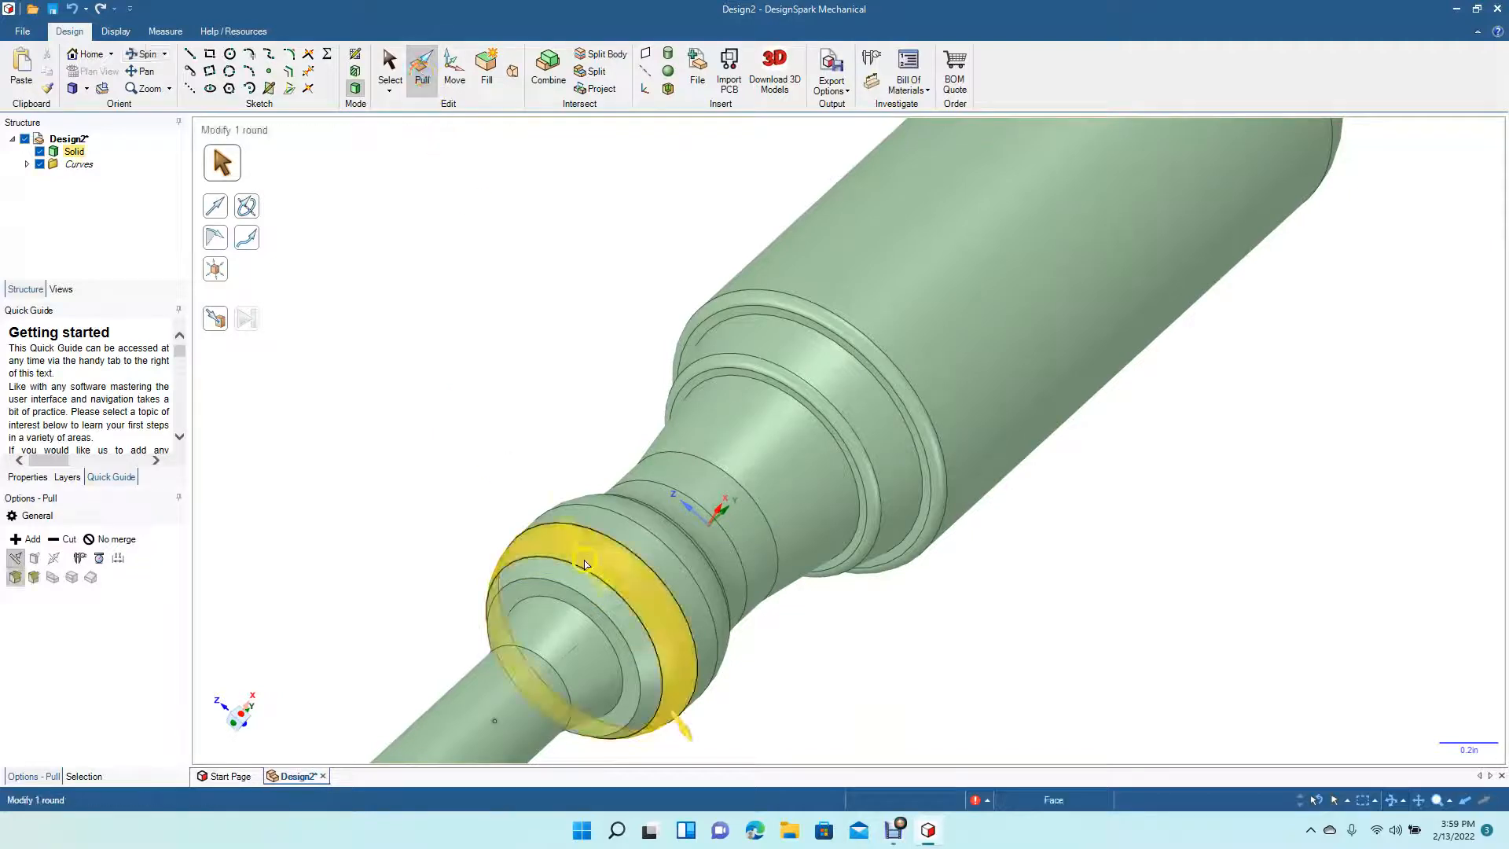
{"action": "left_click", "coordinate": [572, 593]}
{"action": "left_click_drag", "start_coordinate": [572, 593], "coordinate": [564, 634]}
{"action": "left_click", "coordinate": [569, 606]}
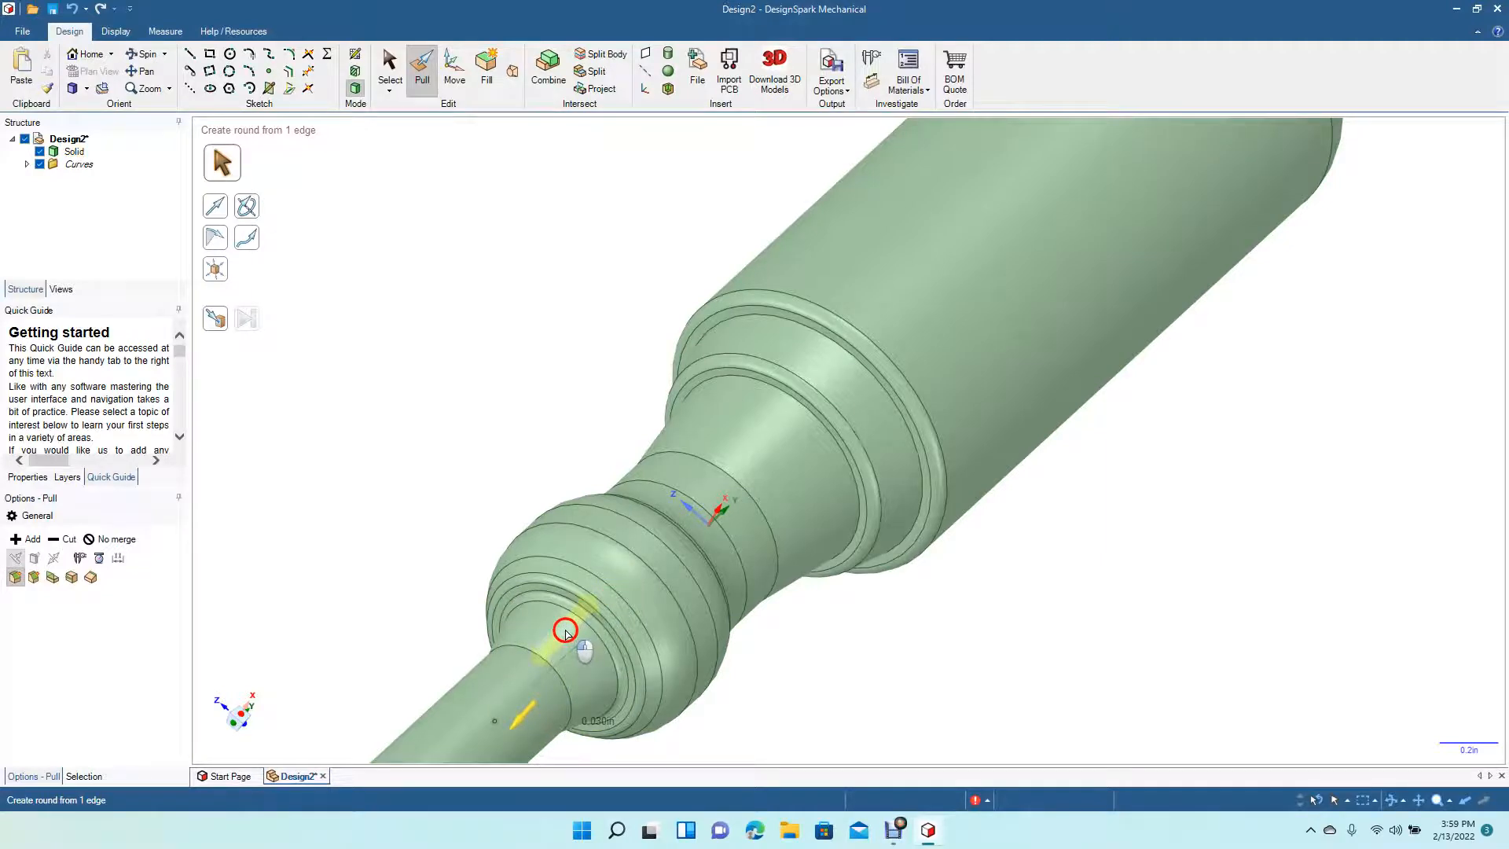
{"action": "left_click_drag", "start_coordinate": [565, 630], "coordinate": [565, 631]}
{"action": "left_click", "coordinate": [379, 242]}
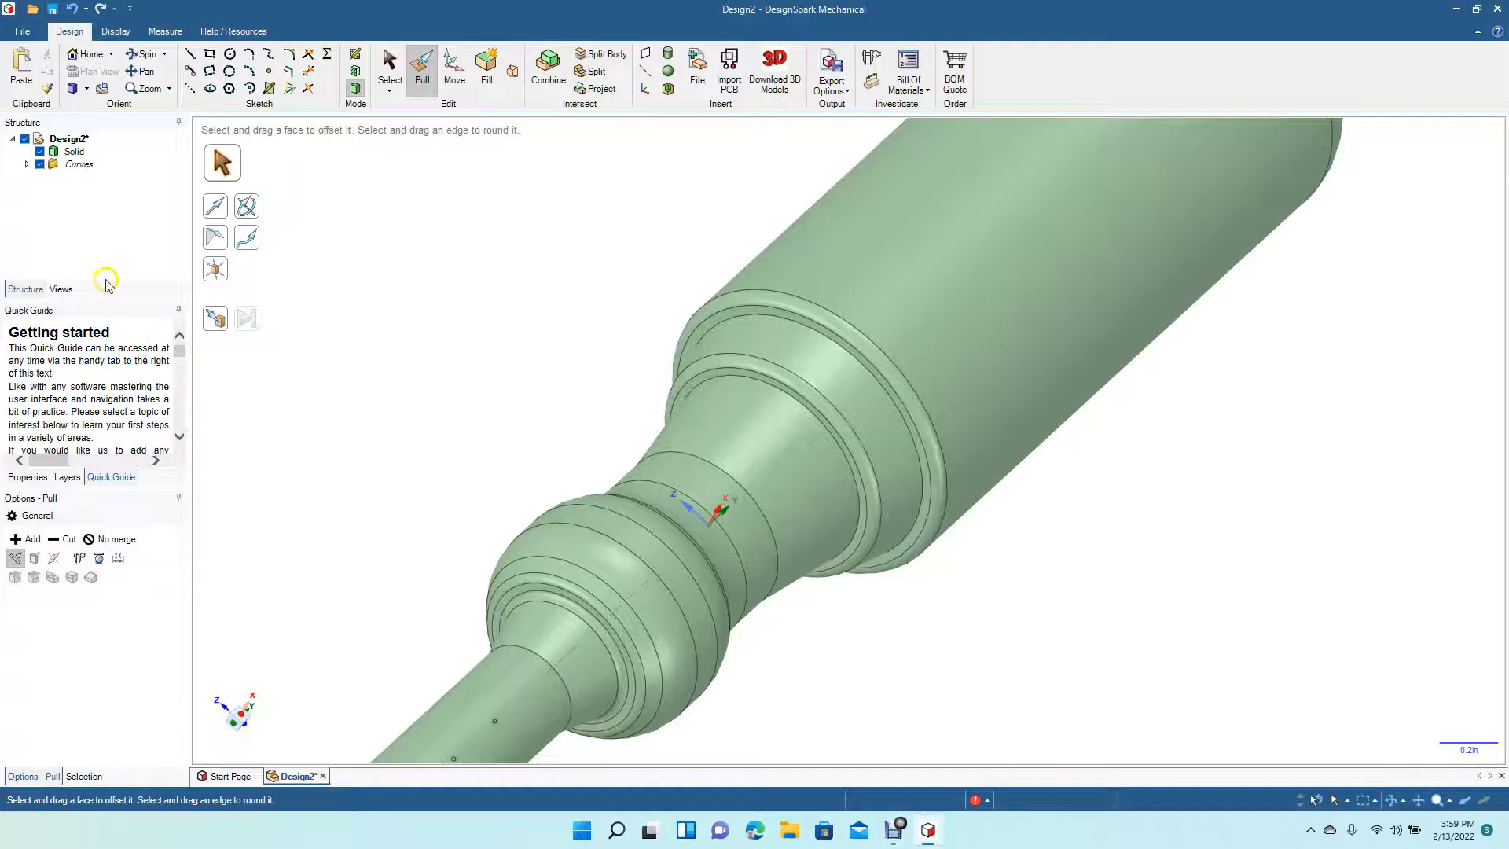
{"action": "left_click", "coordinate": [88, 89]}
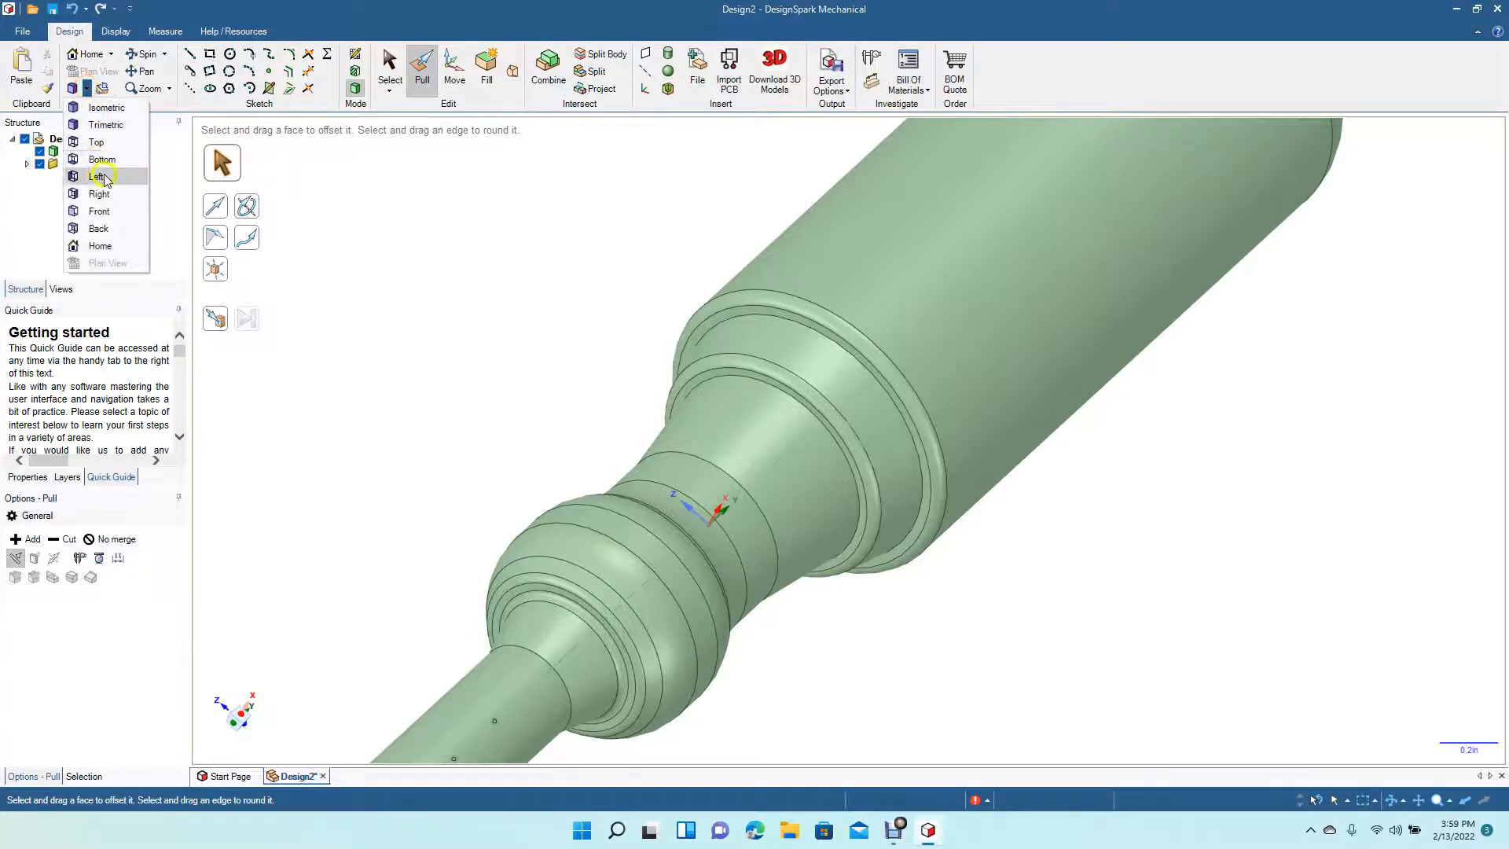
{"action": "left_click", "coordinate": [105, 145]}
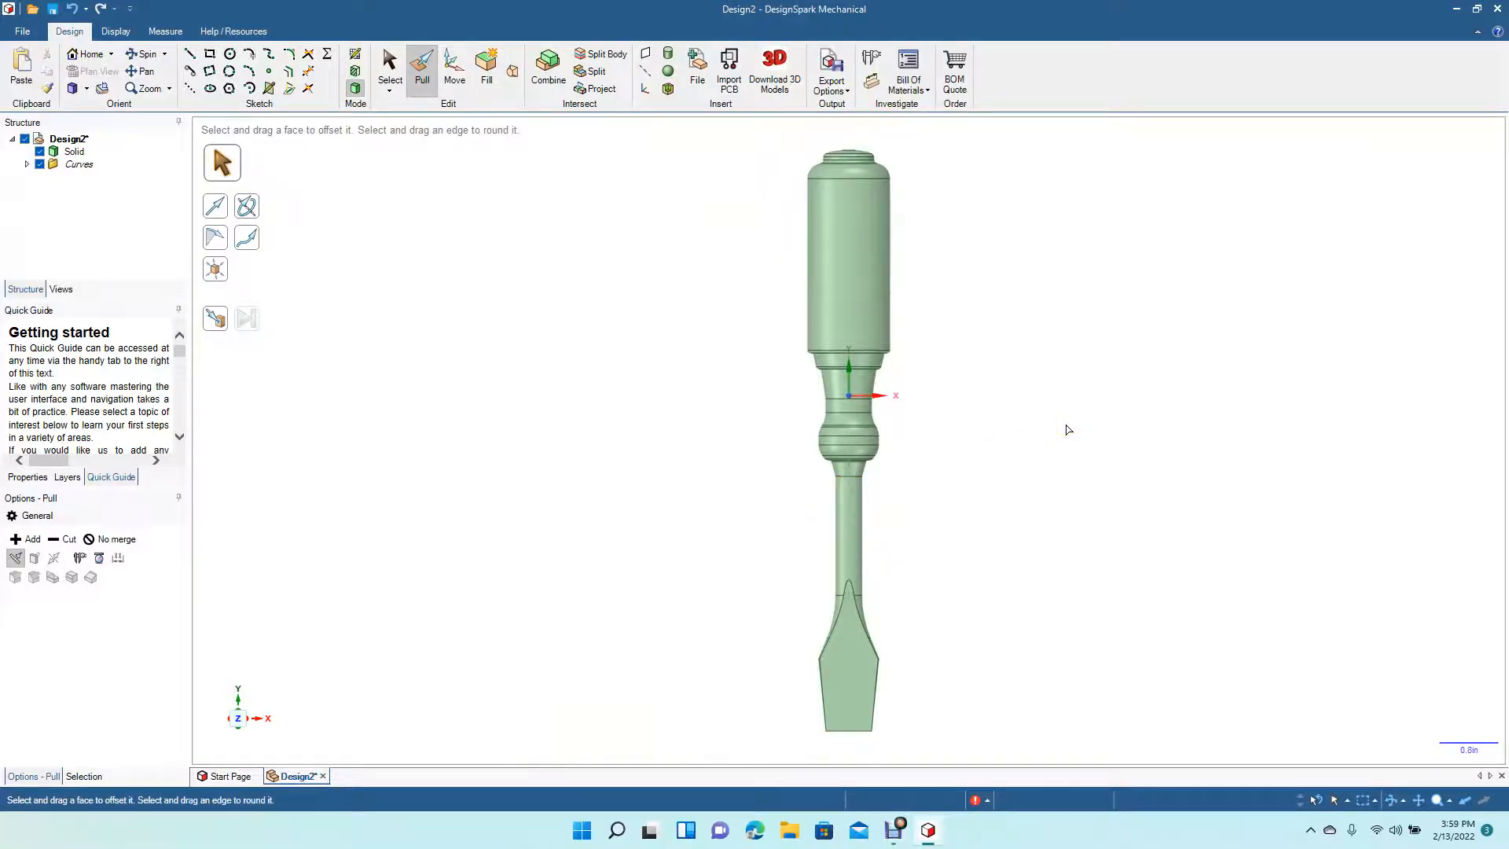
{"action": "left_click", "coordinate": [865, 716]}
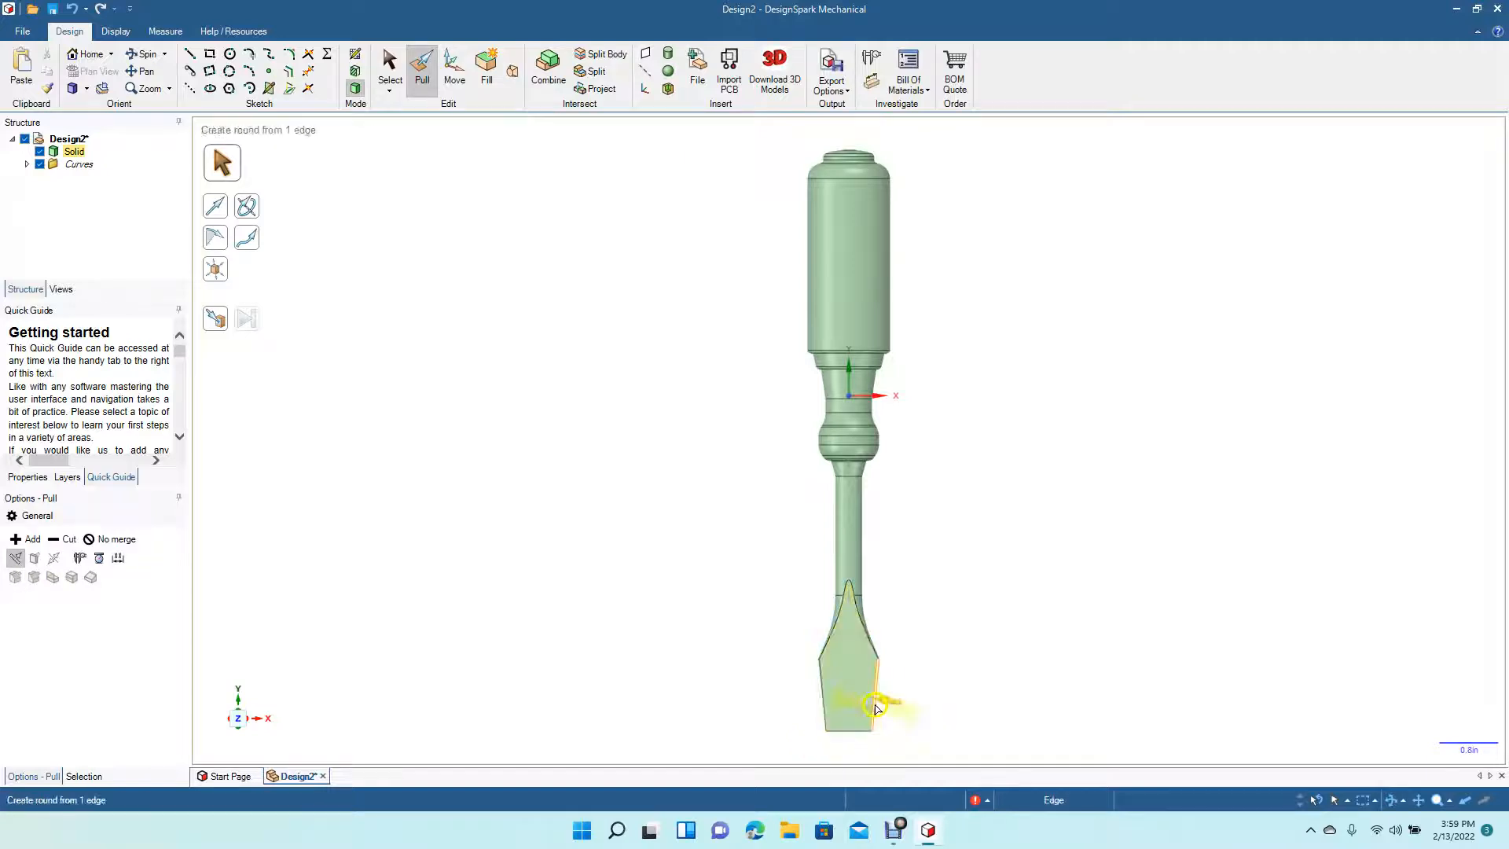
{"action": "key", "text": "Escape"}
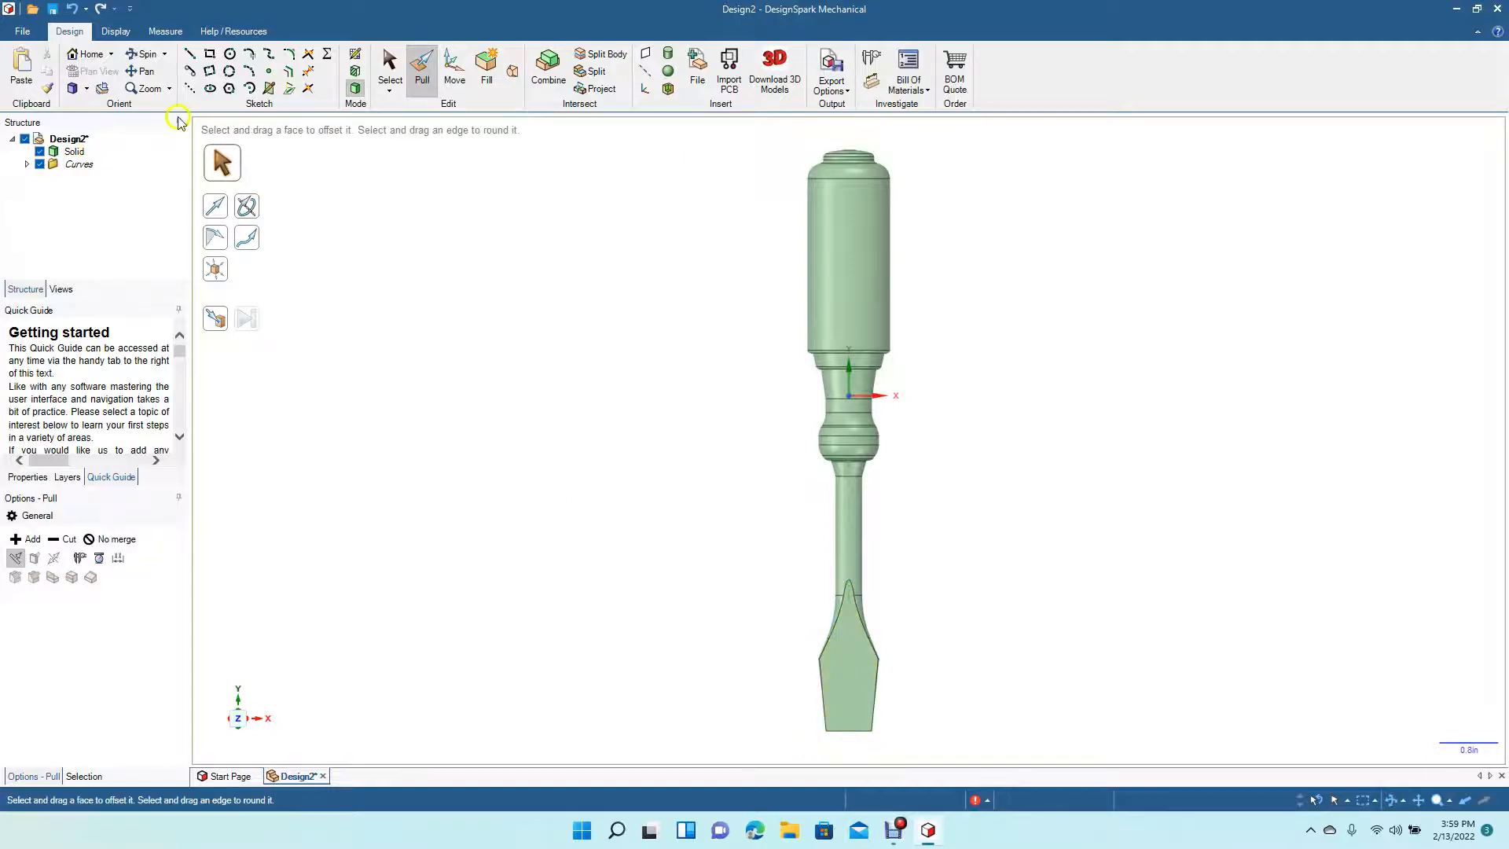
- Try pulling the blade tip's side face inward about 0.169 in, then undo the change
{"action": "left_click", "coordinate": [150, 55]}
{"action": "left_click_drag", "start_coordinate": [704, 495], "coordinate": [574, 483]}
{"action": "left_click", "coordinate": [422, 69]}
{"action": "left_click", "coordinate": [856, 672]}
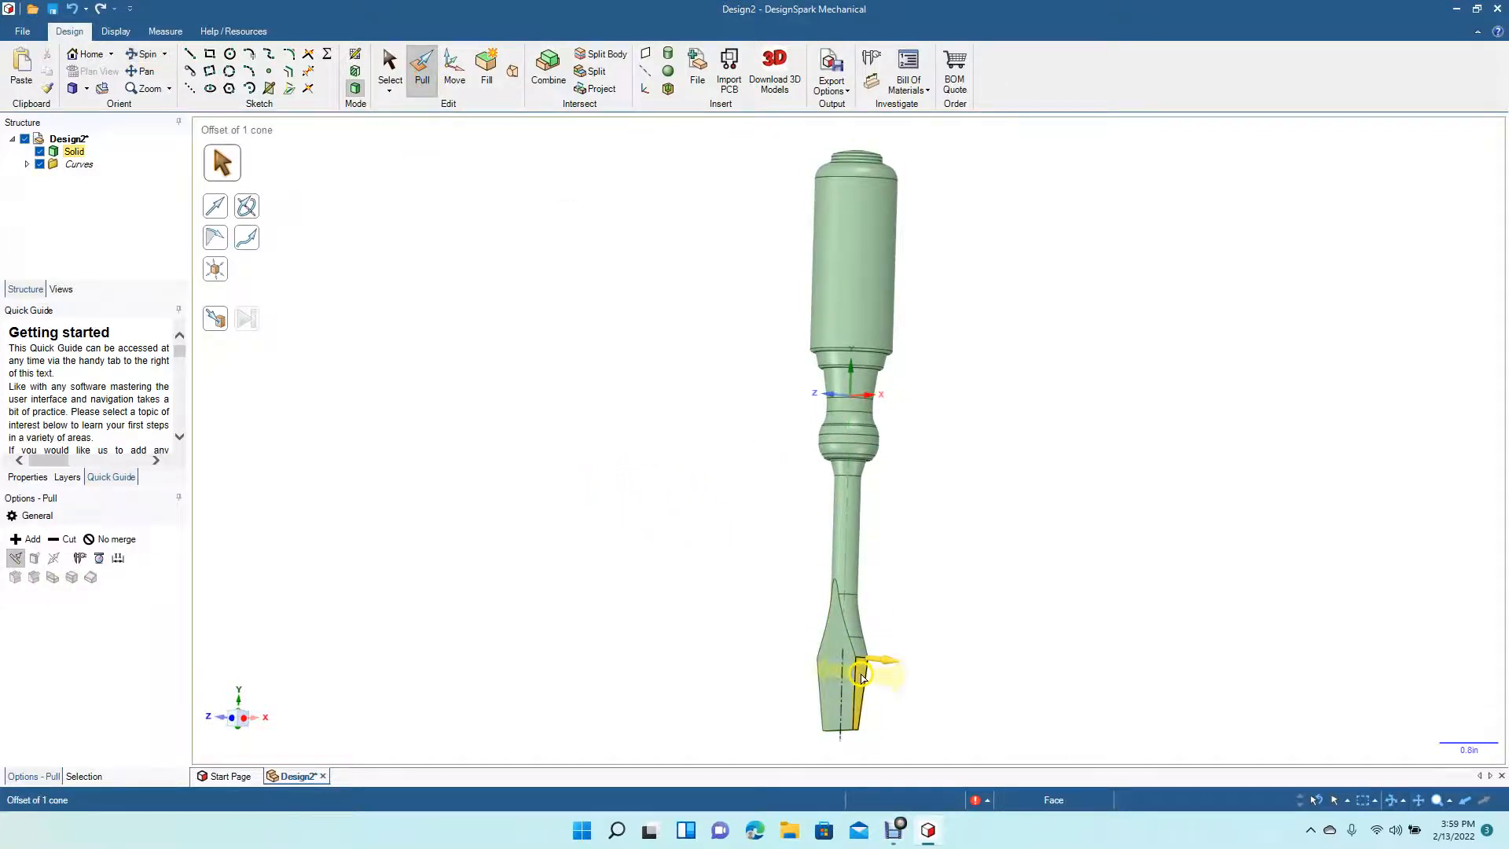
{"action": "left_click_drag", "start_coordinate": [862, 679], "coordinate": [854, 678]}
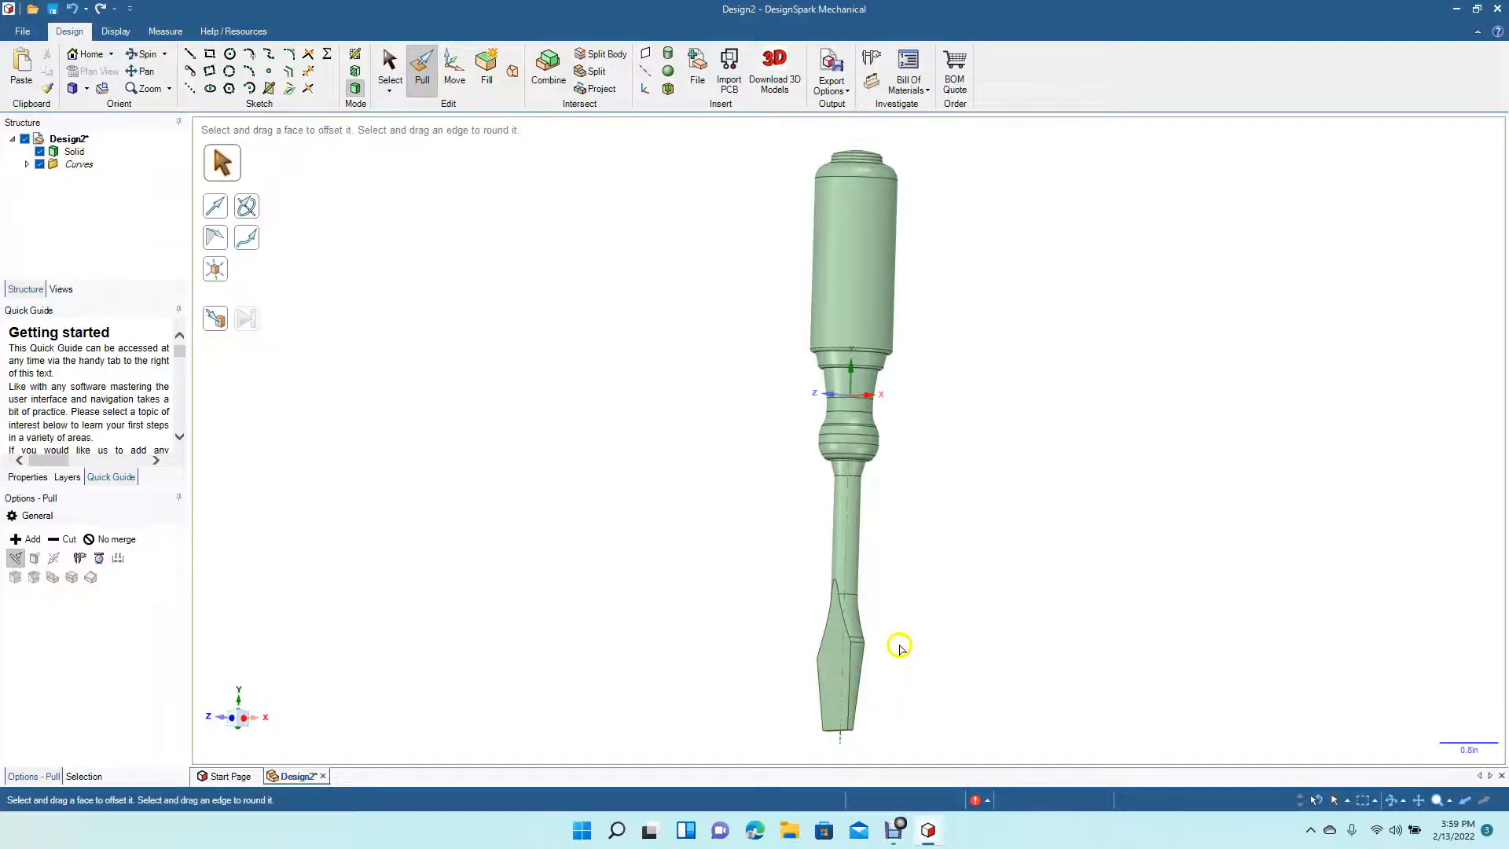
{"action": "left_click", "coordinate": [863, 683]}
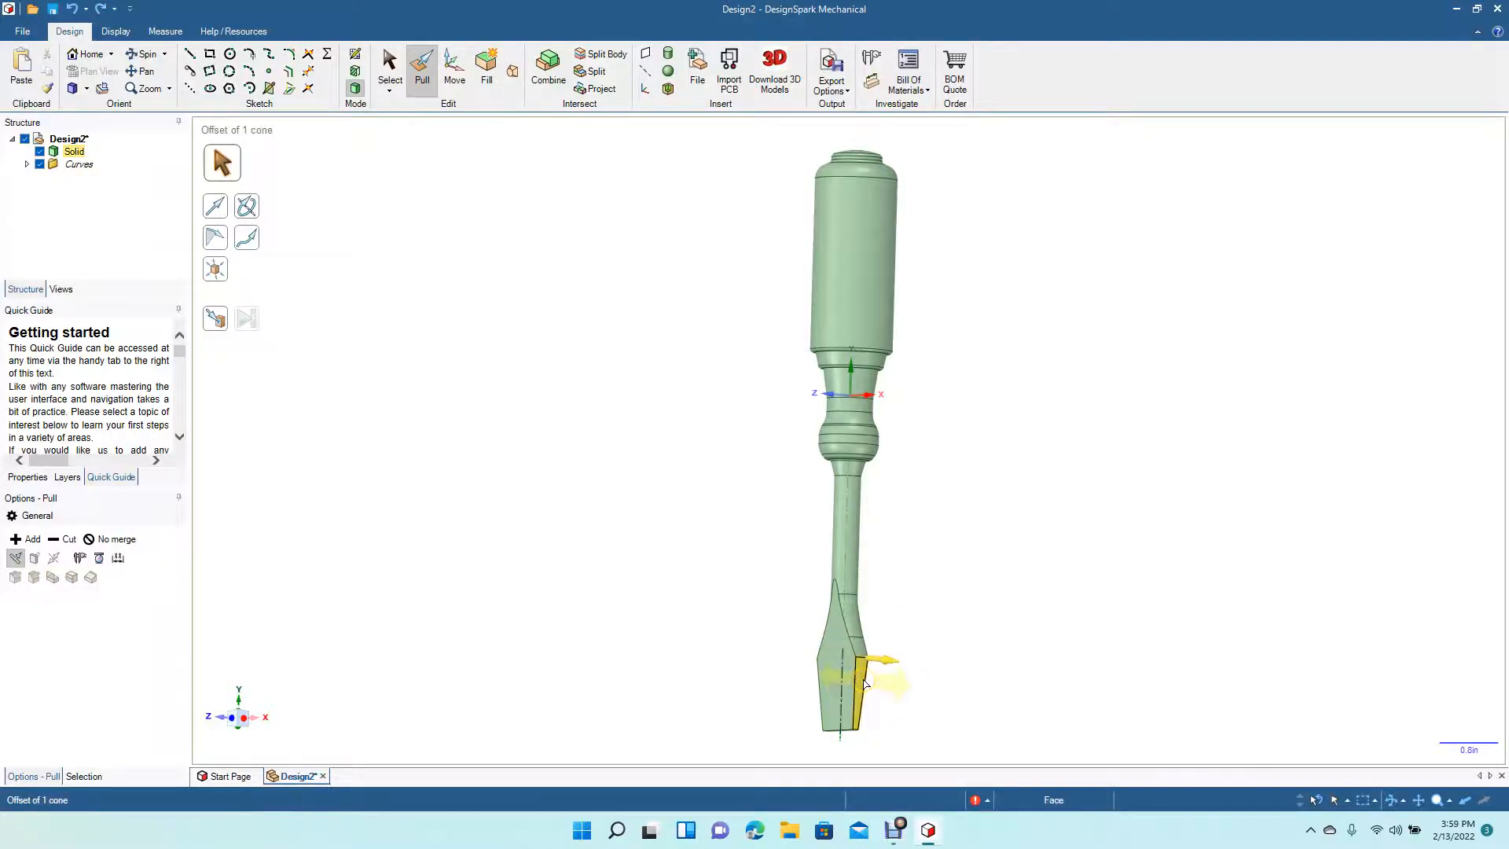
{"action": "left_click_drag", "start_coordinate": [865, 682], "coordinate": [852, 693]}
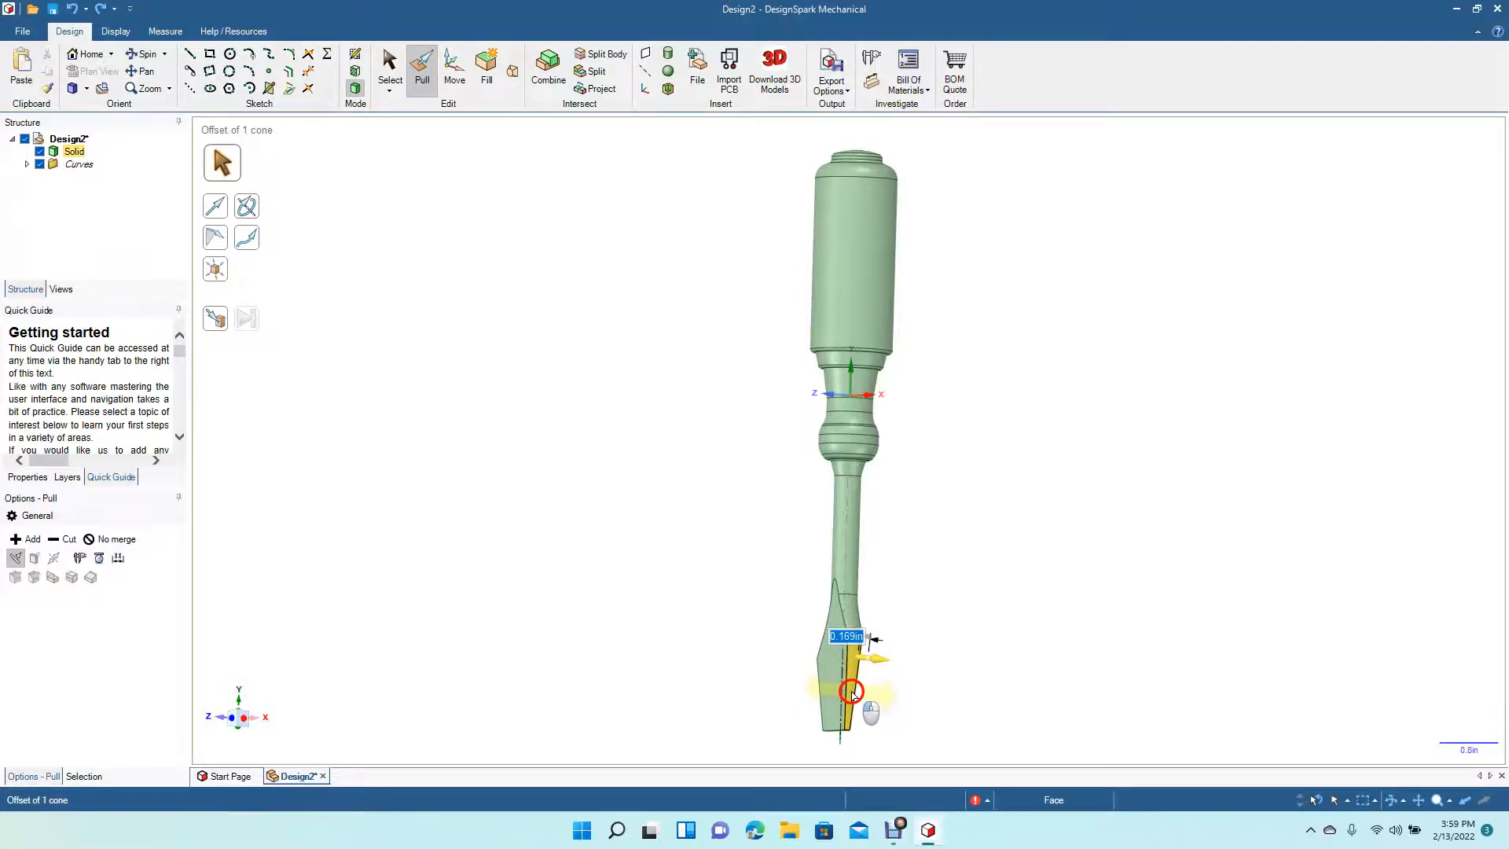
{"action": "left_click_drag", "start_coordinate": [852, 693], "coordinate": [851, 692]}
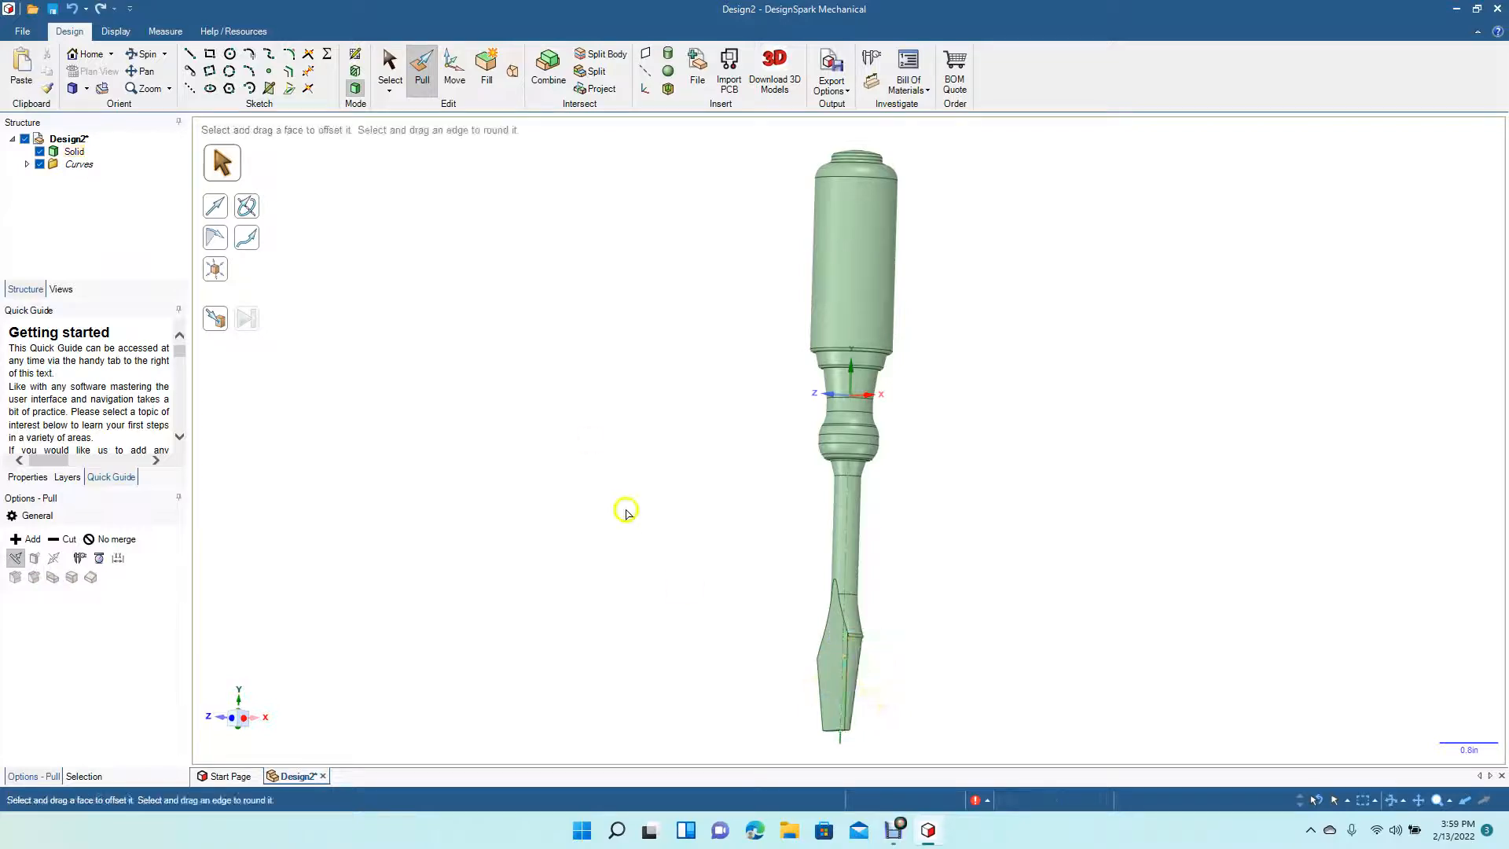
{"action": "left_click", "coordinate": [389, 67]}
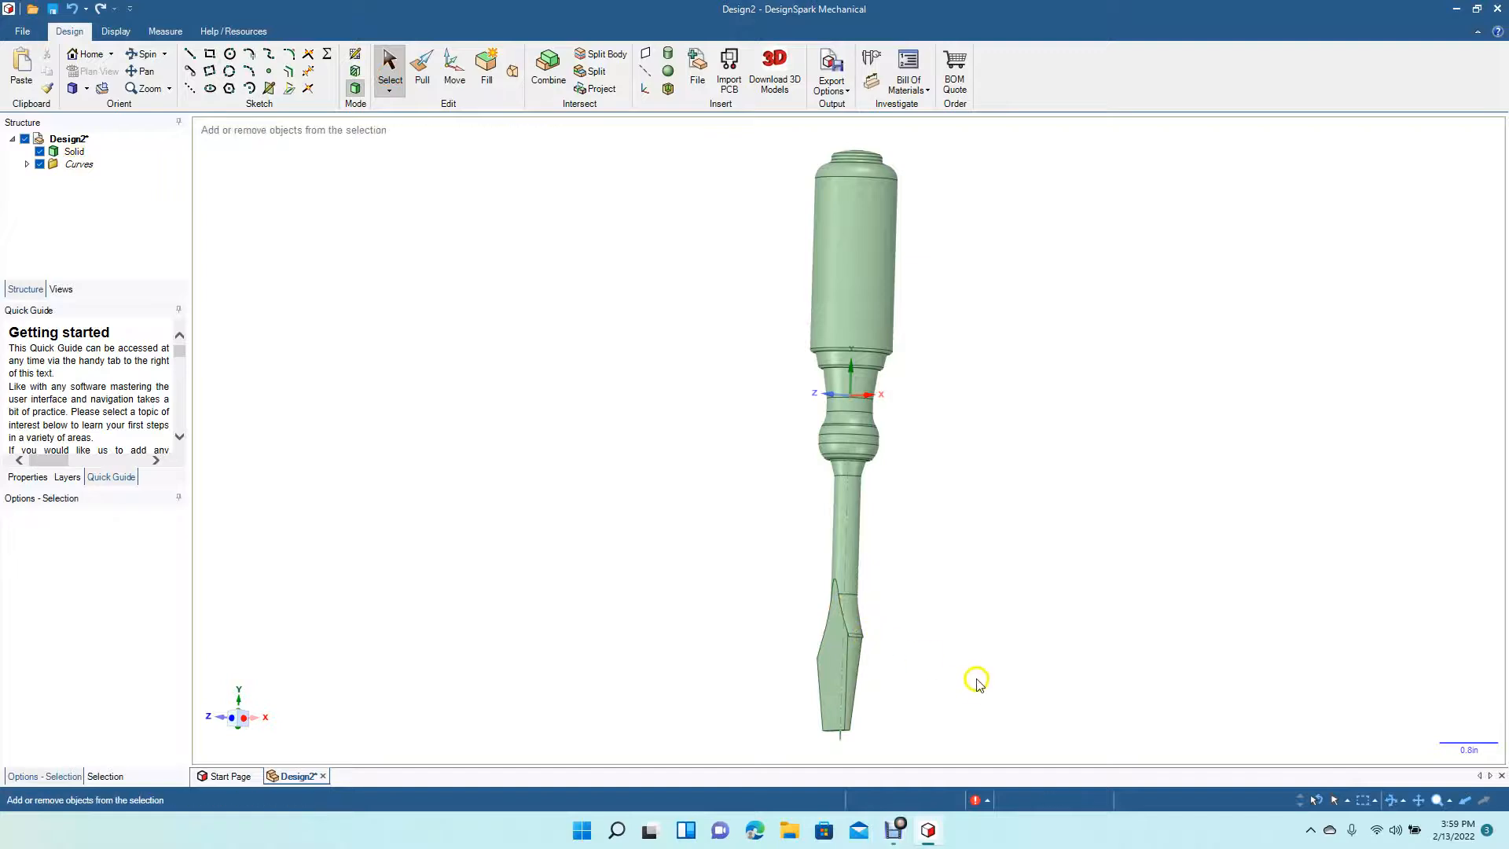
{"action": "key", "text": "ctrl+z"}
- Select both side faces of the blade tip and offset them together about 0.059 in with Pull
{"action": "left_click", "coordinate": [868, 678]}
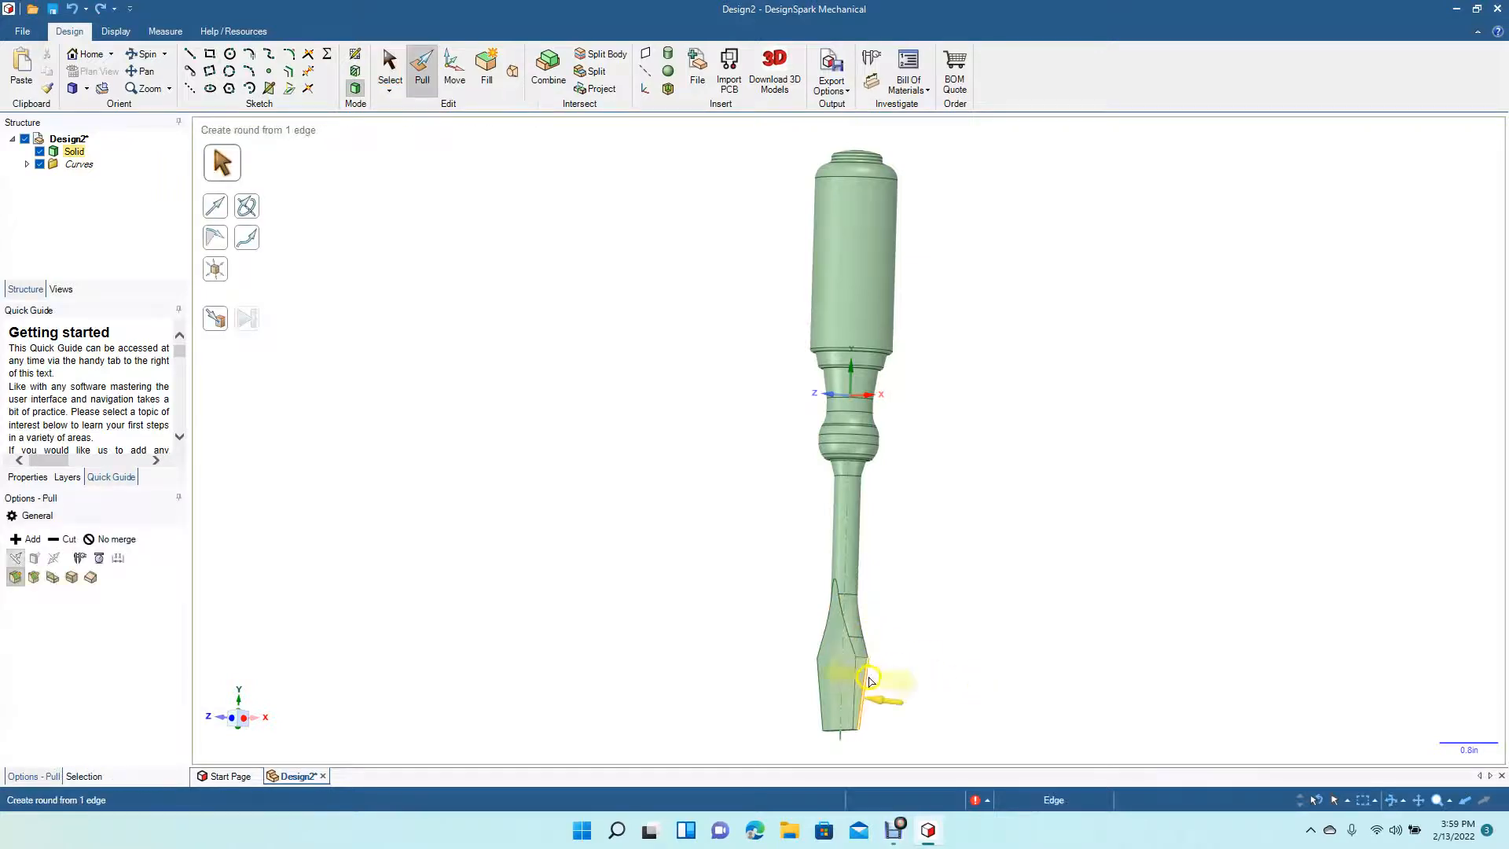
{"action": "left_click", "coordinate": [863, 664]}
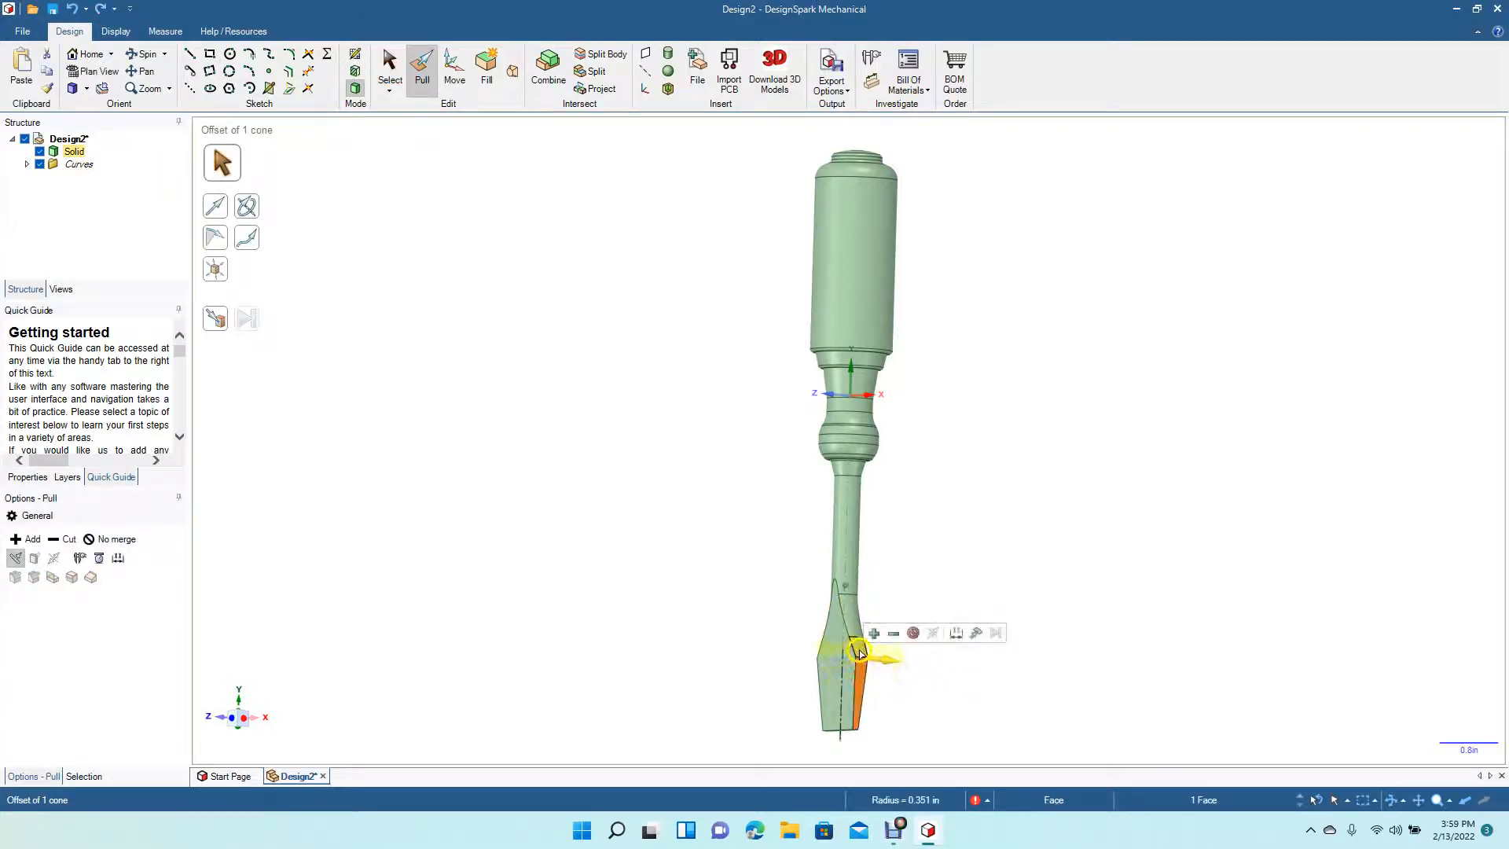
{"action": "left_click", "coordinate": [858, 652], "text": "ctrl"}
{"action": "left_click_drag", "start_coordinate": [862, 675], "coordinate": [860, 679]}
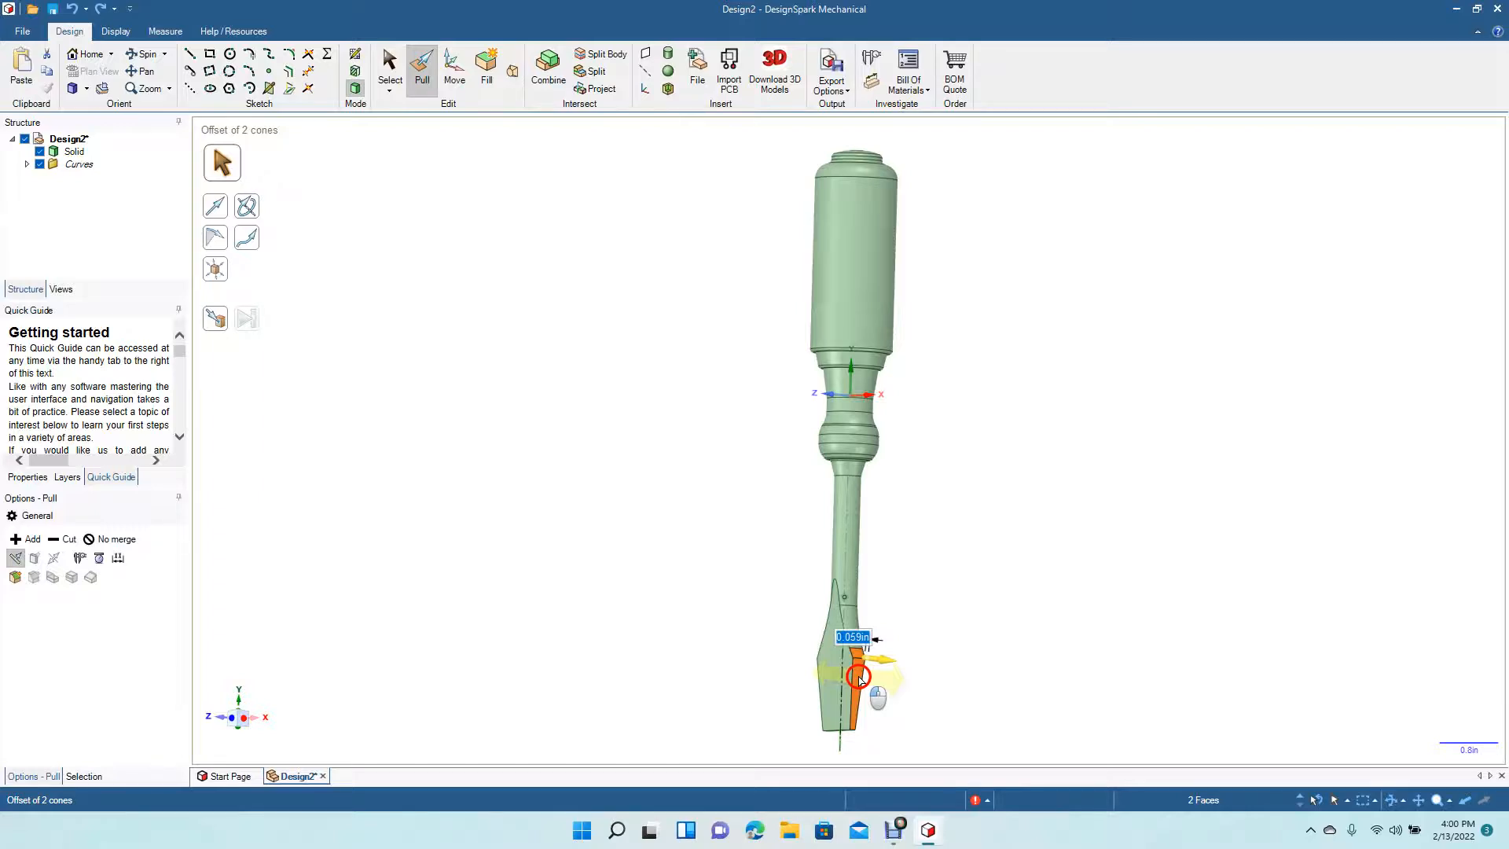
{"action": "left_click_drag", "start_coordinate": [859, 678], "coordinate": [859, 675]}
{"action": "left_click", "coordinate": [388, 79]}
{"action": "left_click", "coordinate": [495, 287]}
{"action": "left_click", "coordinate": [147, 55]}
{"action": "left_click_drag", "start_coordinate": [715, 580], "coordinate": [979, 554]}
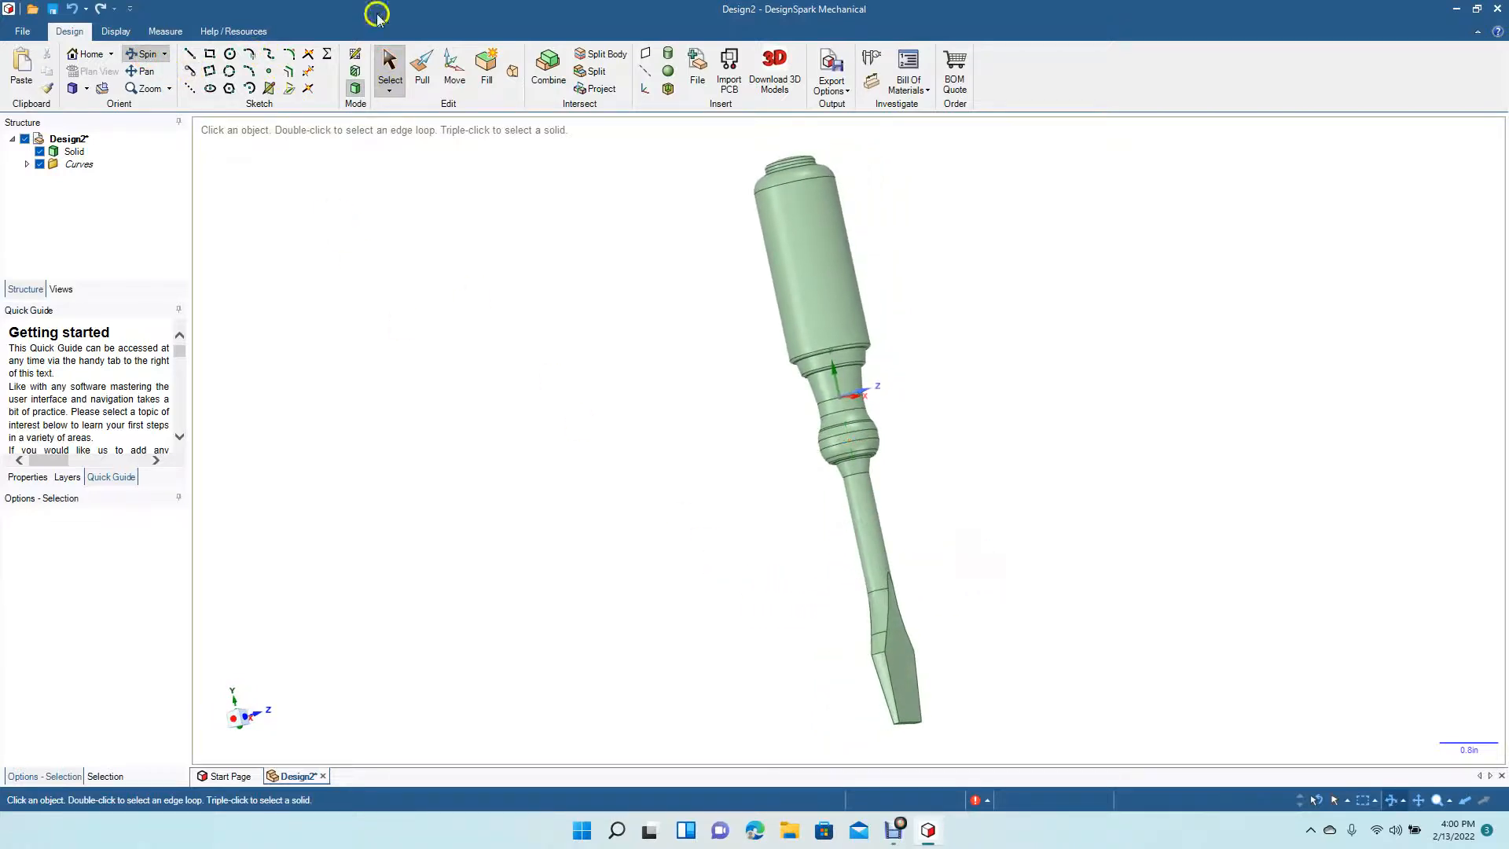
{"action": "left_click", "coordinate": [422, 70]}
{"action": "left_click", "coordinate": [887, 668]}
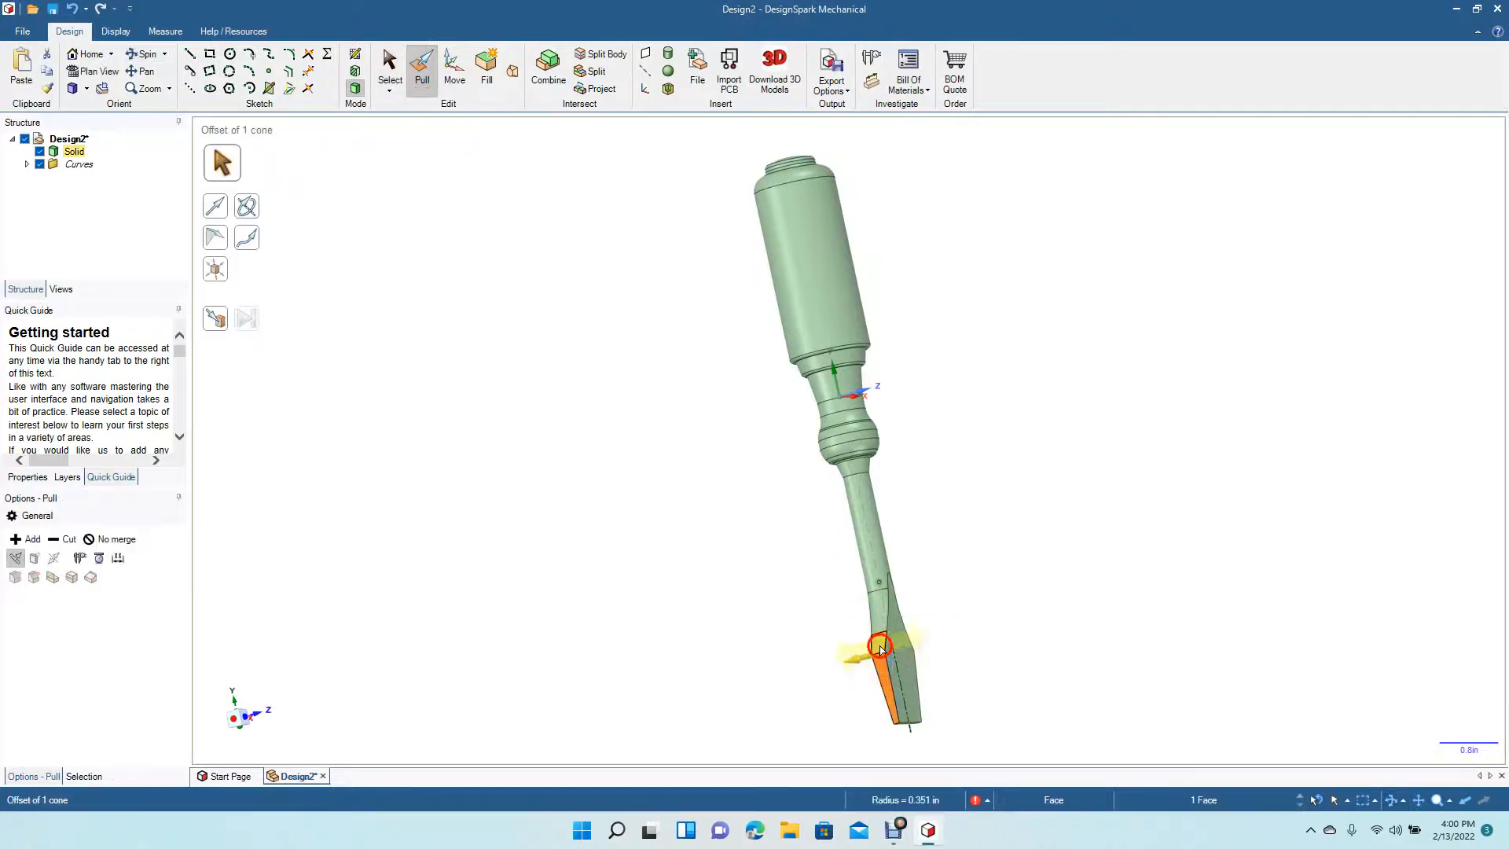
{"action": "left_click", "coordinate": [881, 646], "text": "ctrl"}
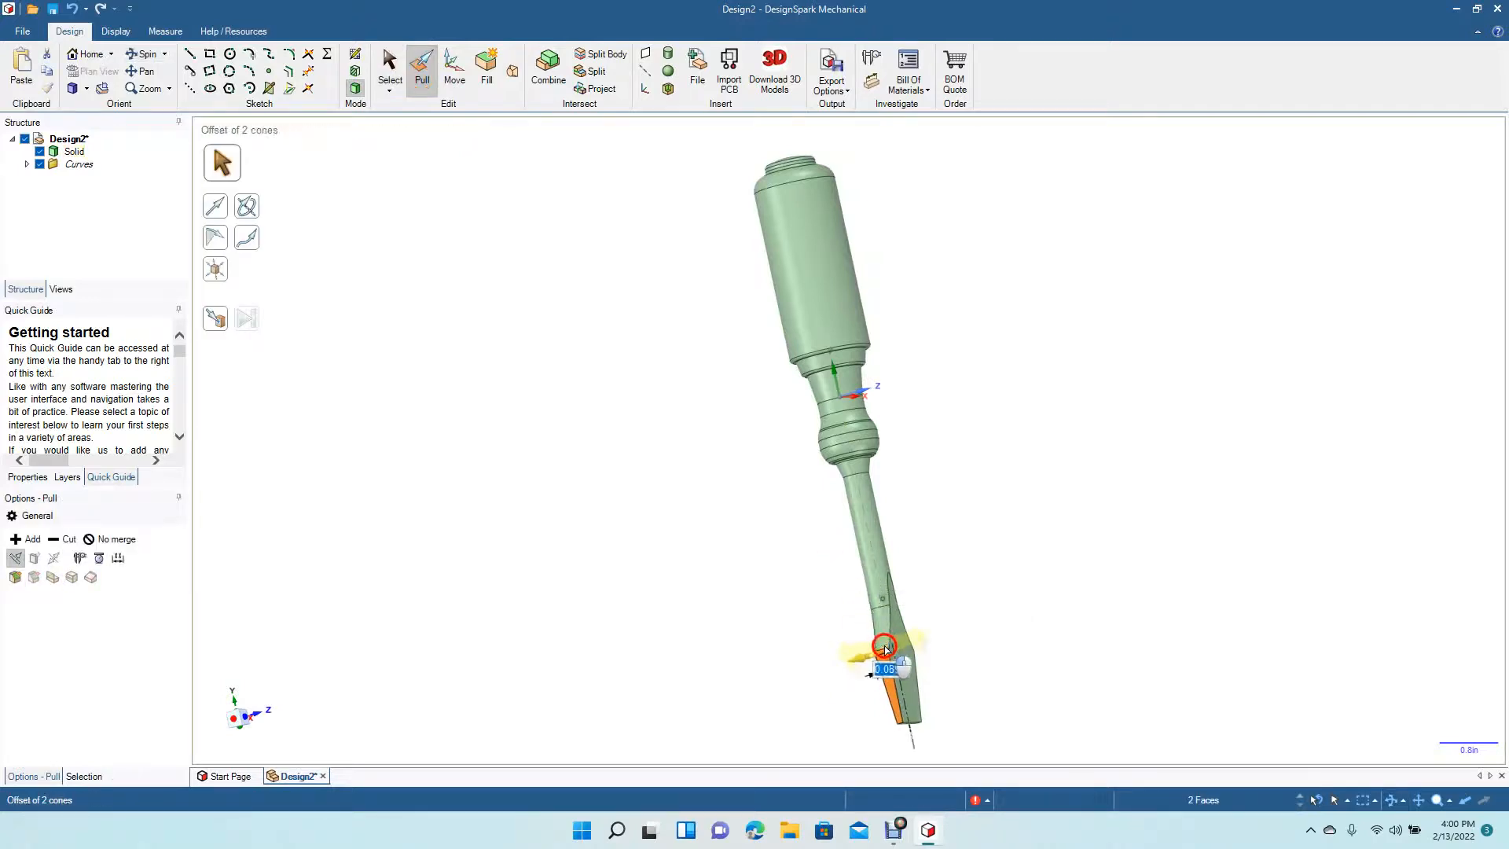
{"action": "left_click_drag", "start_coordinate": [881, 646], "coordinate": [884, 648]}
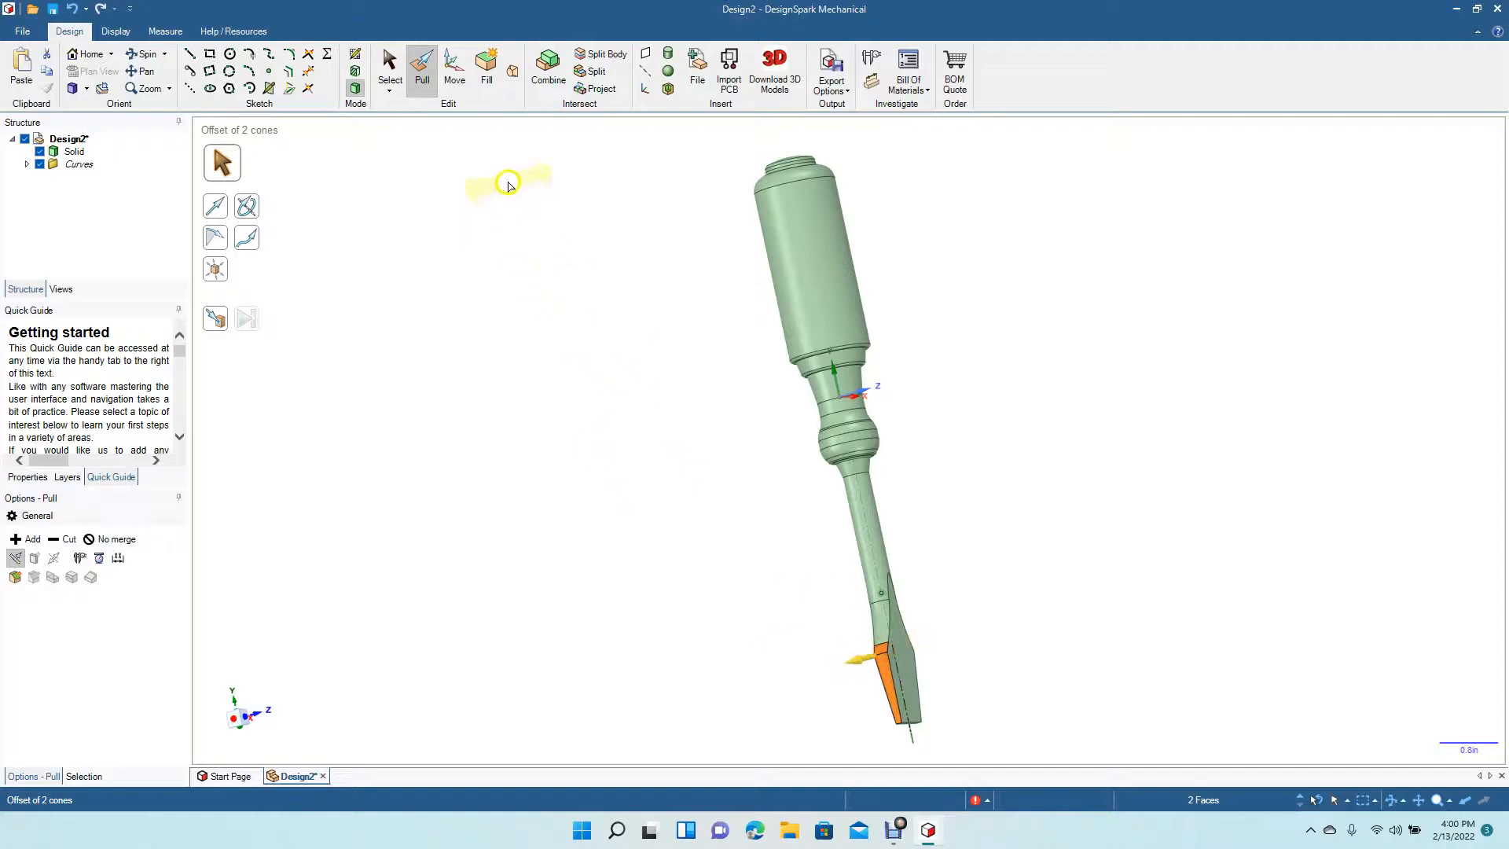
{"action": "left_click", "coordinate": [389, 64]}
{"action": "left_click", "coordinate": [569, 407]}
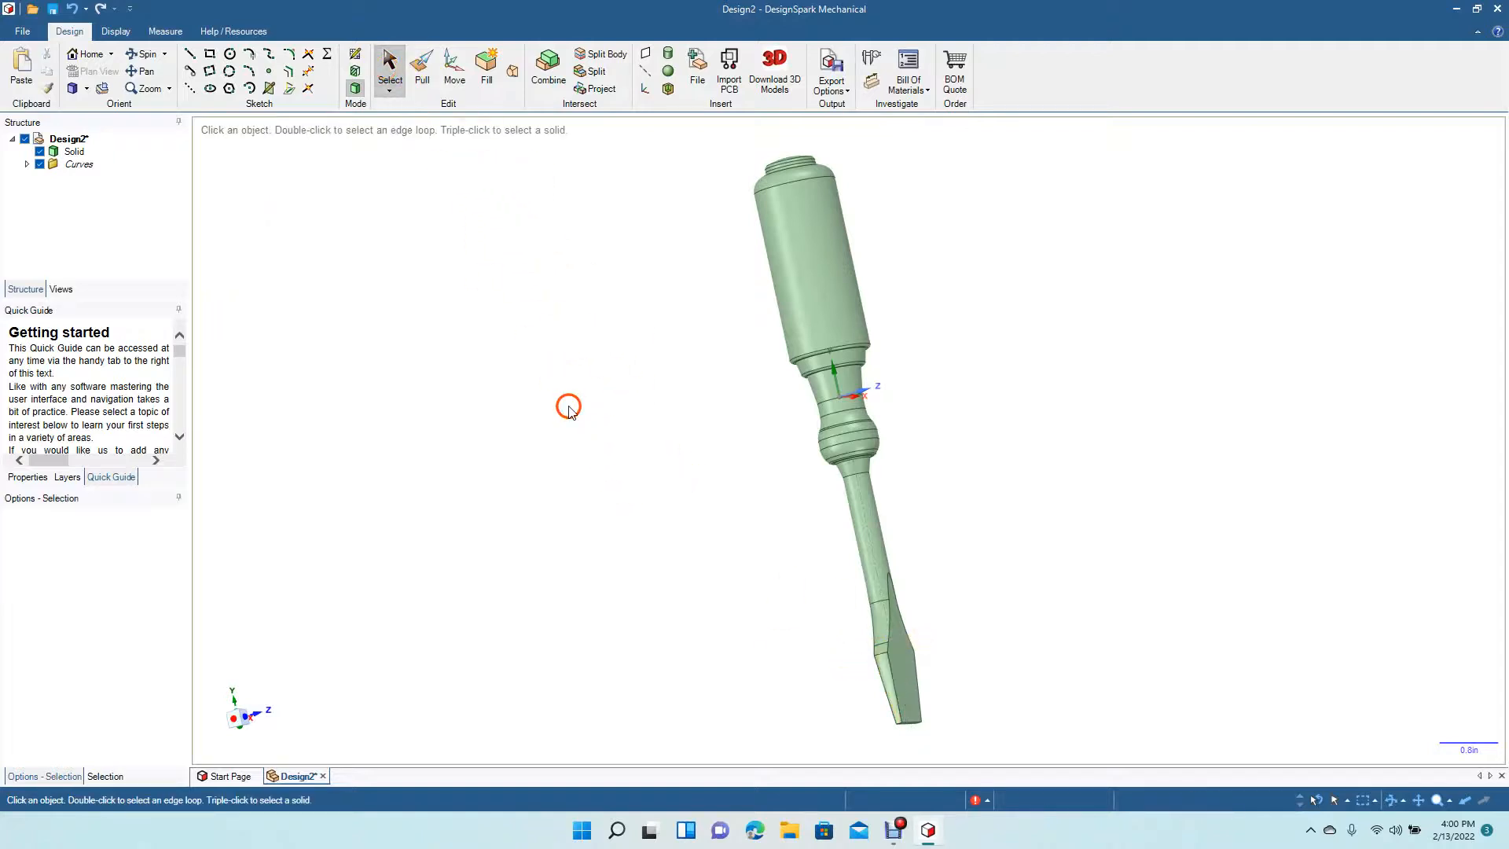
{"action": "left_click", "coordinate": [148, 55]}
{"action": "left_click_drag", "start_coordinate": [500, 415], "coordinate": [522, 437]}
{"action": "left_click", "coordinate": [86, 88]}
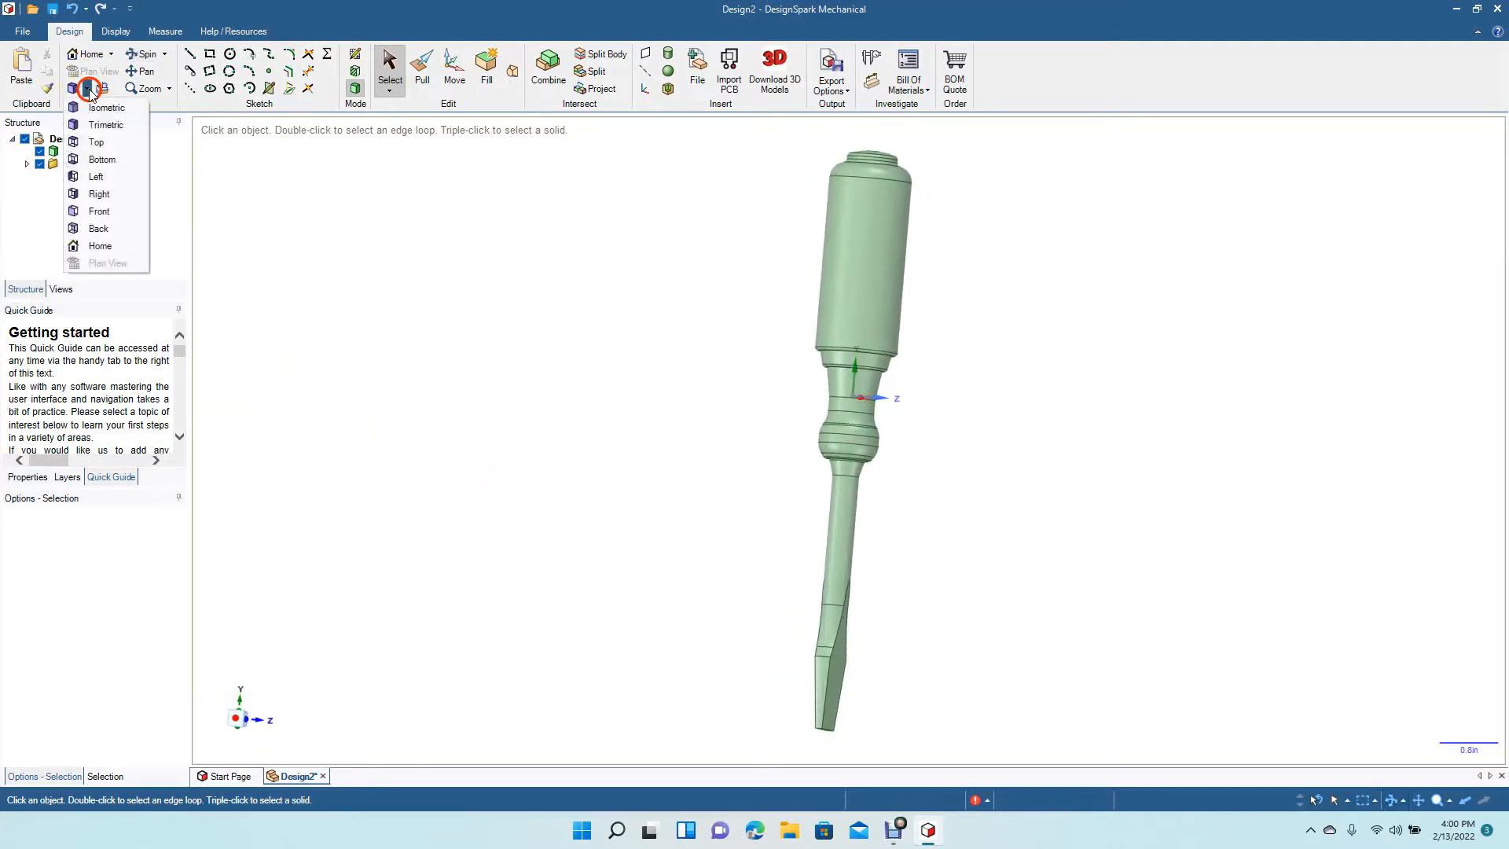
{"action": "left_click", "coordinate": [101, 142]}
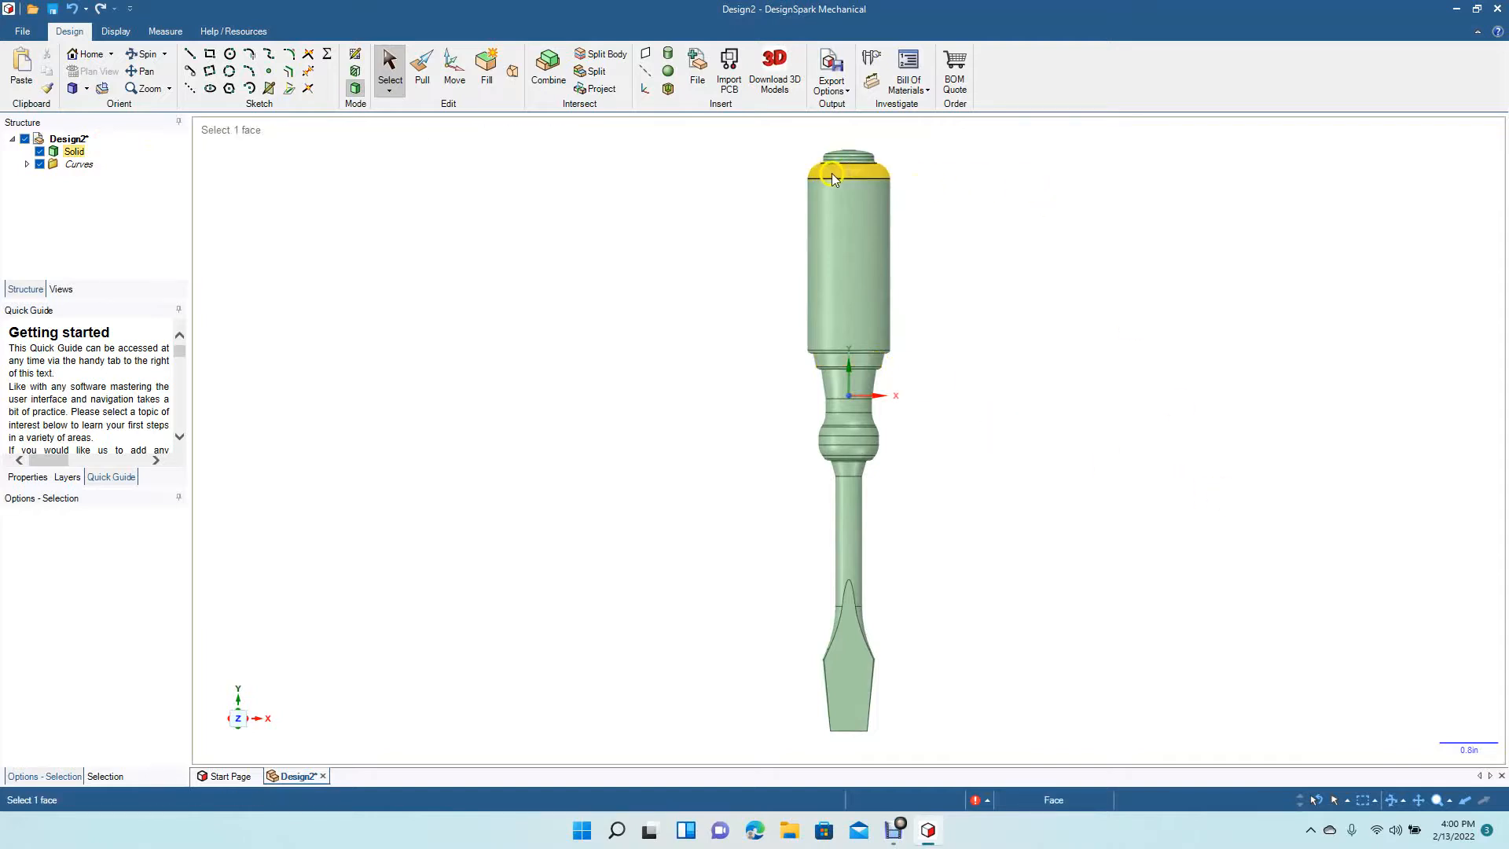
{"action": "left_click", "coordinate": [871, 186]}
{"action": "left_click", "coordinate": [633, 188]}
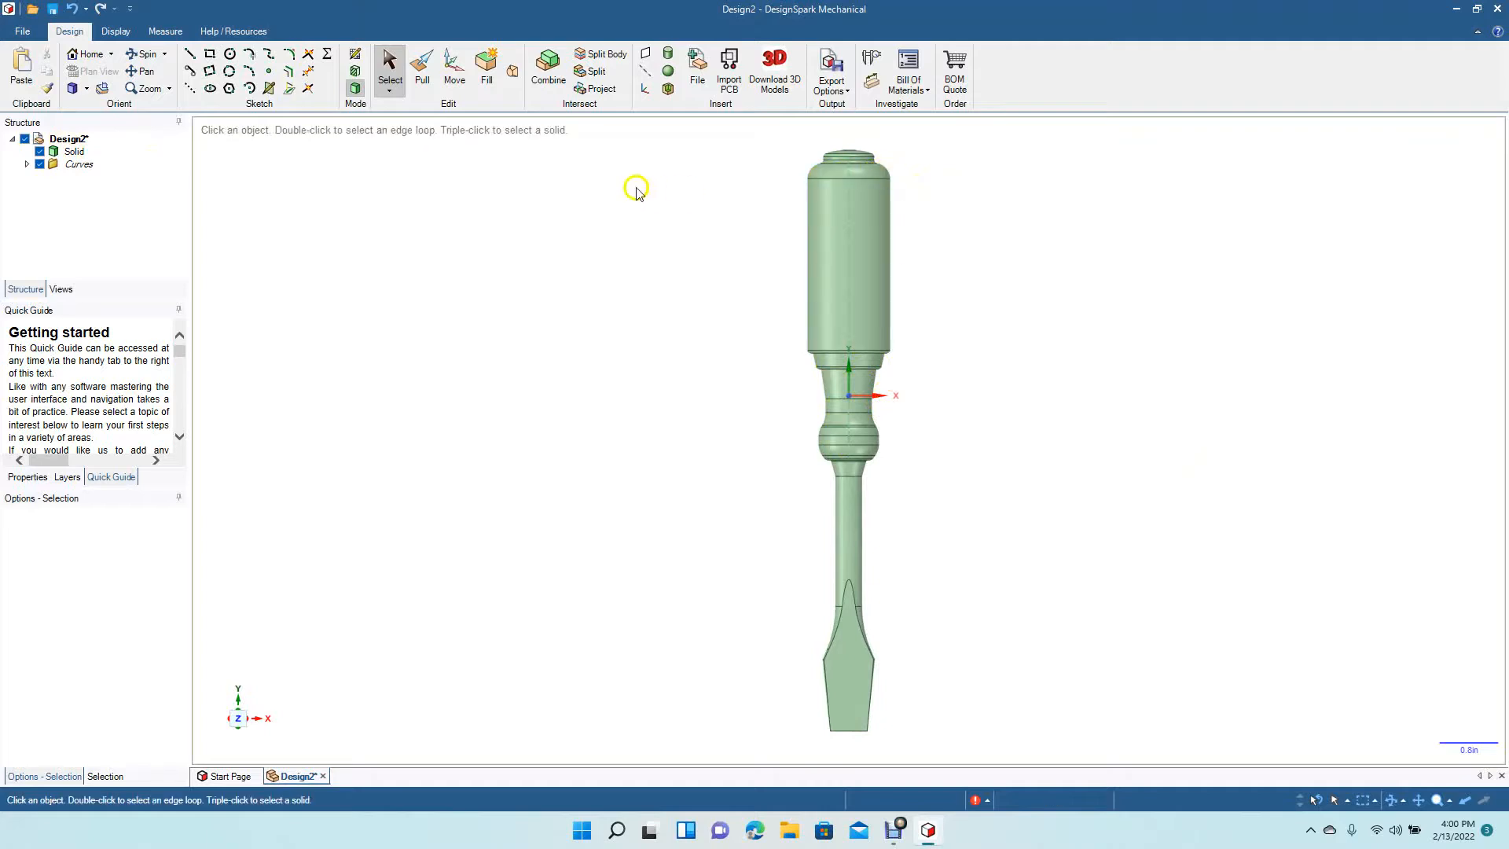